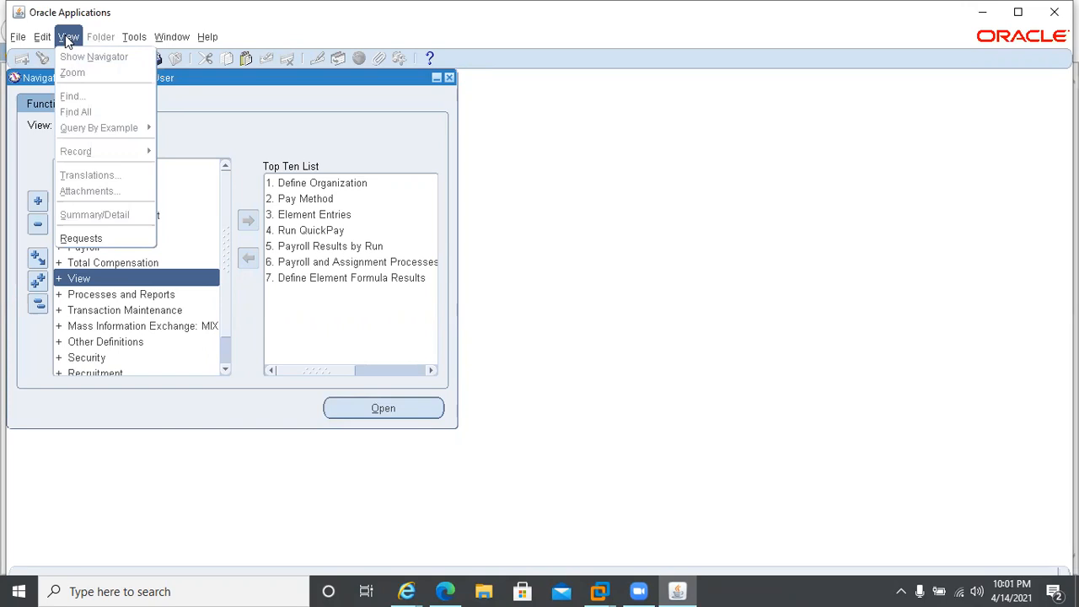
Open the Payroll Results by Run function and choose Monthly Payroll as the payroll to query.
click(87, 239)
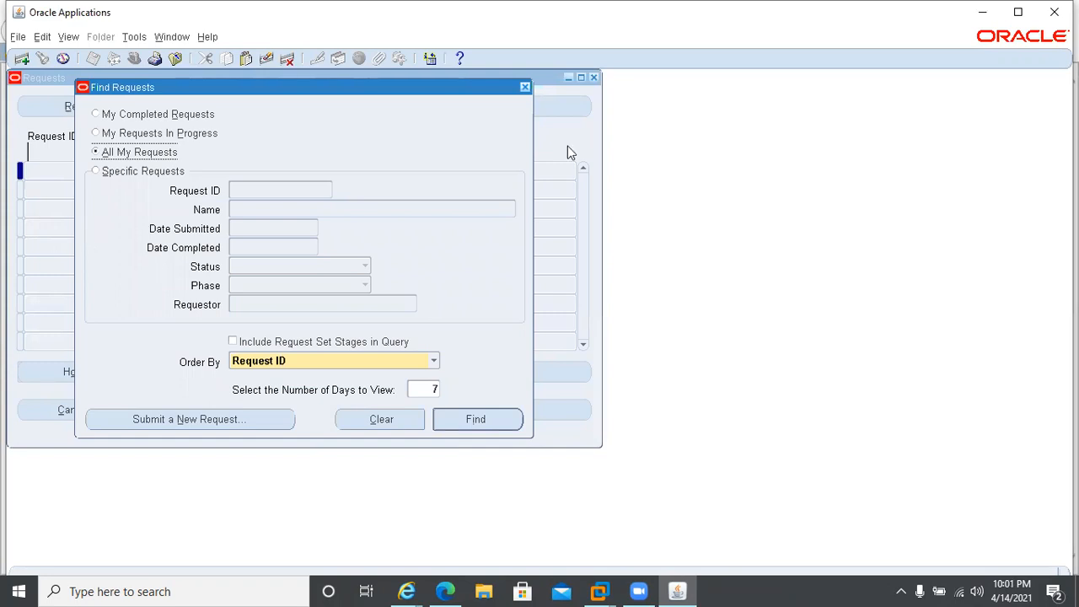
click(525, 86)
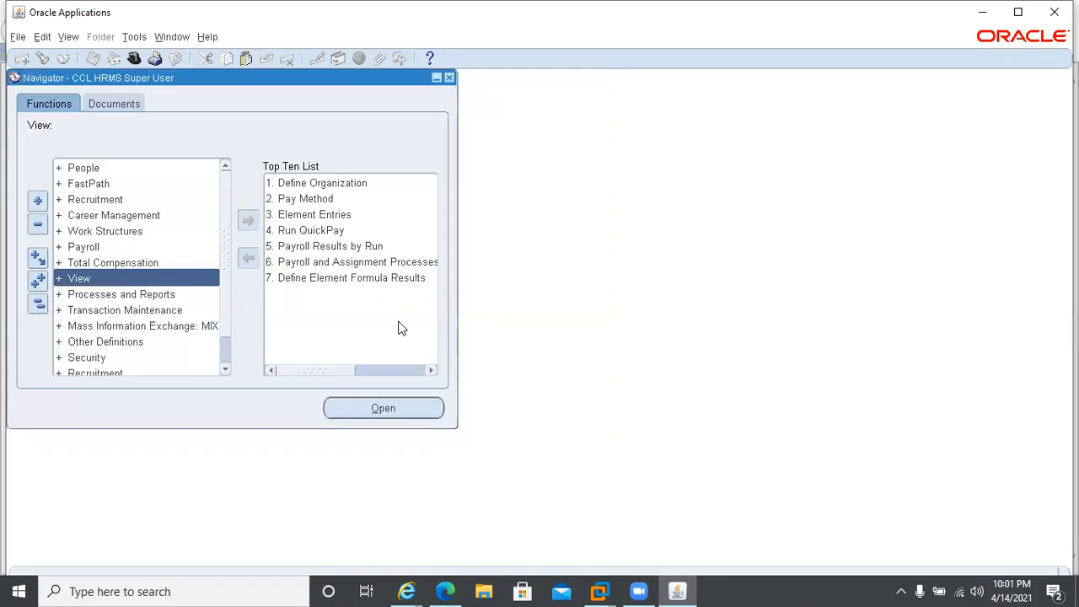
double_click(292, 247)
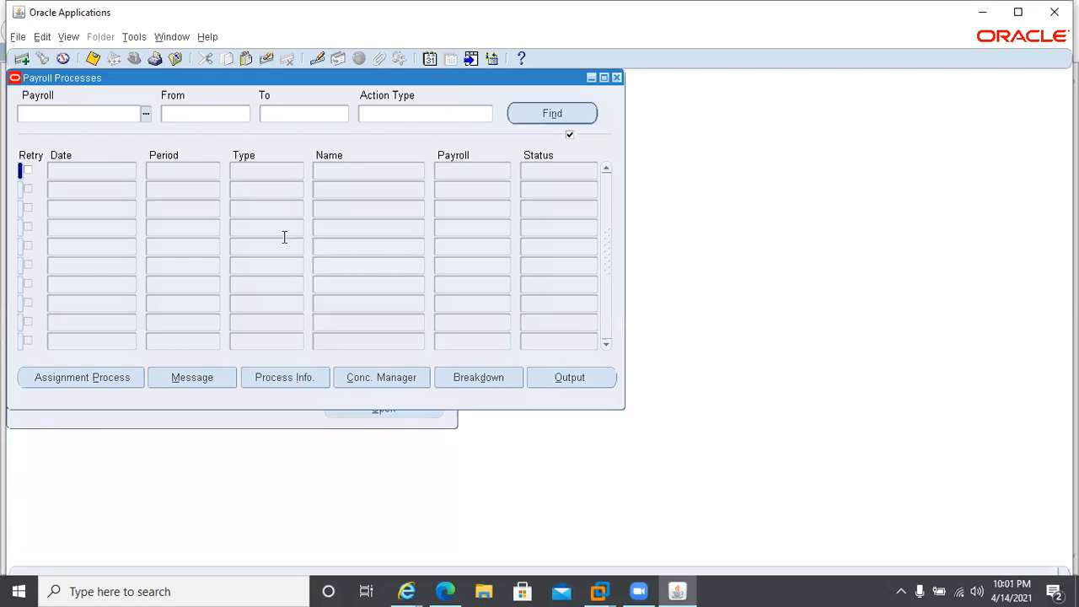
click(145, 114)
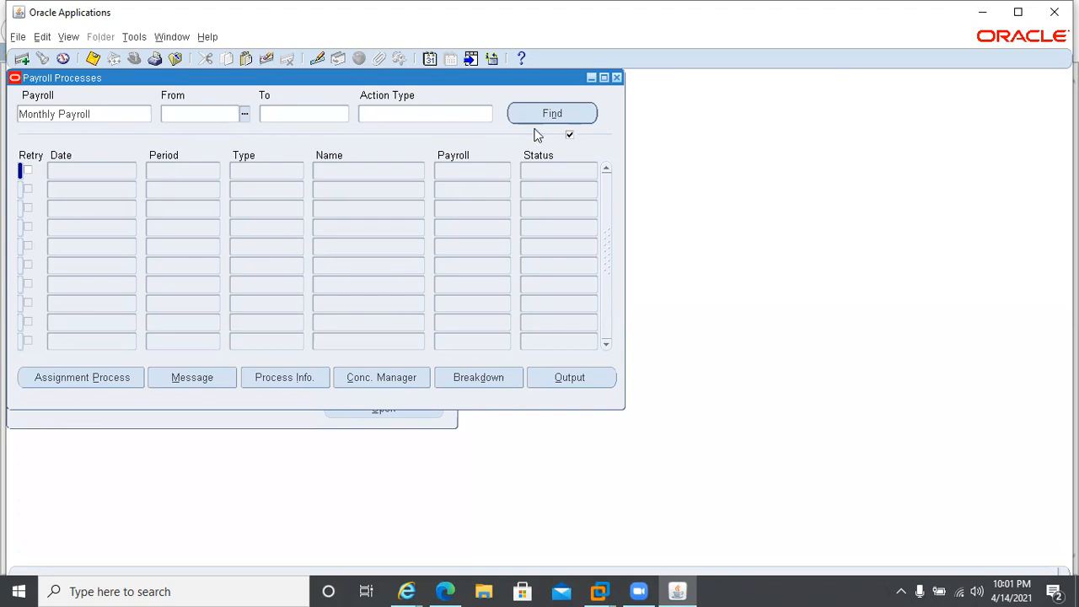
Set both the From and To periods of the payroll process query to the 4 2021 Calendar Month.
text(4 2021)
key(Tab)
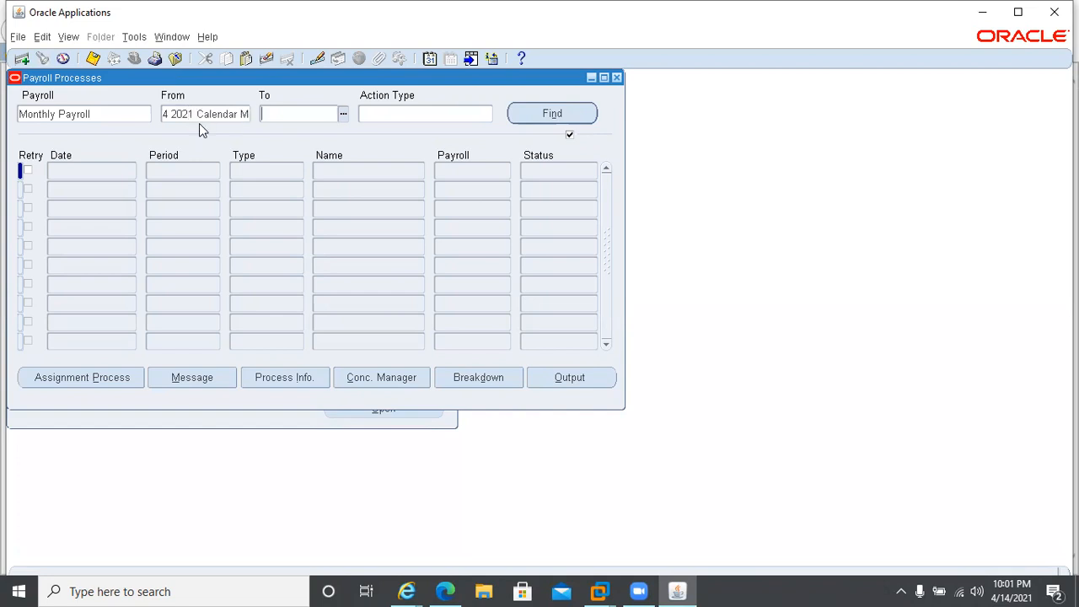
text(4 2021)
Set the action type to Run, search for the matching payroll processes and close the Payroll Processes window.
click(422, 112)
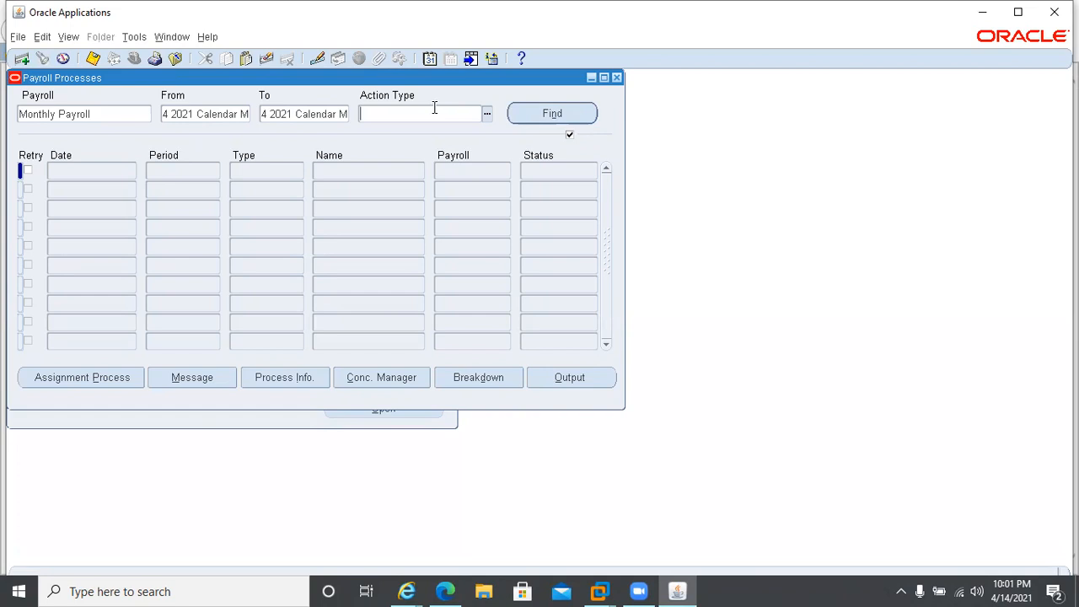
text(Run)
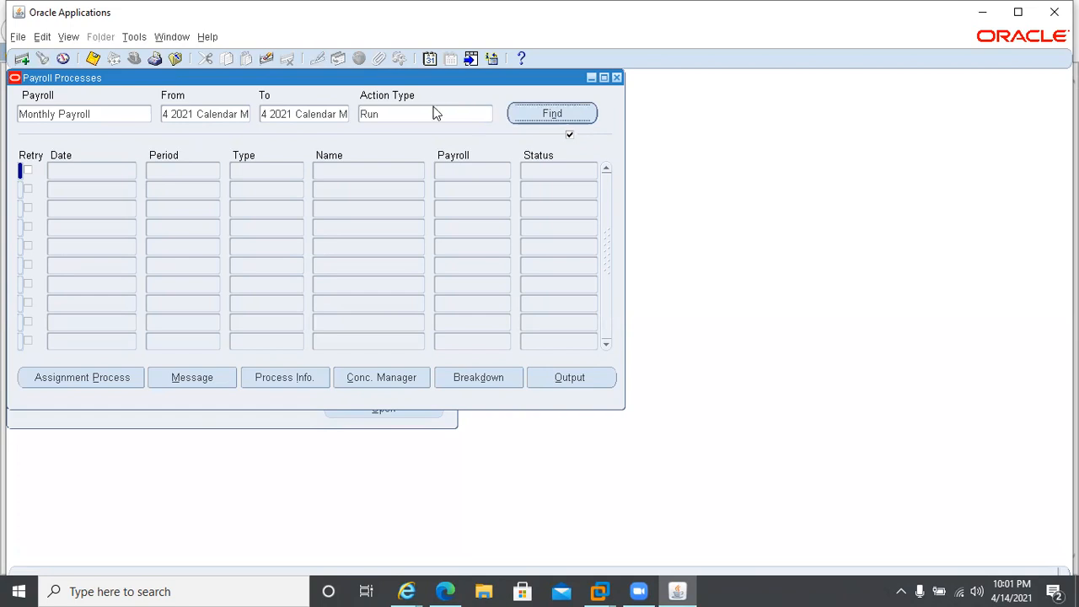
double_click(368, 113)
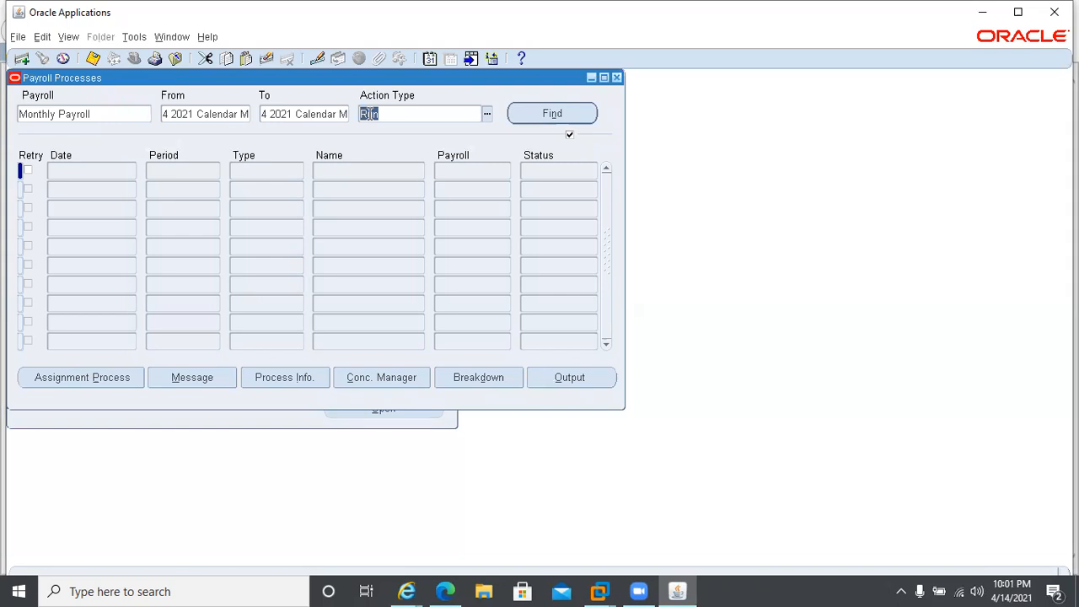
key(Return)
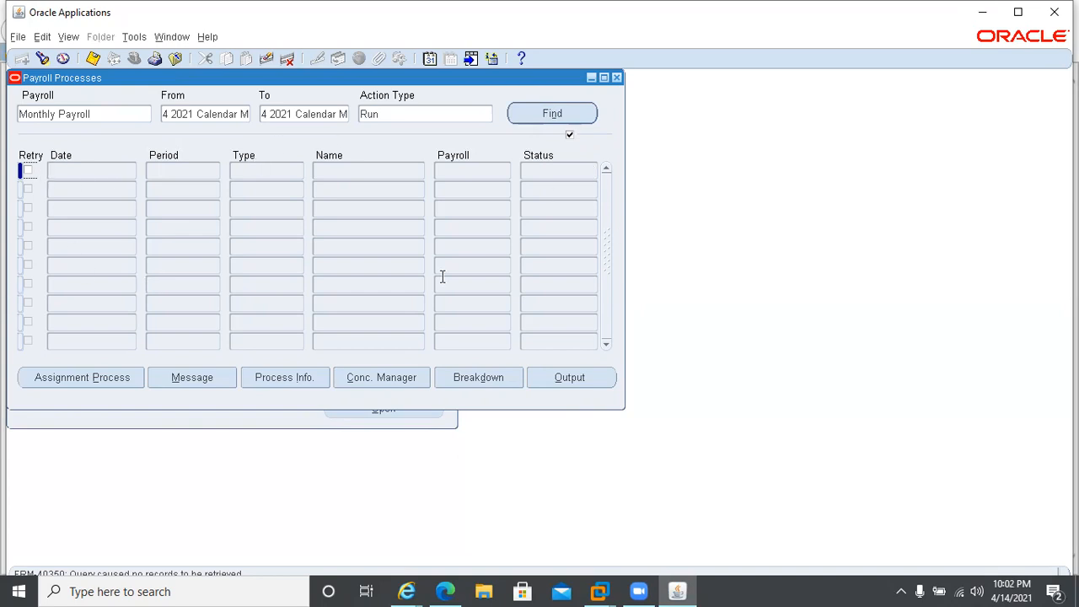
click(616, 78)
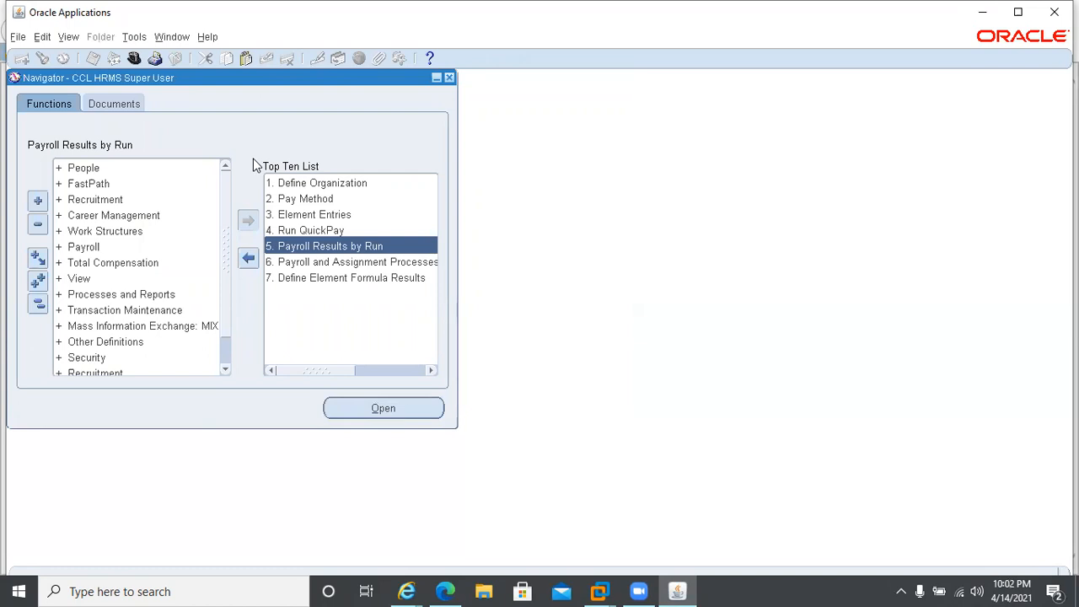
Start a new single concurrent request and select Payroll Run as the request name.
click(66, 37)
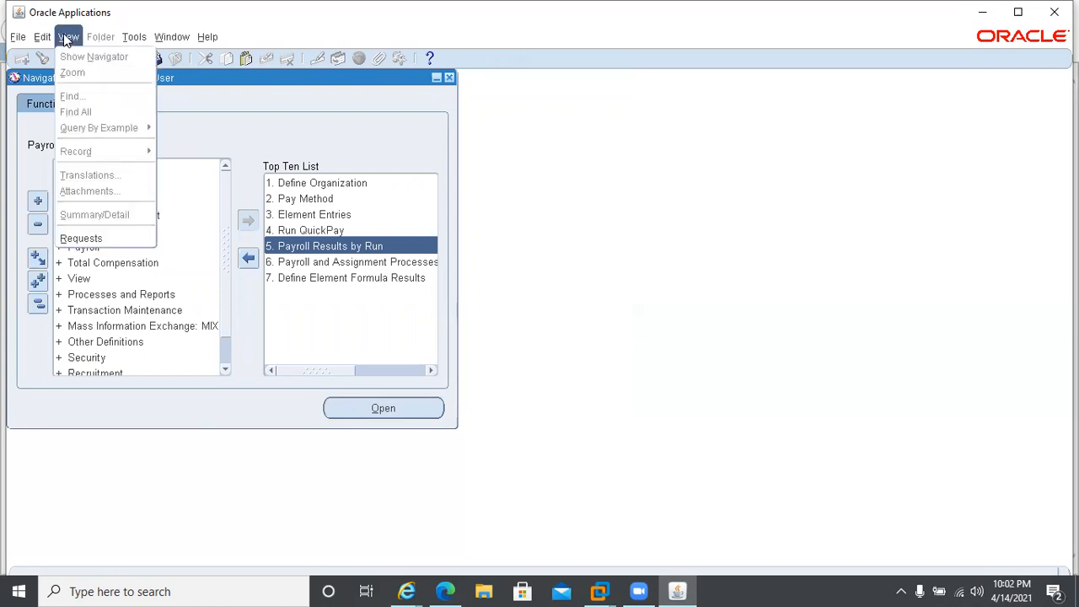
click(97, 236)
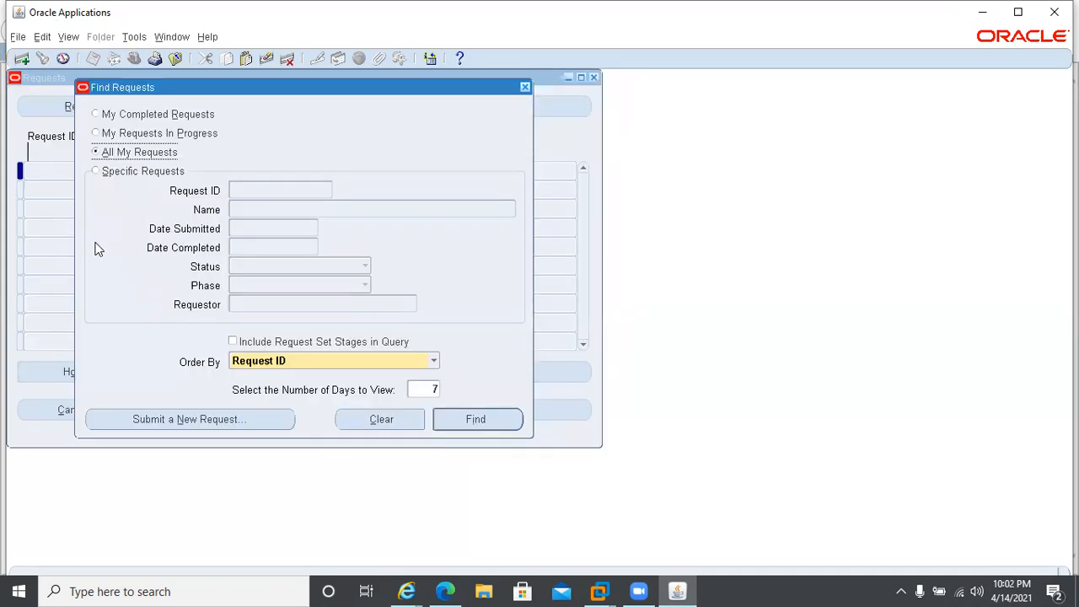
click(173, 421)
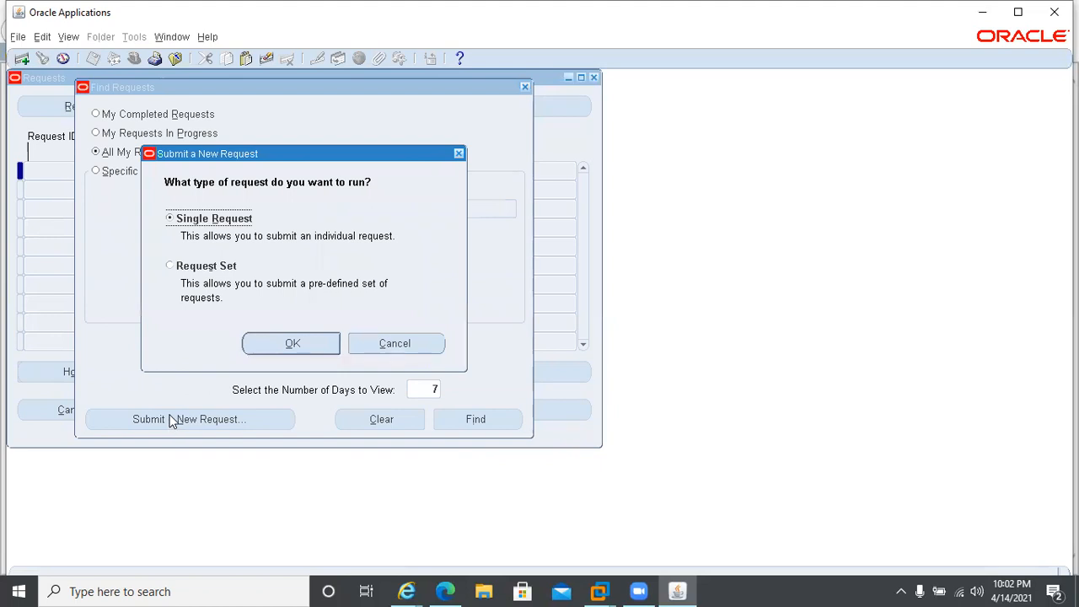
key(Return)
text(pay)
key(Tab)
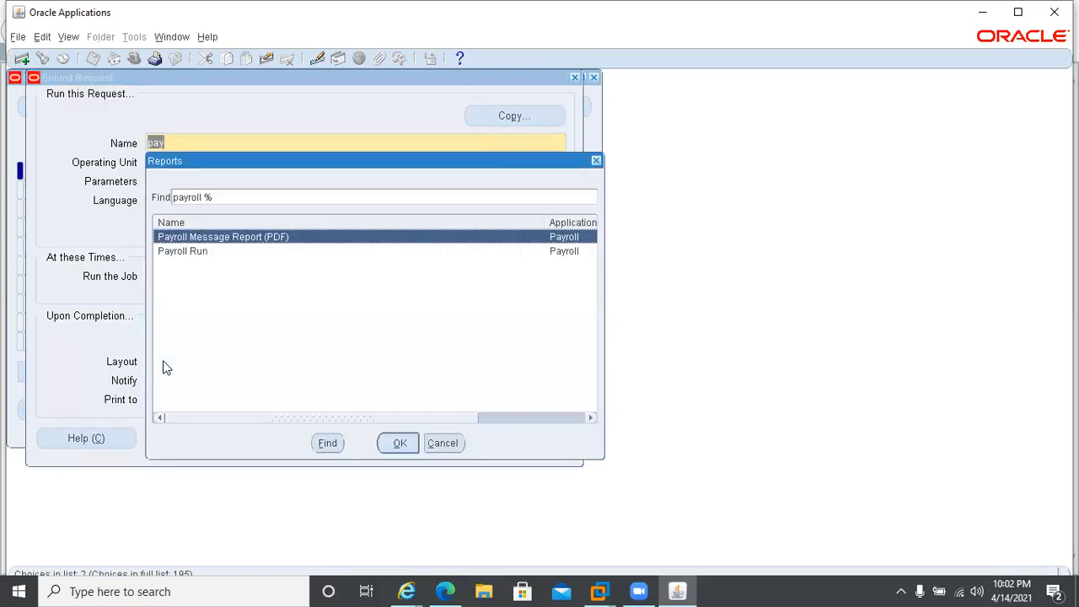
double_click(190, 251)
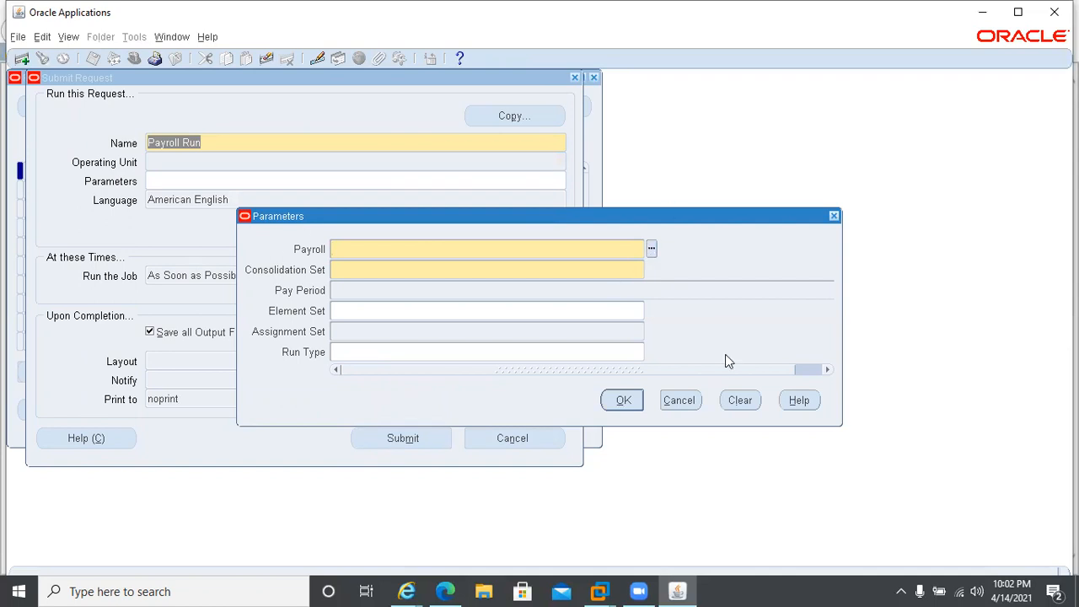
Choose Monthly Payroll in the Payroll Run parameters, check the defaulted pay period, and cancel out of the request back to the Navigator.
click(650, 251)
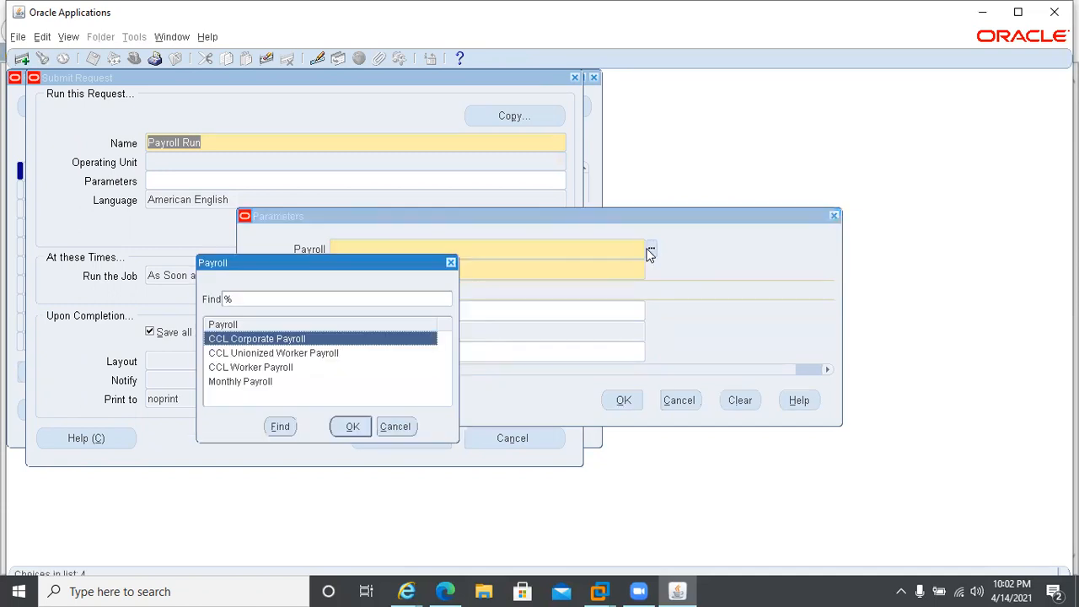
double_click(235, 383)
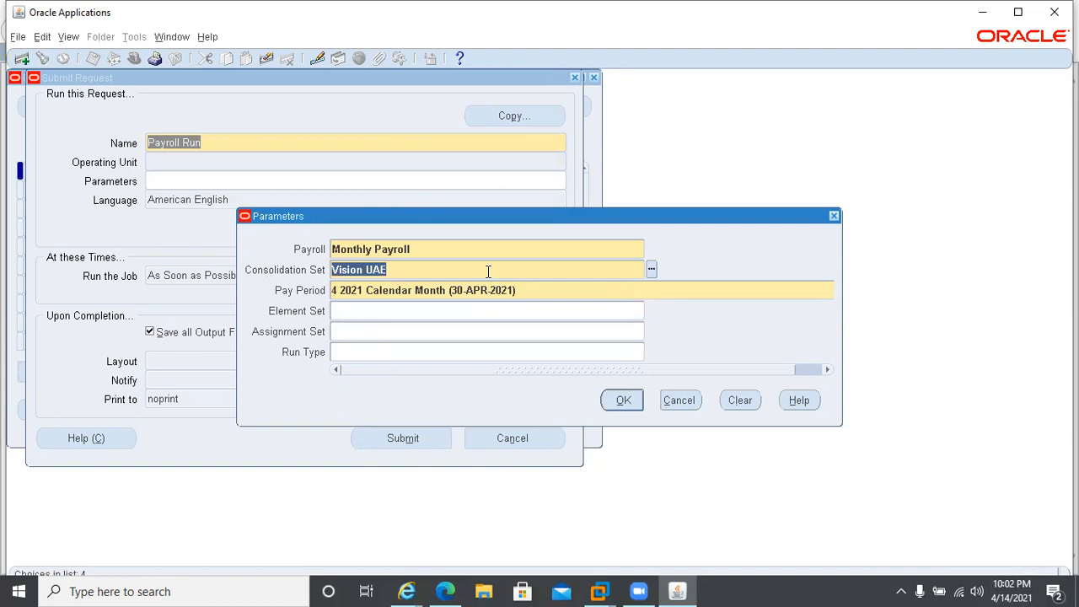
click(682, 408)
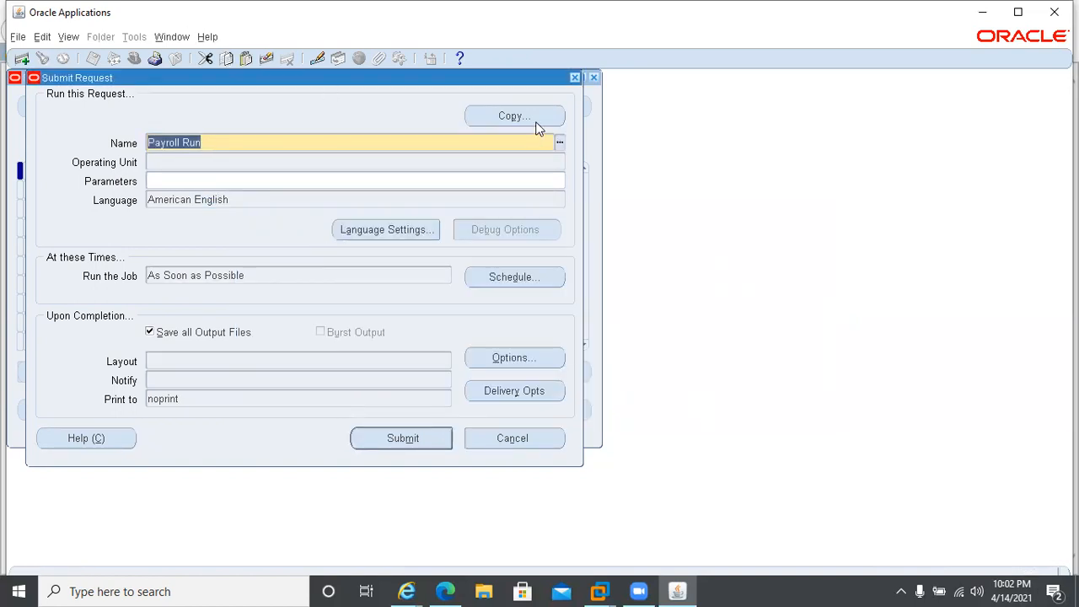
click(576, 76)
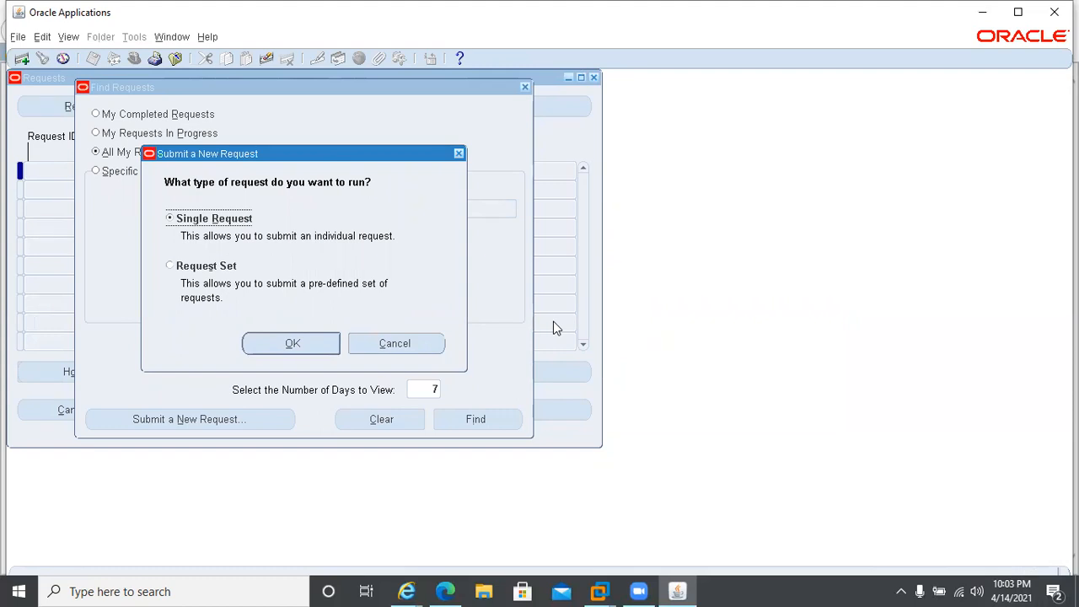
click(390, 343)
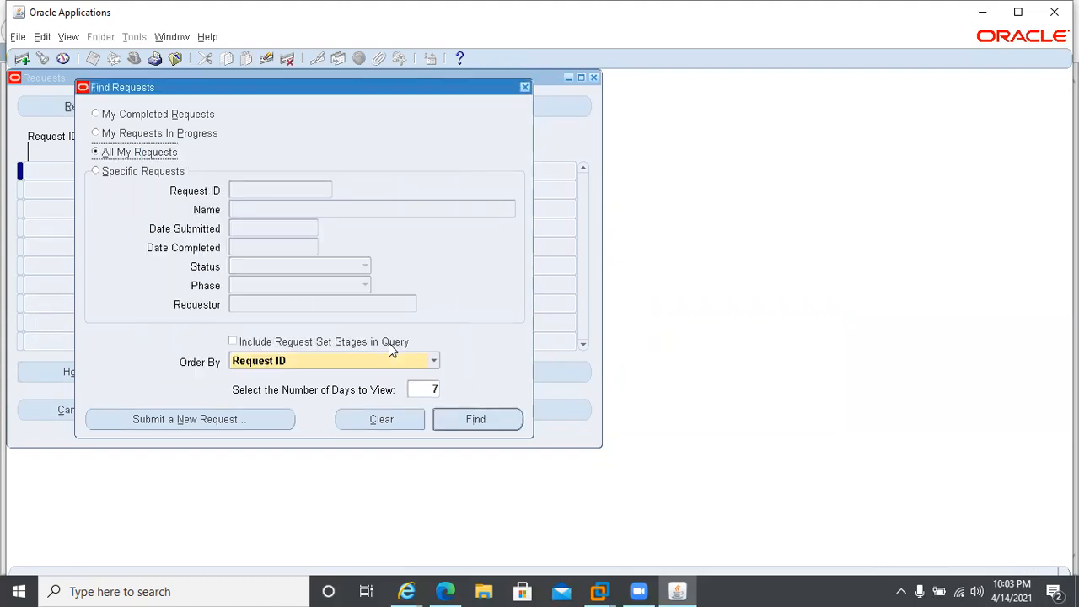
click(524, 87)
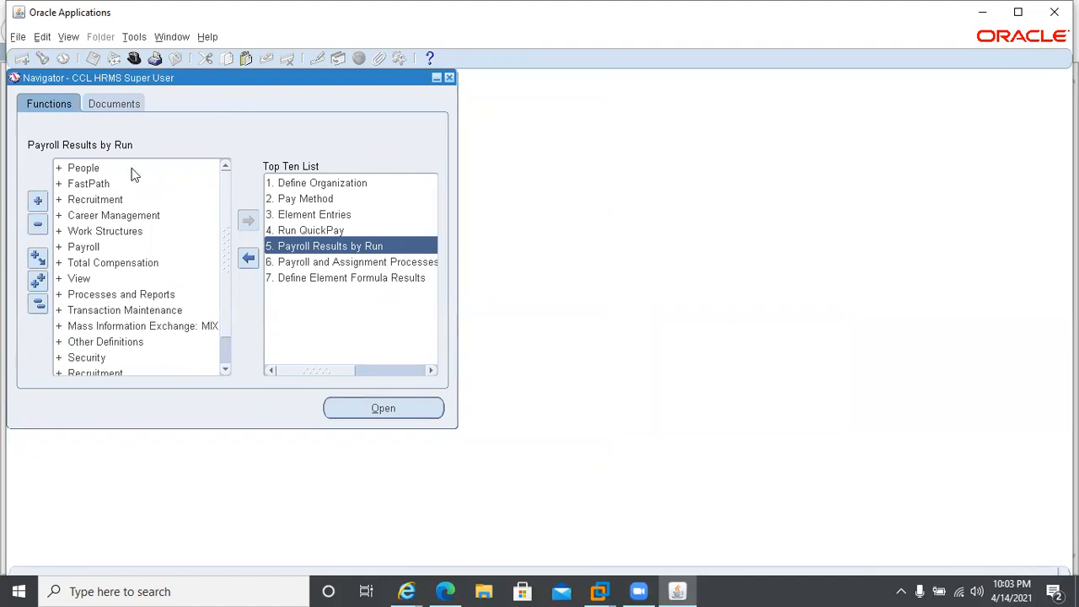
Open the Enter and Maintain people form and set the effective date to 01-JUN-2021.
double_click(107, 167)
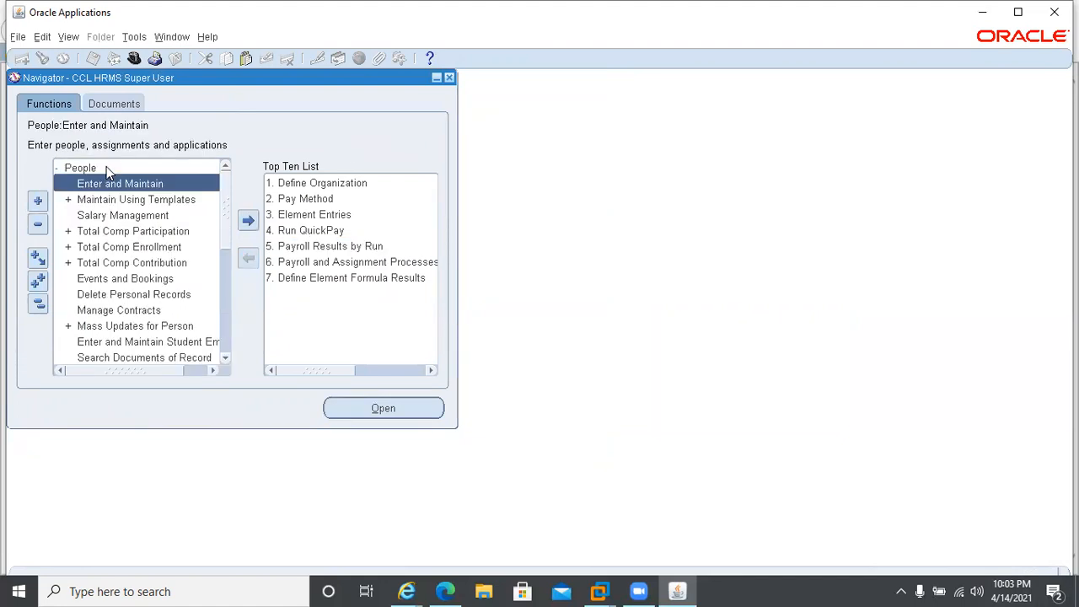
double_click(93, 183)
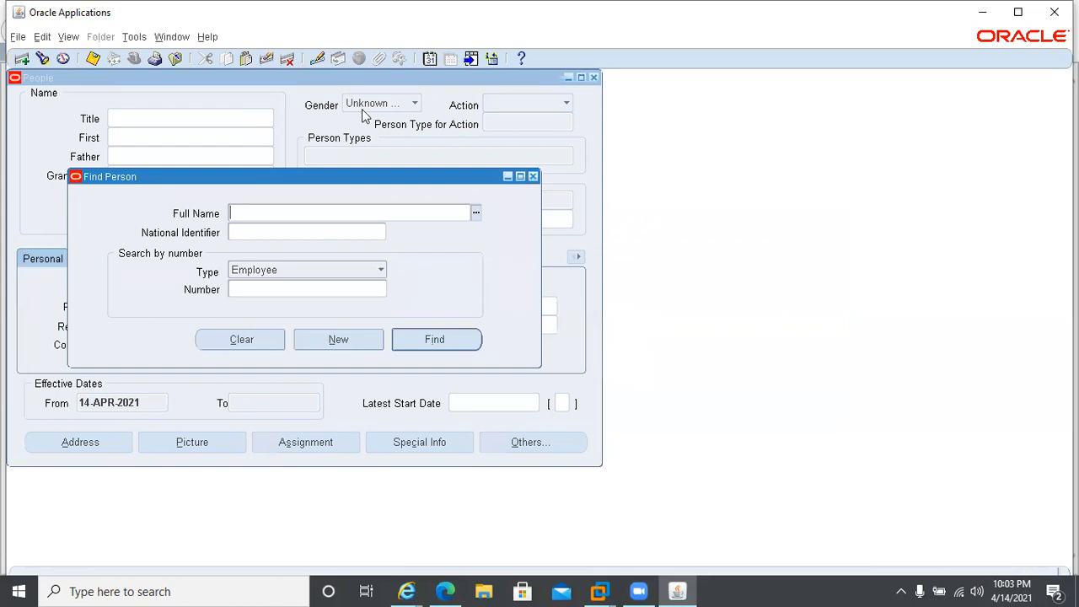
click(429, 61)
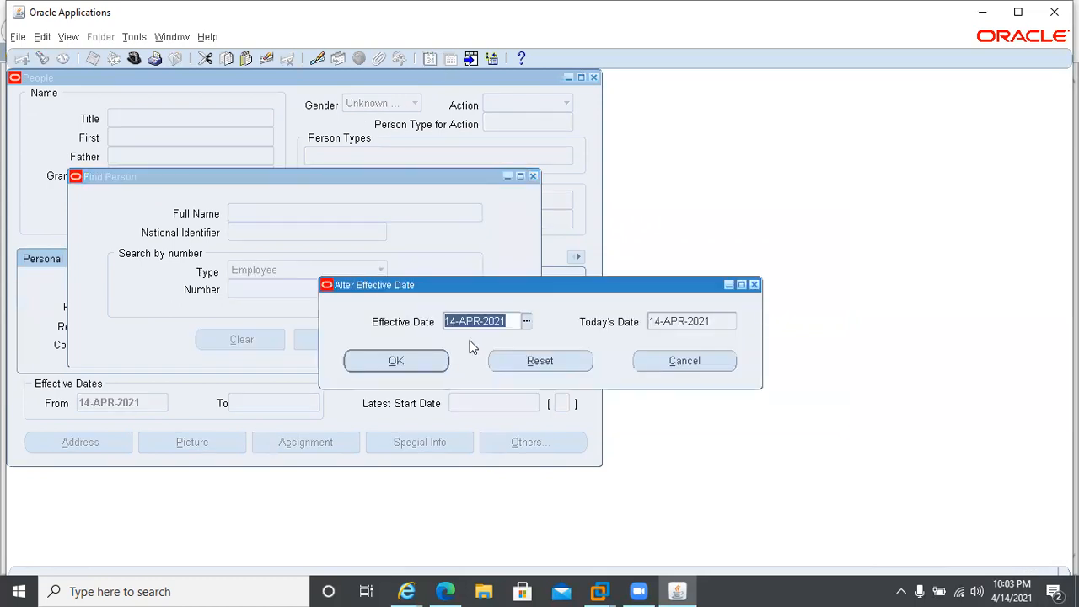
text(1JUN)
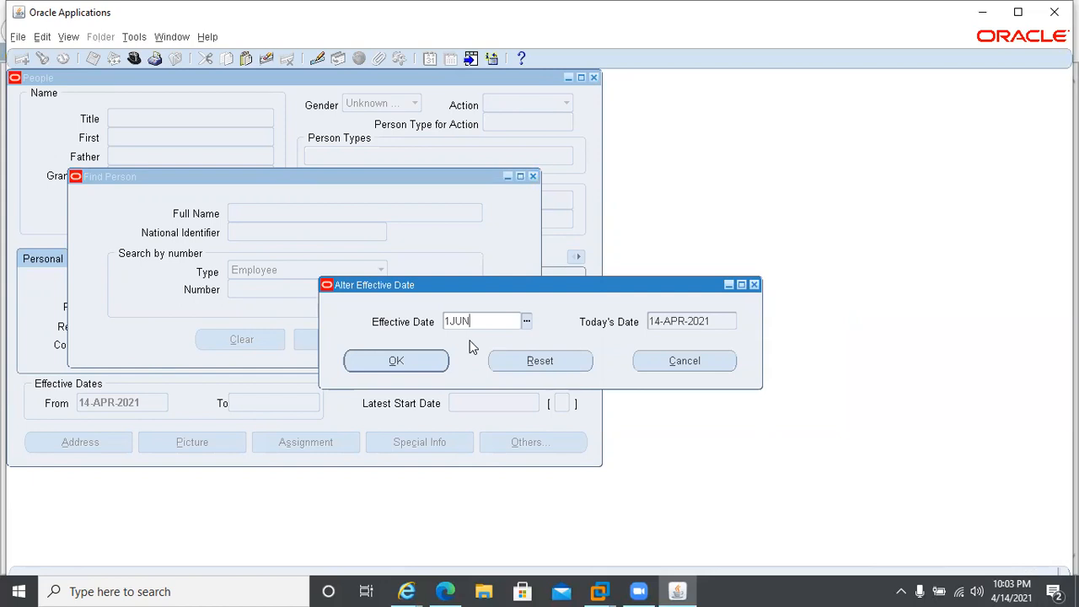
text(202)
click(396, 360)
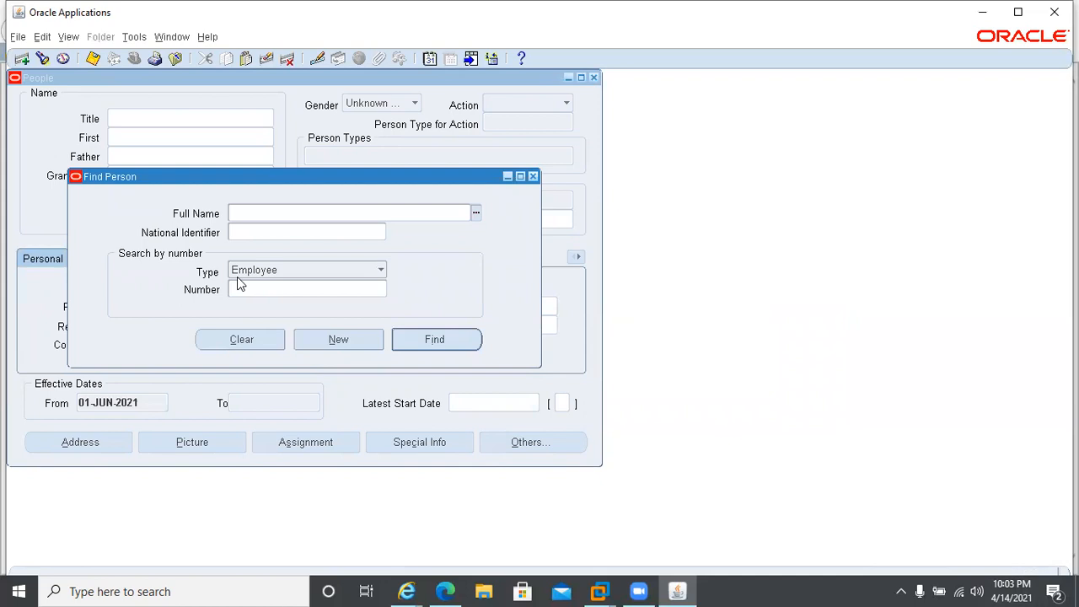
From the people form, start a new single request and select Payroll Run as its name.
click(69, 37)
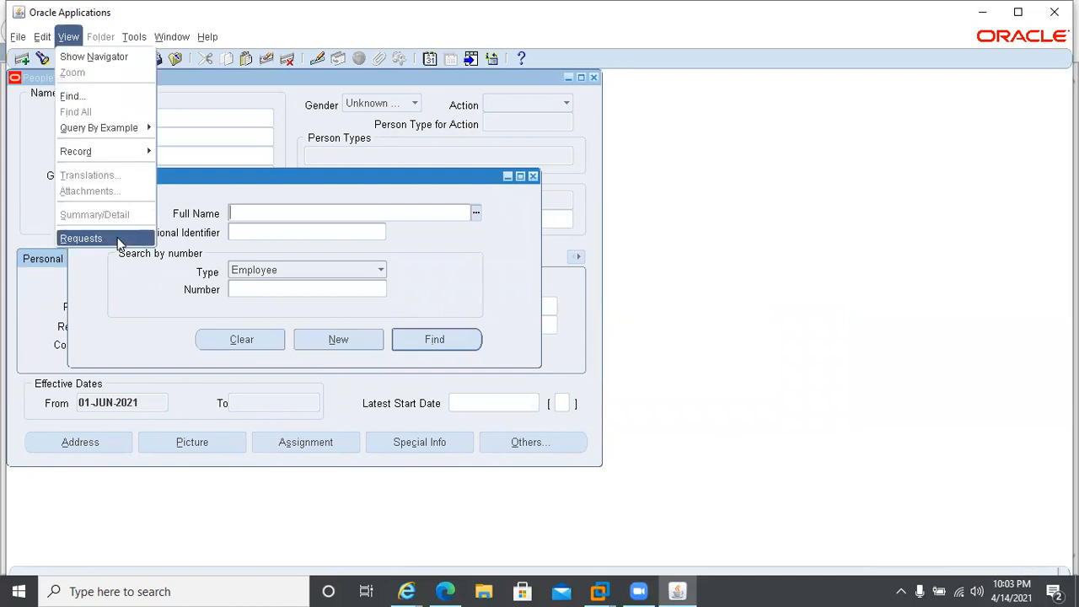
click(91, 241)
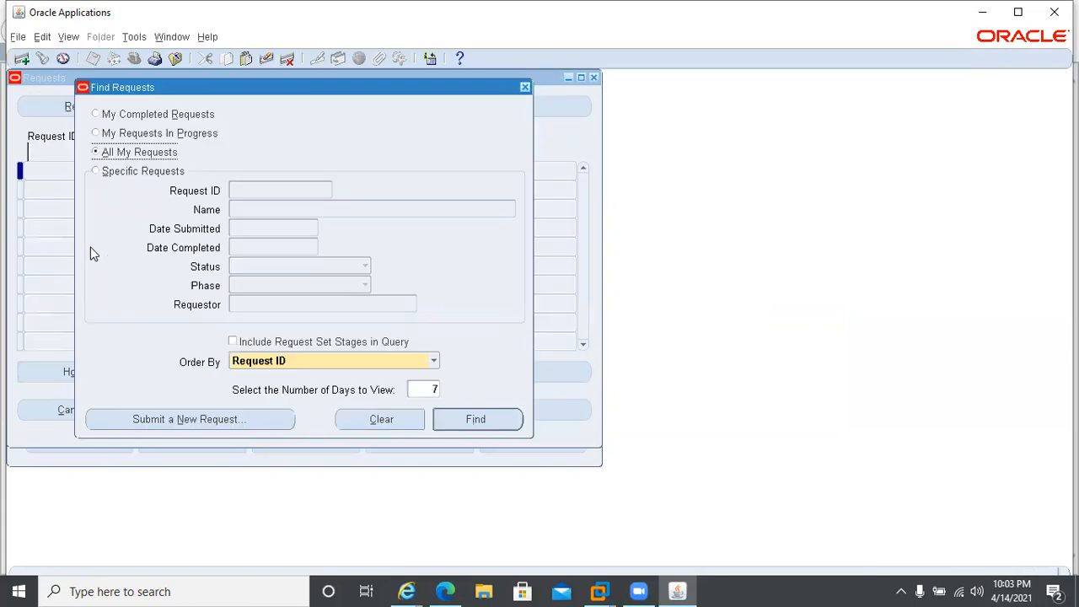
click(144, 419)
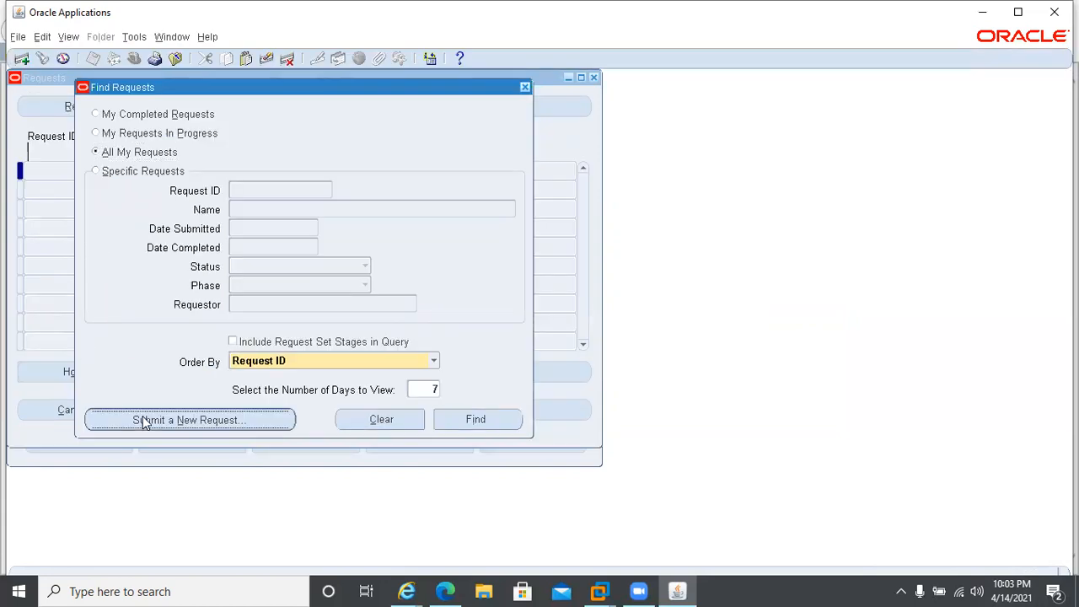
click(247, 335)
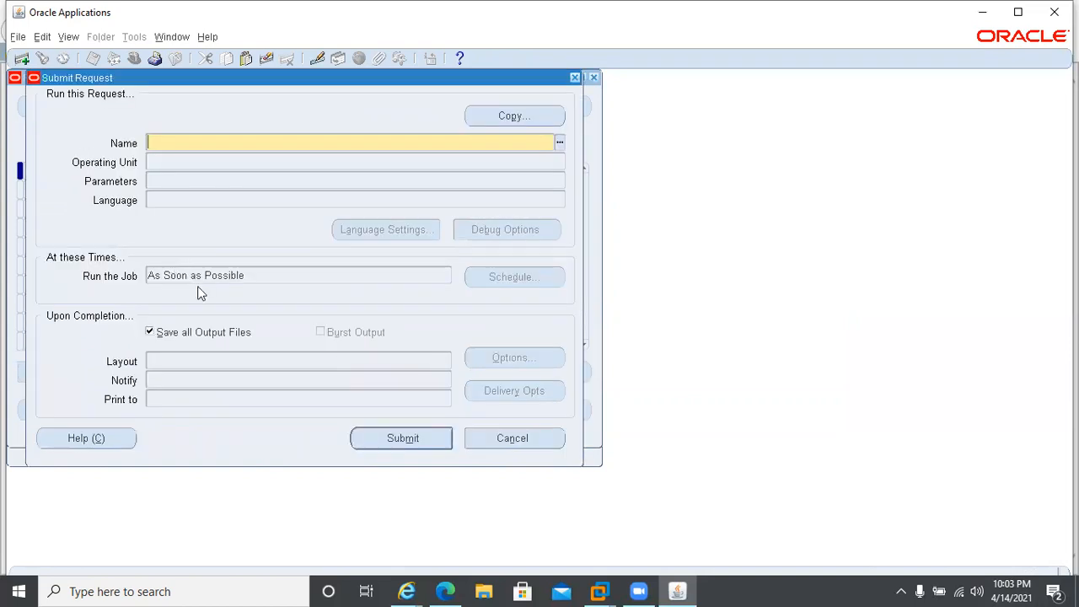
text(pay)
key(Tab)
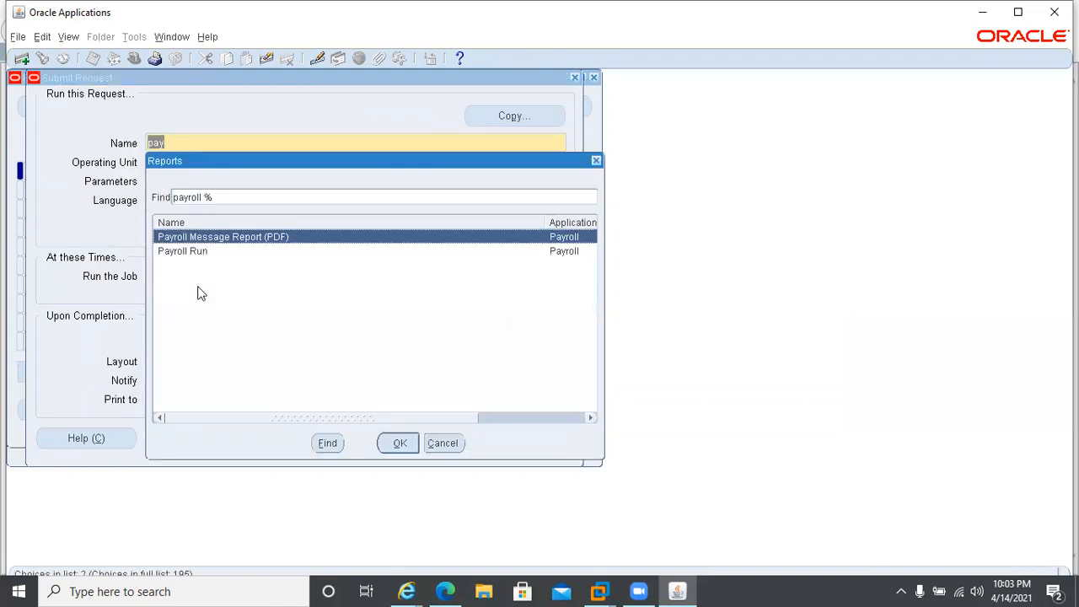
click(201, 255)
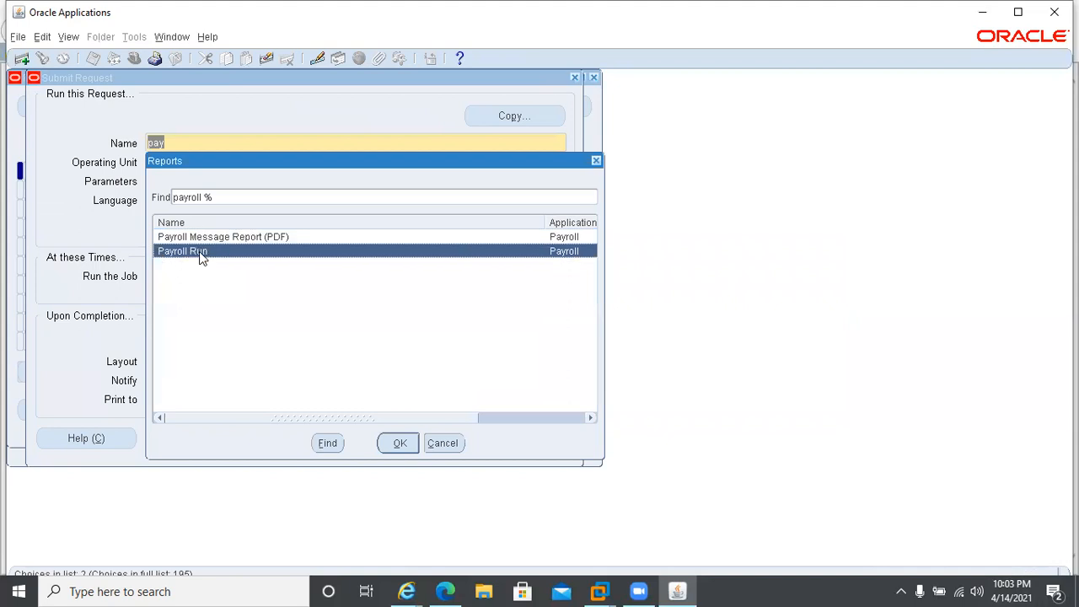
double_click(200, 257)
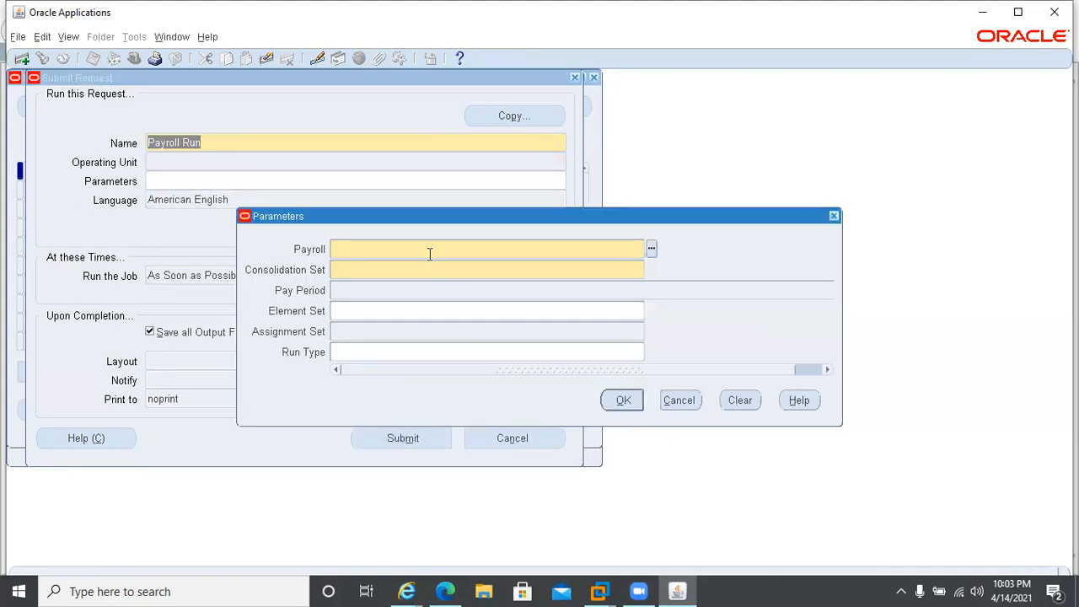
Choose Monthly Payroll in the Payroll Run parameters, check which pay period the changed effective date gives, and cancel the parameters.
text(mo)
key(Tab)
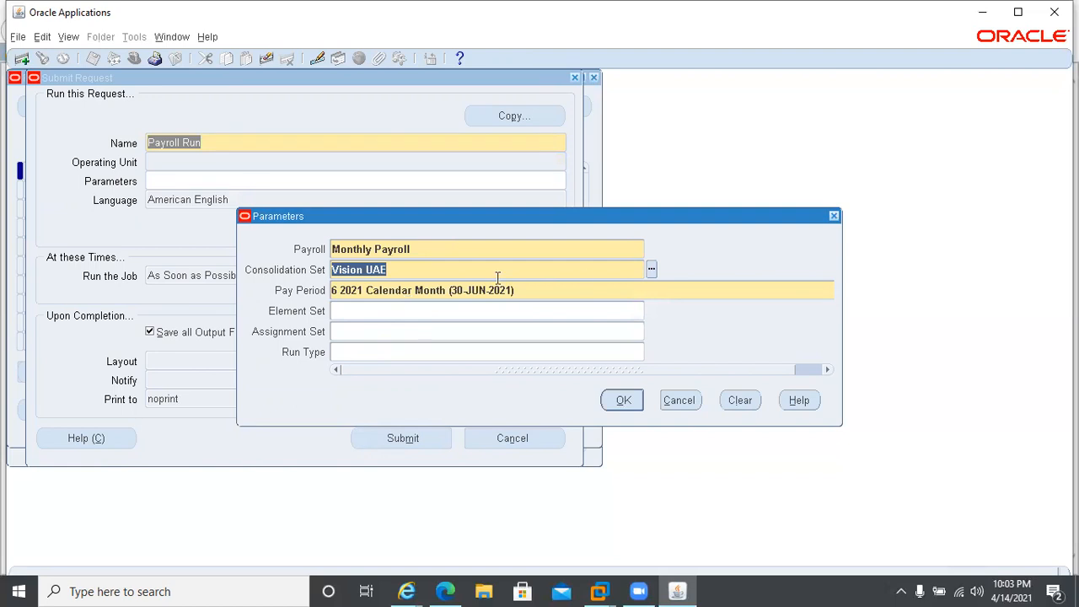
click(662, 395)
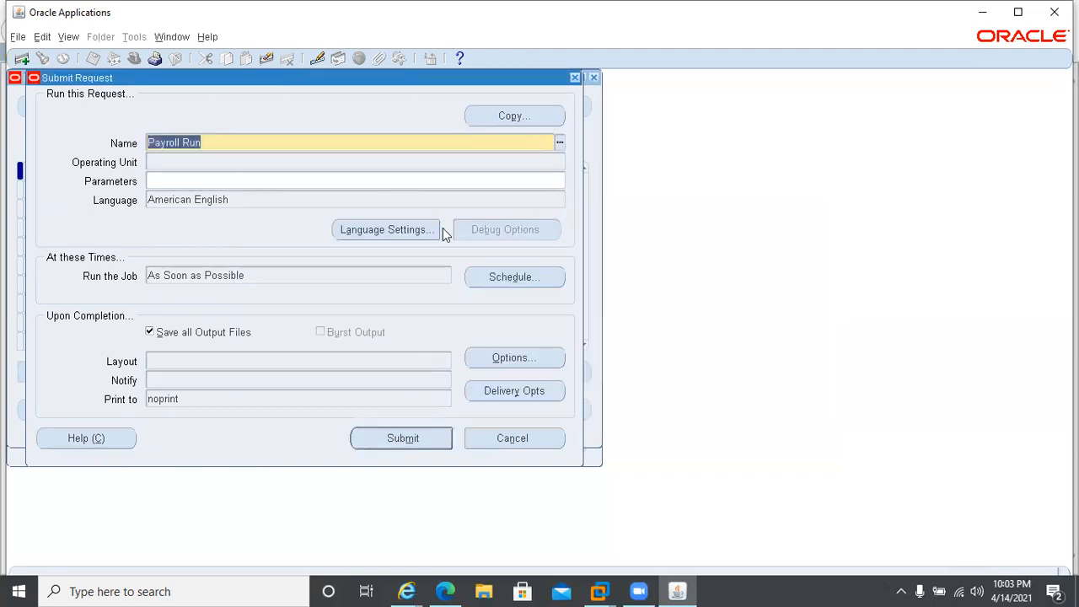
Close the unsubmitted request windows and reset the effective date to today's date, 14-APR-2021.
click(575, 78)
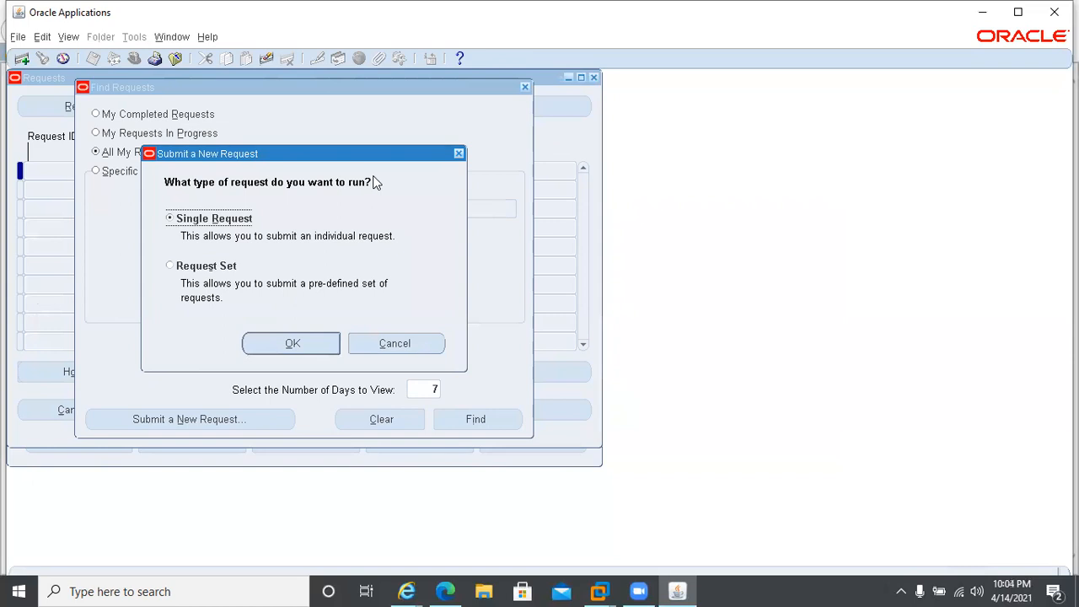
click(400, 352)
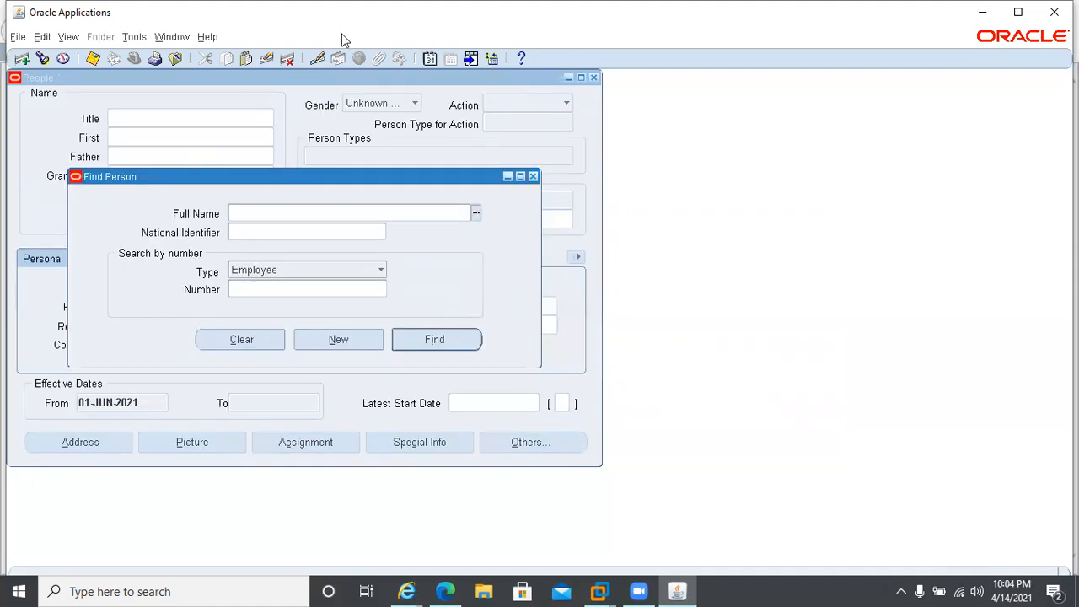
click(430, 59)
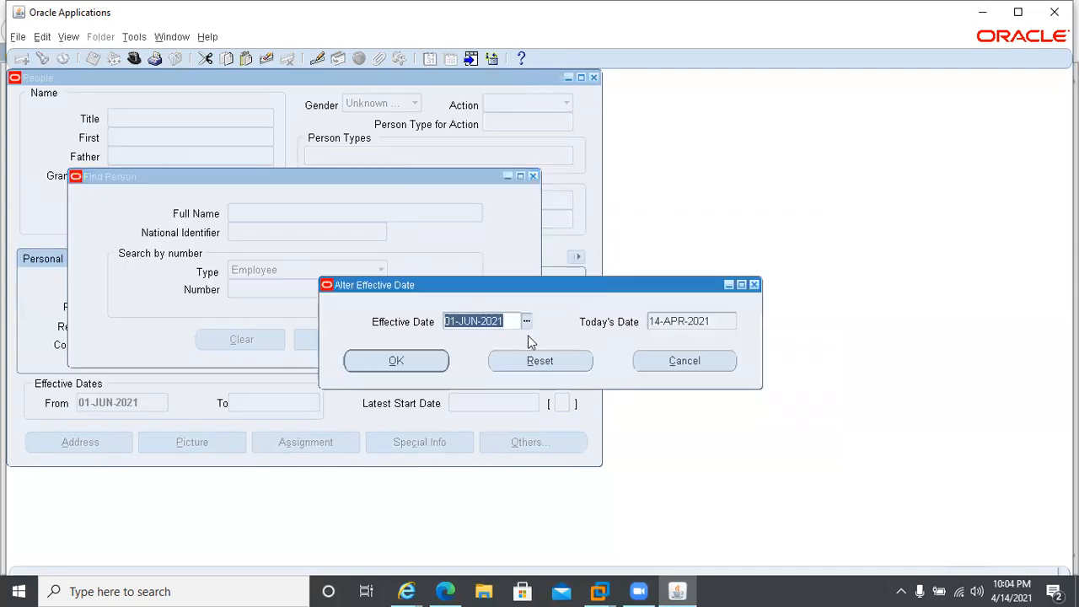
click(531, 361)
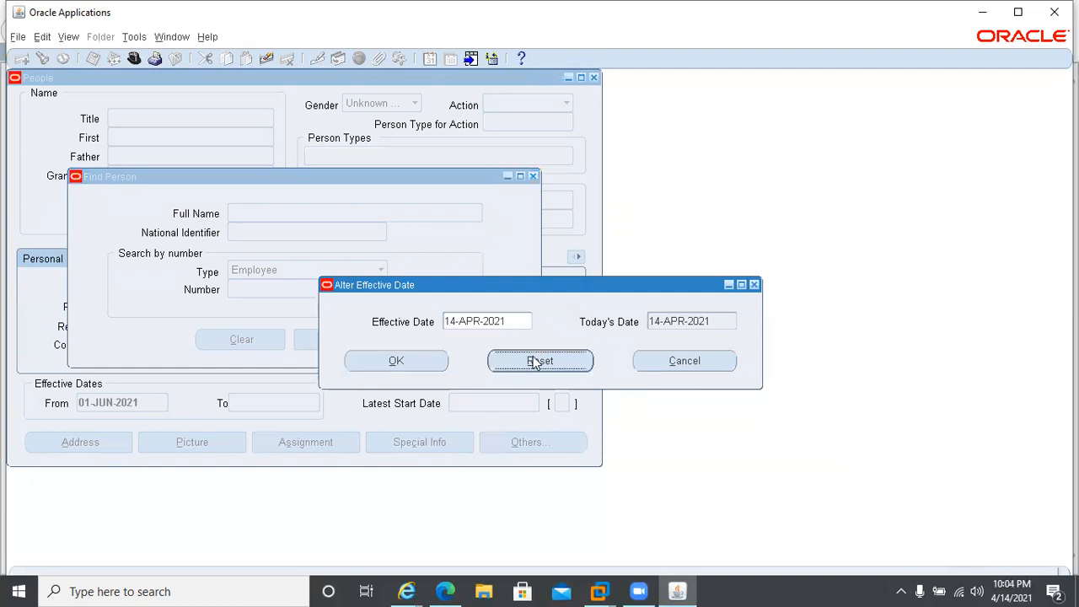
click(392, 361)
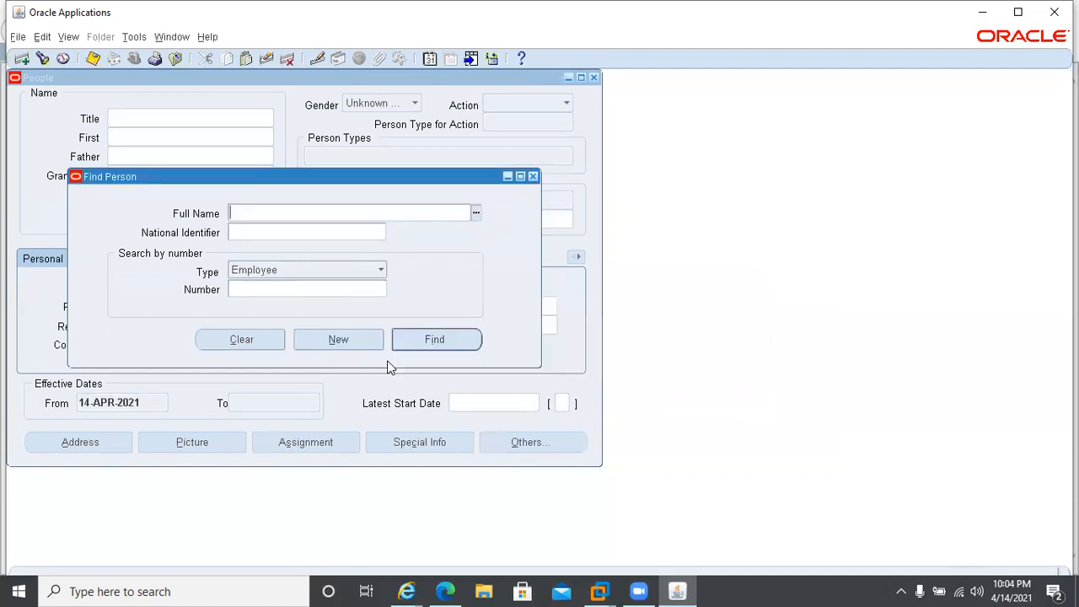
From the people form, start another new single request and select Payroll Run as the request name.
click(67, 37)
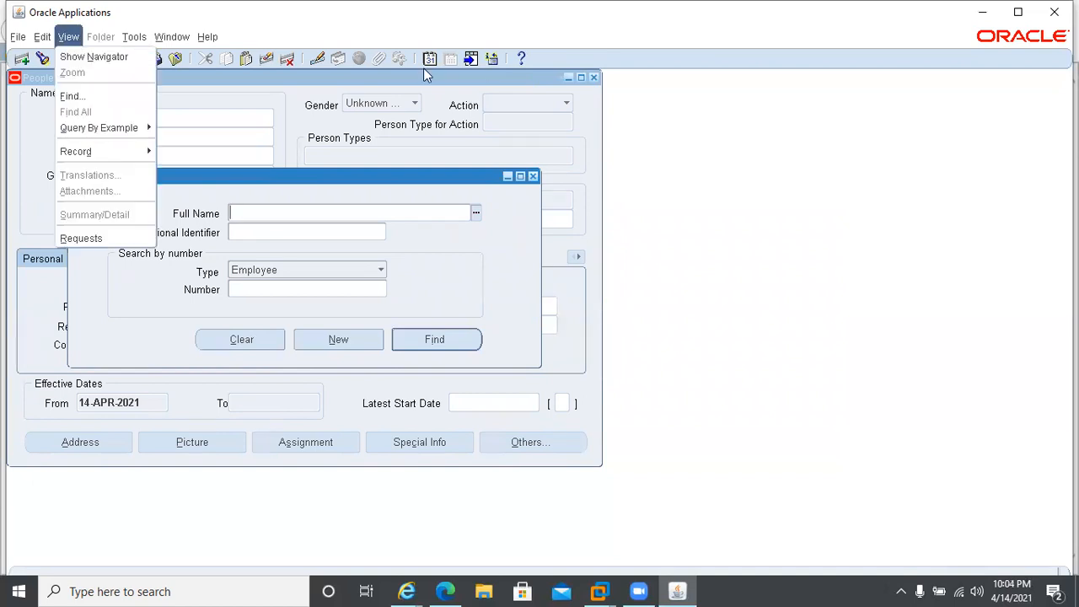
click(98, 242)
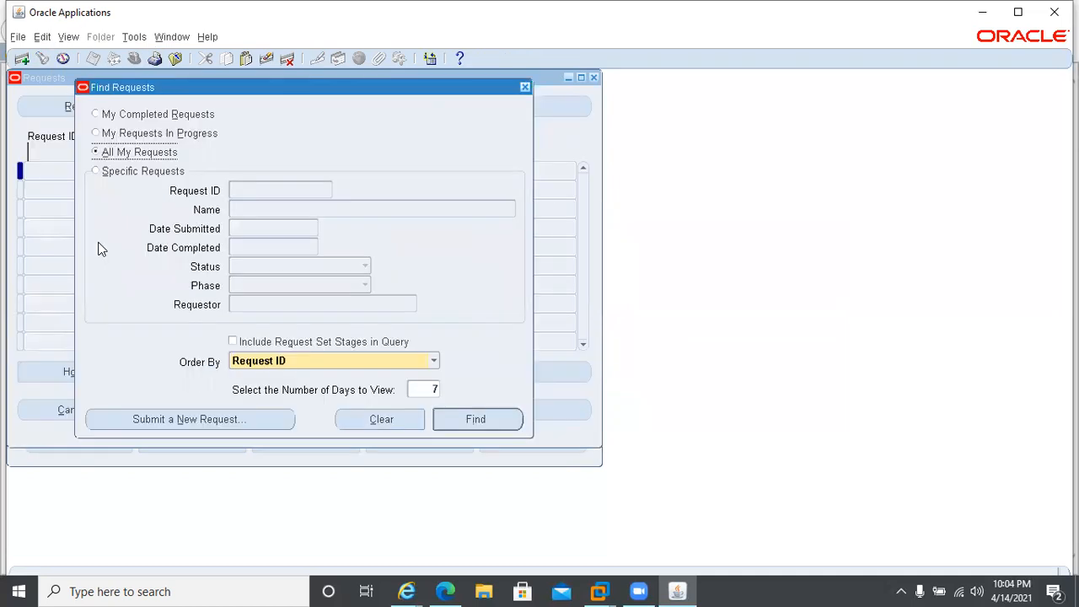
click(156, 424)
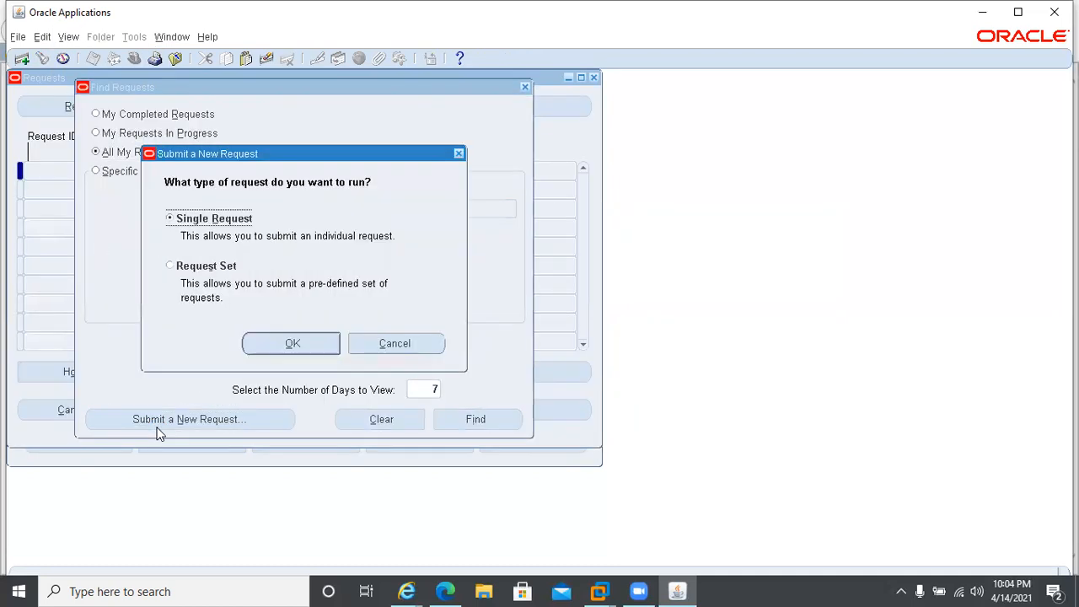
click(262, 354)
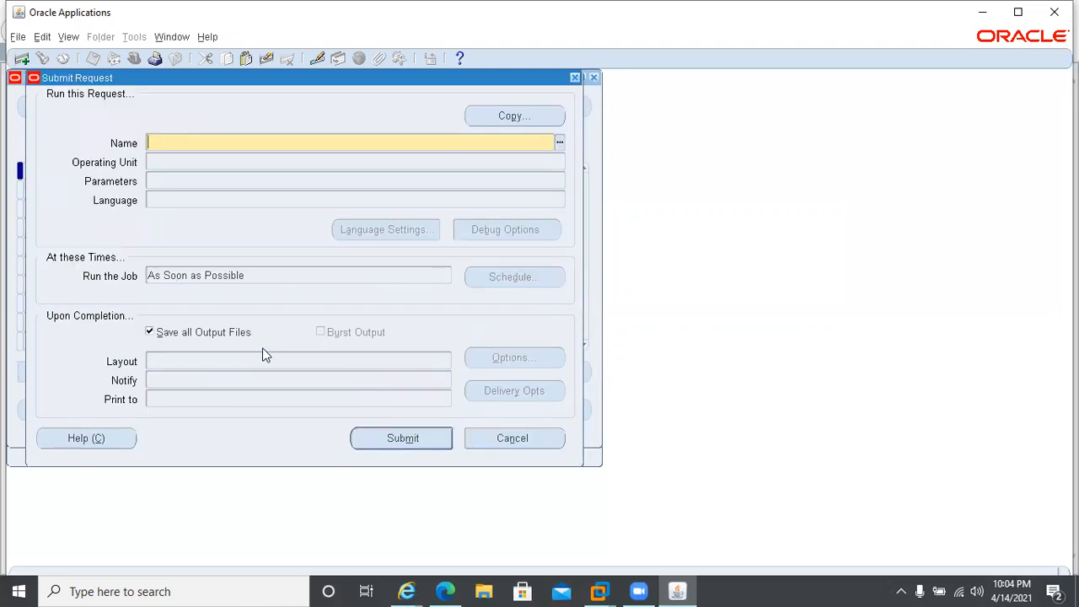
text(py)
key(Tab)
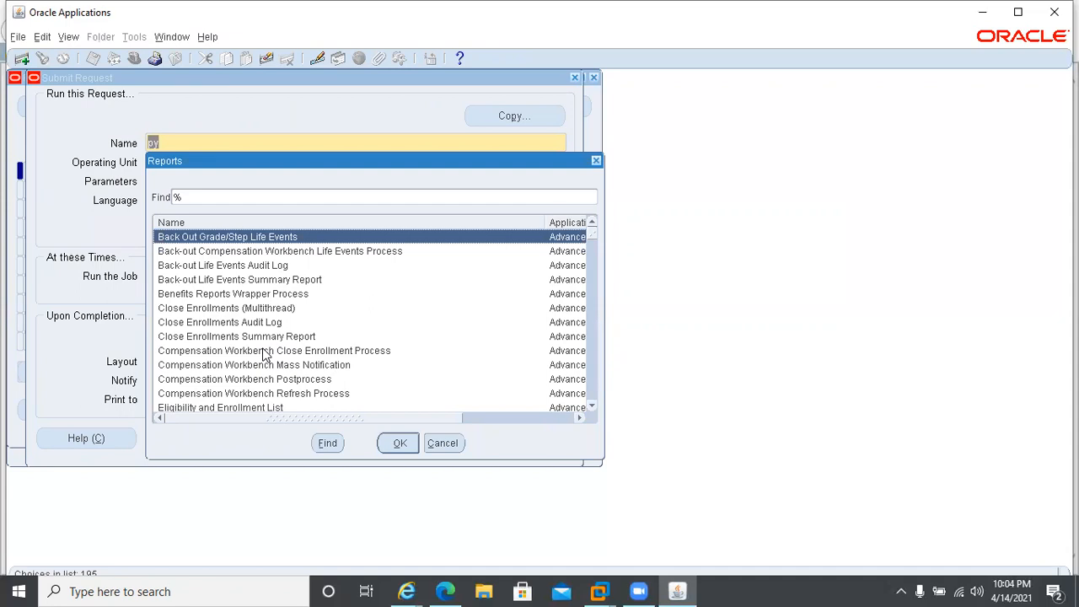
key(Escape)
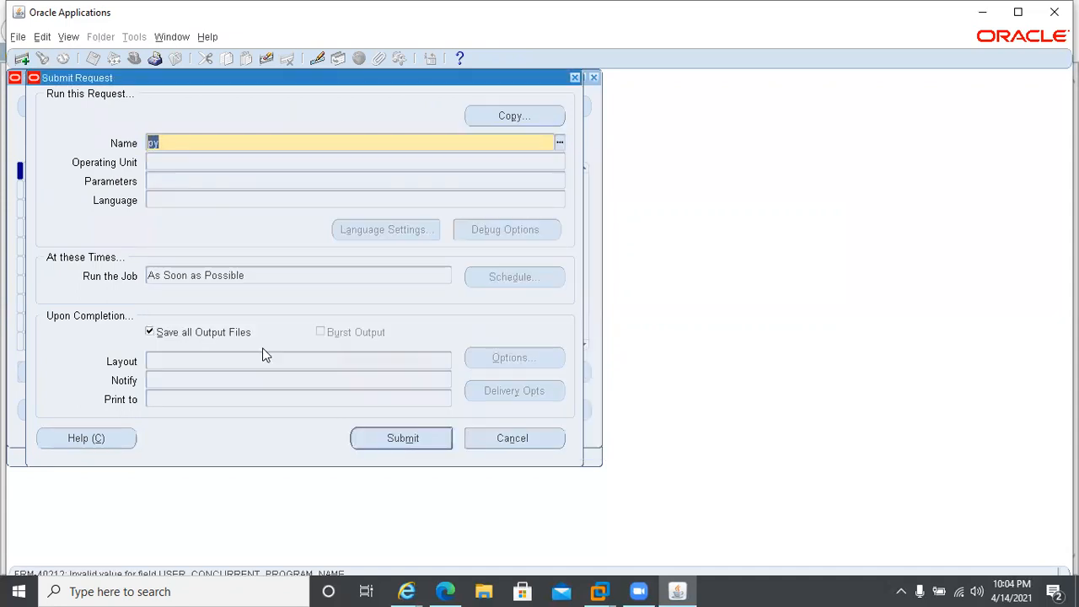
text(pay)
key(Tab)
double_click(176, 250)
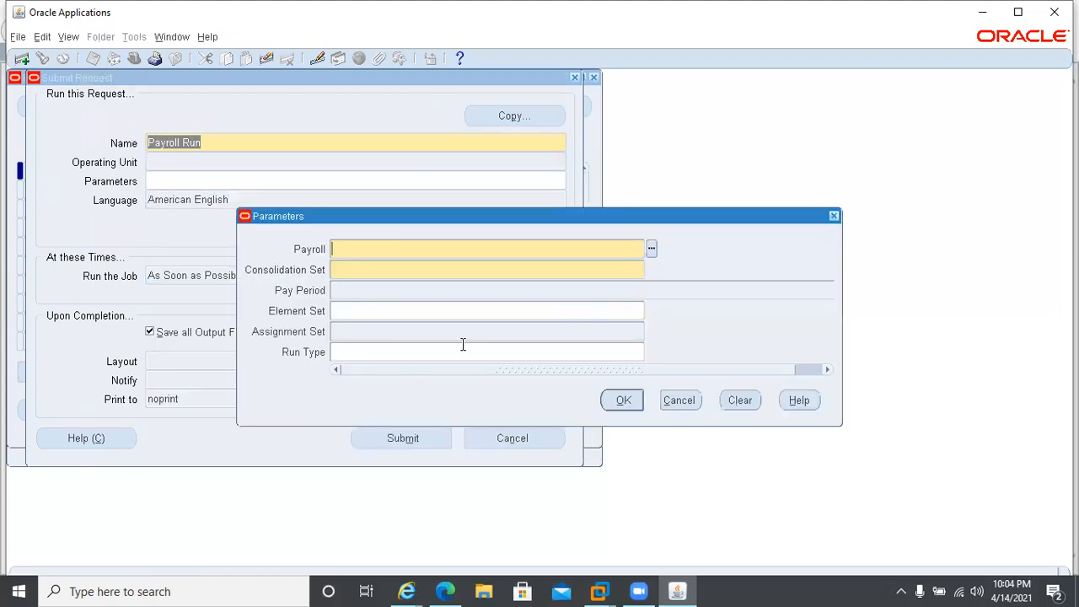
Choose Monthly Payroll in the parameters, accept the defaulted consolidation set and pay period, and submit the request without adding another.
text(mo)
key(Tab)
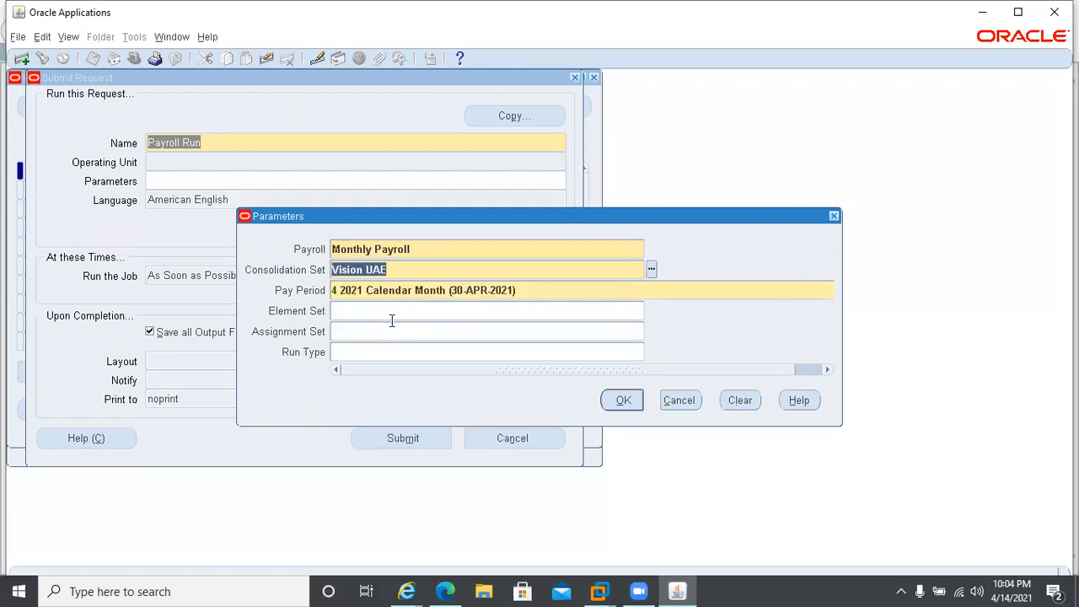
click(623, 402)
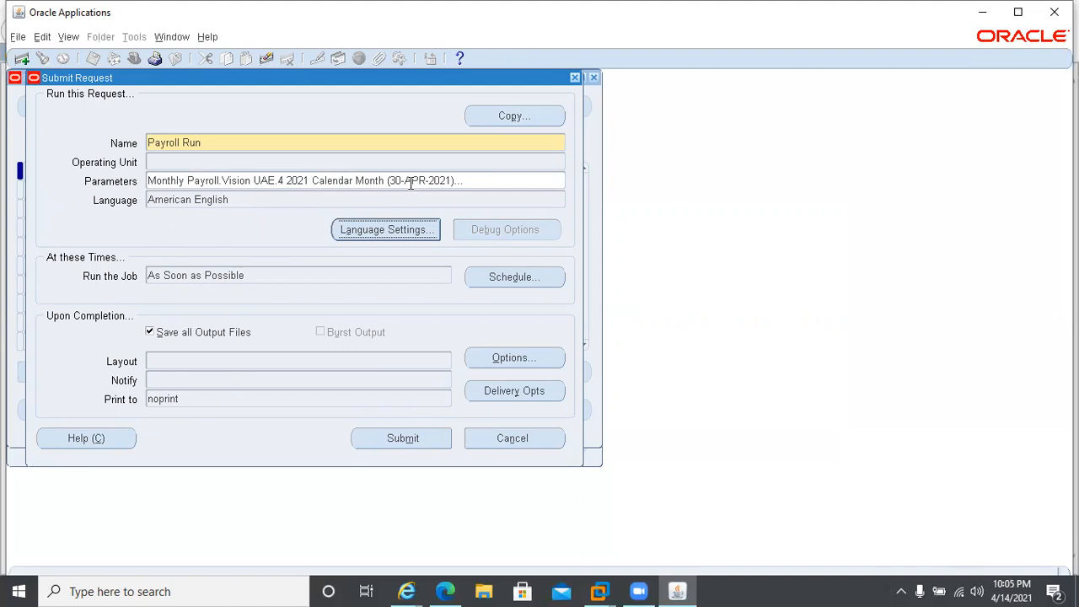
click(401, 445)
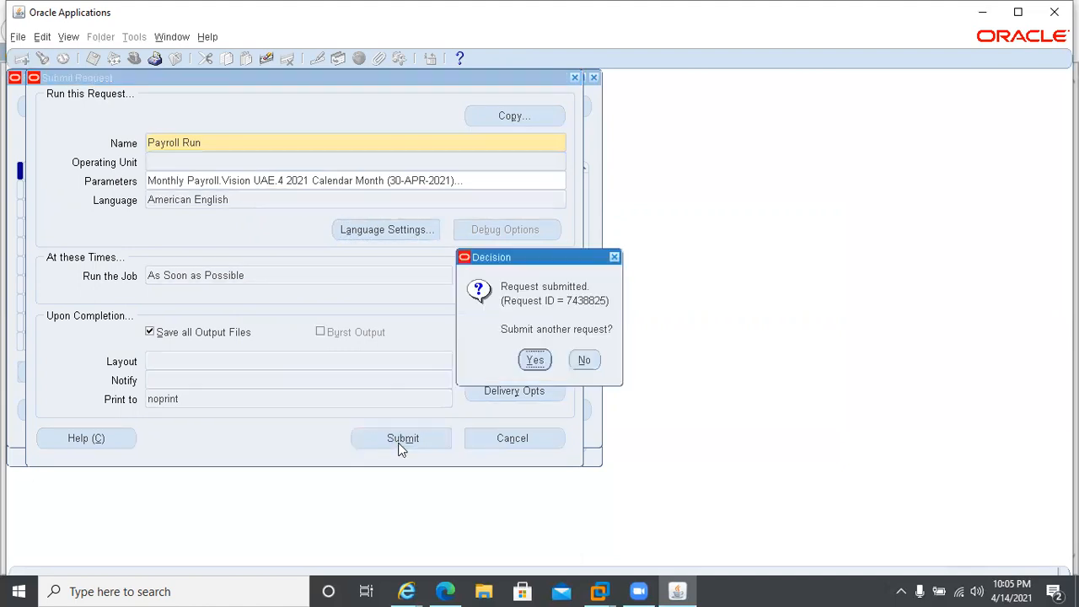
click(587, 366)
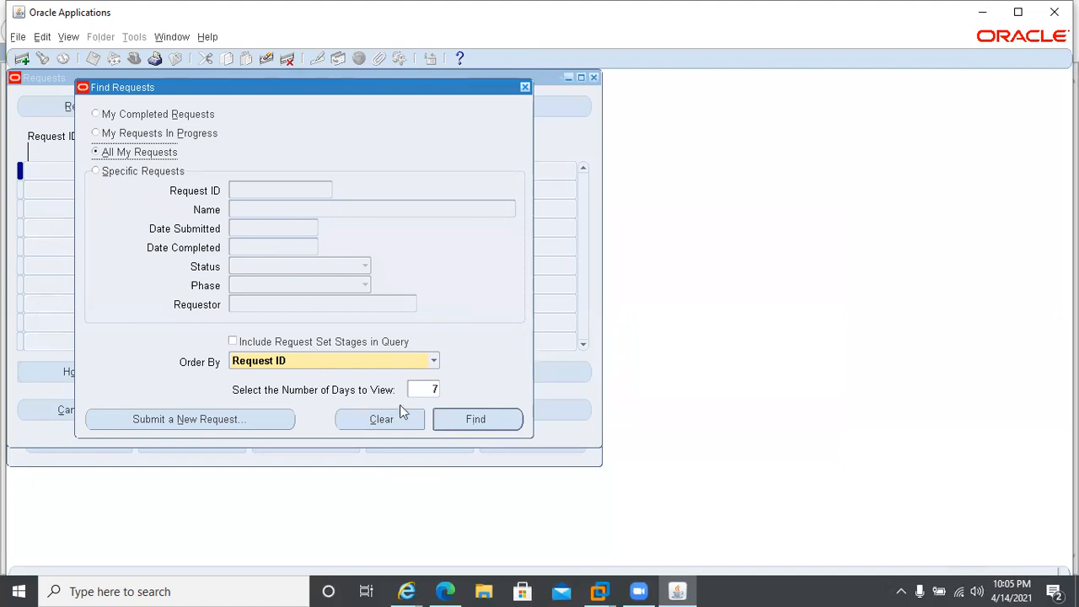
Find all of your own requests and keep refreshing the list until the Payroll Run and its worker processes finish.
click(463, 427)
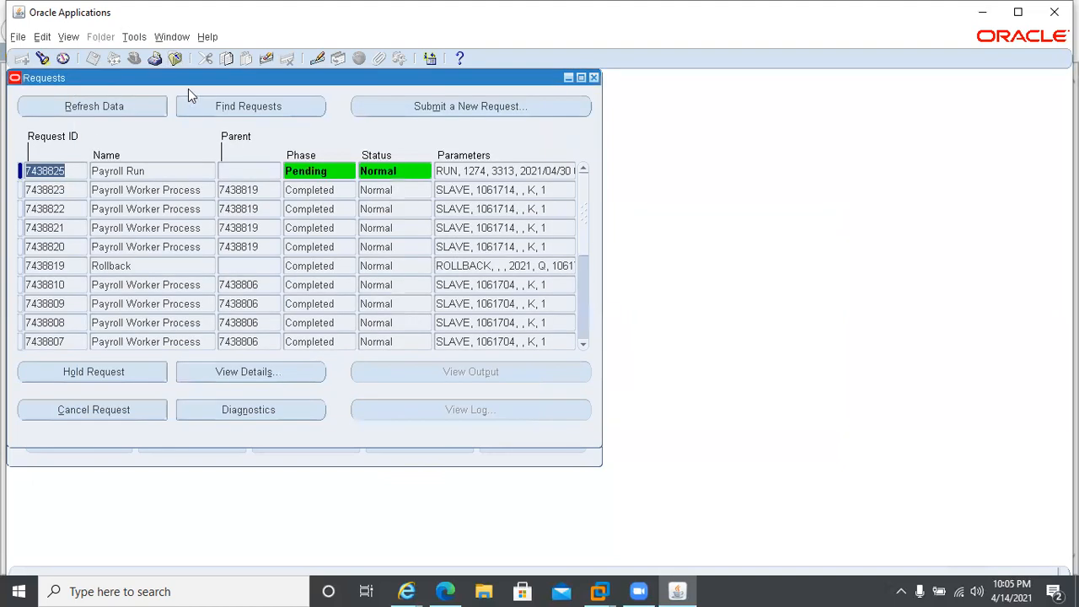
click(60, 112)
click(60, 112)
click(59, 113)
click(59, 113)
click(59, 113)
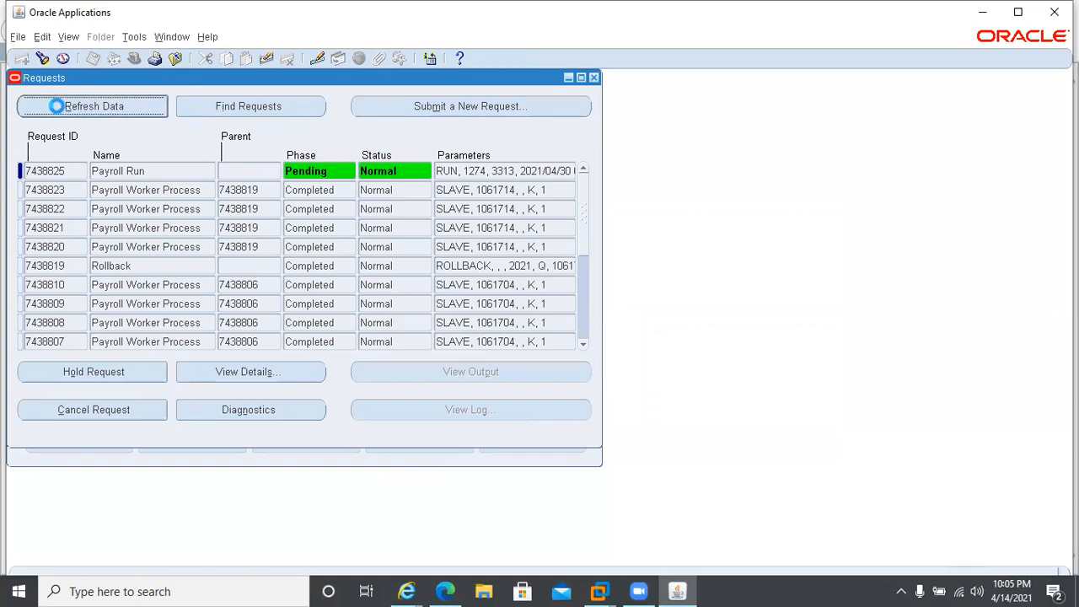
click(59, 113)
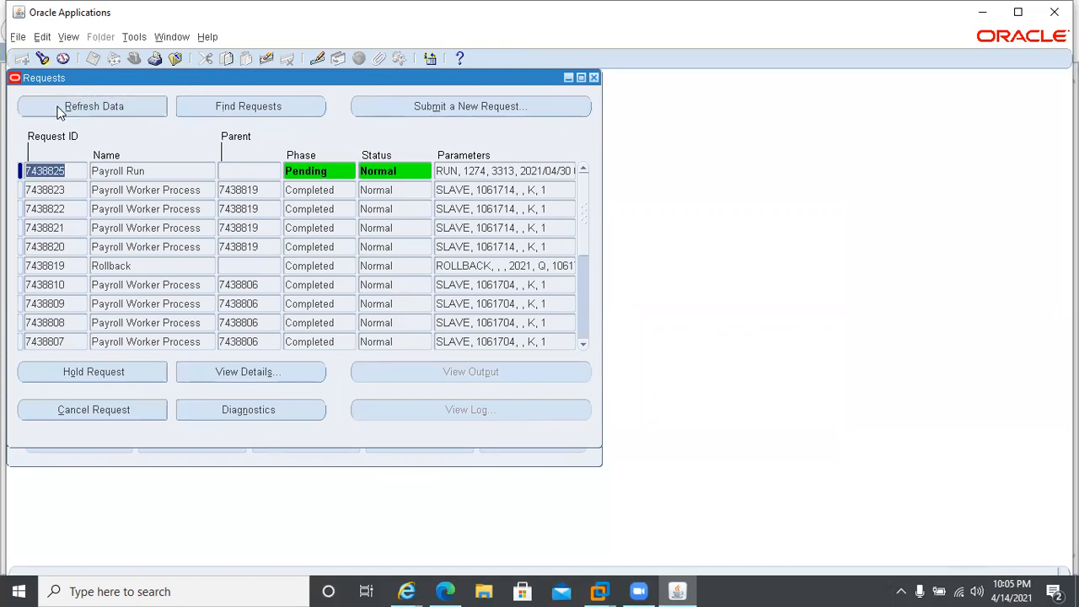
click(59, 113)
click(59, 111)
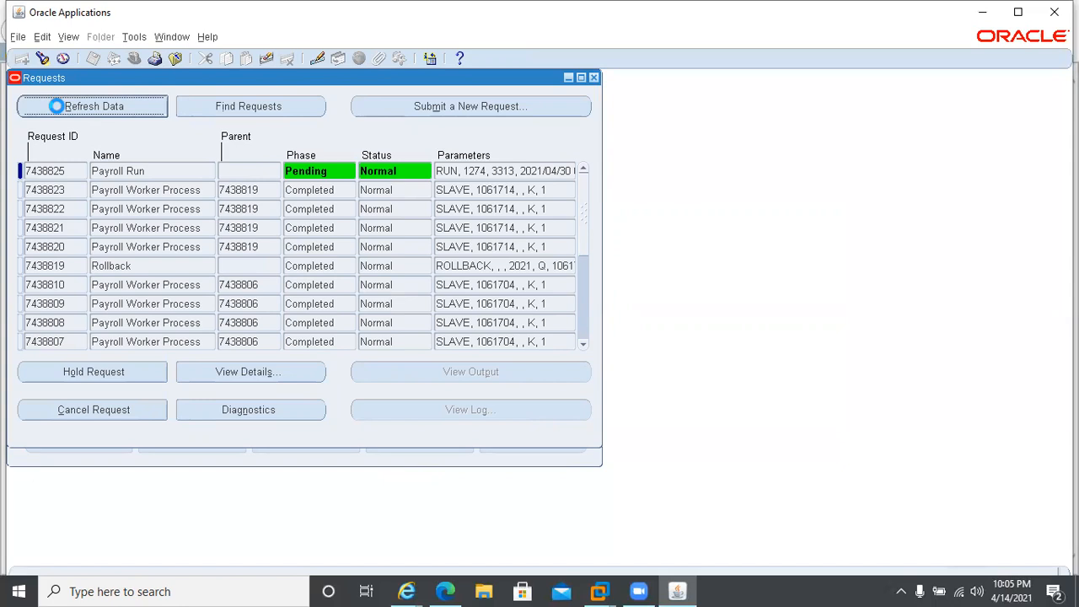
click(60, 112)
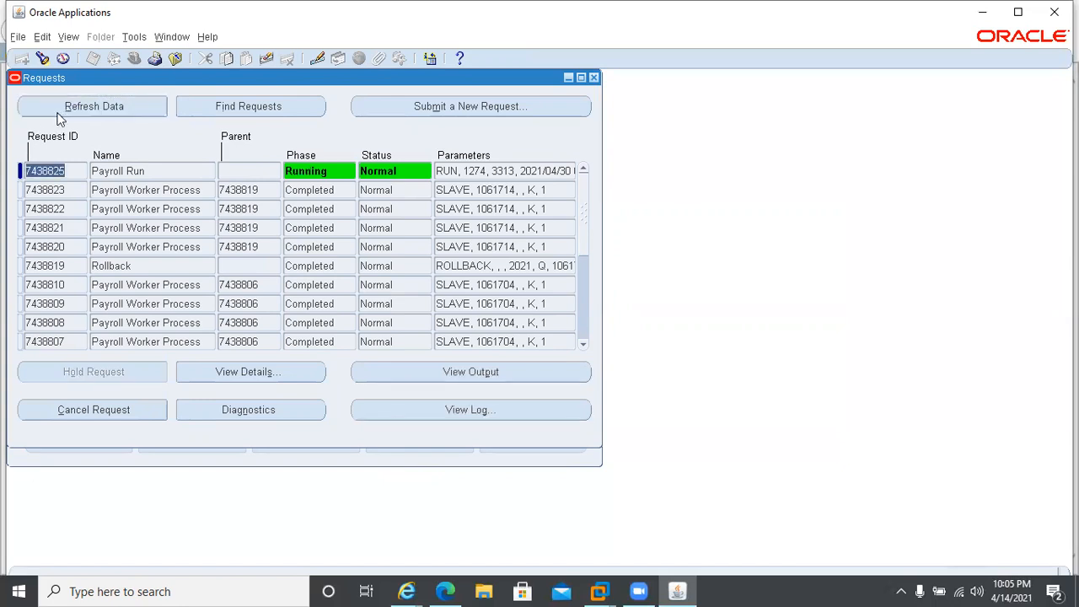
click(59, 116)
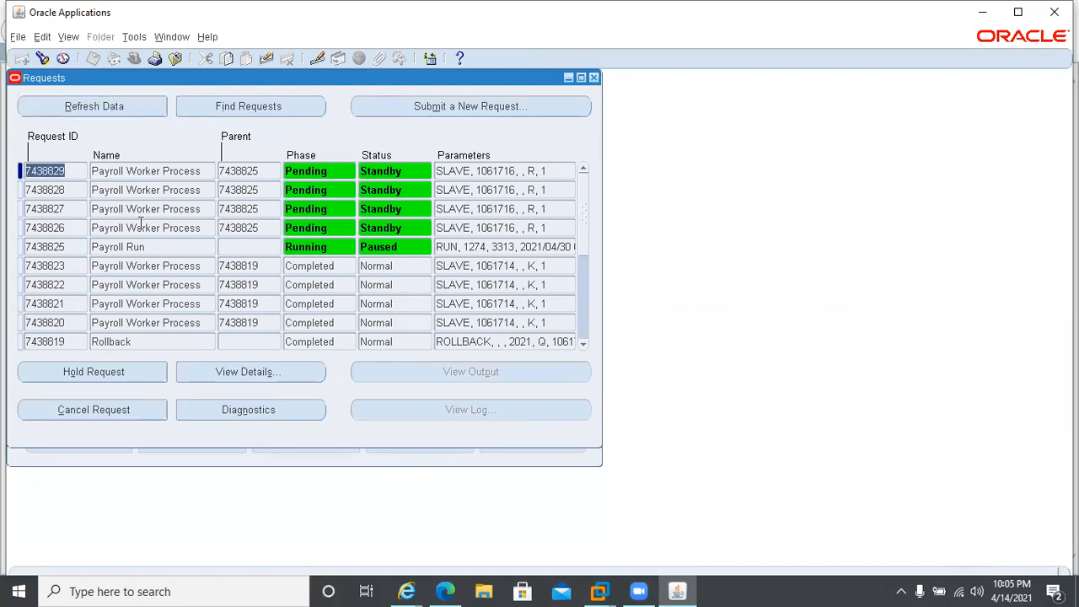
click(53, 112)
click(56, 113)
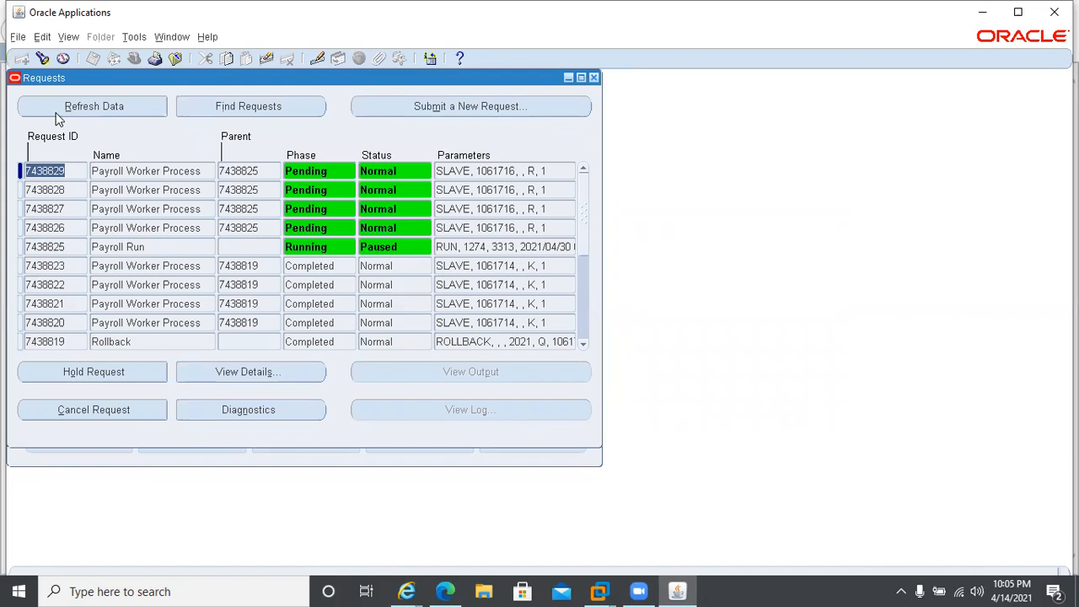
click(58, 119)
click(56, 115)
click(57, 115)
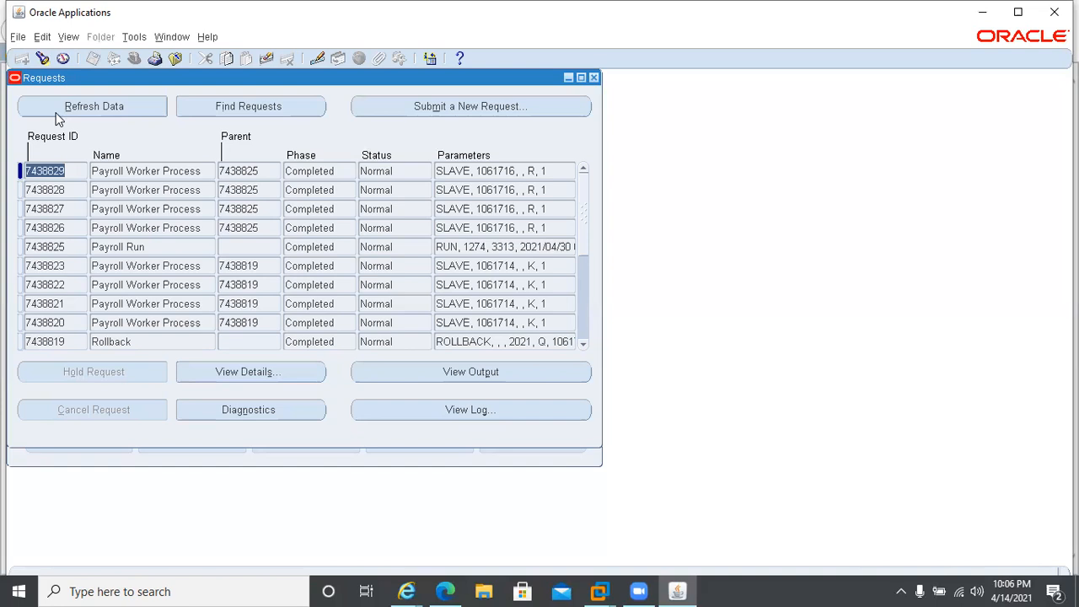
click(56, 112)
View the Payroll Run request's log, examine its Chunk Size and Threads settings, close the log, and return to Oracle Applications.
click(164, 246)
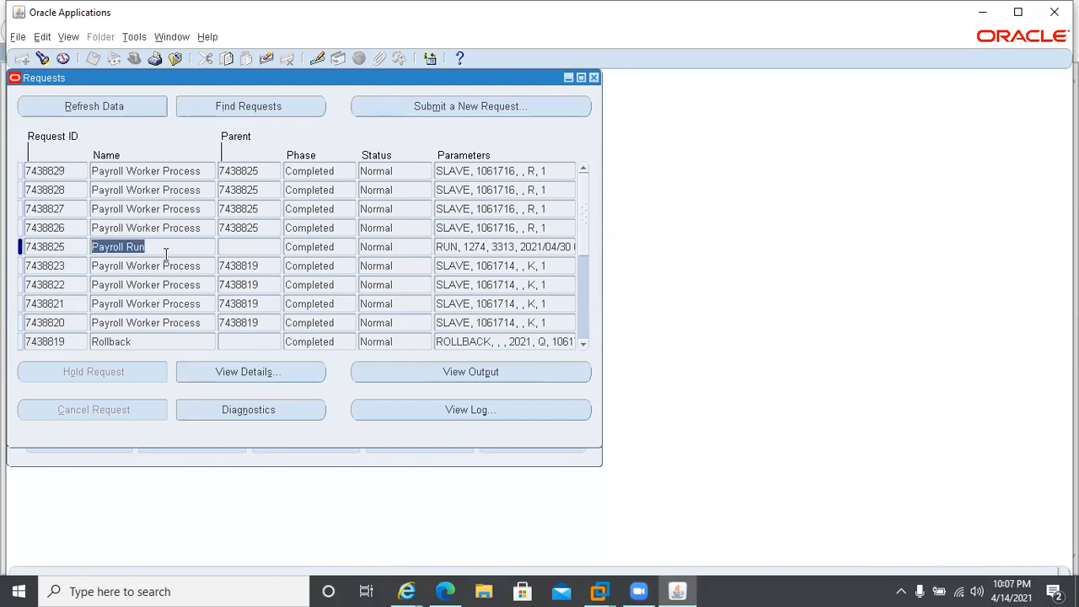
click(448, 409)
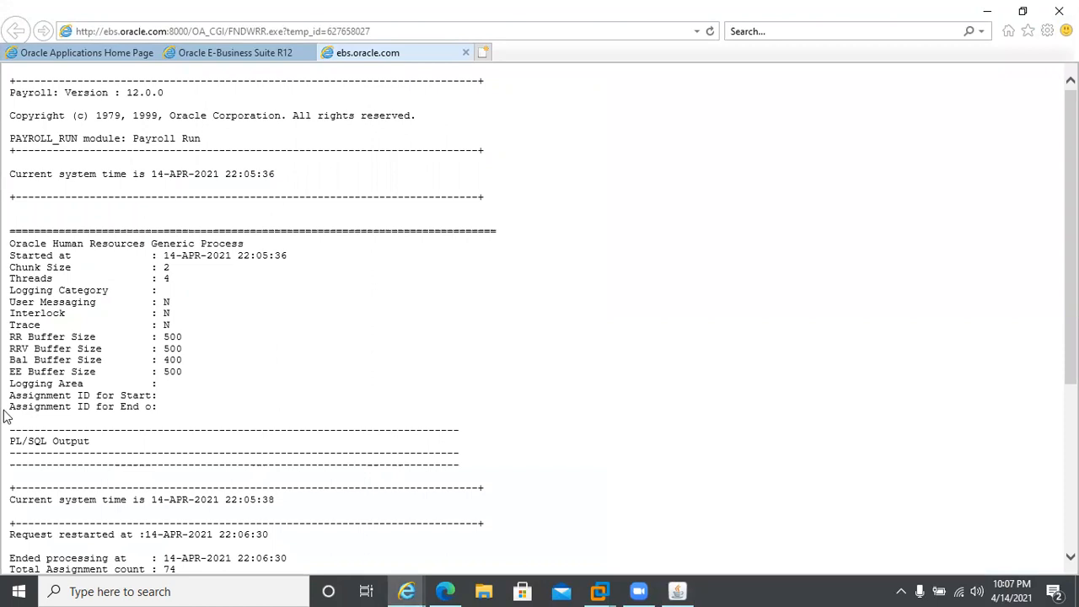
drag(10, 268, 71, 270)
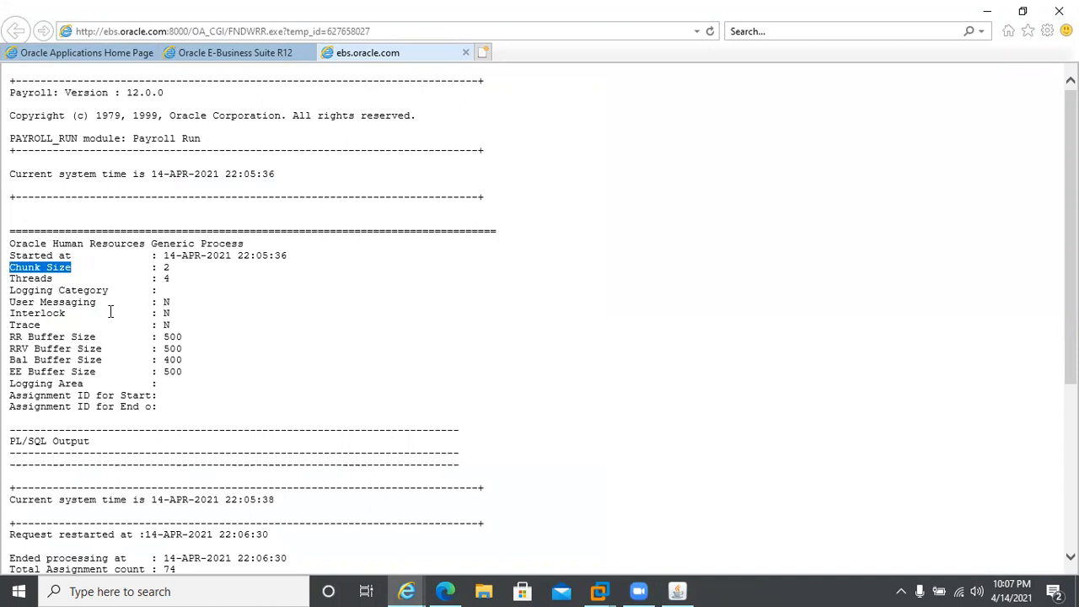
drag(9, 279, 85, 281)
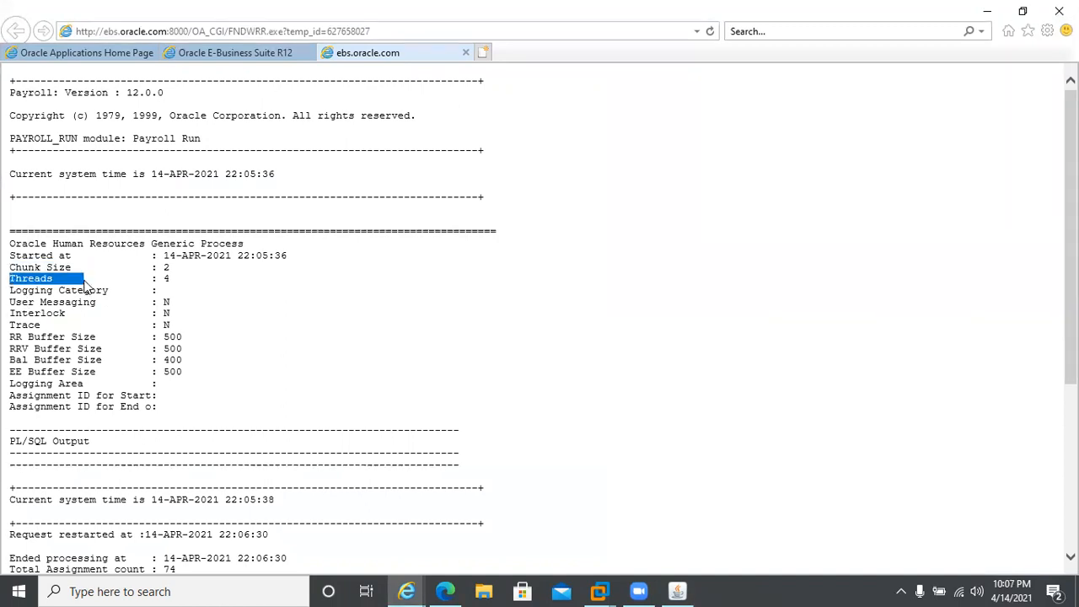
click(465, 53)
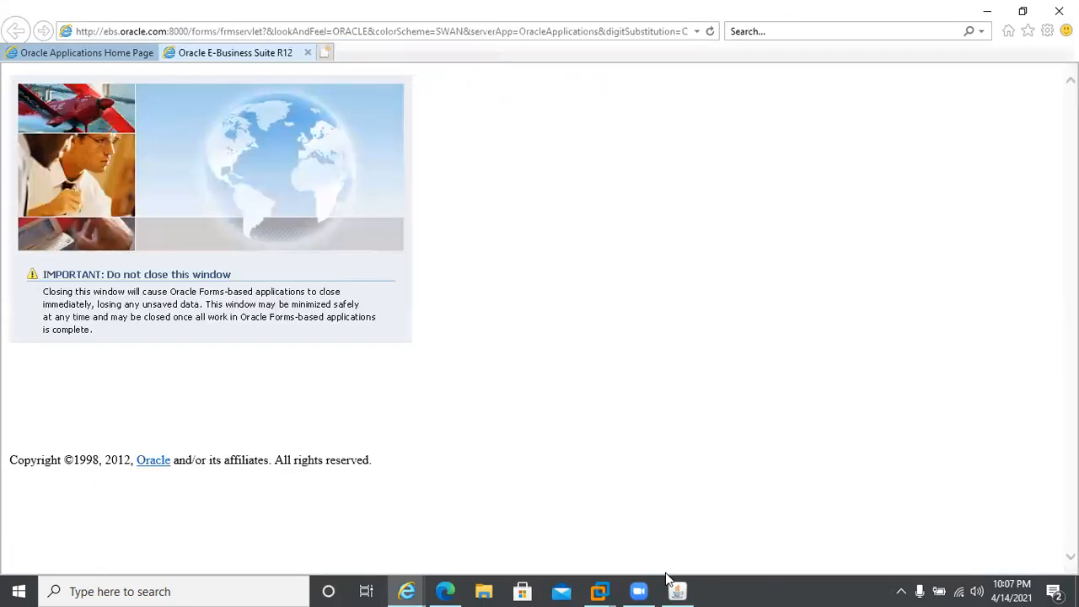
click(674, 588)
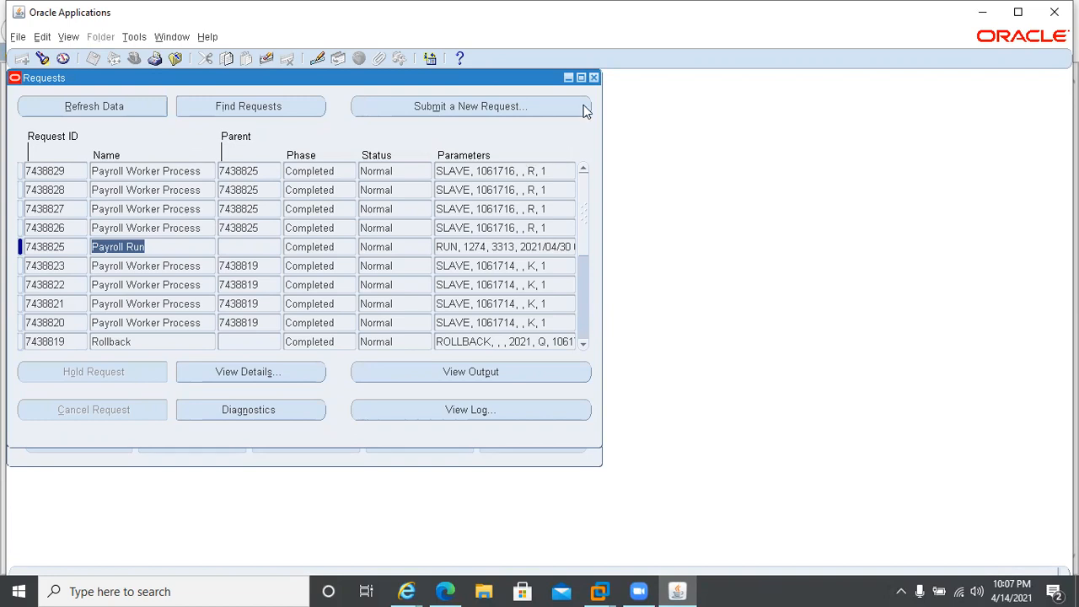
Close the Requests and People forms and open the Payroll Processes form from the Navigator's Top Ten List.
click(594, 78)
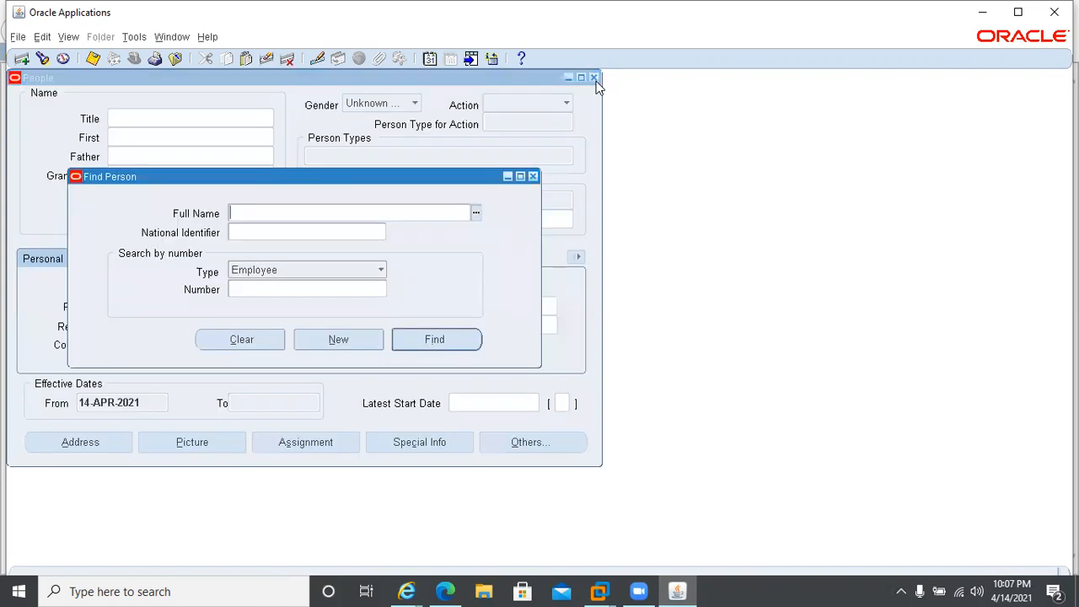
click(594, 78)
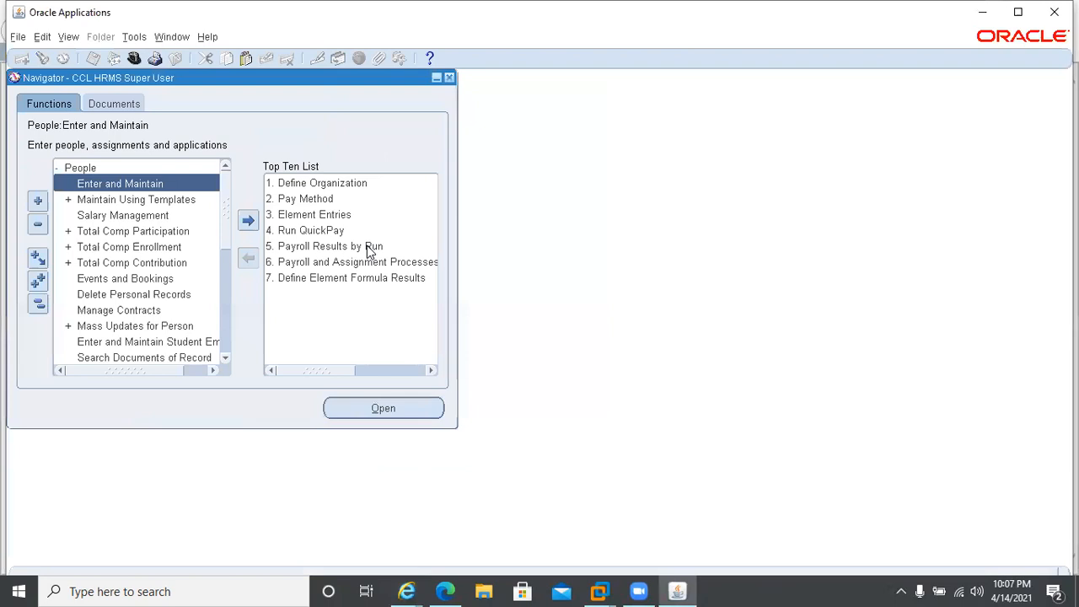
double_click(323, 246)
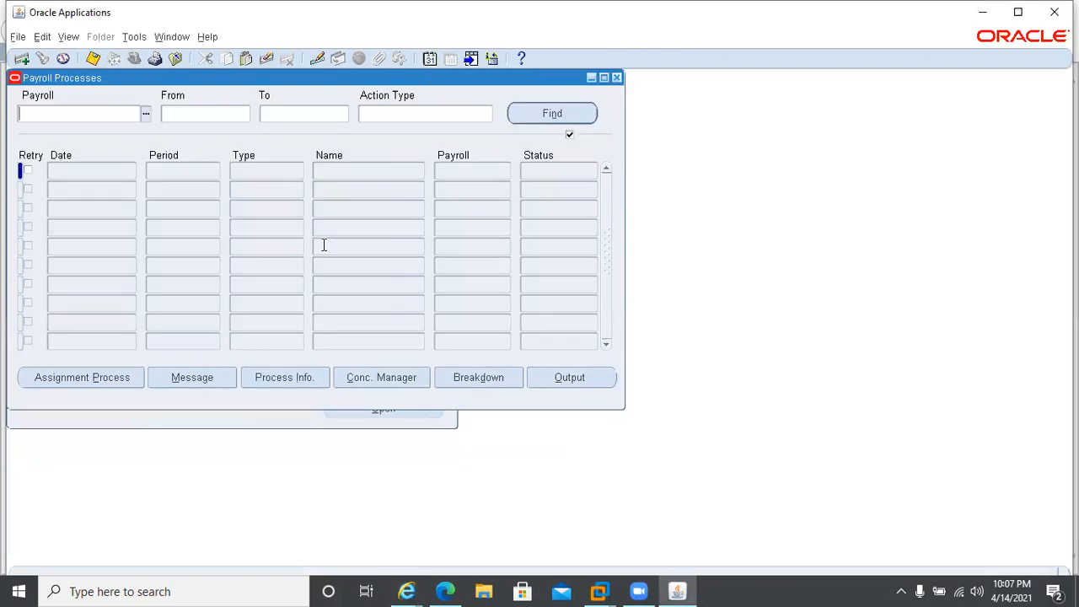
Set the payroll process search criteria to Monthly Payroll, with 4 2021 Calendar Month as both the From and To periods.
text(Mon)
key(Tab)
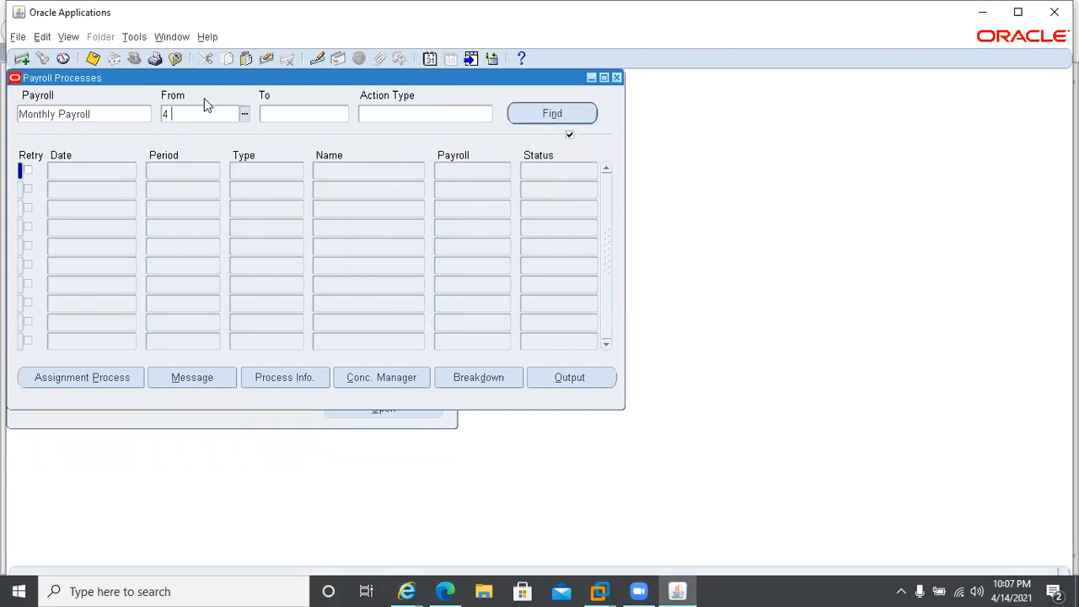
text(4 2021)
key(Tab)
text(4 2021)
key(Tab)
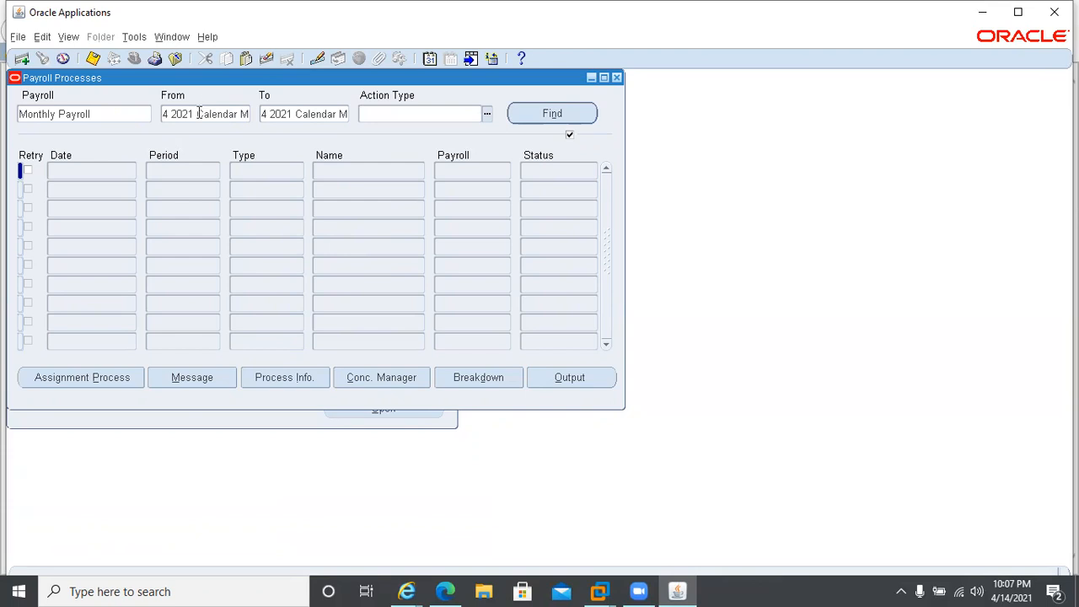
Find the Monthly Payroll processes for the set periods and check the status of the 30-APR-2021 Run process.
key(Return)
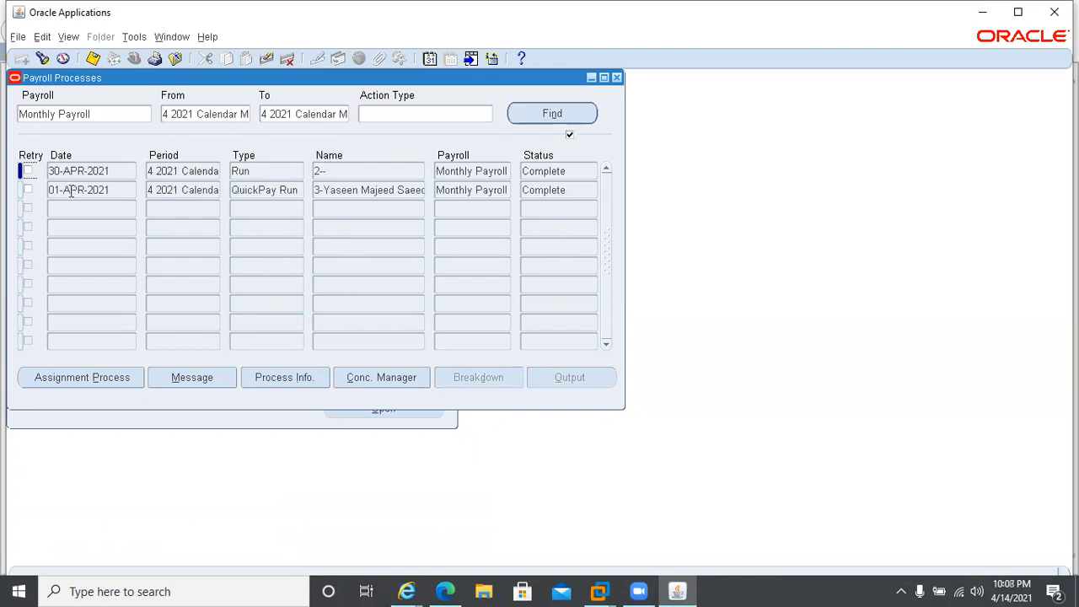
click(348, 194)
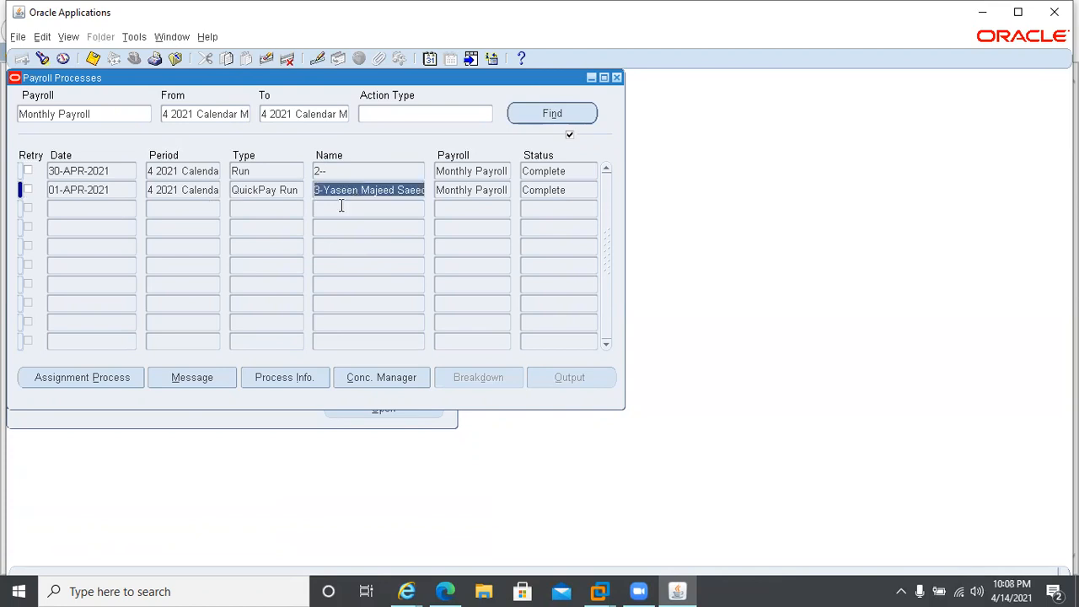
click(252, 173)
click(570, 173)
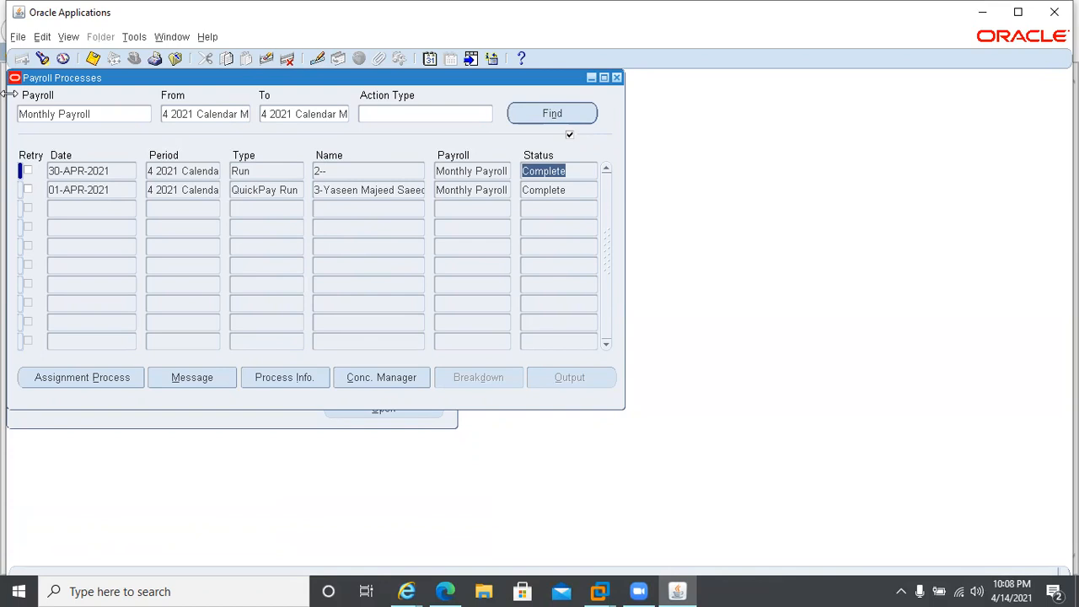
Start a new single request and choose PrePayments as the request name.
click(67, 37)
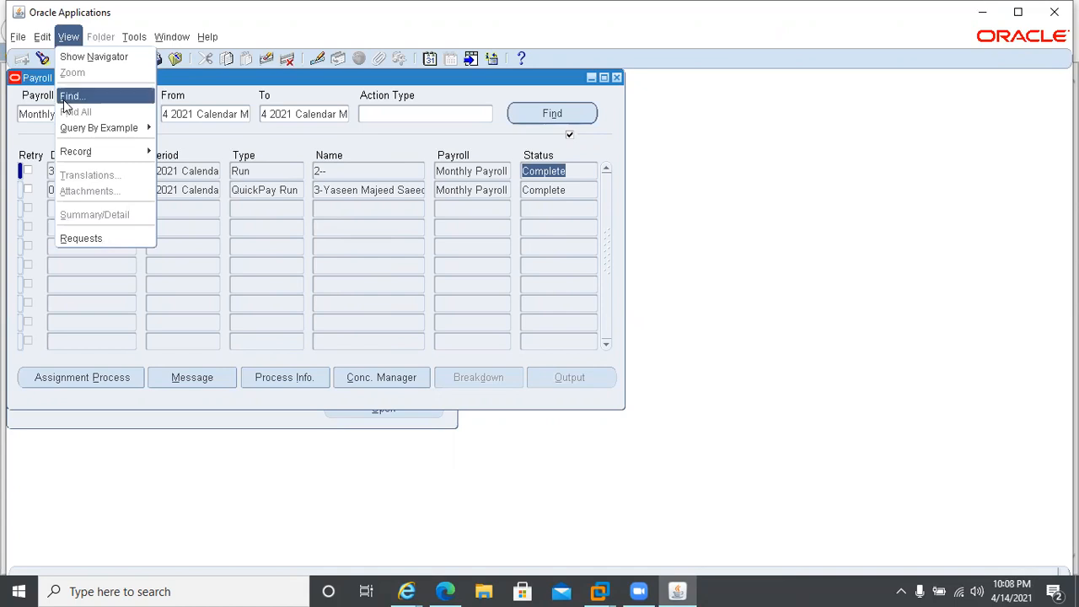
click(81, 238)
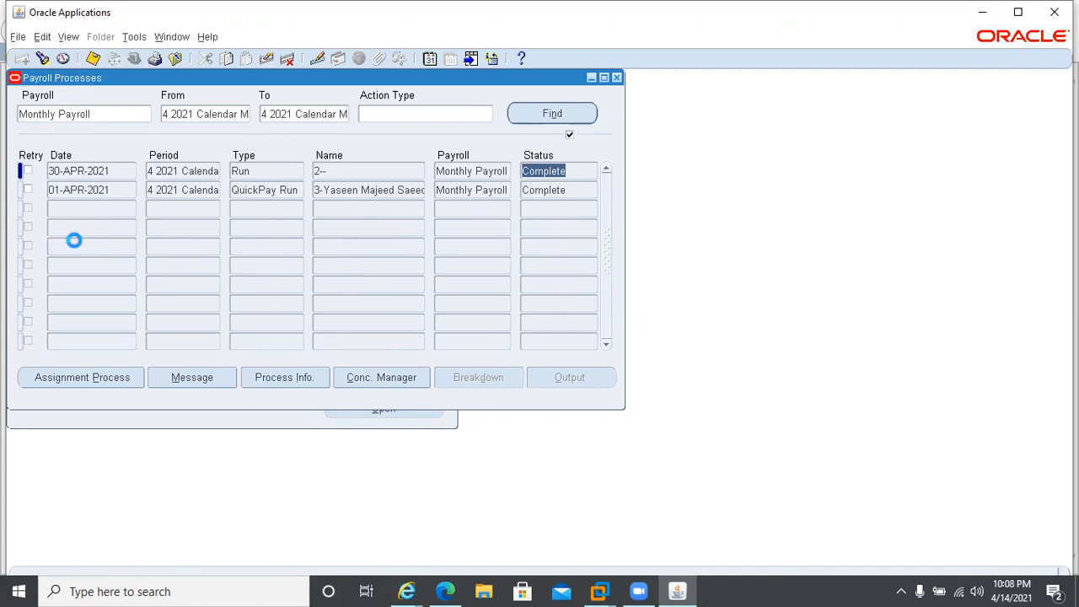
click(160, 424)
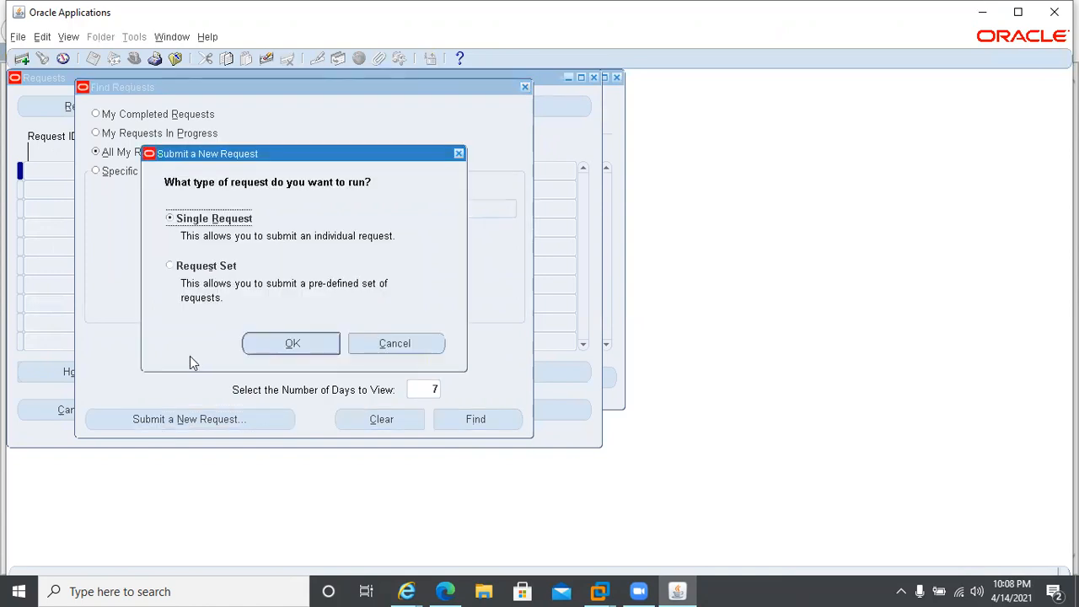
click(286, 344)
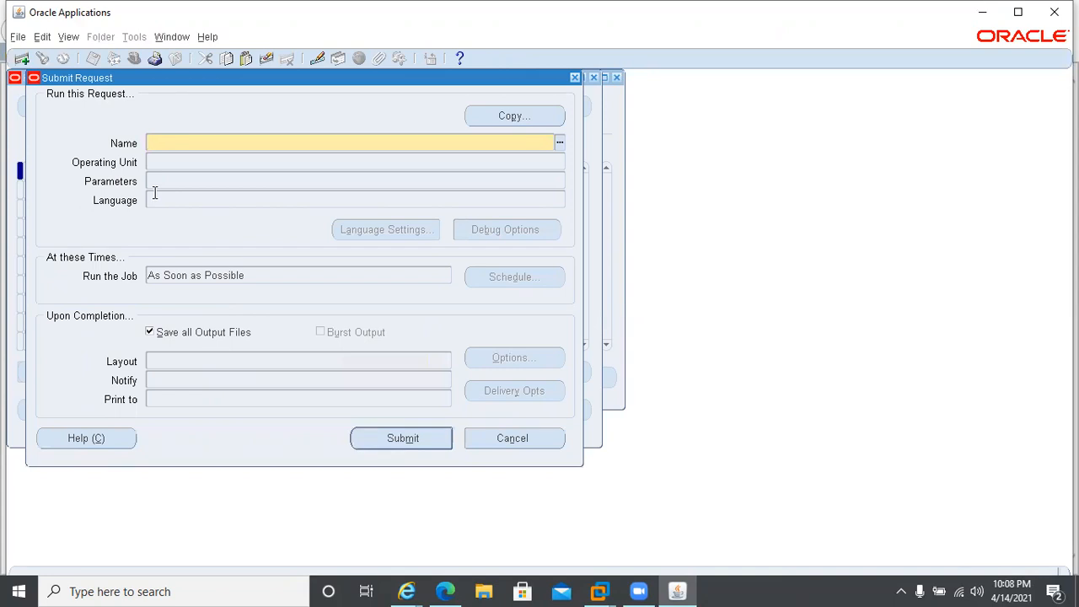
text(pre)
key(Tab)
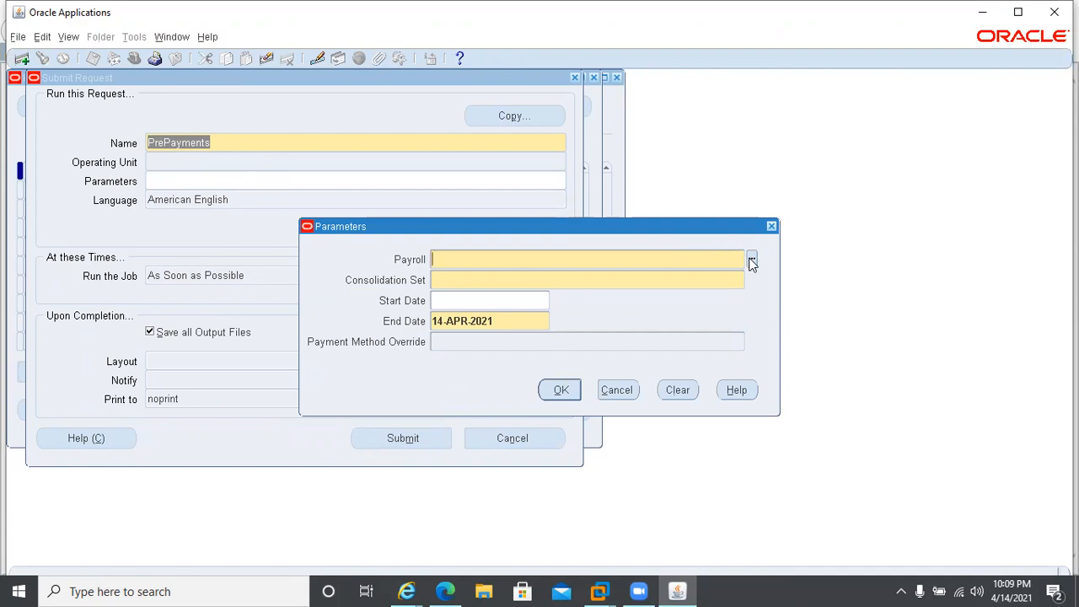
Set the PrePayments parameters to payroll Monthly Payroll, consolidation set Vision UAE and start date 01-APR-2021.
text(mon)
key(Tab)
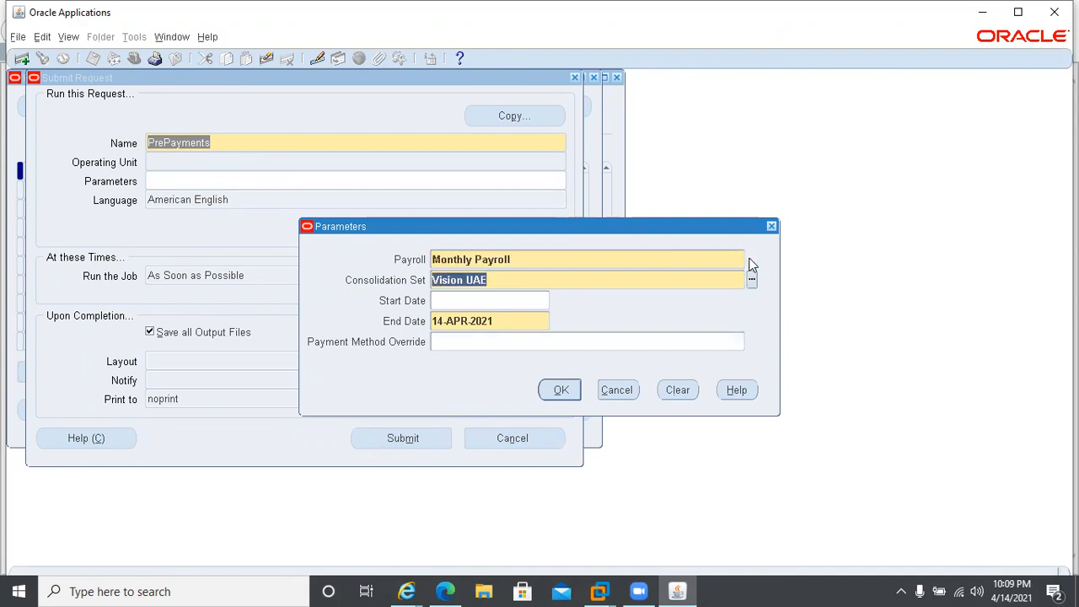
click(437, 302)
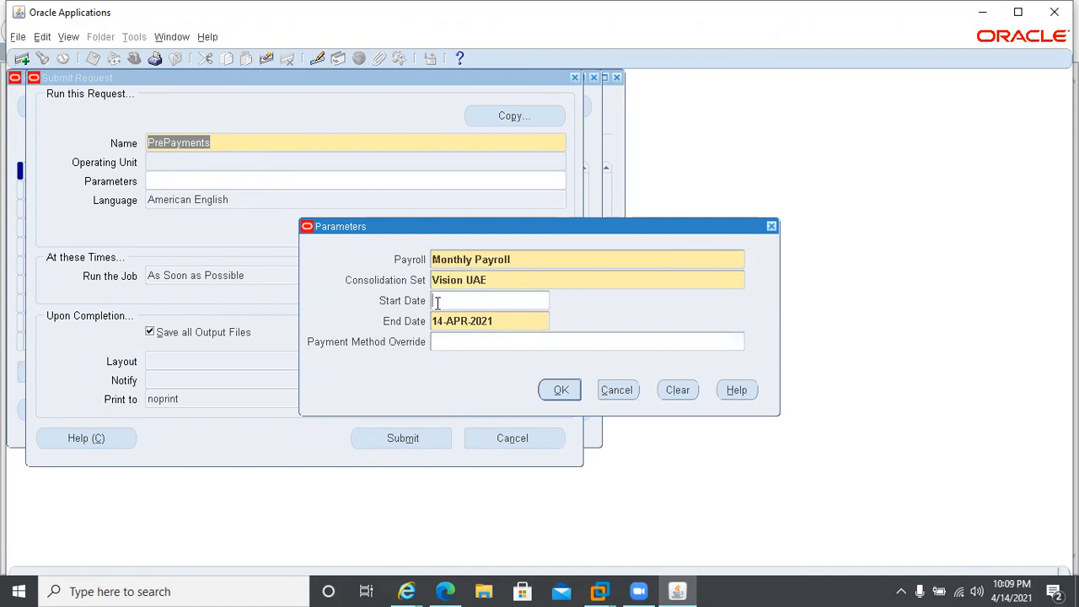
text(01q)
key(BackSpace)
text(apr2021)
key(Tab)
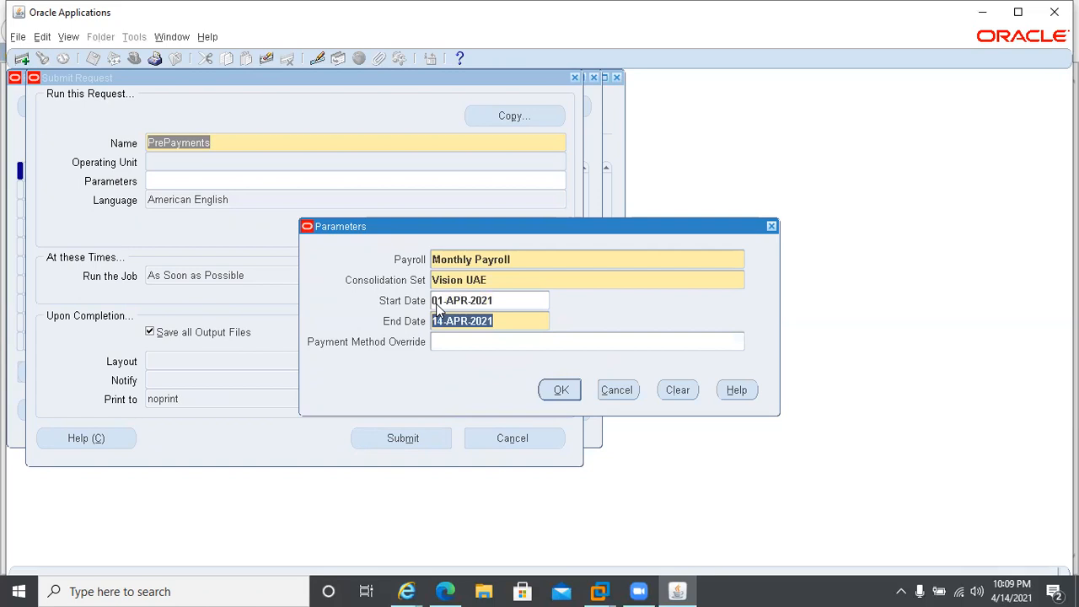
Set the end date to 30-APR-2021 and accept the PrePayments parameters.
key(Home)
key(Delete)
key(Delete)
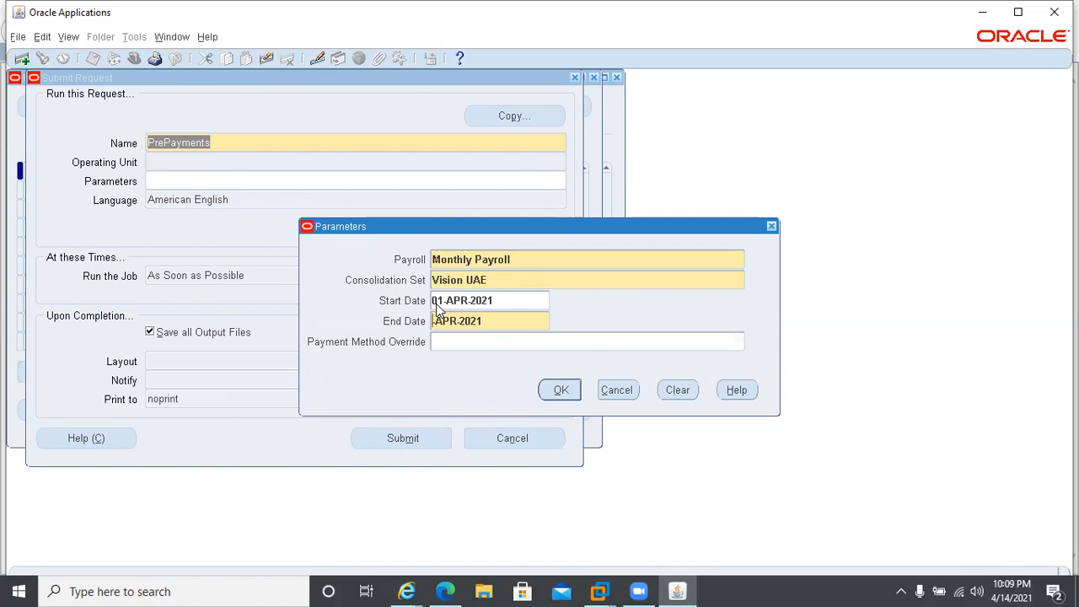
text(30)
key(Tab)
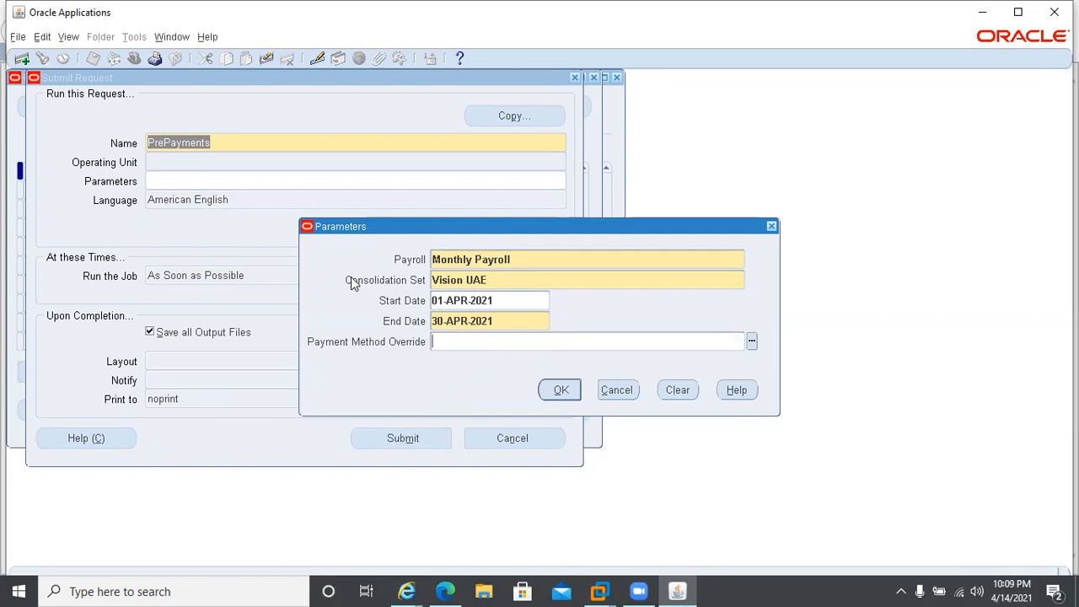
click(560, 392)
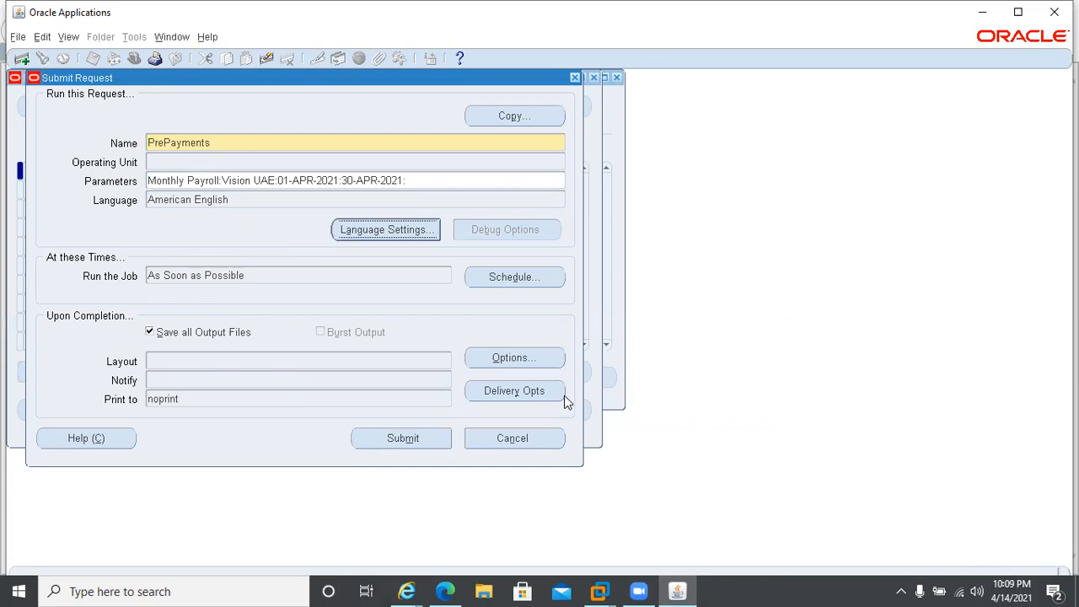
Submit the PrePayments request, decline submitting another one, and find all of your own requests.
click(368, 438)
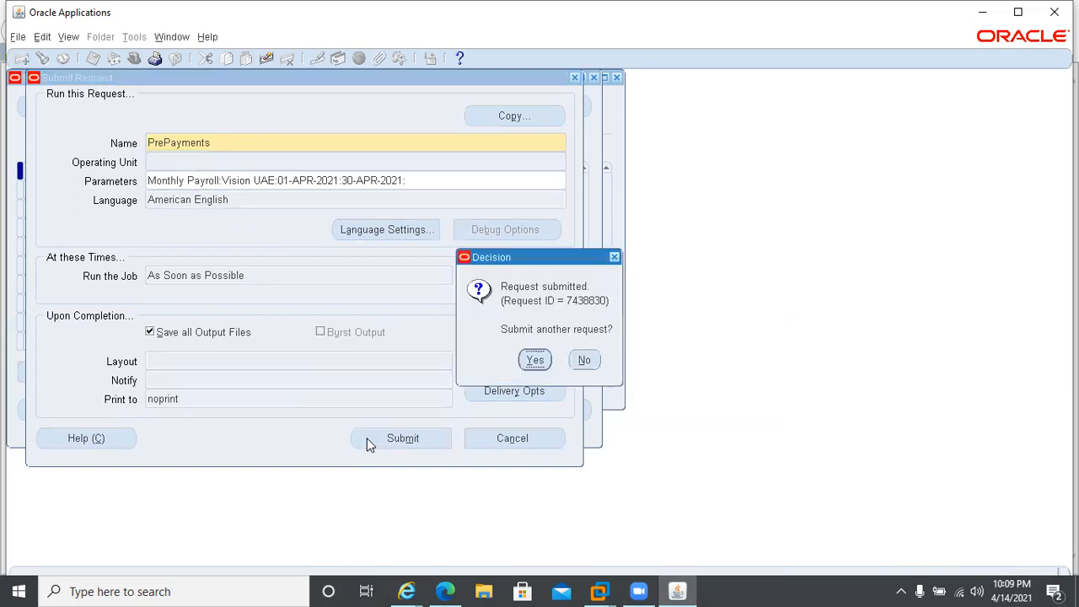
click(588, 360)
click(458, 419)
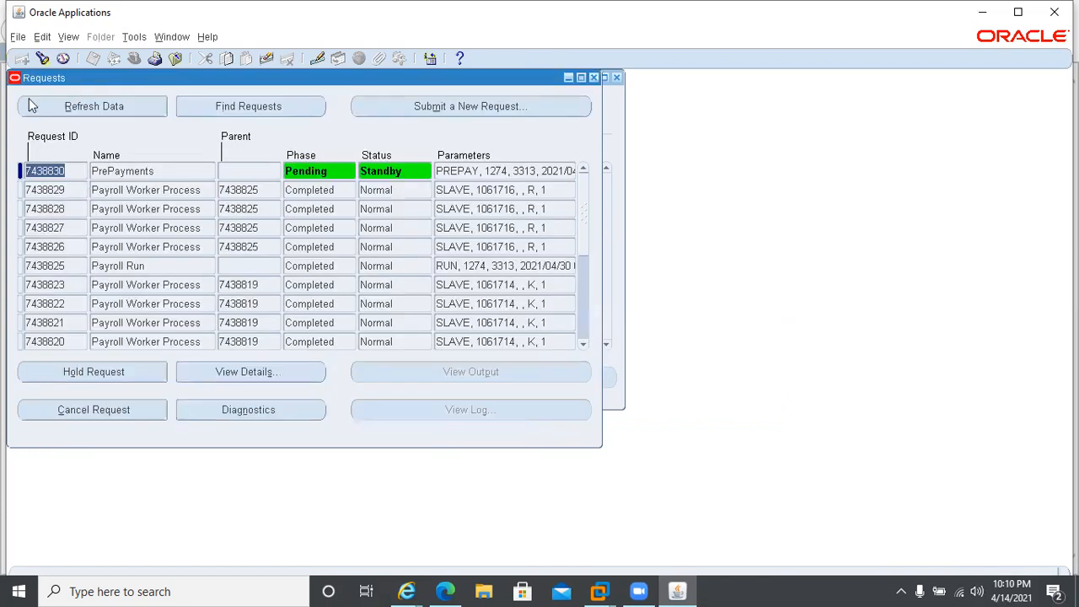
Refresh the request list repeatedly to monitor the phase and status of the PrePayments request.
click(40, 105)
click(47, 110)
click(47, 110)
click(47, 110)
click(48, 110)
click(47, 110)
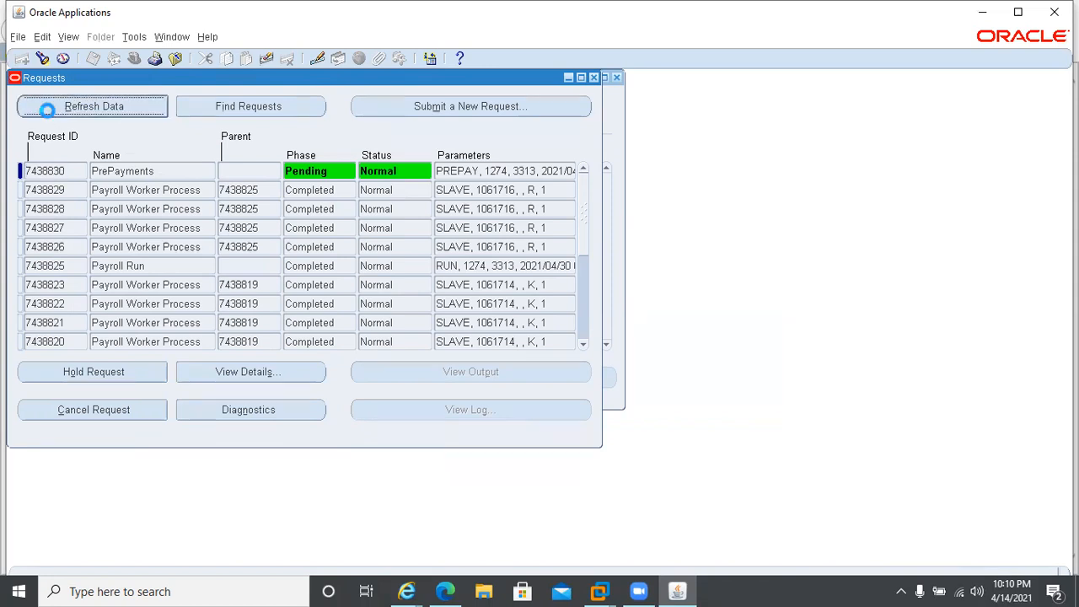
click(47, 110)
click(47, 110)
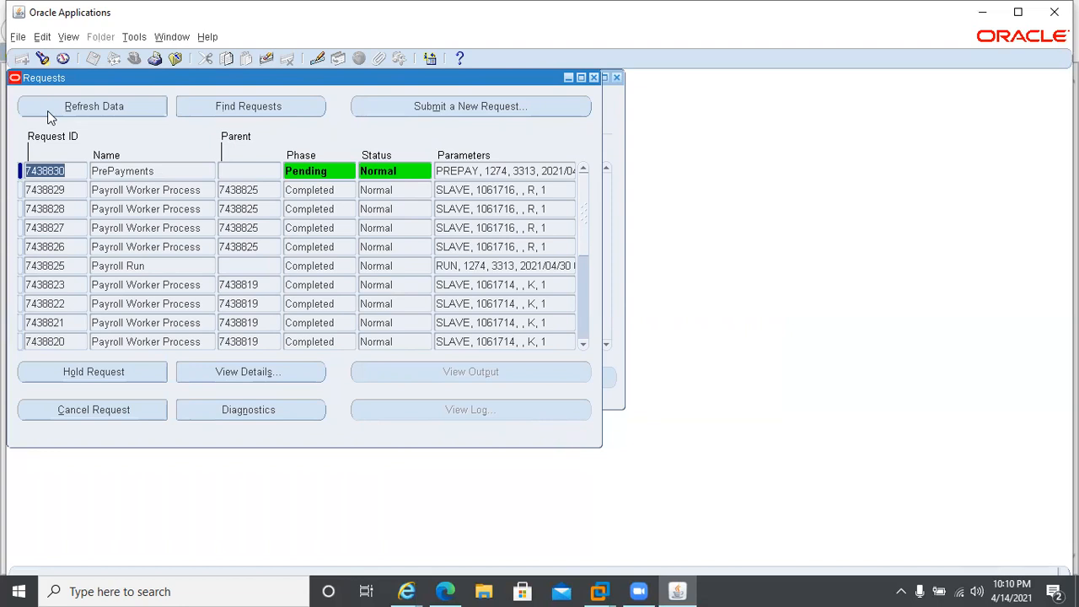
Return to the Payroll Processes form, repeat the search, and check the status of the Pre-payments process.
click(621, 131)
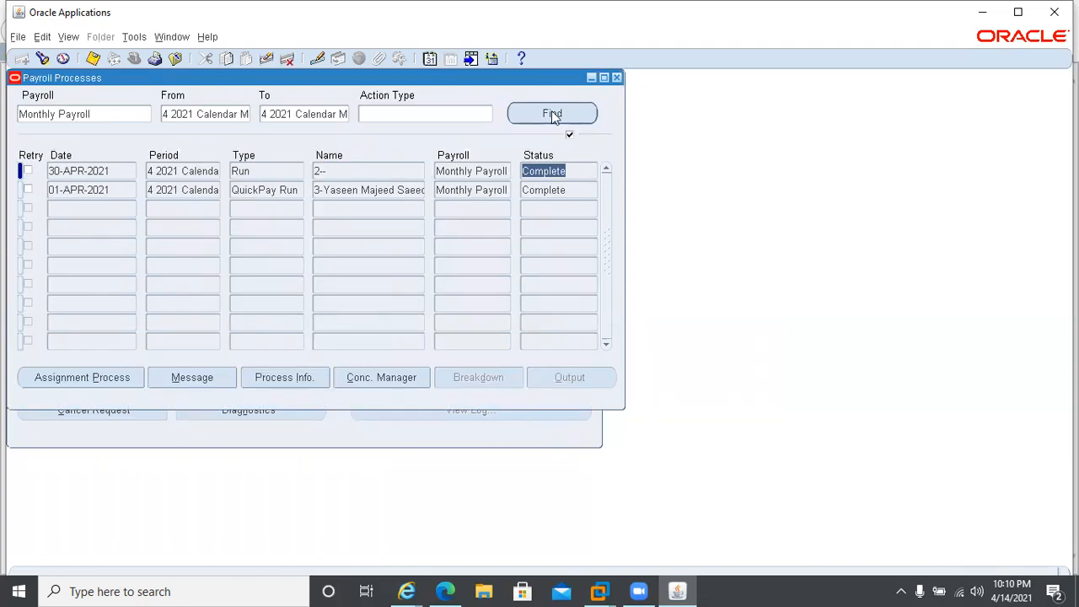
click(581, 113)
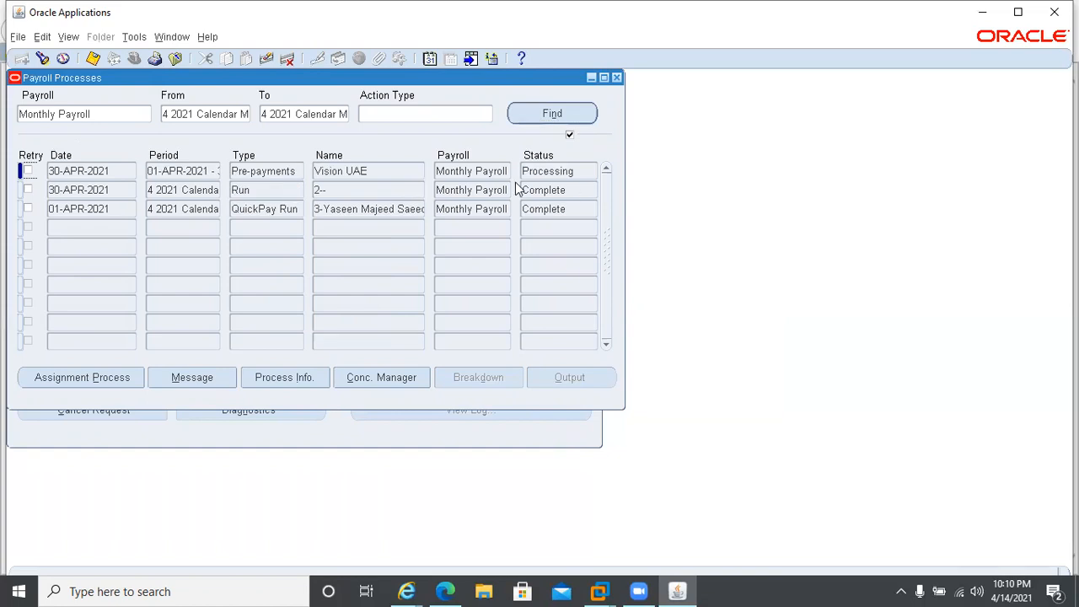
click(523, 175)
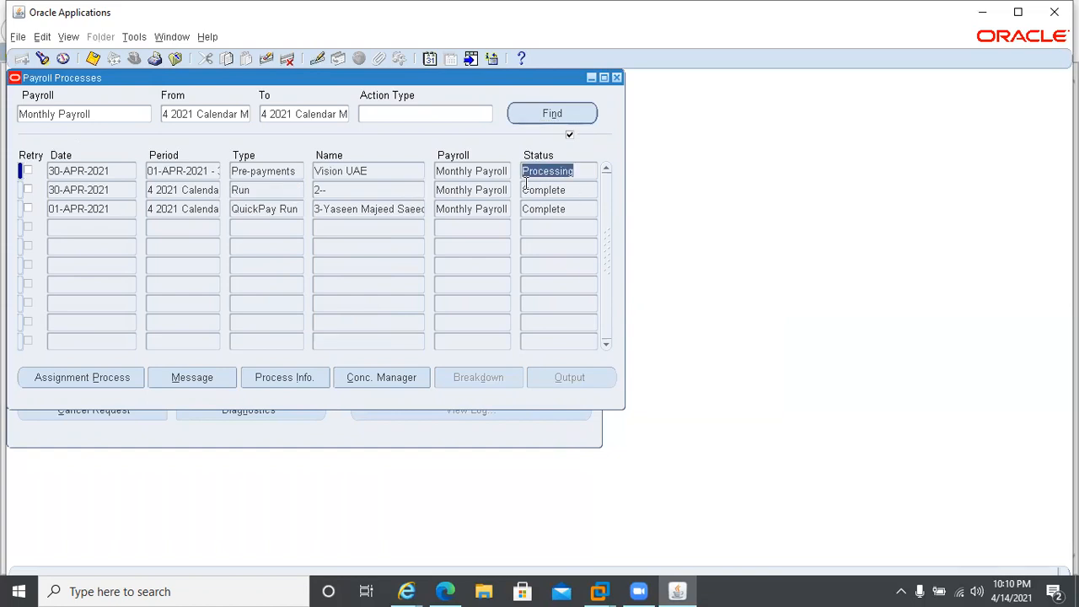
Go back to the Requests form and keep refreshing until PrePayments and its worker processes finish.
click(218, 421)
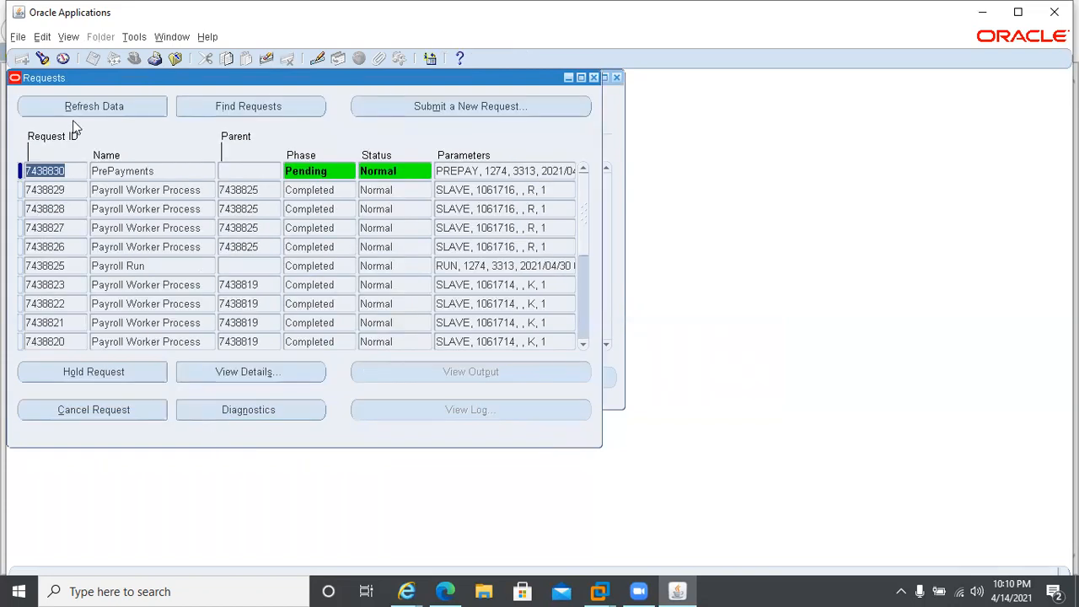
click(46, 110)
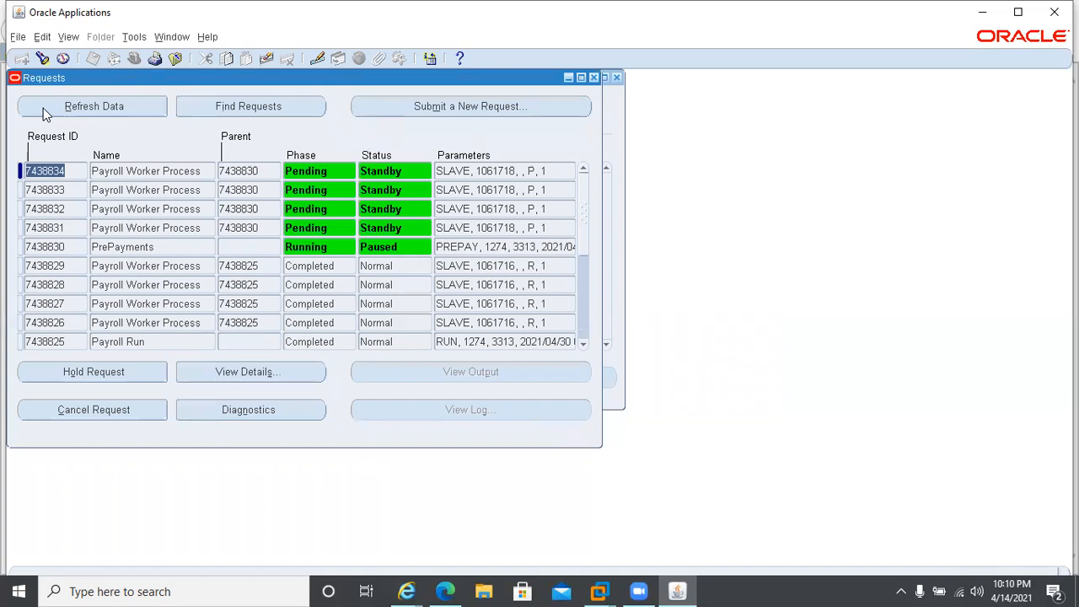
click(43, 108)
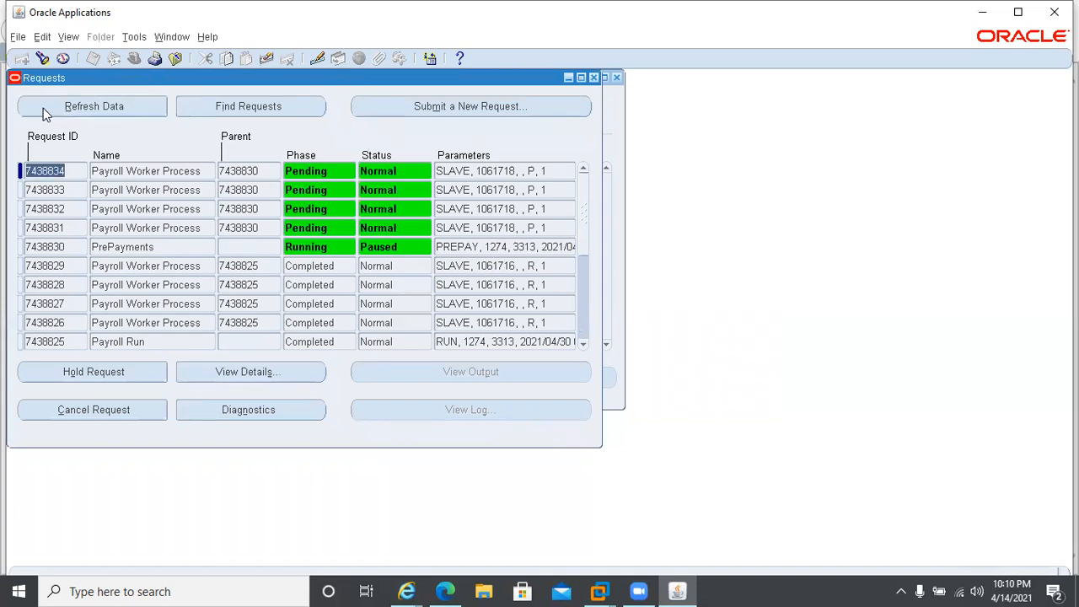
click(43, 108)
click(43, 108)
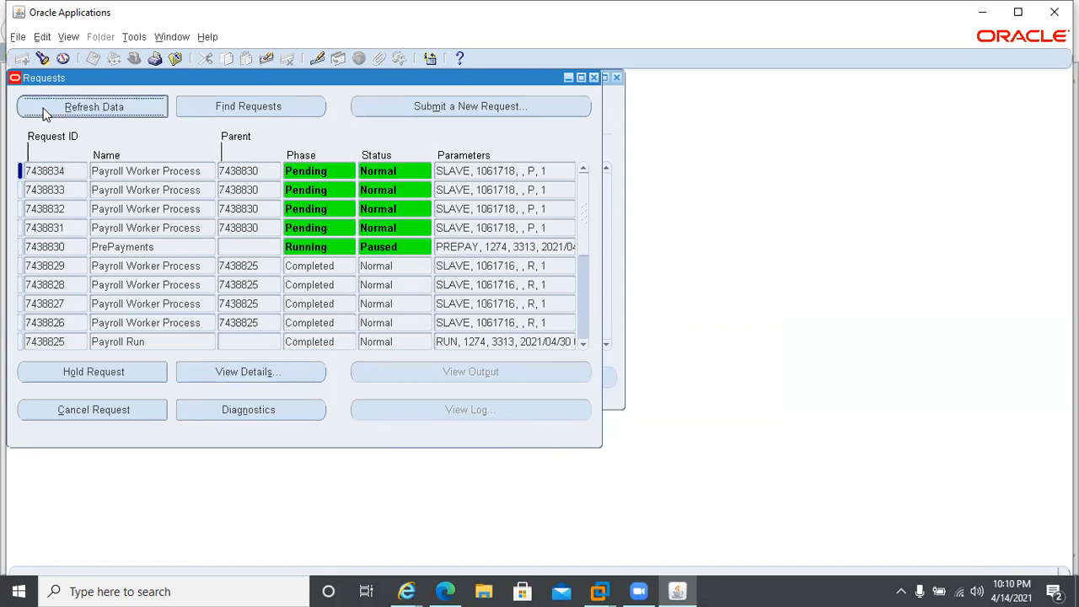
click(43, 108)
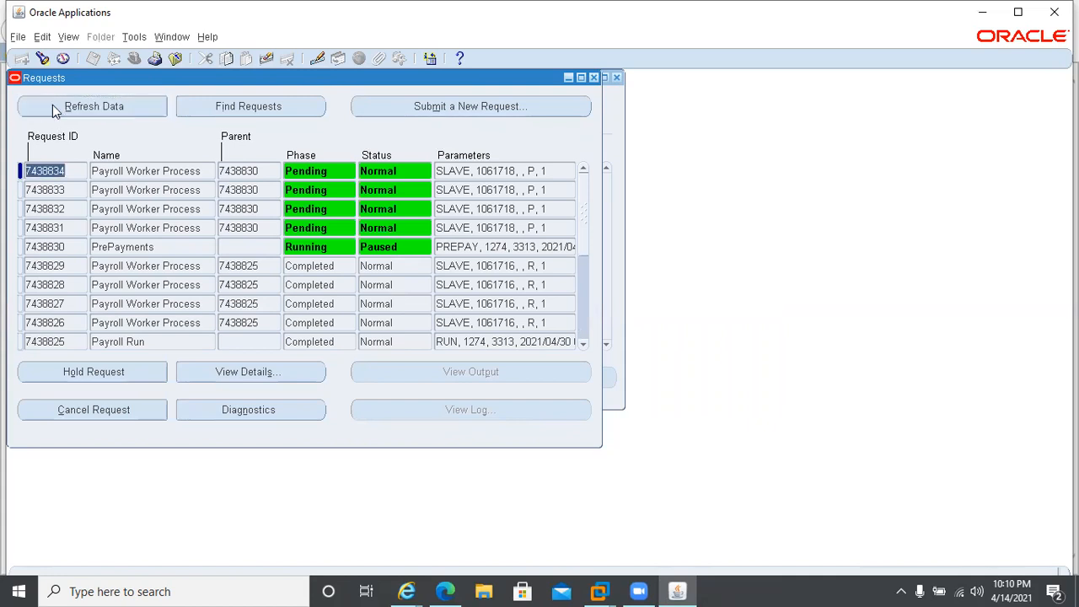
click(53, 111)
click(53, 112)
click(53, 111)
click(53, 111)
click(100, 108)
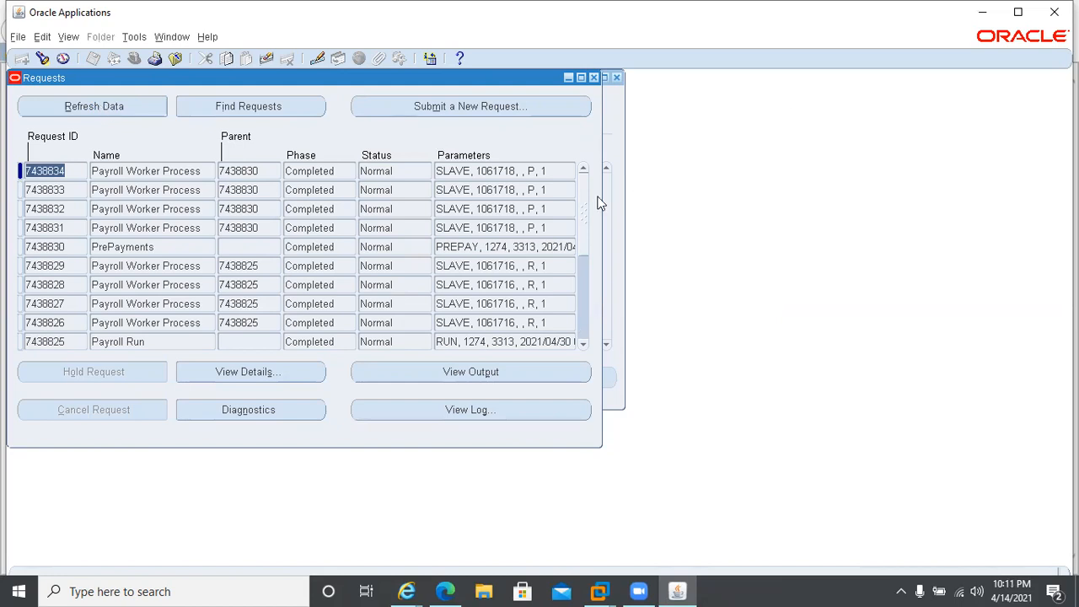
Search the payroll processes again after the requests finish and check the final status of the Pre-payments process.
click(614, 109)
click(552, 114)
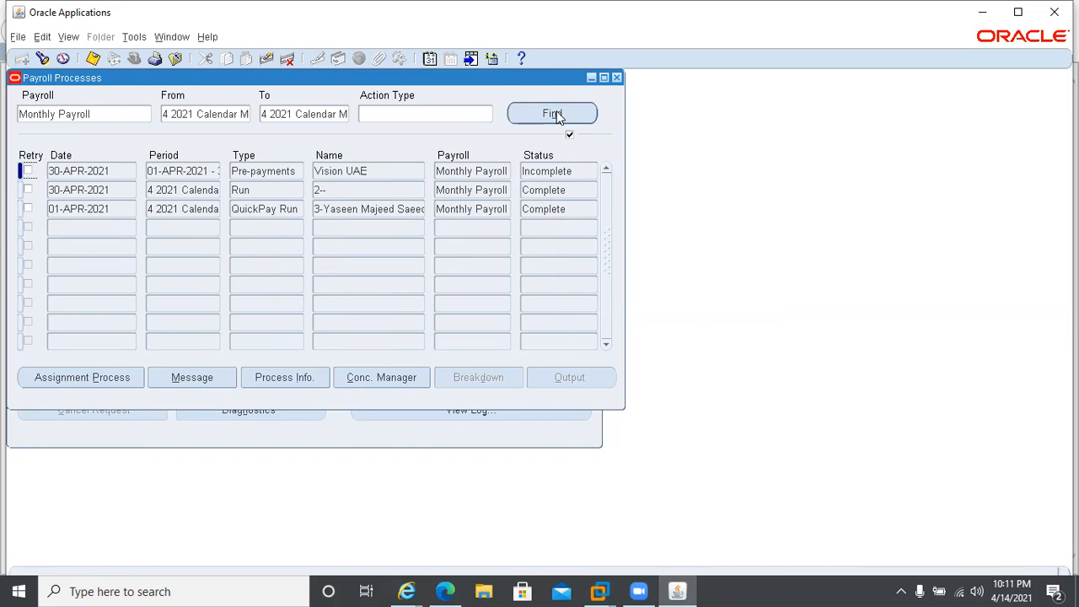
click(571, 166)
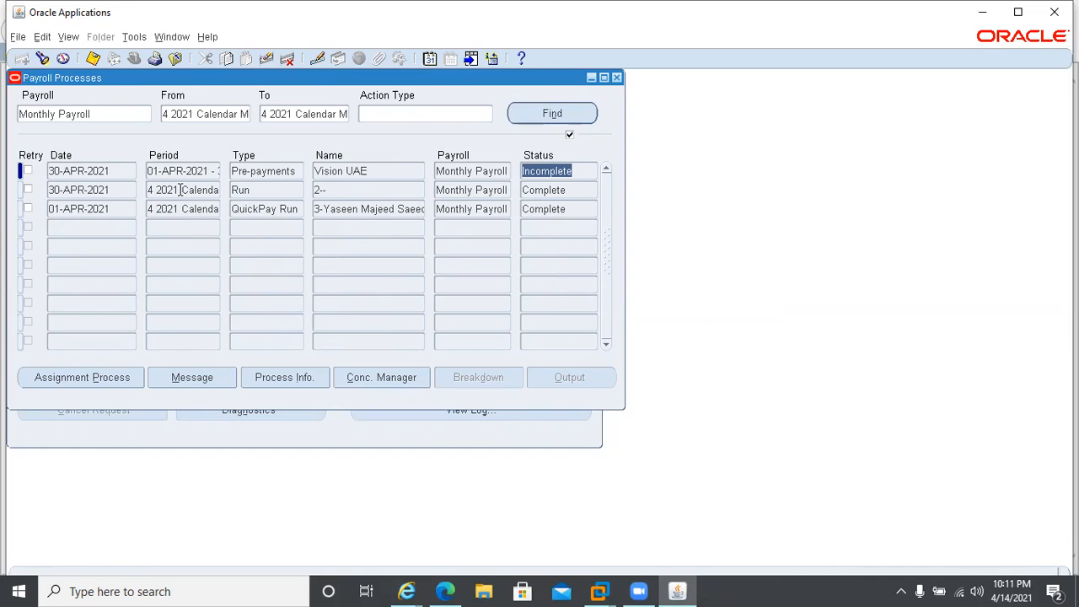
Open the Pre-payments assignment processes, look through the employees' statuses, select the one in Error, and maximize the application window.
click(118, 378)
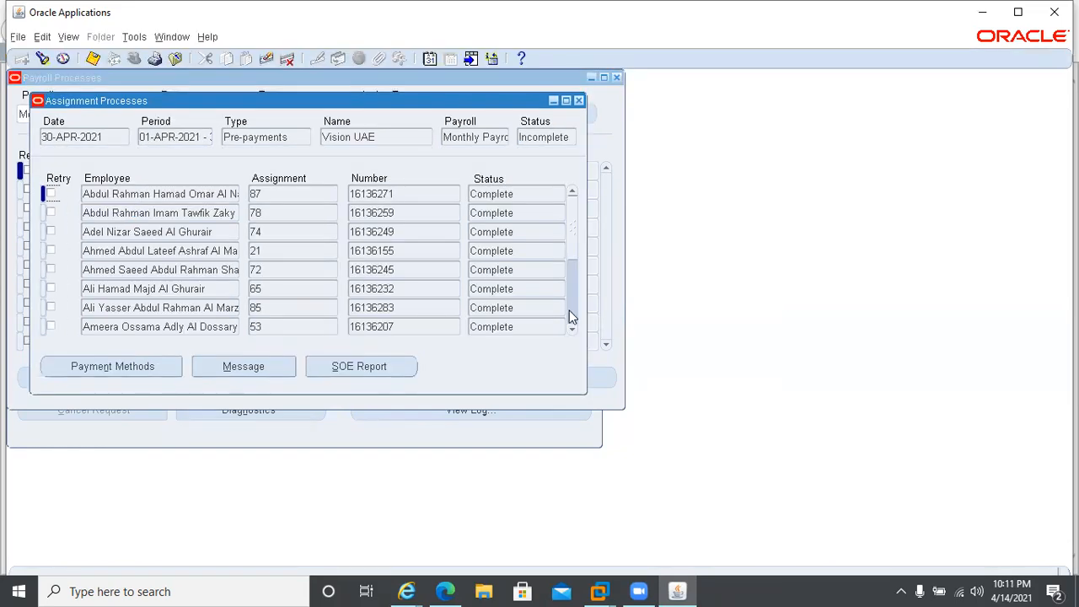
click(572, 318)
click(570, 318)
click(568, 316)
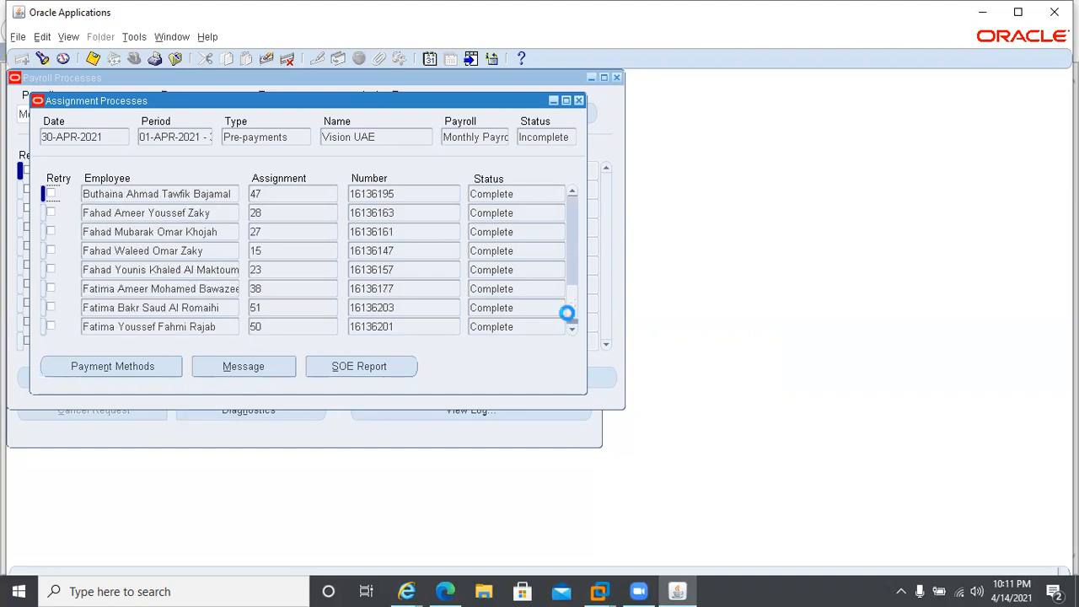
click(567, 312)
click(567, 312)
click(567, 313)
click(567, 312)
click(568, 313)
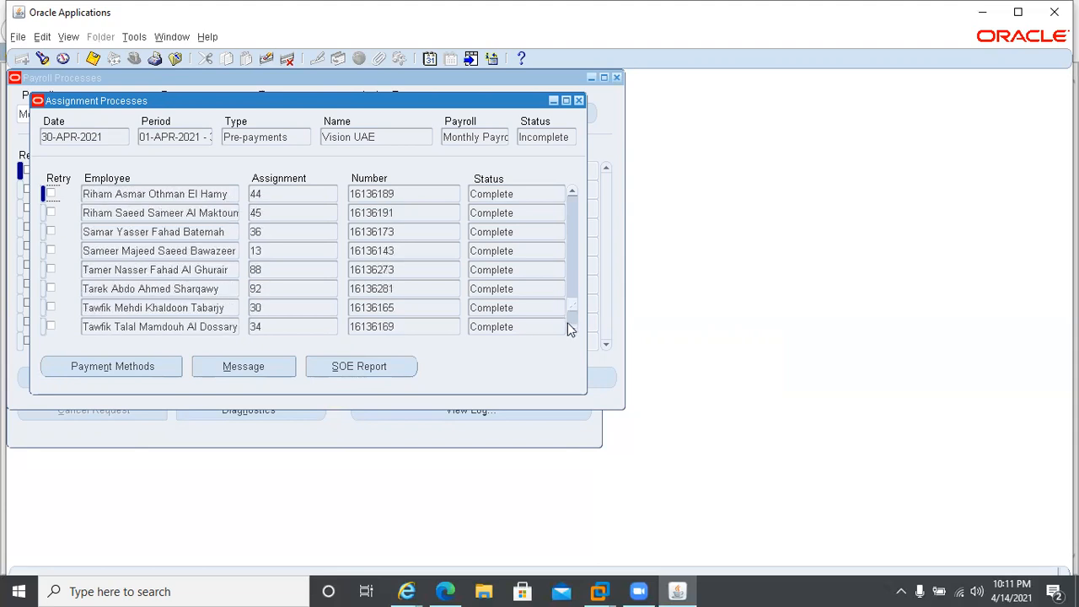
click(573, 327)
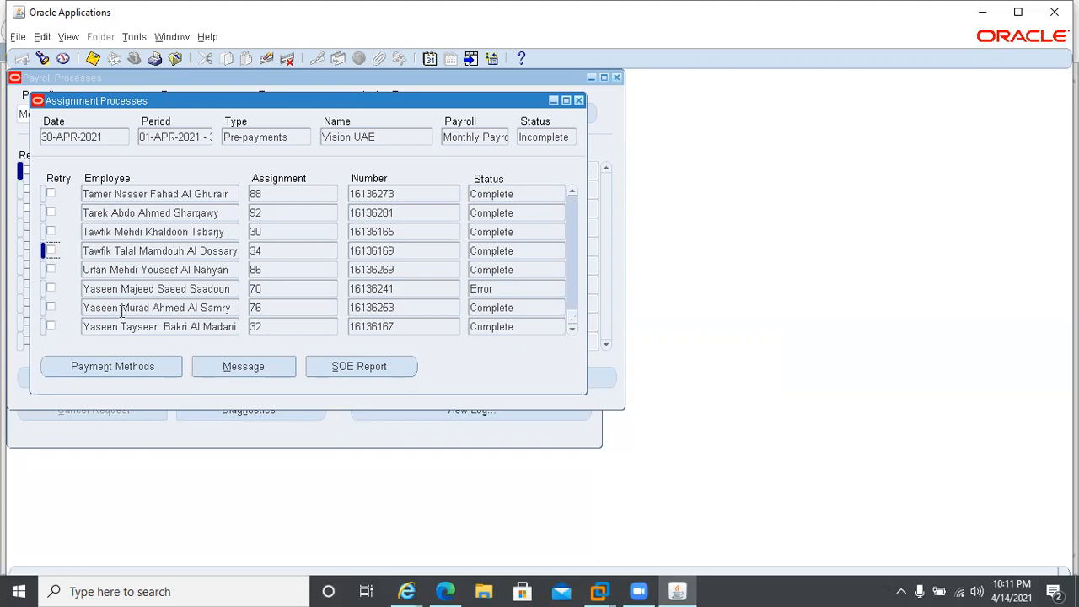
double_click(522, 284)
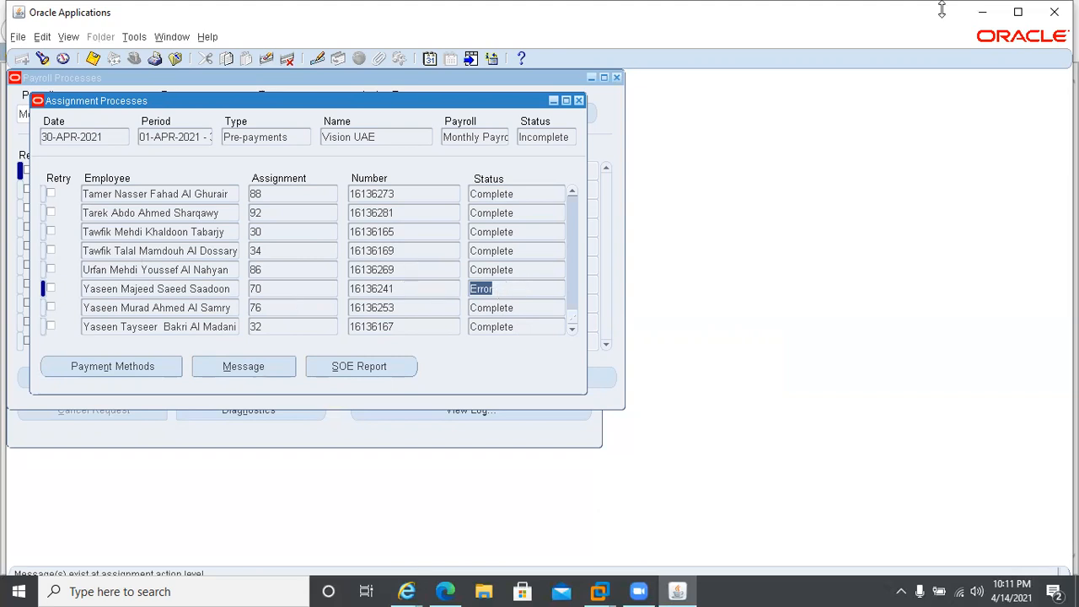
click(1017, 12)
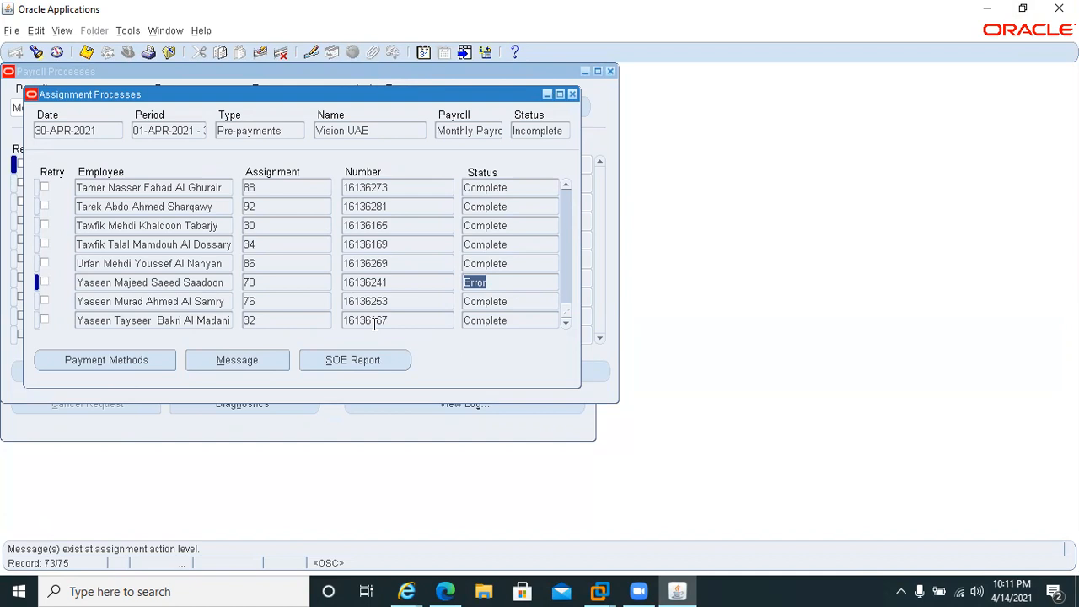
View the payment methods of two employees whose Pre-payments assignment processes are Complete, closing each Payment Methods form after viewing.
click(488, 301)
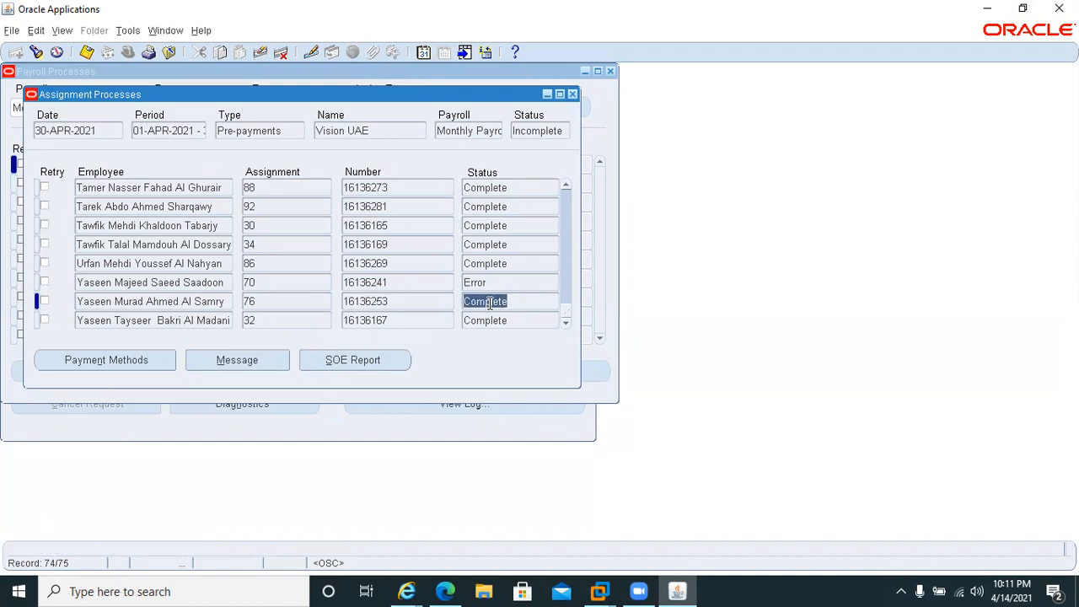
click(109, 360)
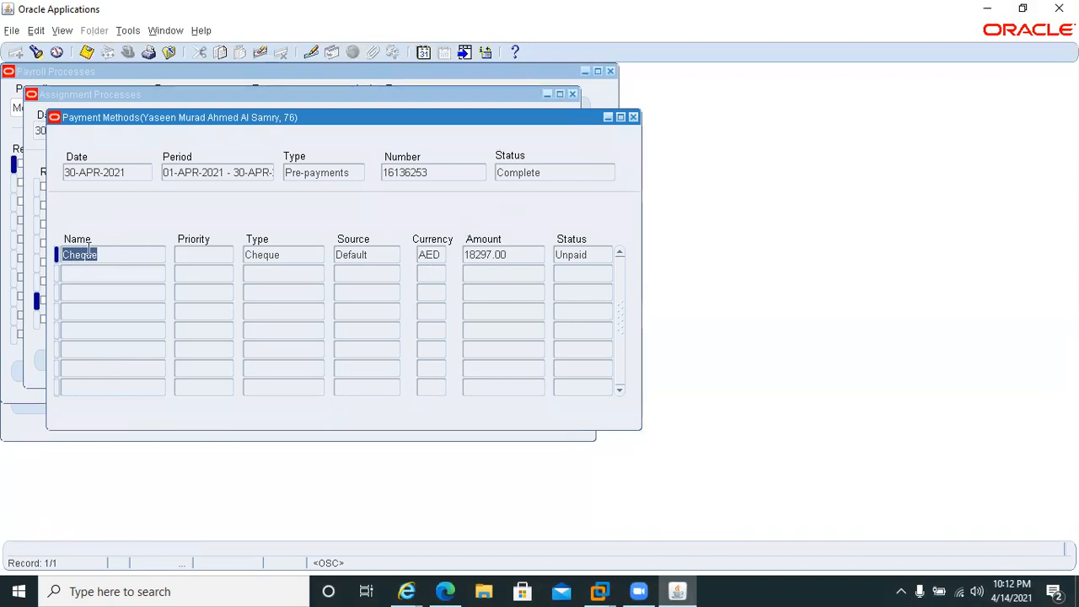
click(634, 118)
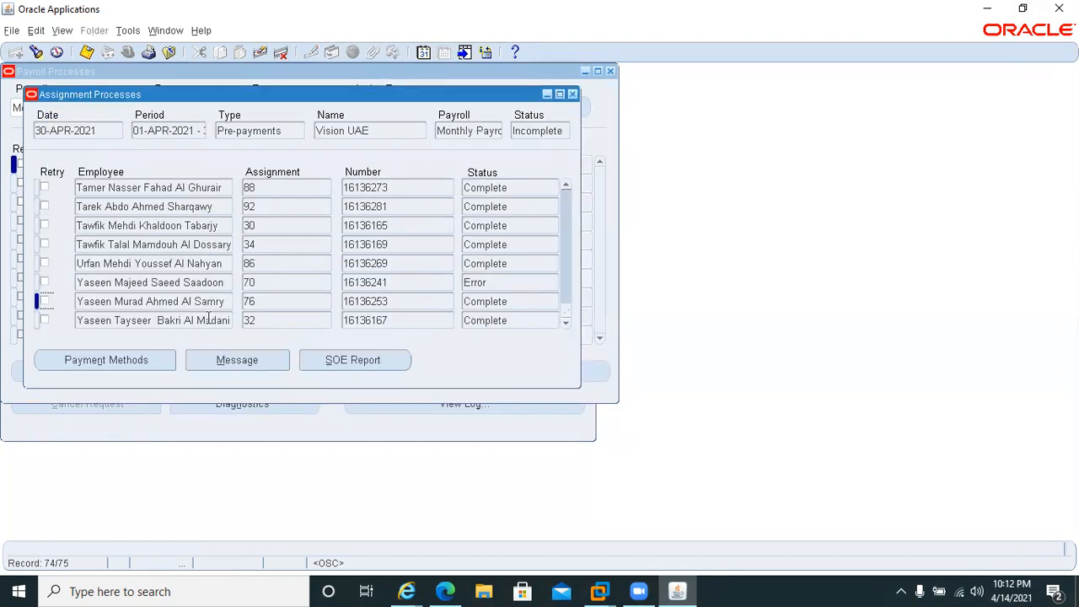
click(107, 245)
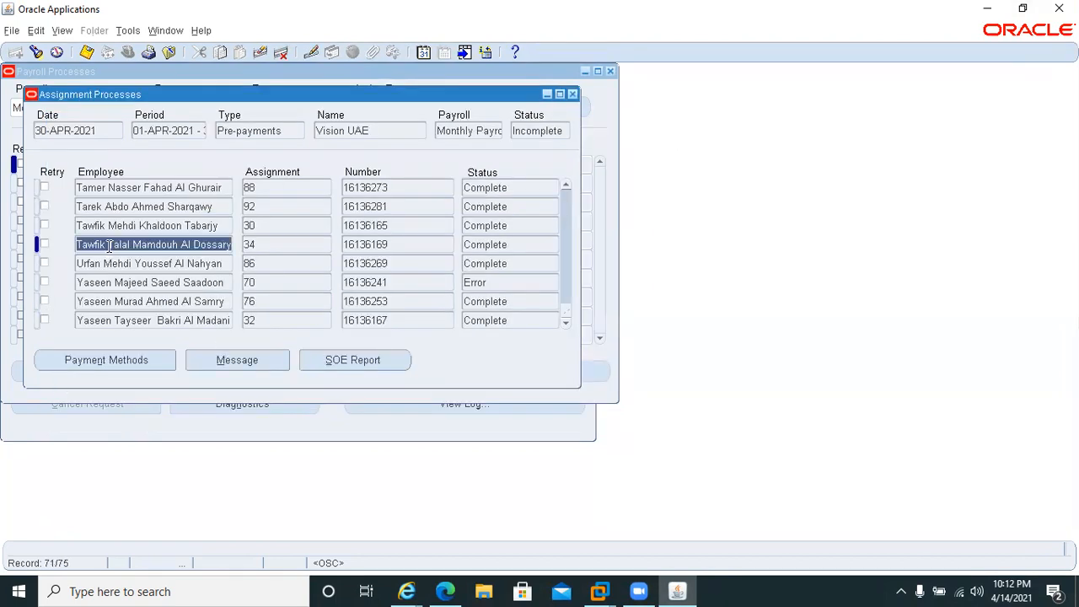
click(89, 359)
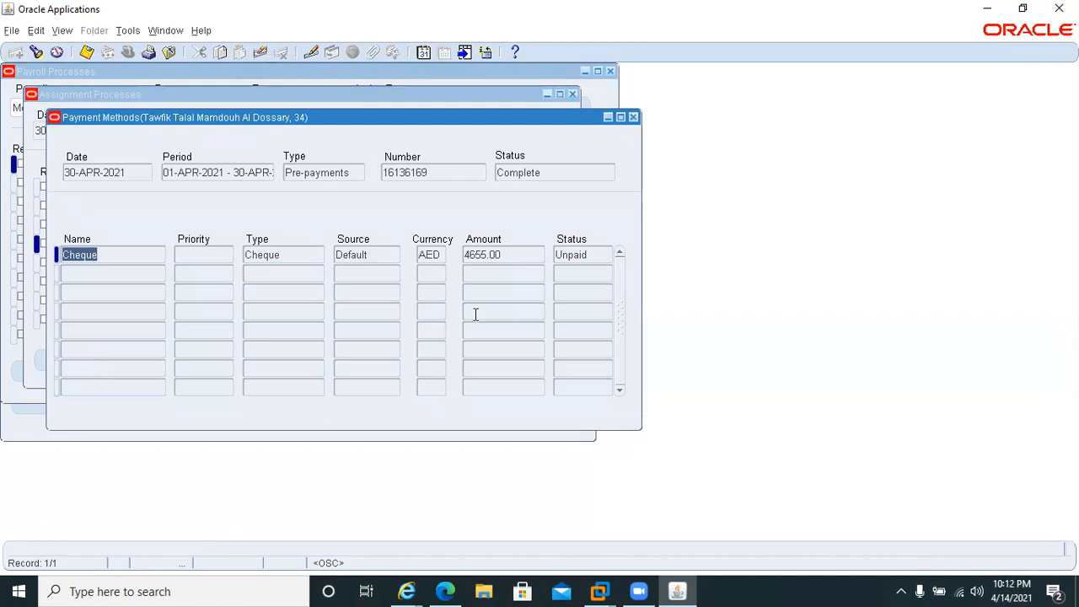
click(633, 117)
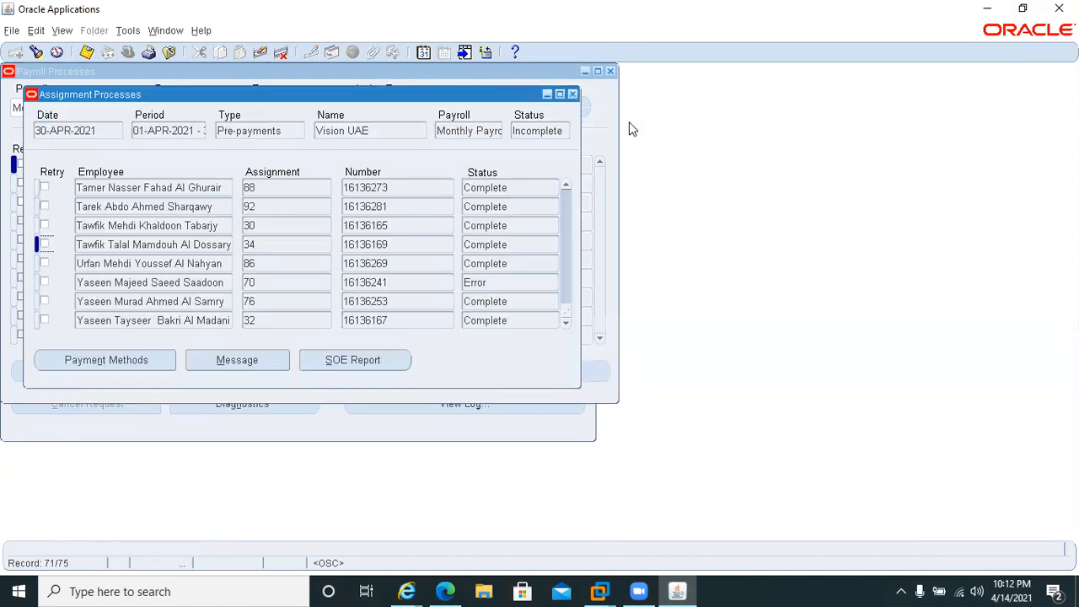
Reopen the Pre-payments assignment processes and query them for the assignments with Error status.
click(572, 95)
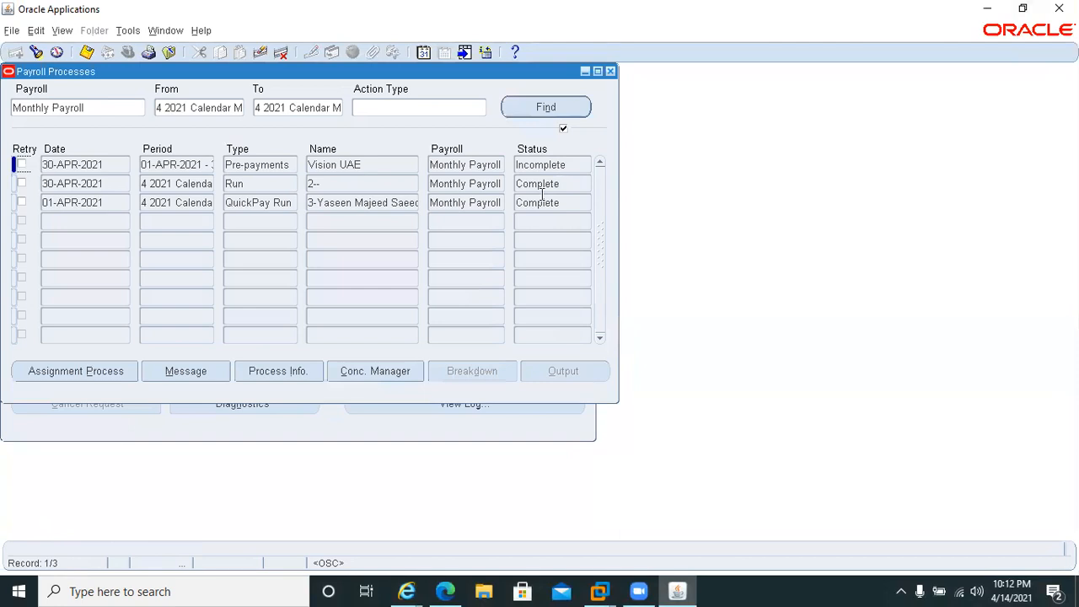
click(106, 375)
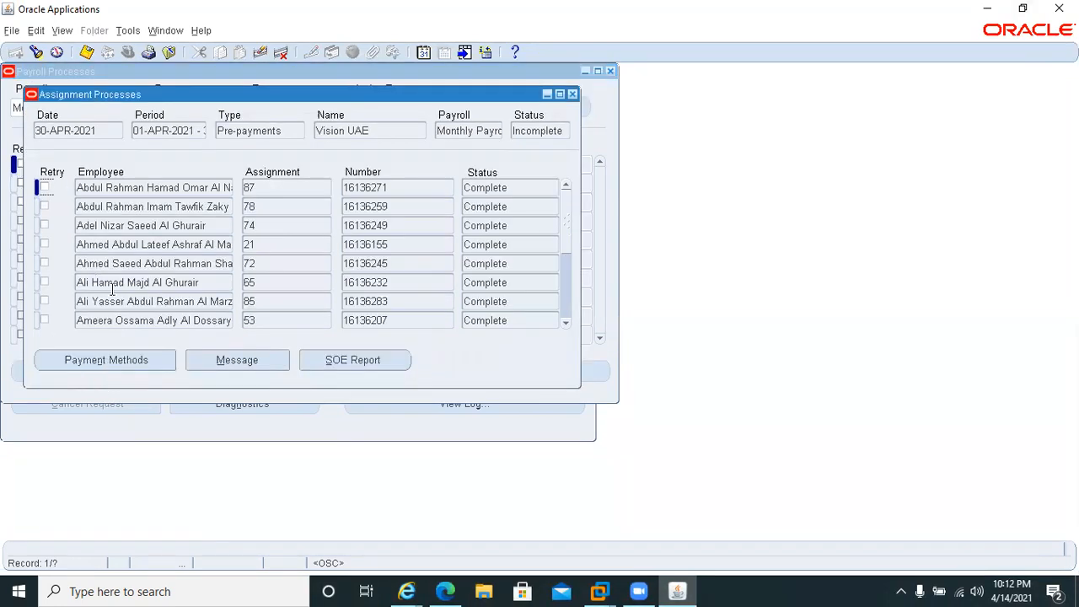
double_click(510, 190)
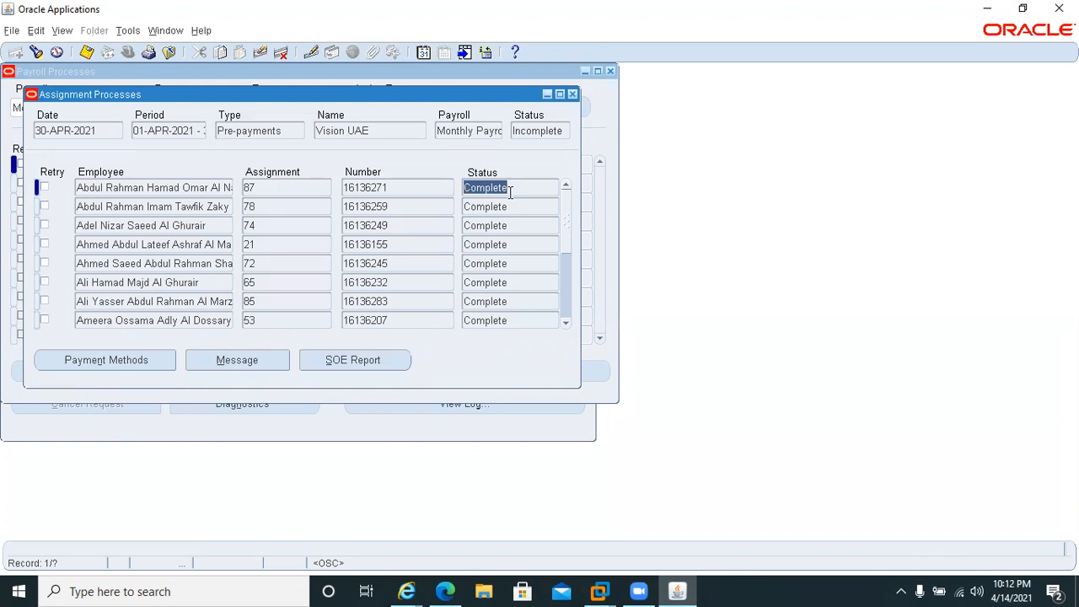
click(522, 132)
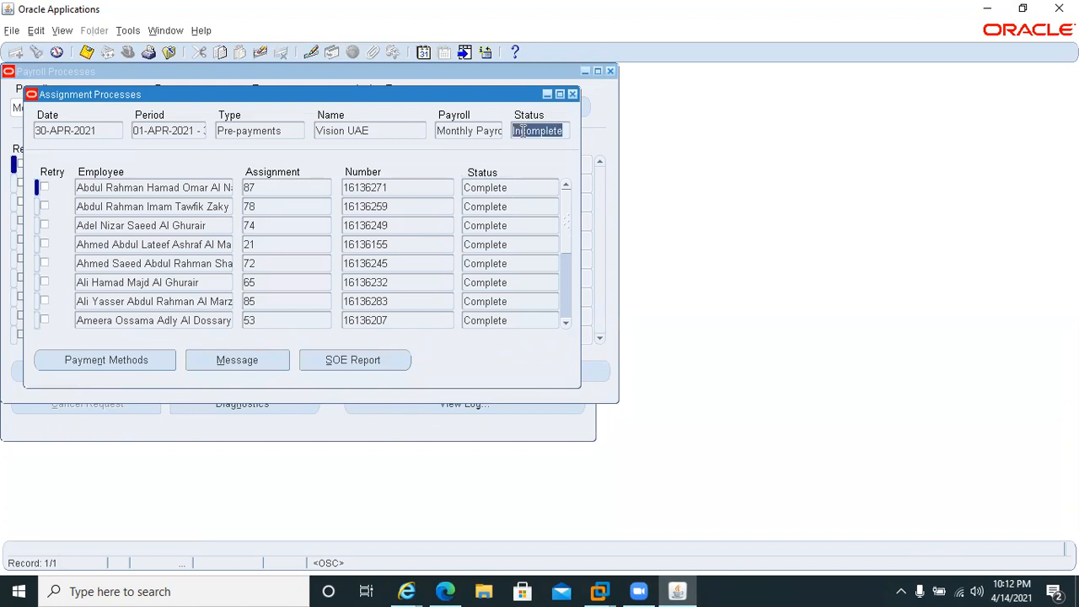
click(518, 192)
key(F11)
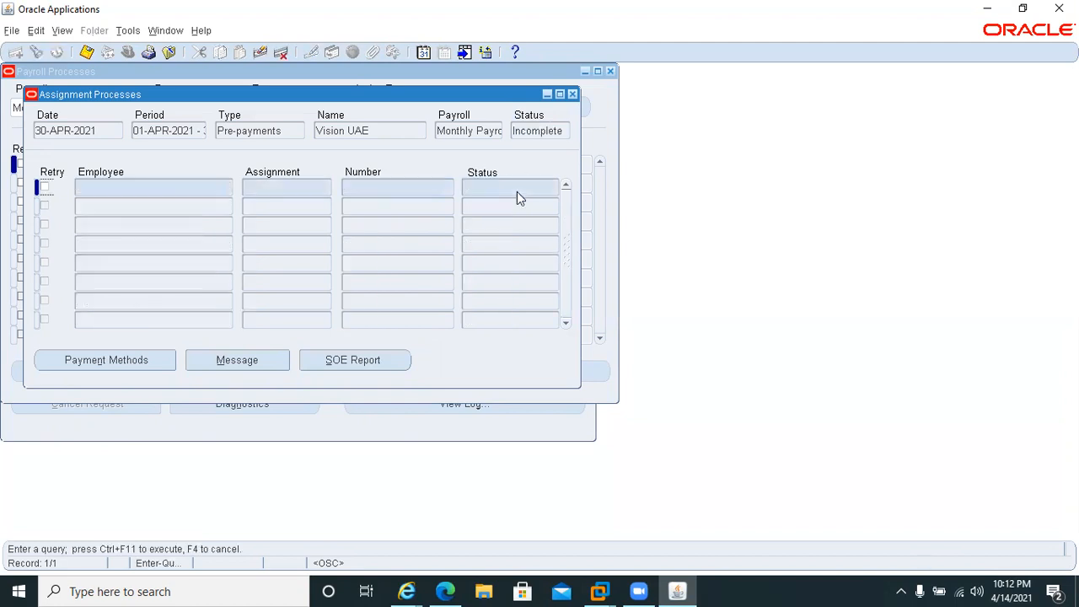
click(518, 192)
key(ctrl+F11)
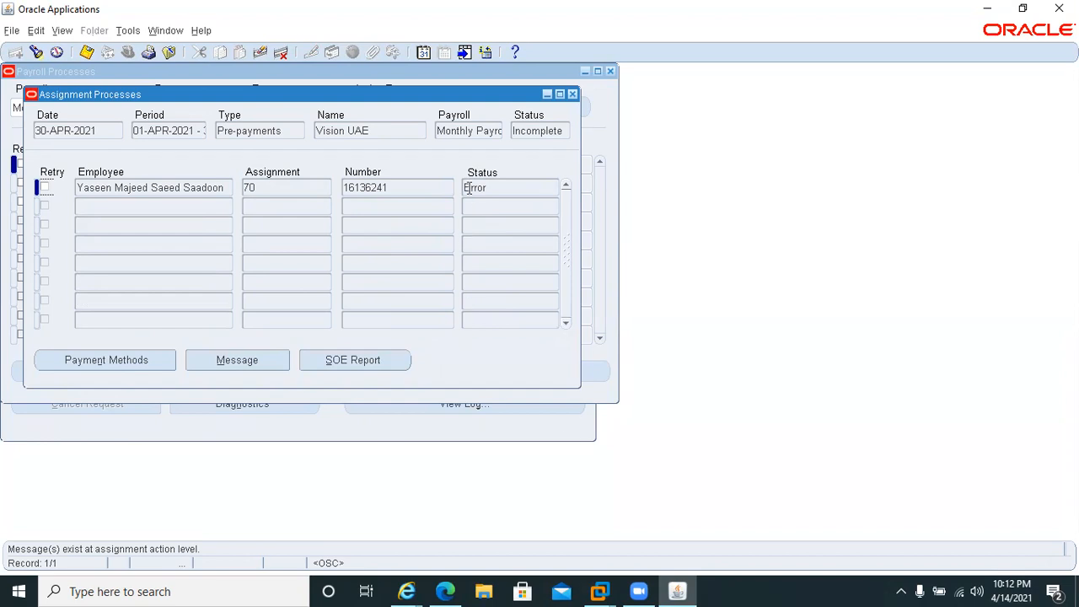
Check the payment methods of the employee whose assignment process is in Error, and return to Assignment Processes.
click(108, 360)
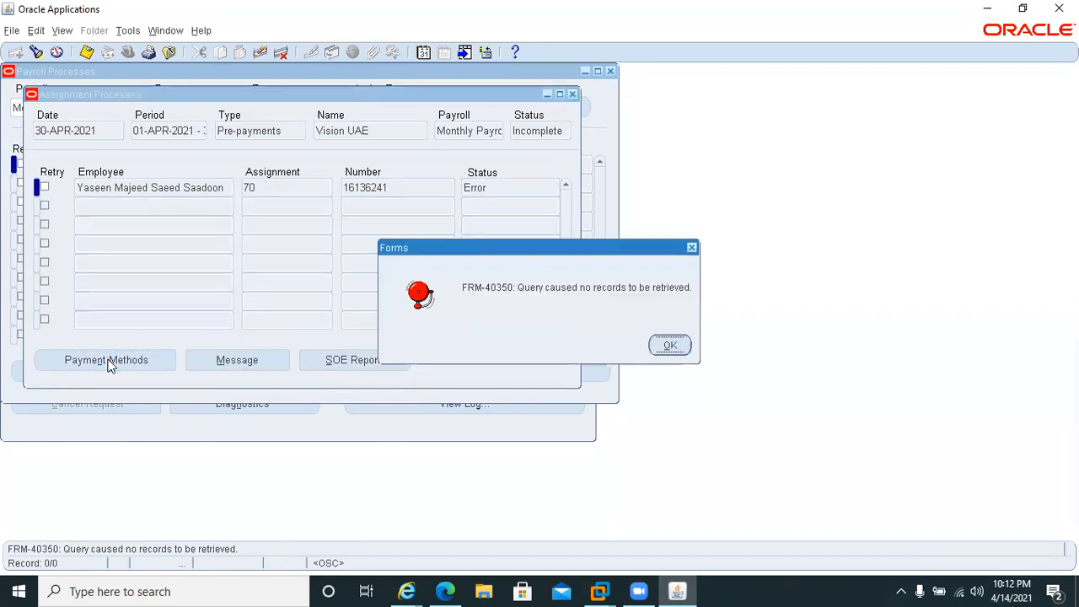
click(655, 348)
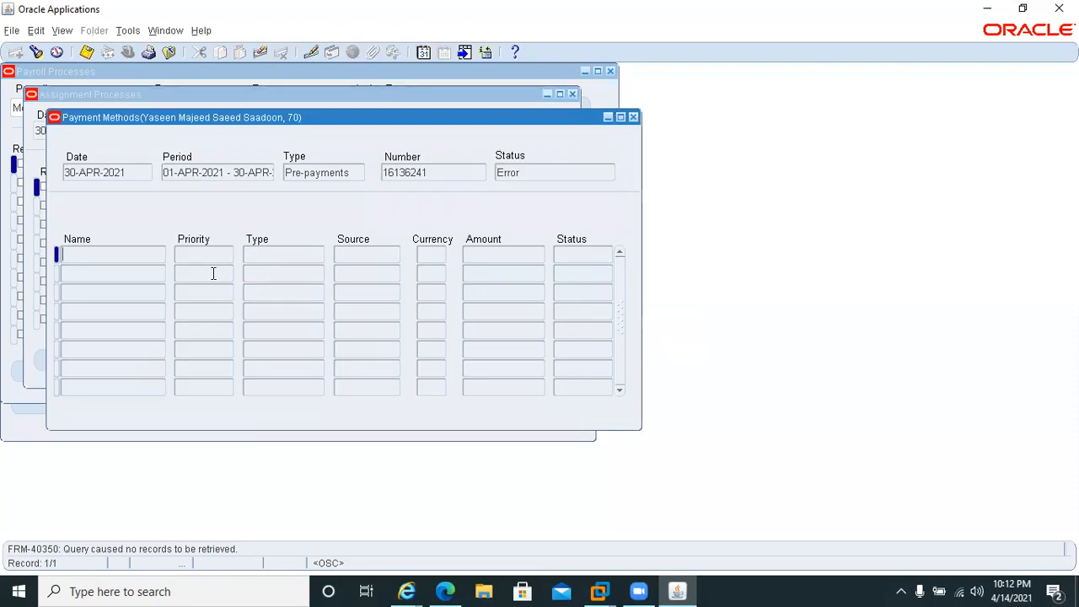
click(632, 118)
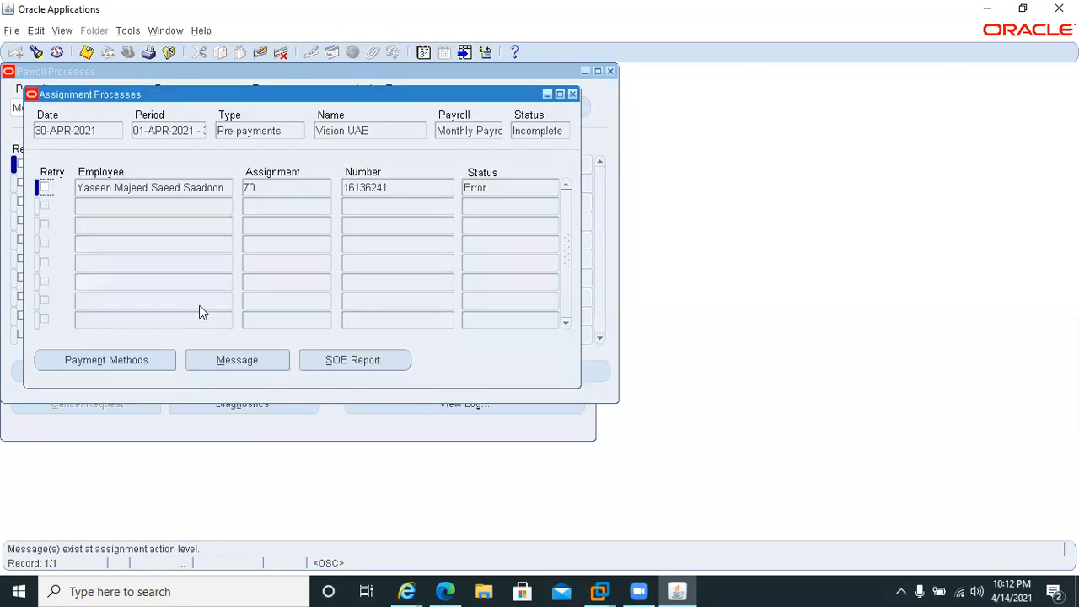
Read the run messages for the assignment in Error, and close the open forms to return to the Navigator.
click(262, 360)
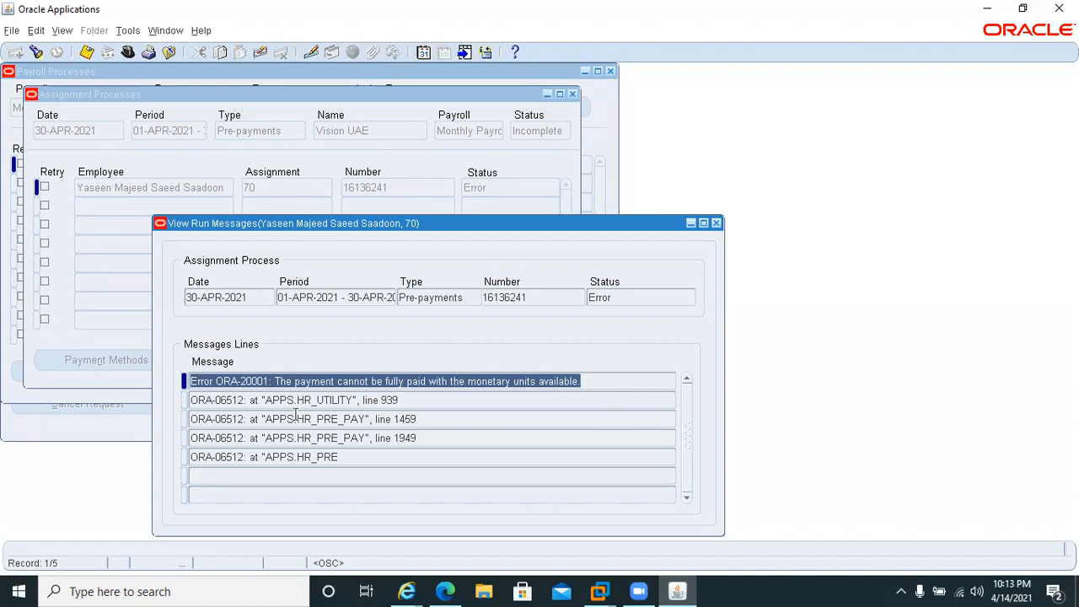
click(716, 222)
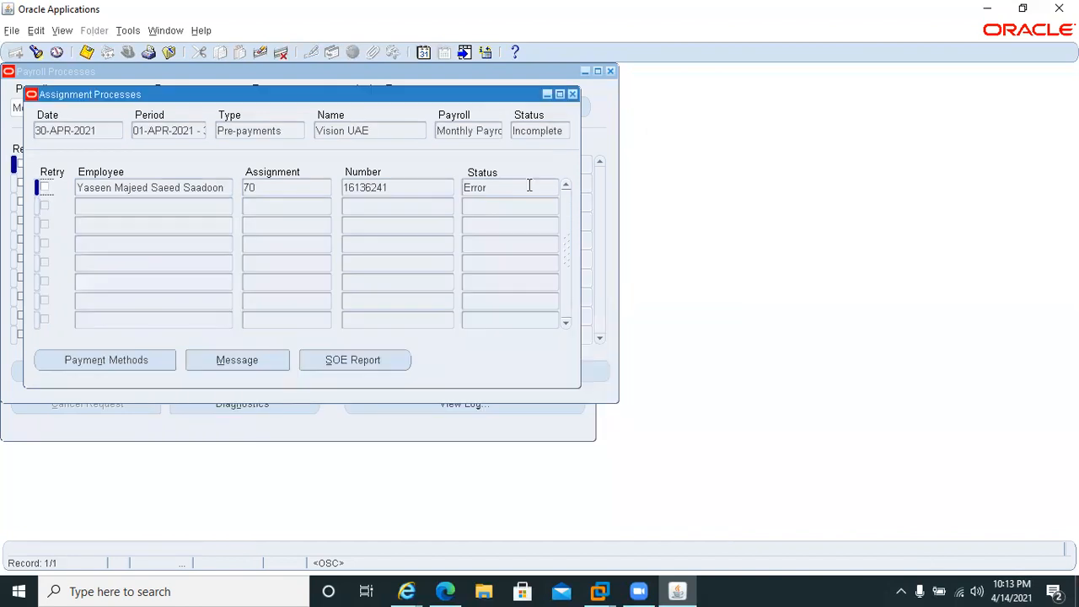
click(572, 94)
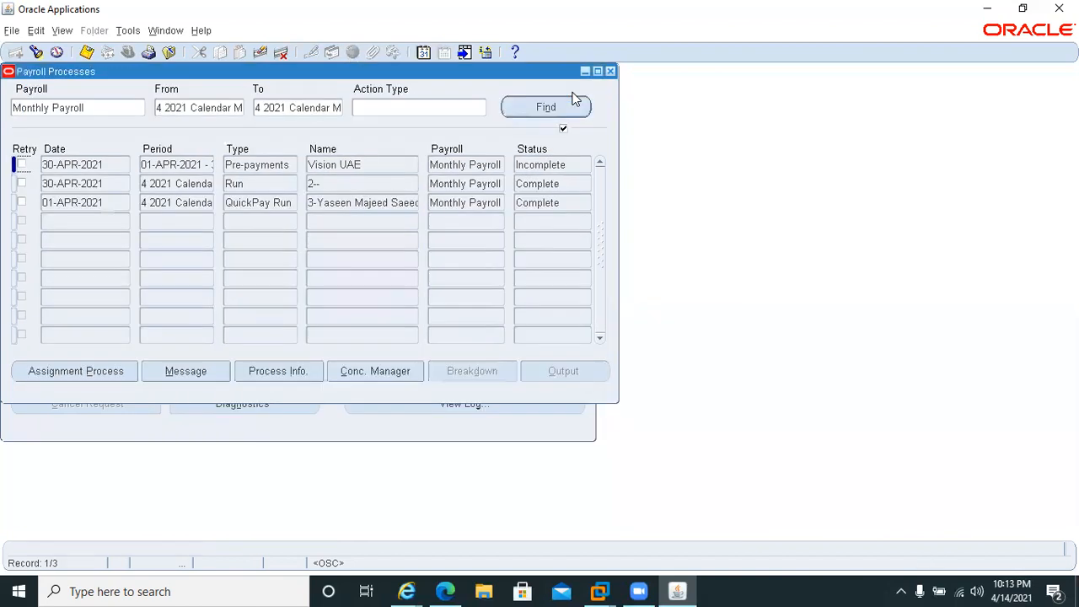
click(611, 71)
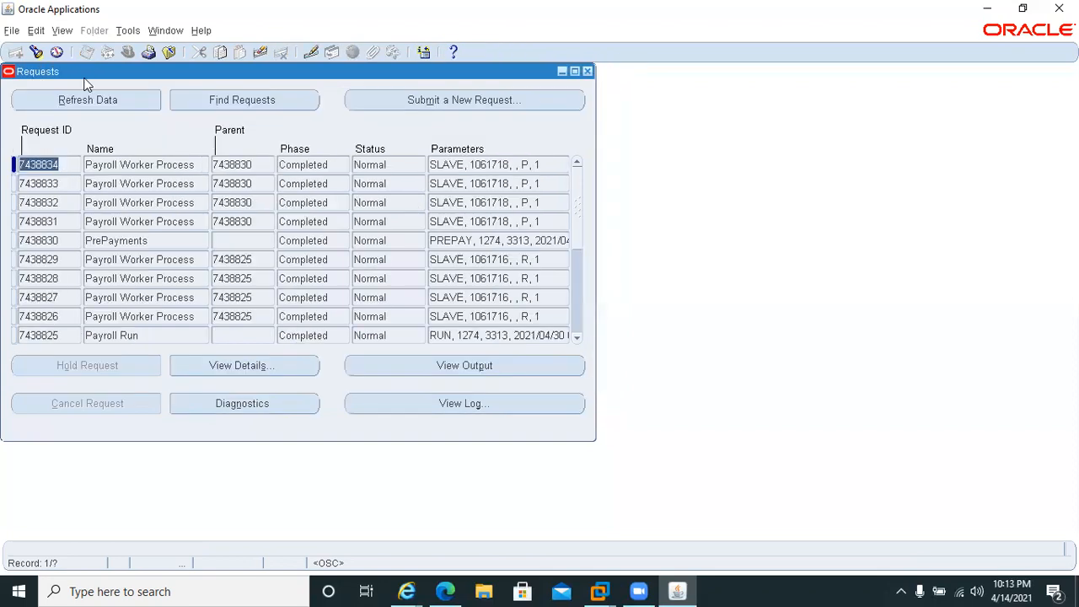
click(587, 71)
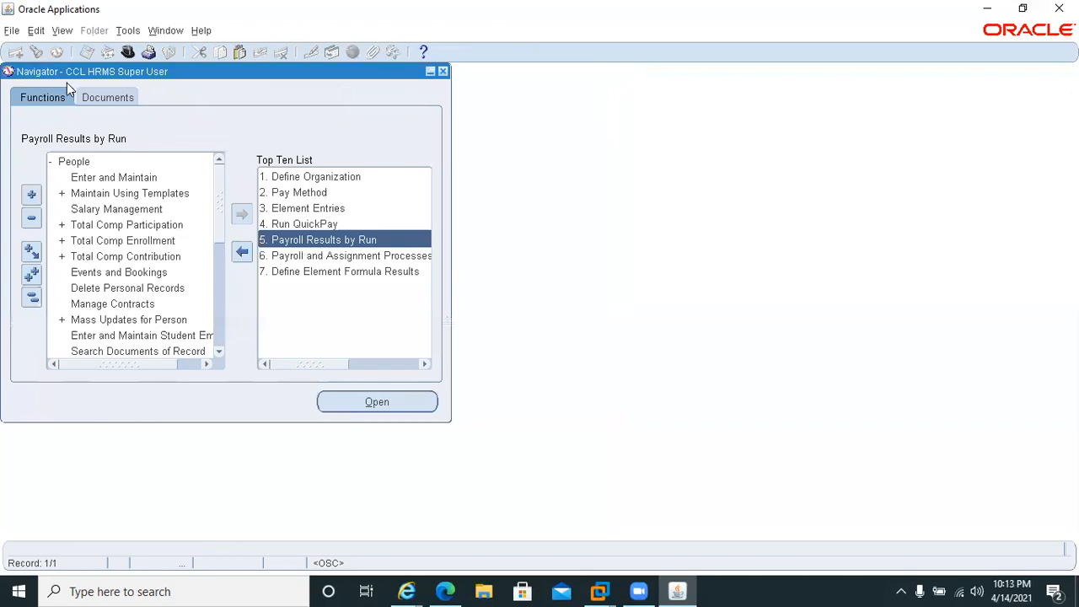
Open the Pay Method form and find the employee with the failed assignment by employee number.
click(108, 178)
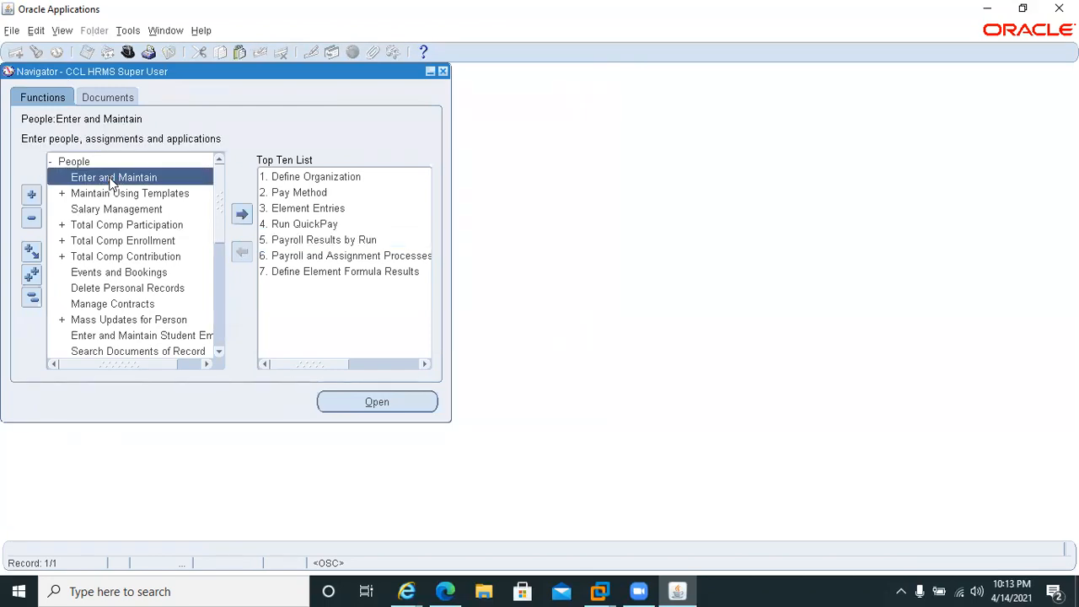
click(52, 161)
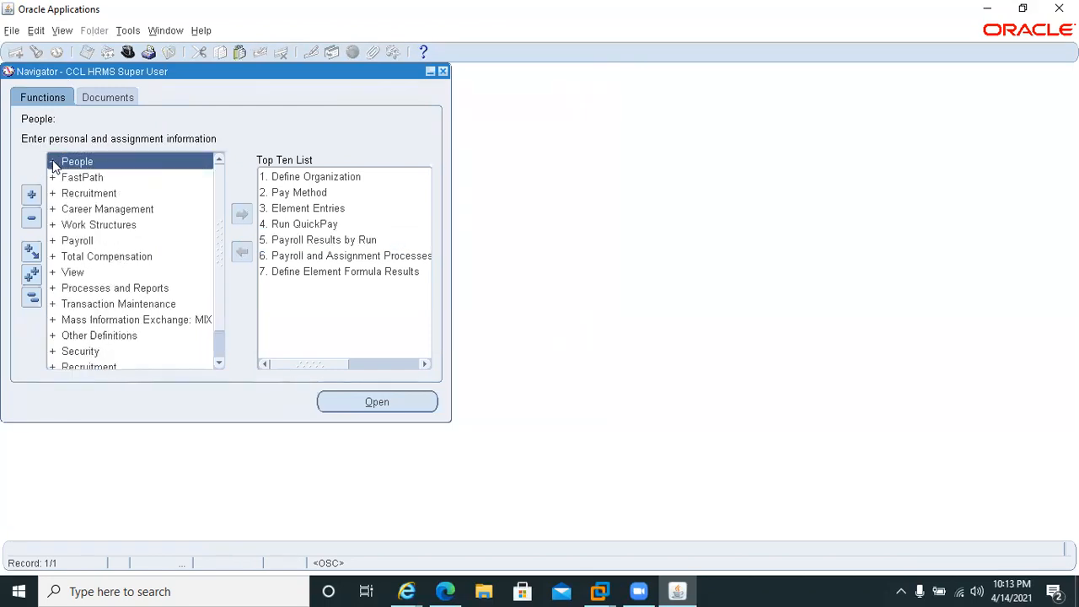
click(288, 192)
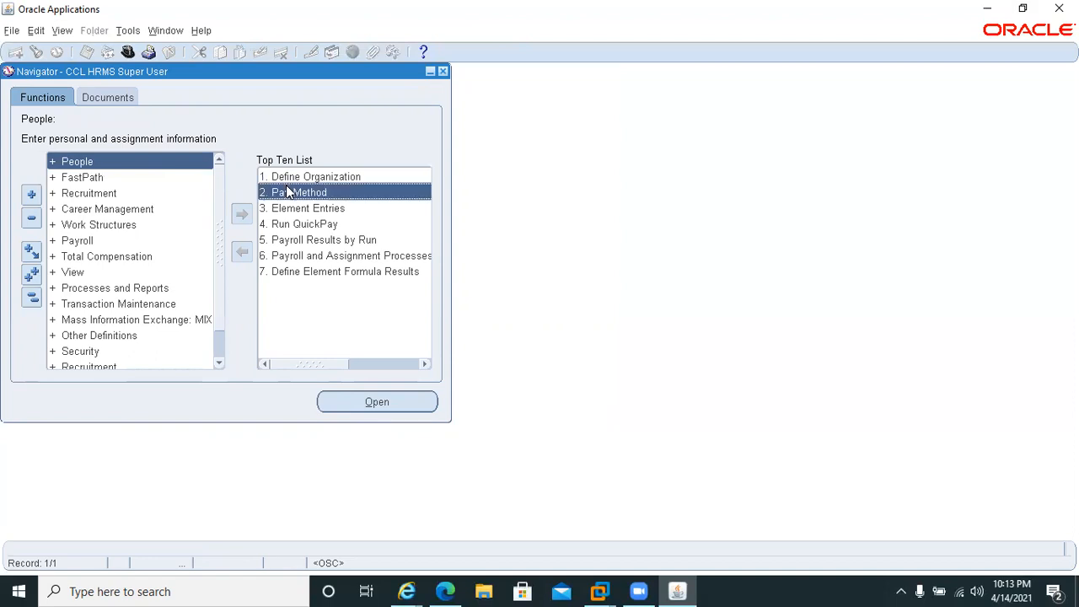
click(267, 256)
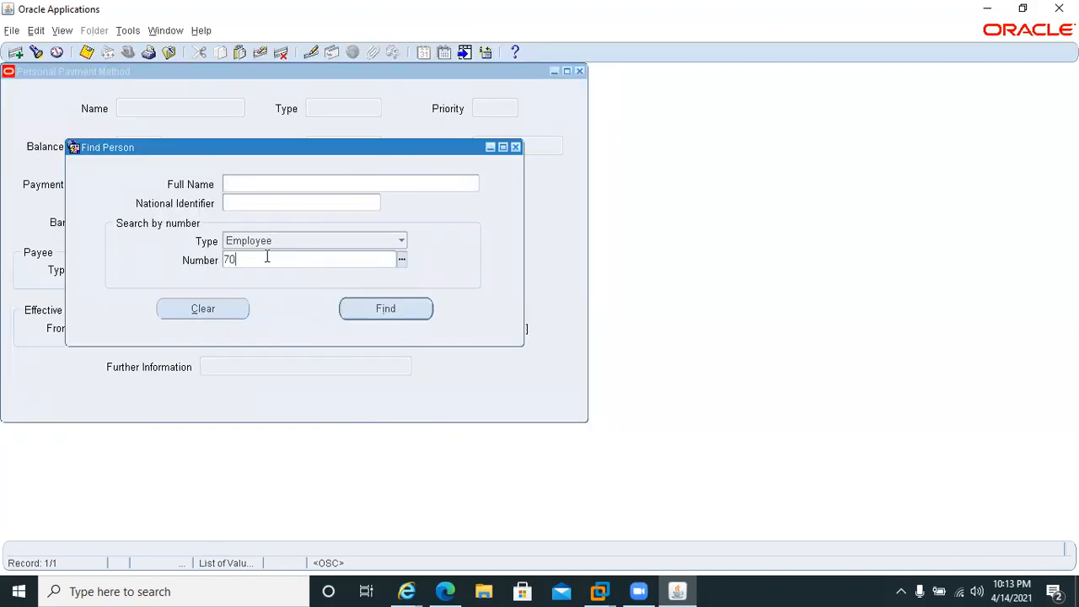
text(70)
key(Tab)
key(Return)
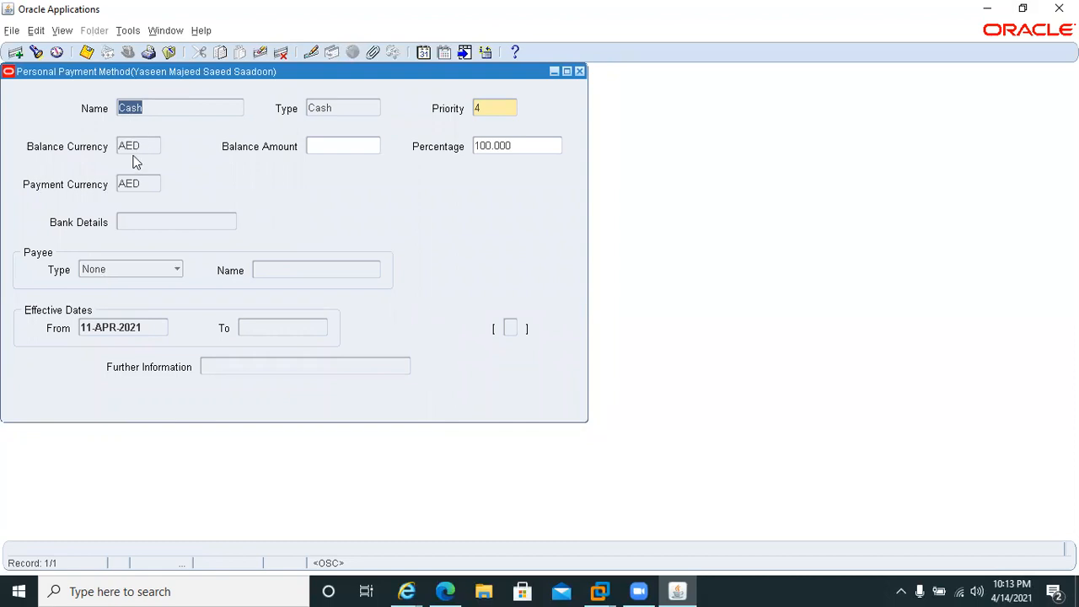
Check the employee's personal payment method records and view the record history of the Cash method.
key(Down)
key(Up)
click(201, 34)
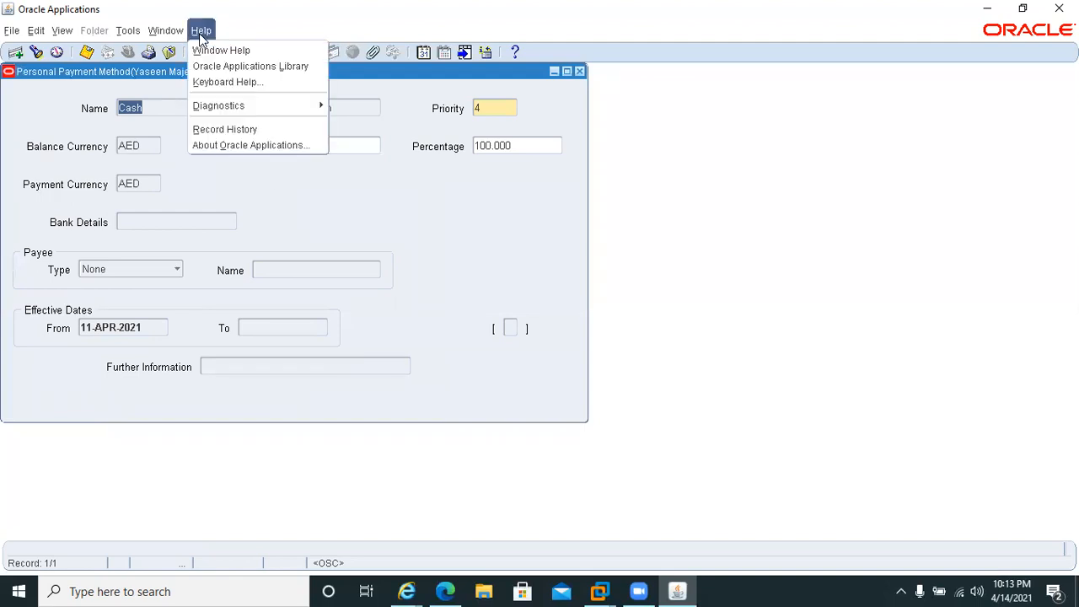
click(212, 128)
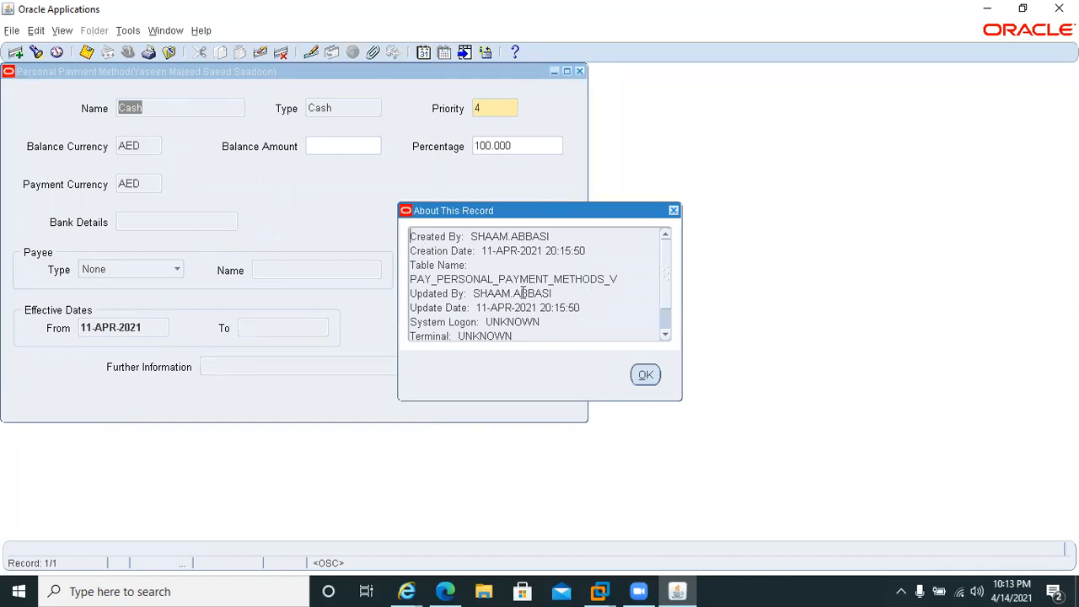
click(646, 376)
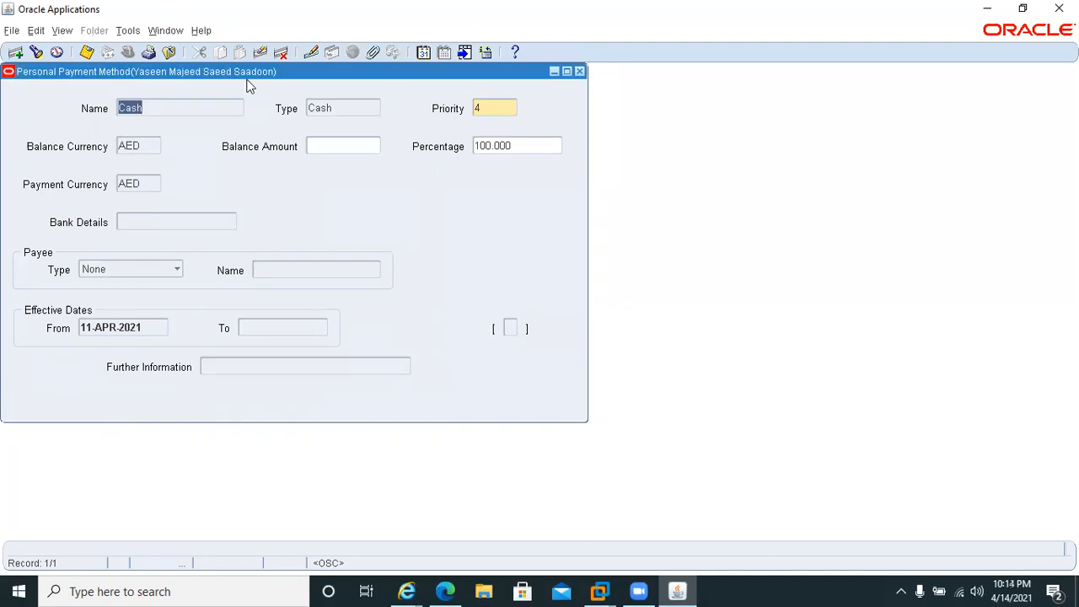
Delete the employee's Cash payment method with the Purge option and save the deletion.
click(279, 53)
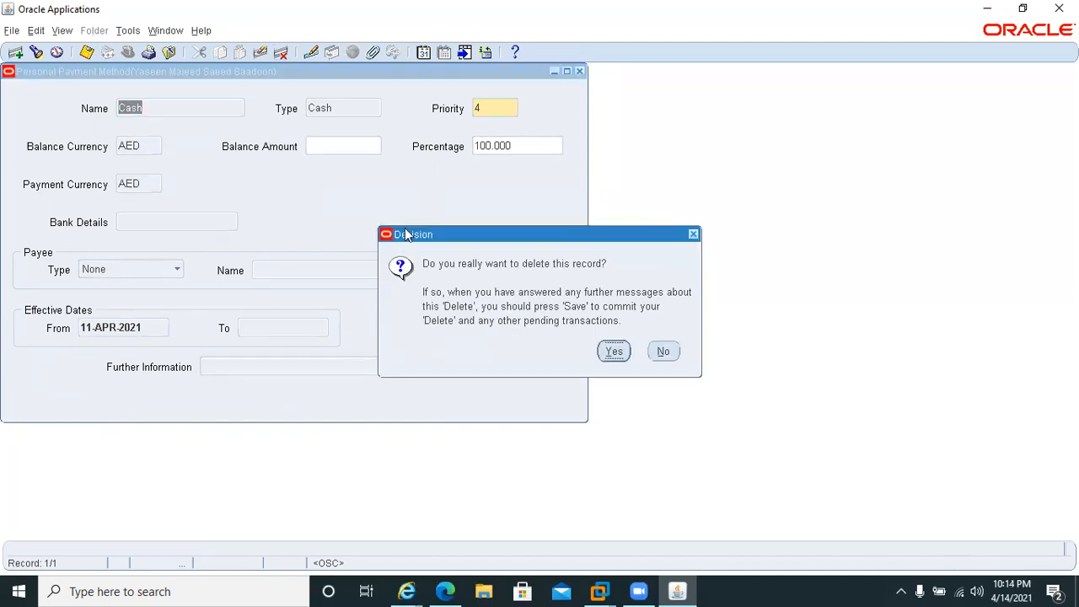
click(612, 351)
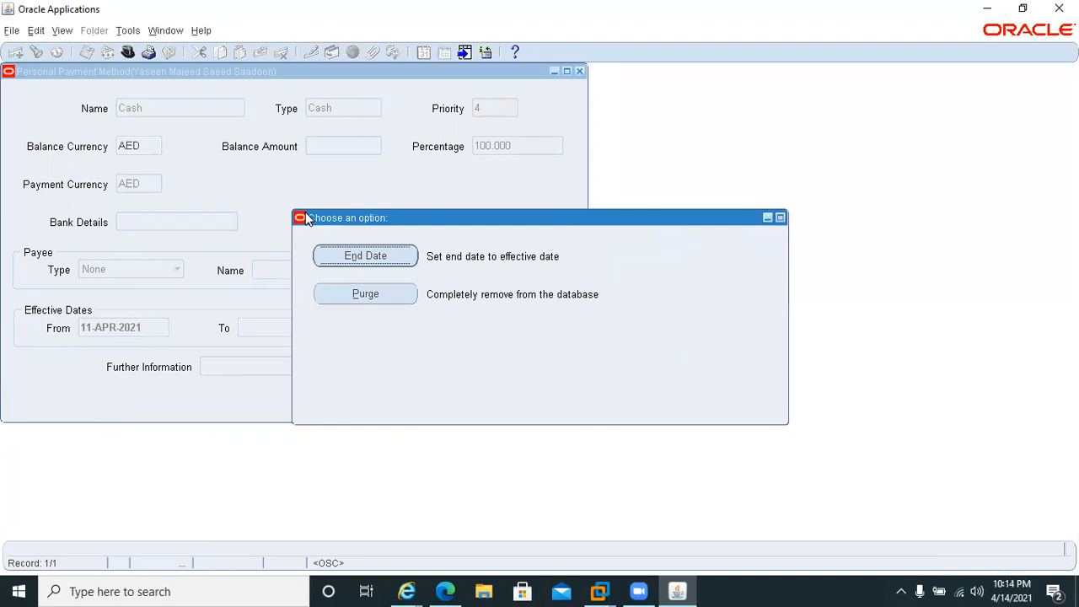
click(348, 292)
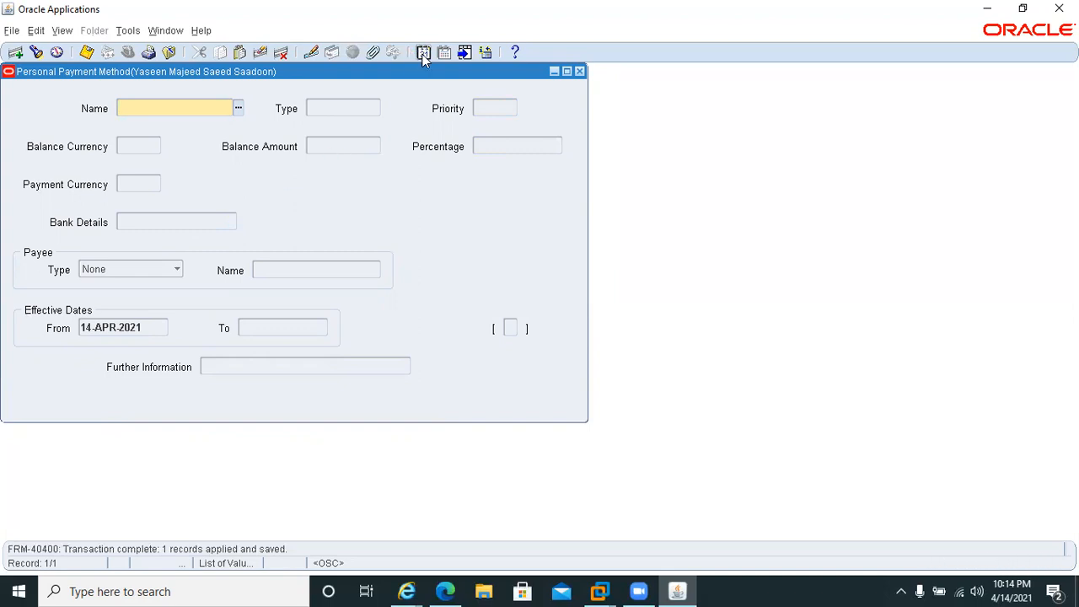
Set the effective date of the Personal Payment Method form to 01-APR-2021.
click(423, 54)
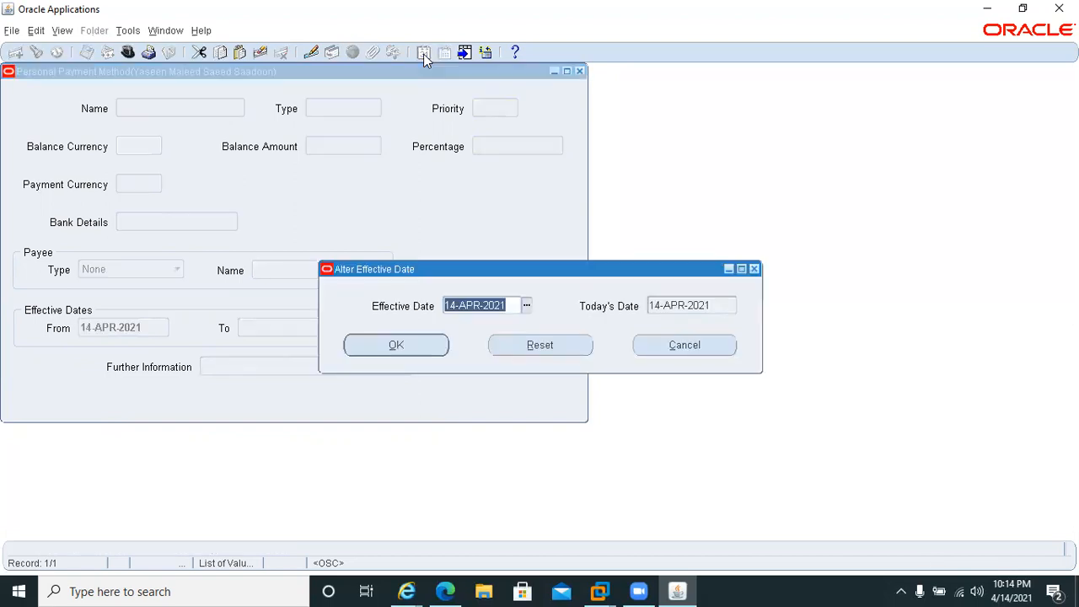
text(01APR20201)
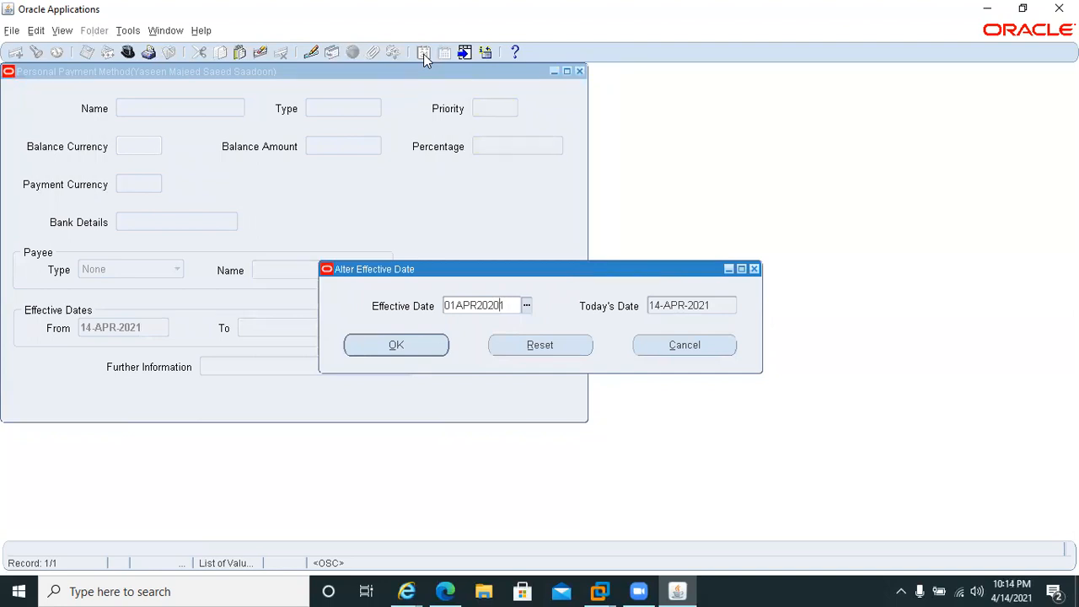
key(BackSpace)
key(BackSpace)
text(1)
key(Tab)
key(Return)
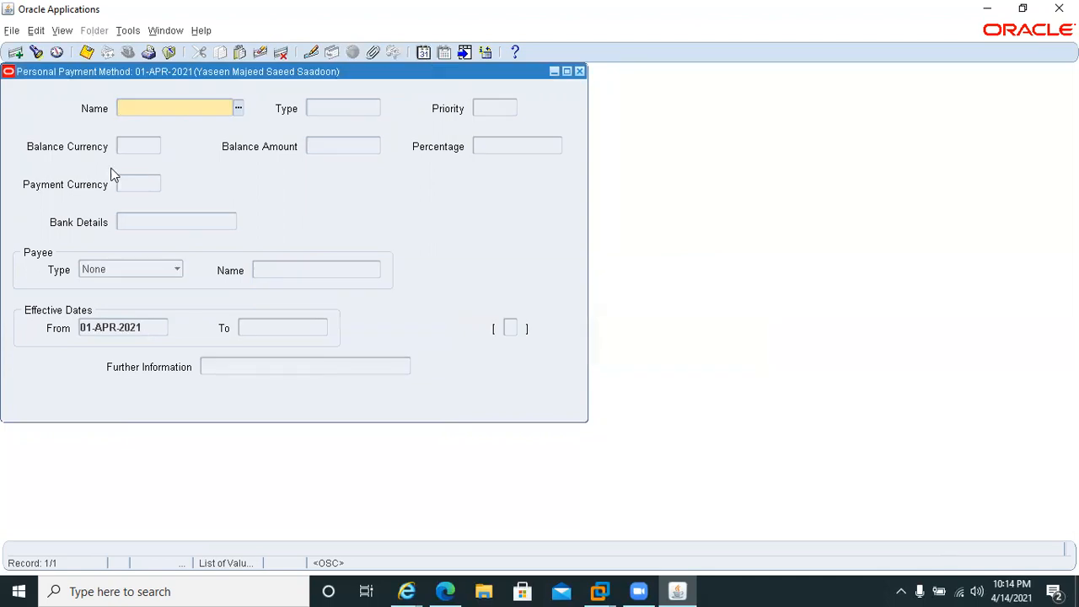
Add a Direct Deposit payment method for the employee with priority 1 and percentage 100.
text(dir)
key(Tab)
text(1)
key(Tab)
click(493, 147)
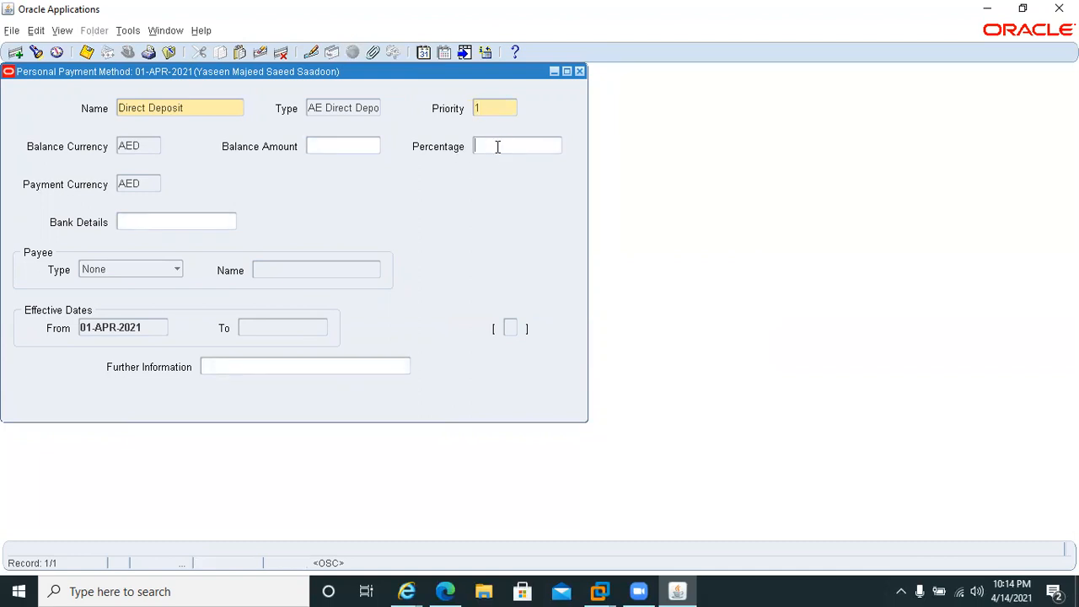
text(100)
key(Tab)
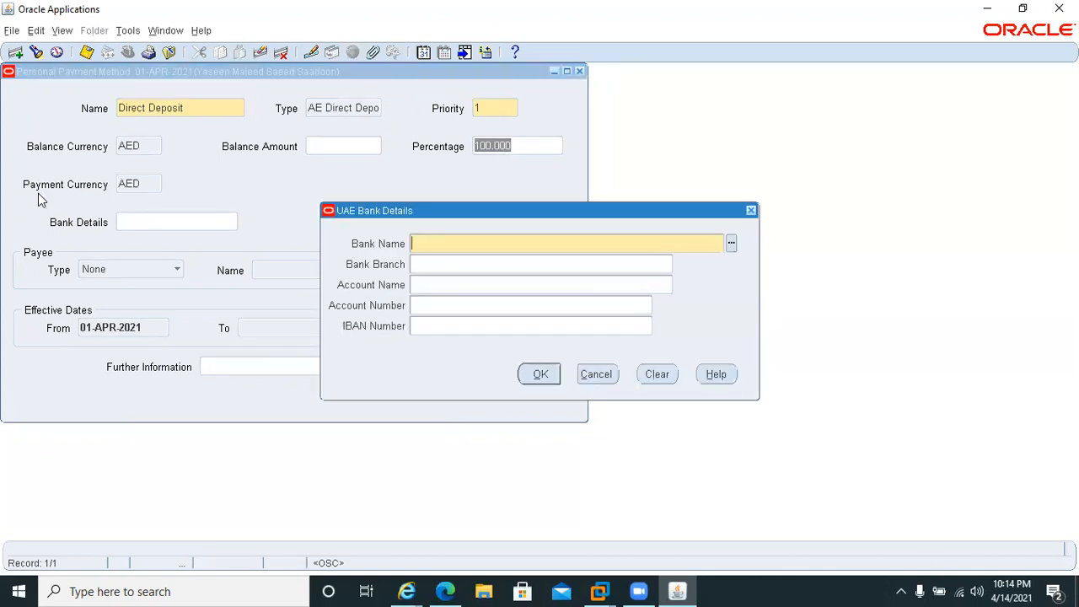
Choose Dubai Islamic Bank as the bank and DIB Al Ain Branch as its branch in the UAE Bank Details.
key(ctrl+l)
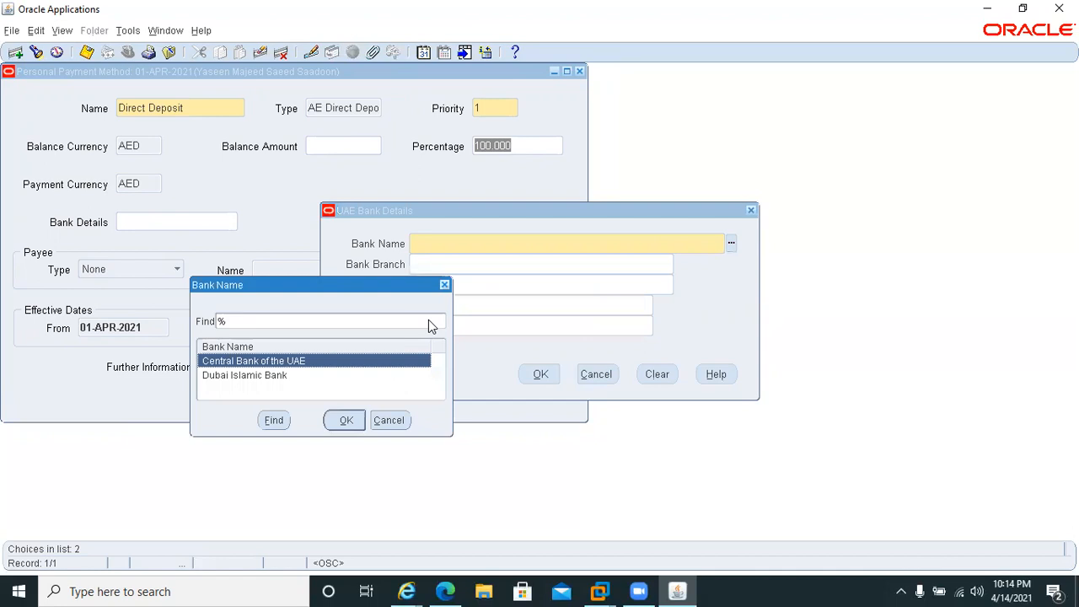
double_click(258, 378)
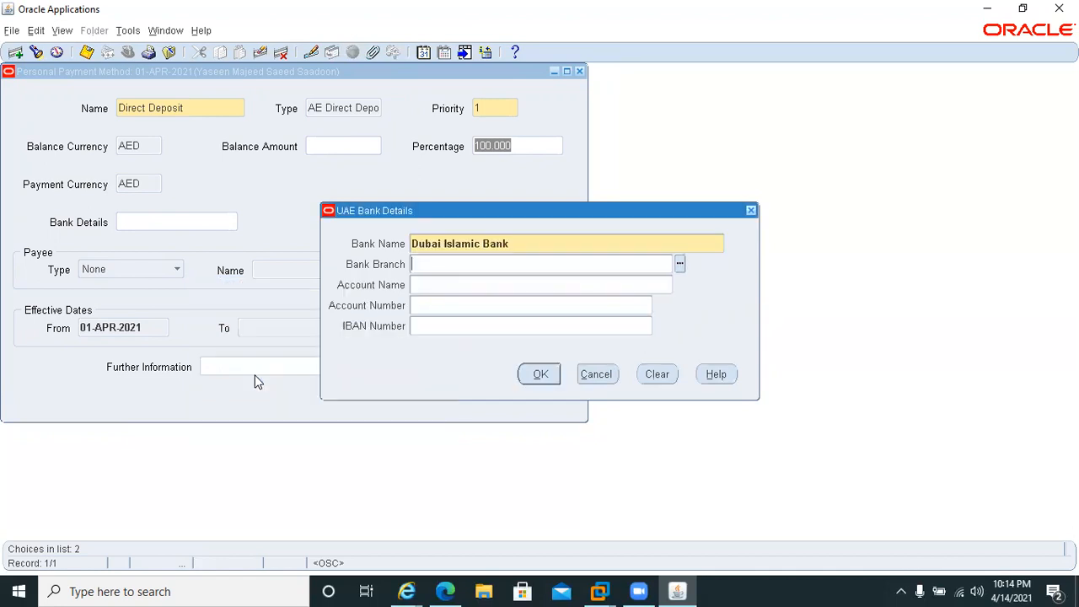
key(ctrl+l)
double_click(227, 376)
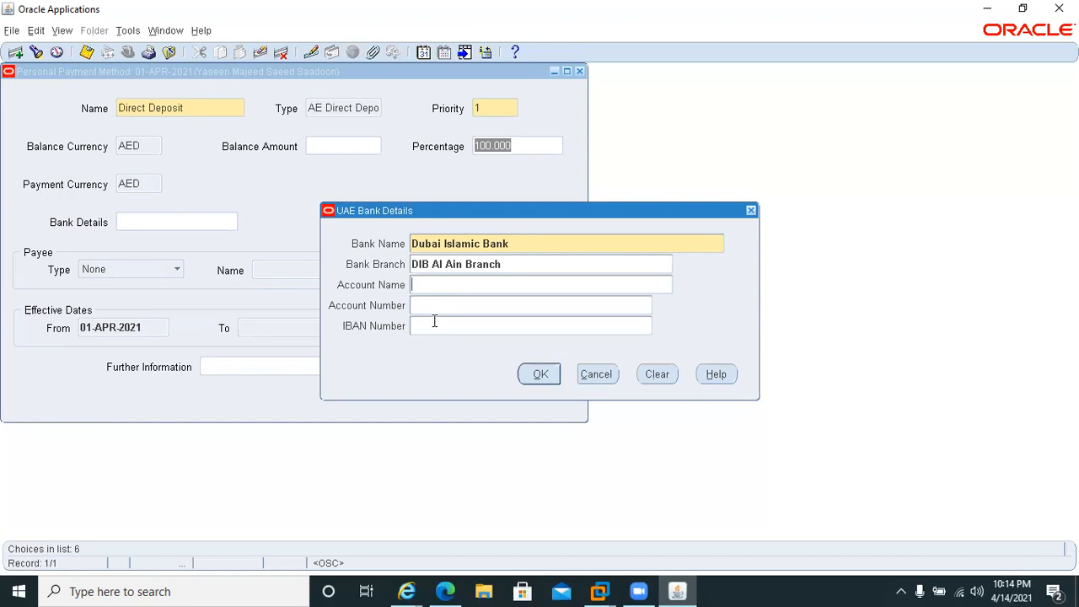
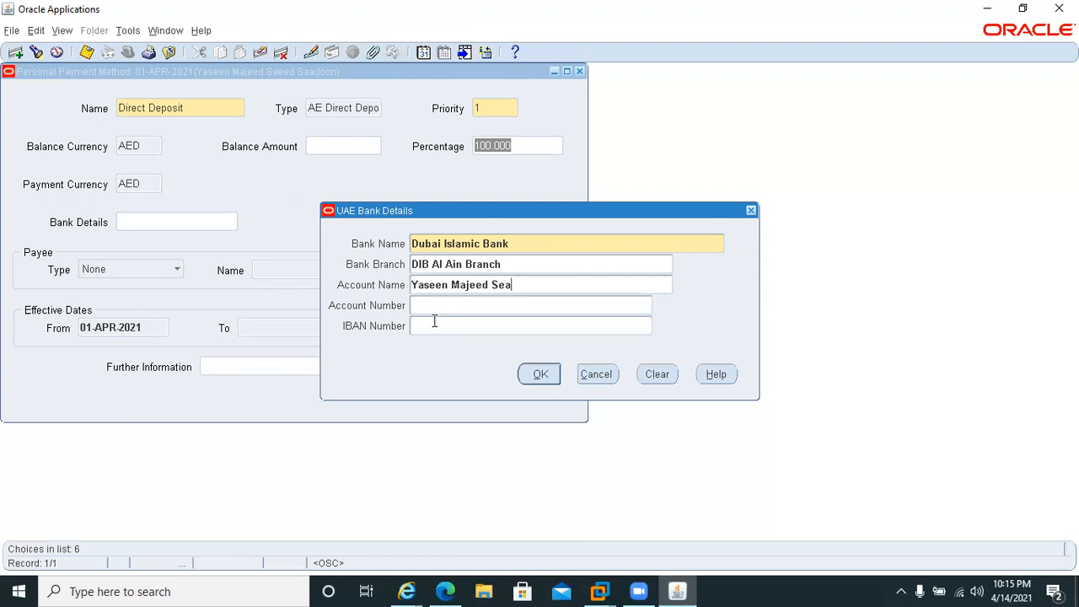
Enter the employee's full name as the account name in the bank details.
key(Tab)
Fill in the employee's account number and IBAN, and accept the bank details.
key(Tab)
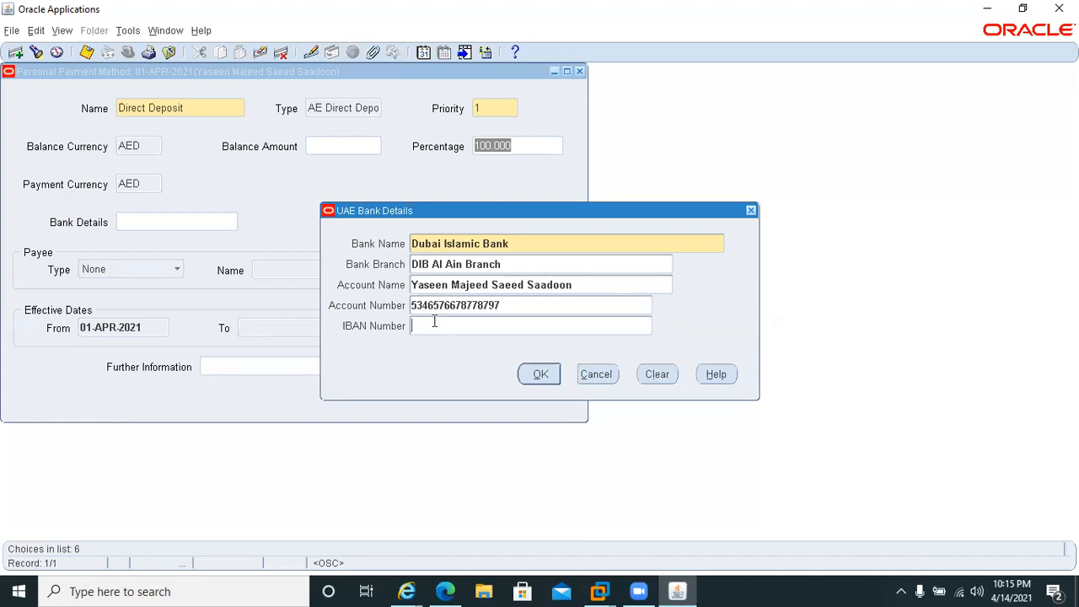
click(532, 375)
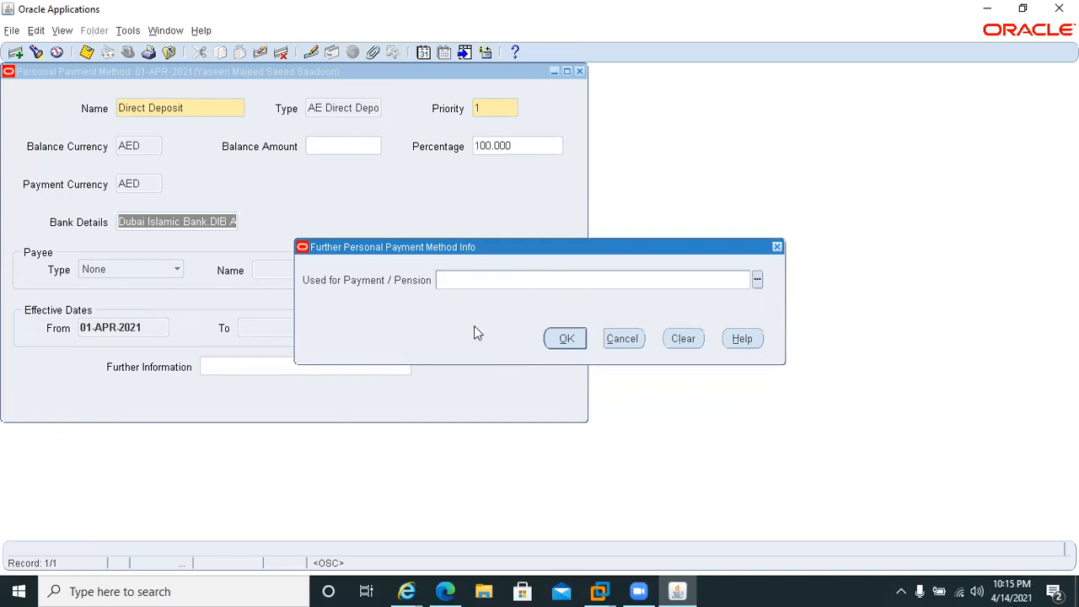
Accept the further payment method information with Used for Payment / Pension left blank, save the Direct Deposit method and close the form.
click(560, 338)
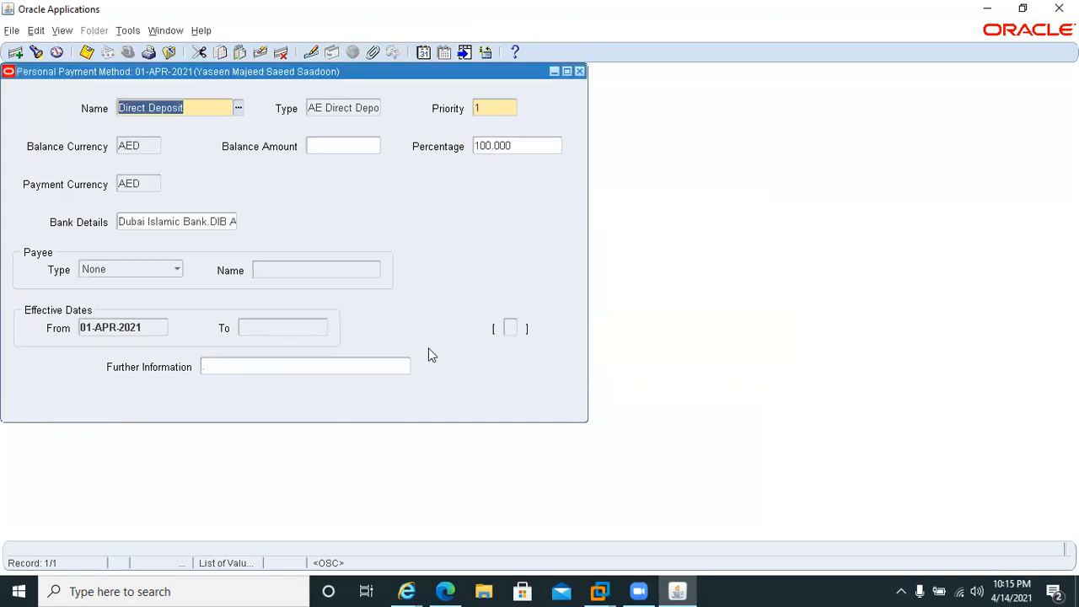
key(ctrl+s)
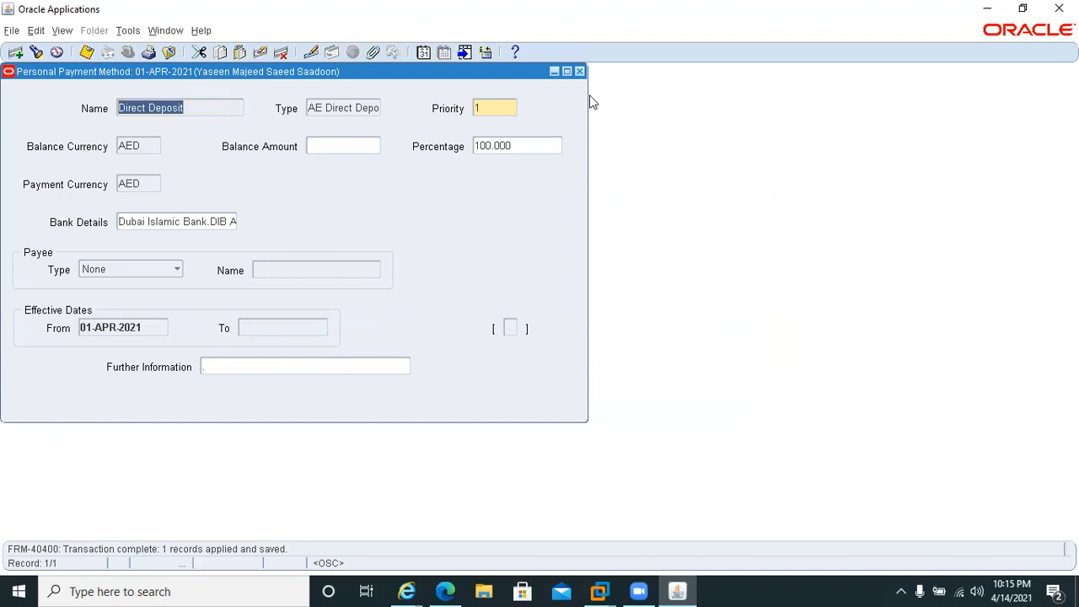
click(578, 71)
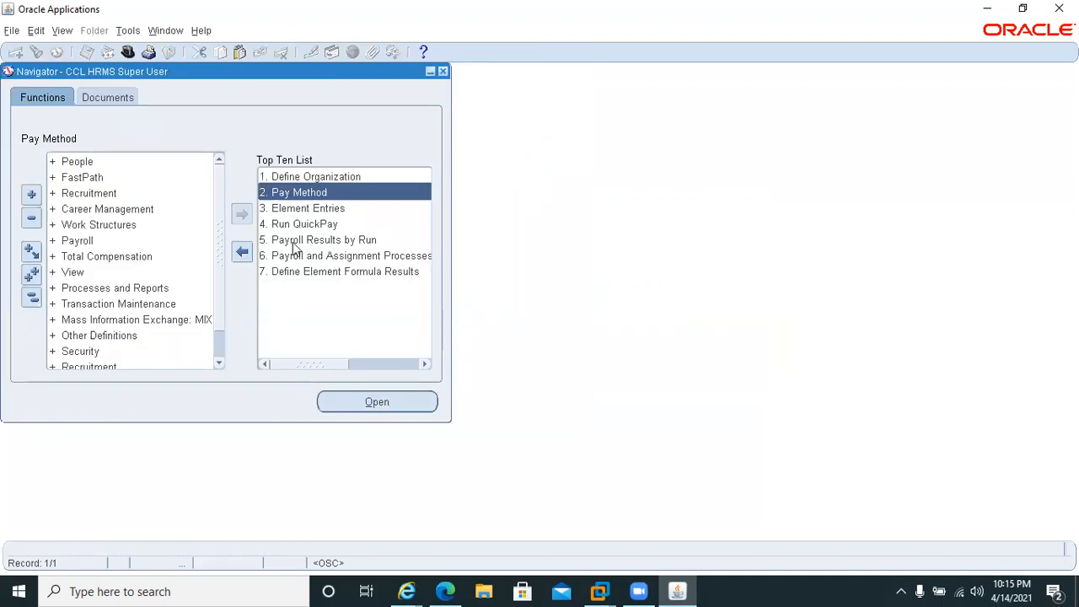
Open Payroll Results by Run and find the Monthly Payroll processes from period 4 2021 to period 4 2021.
double_click(294, 241)
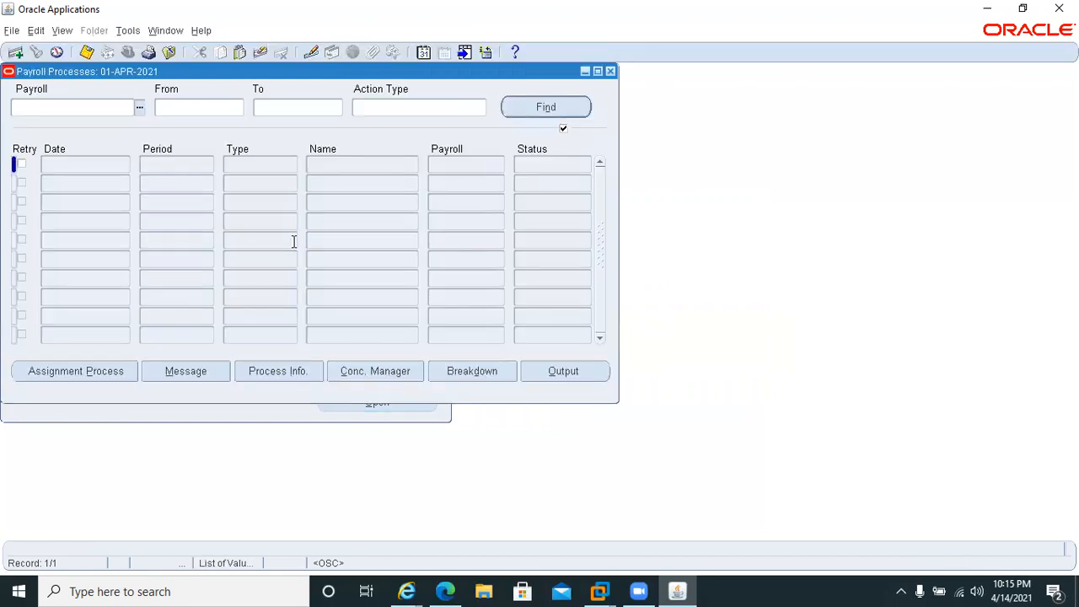
text(Mo)
key(Tab)
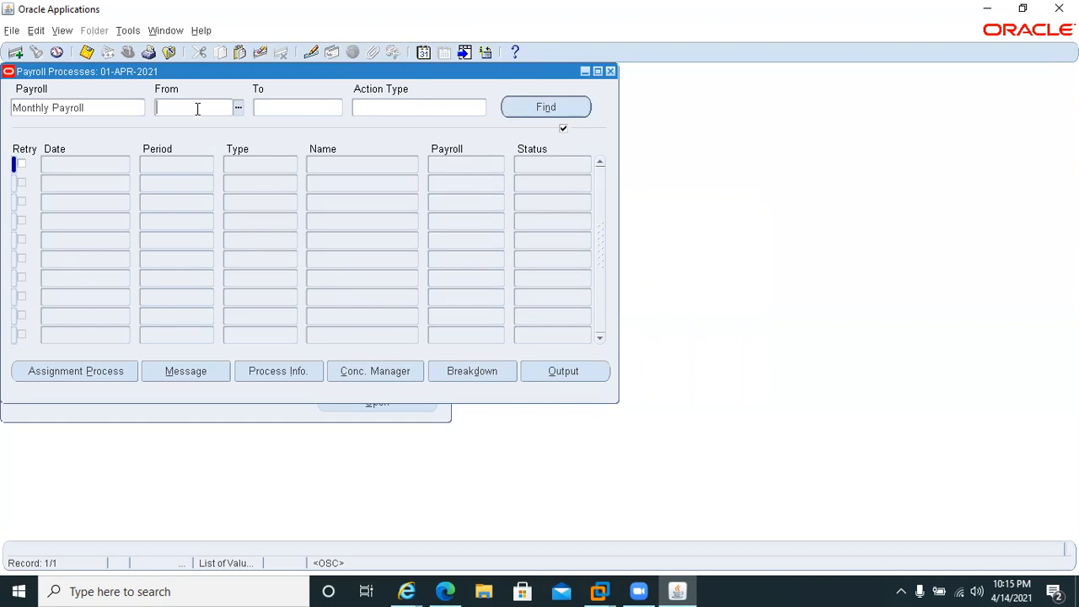
text(4 2021)
key(Tab)
text(4 2021)
key(Tab)
key(Return)
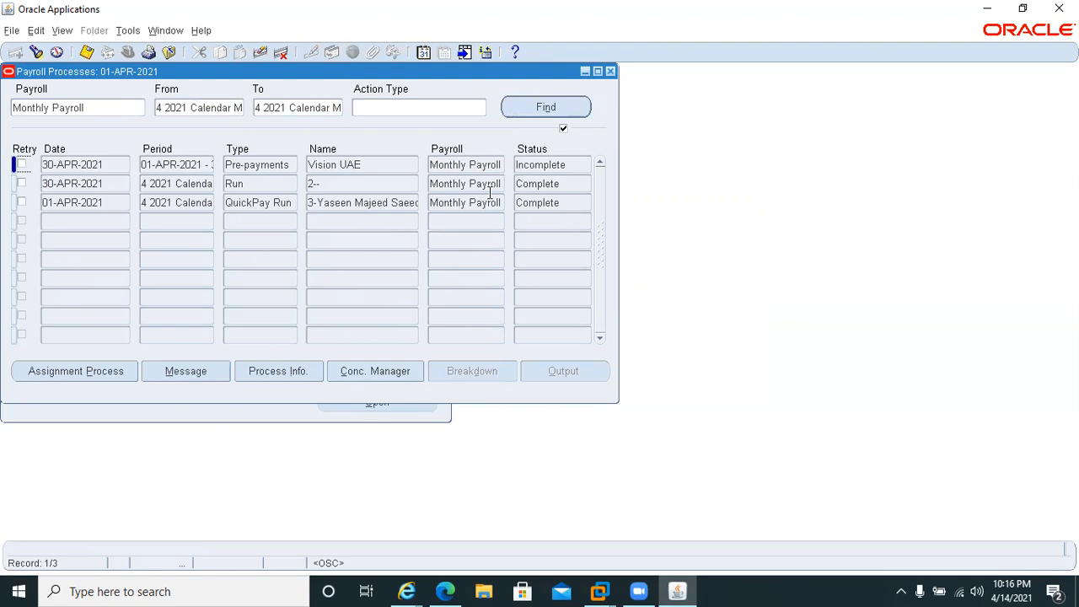
double_click(561, 166)
click(54, 371)
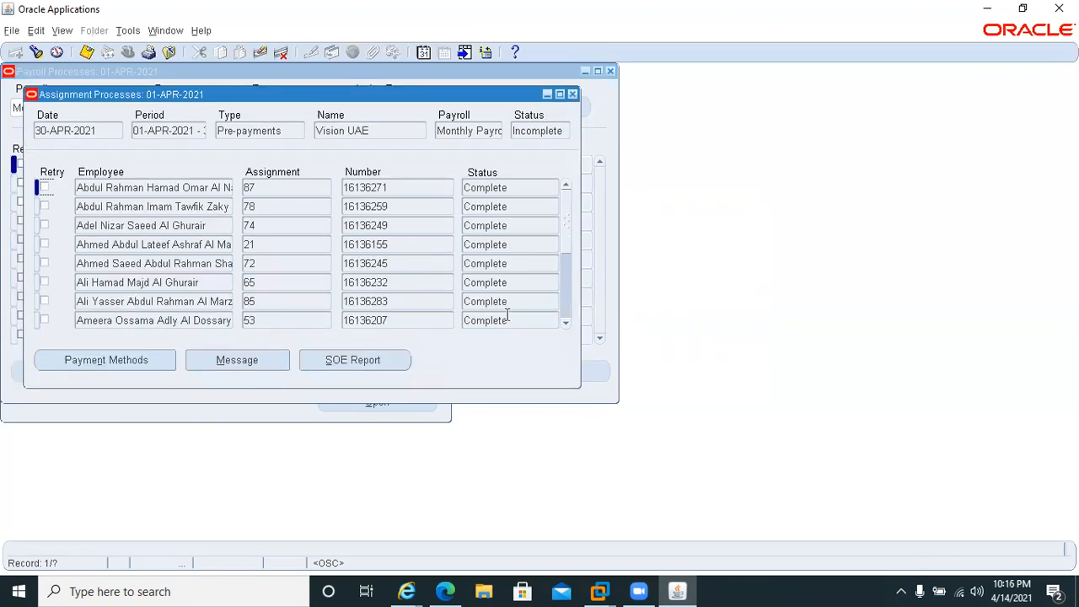
double_click(519, 187)
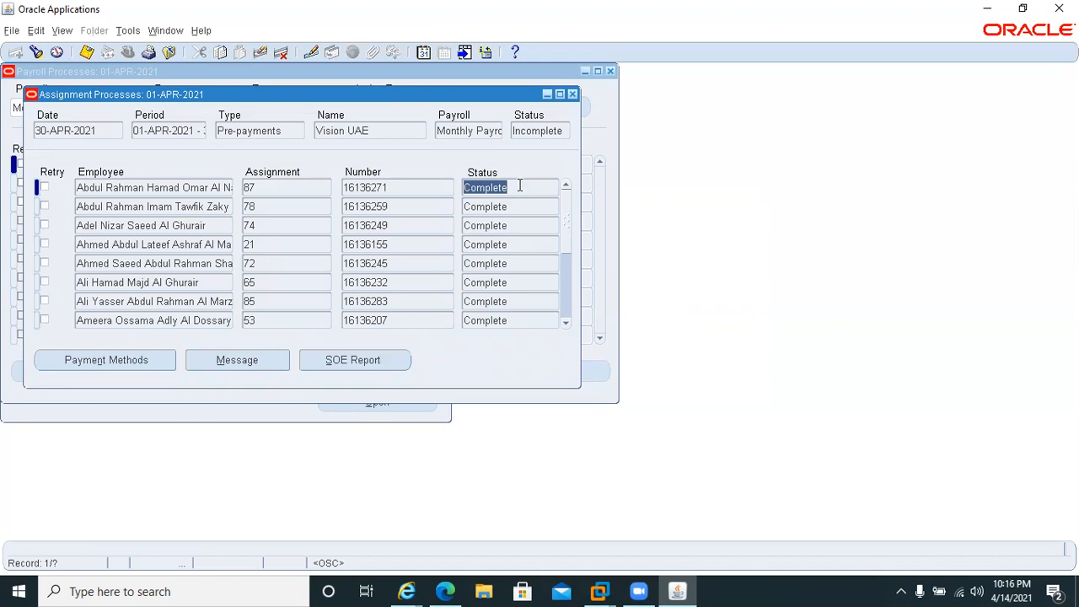
key(F11)
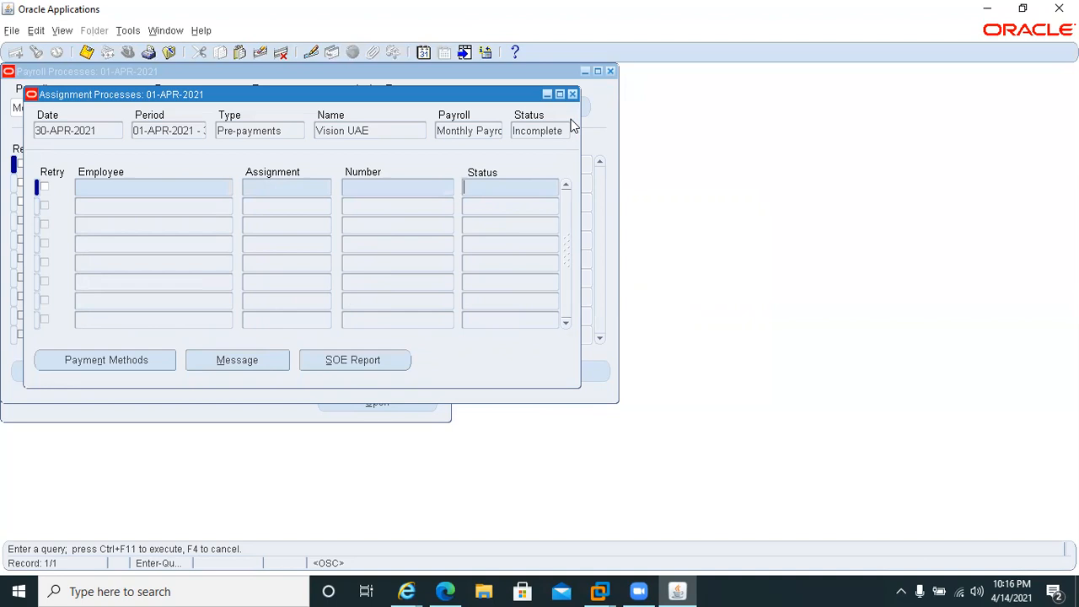
key(F4)
click(572, 94)
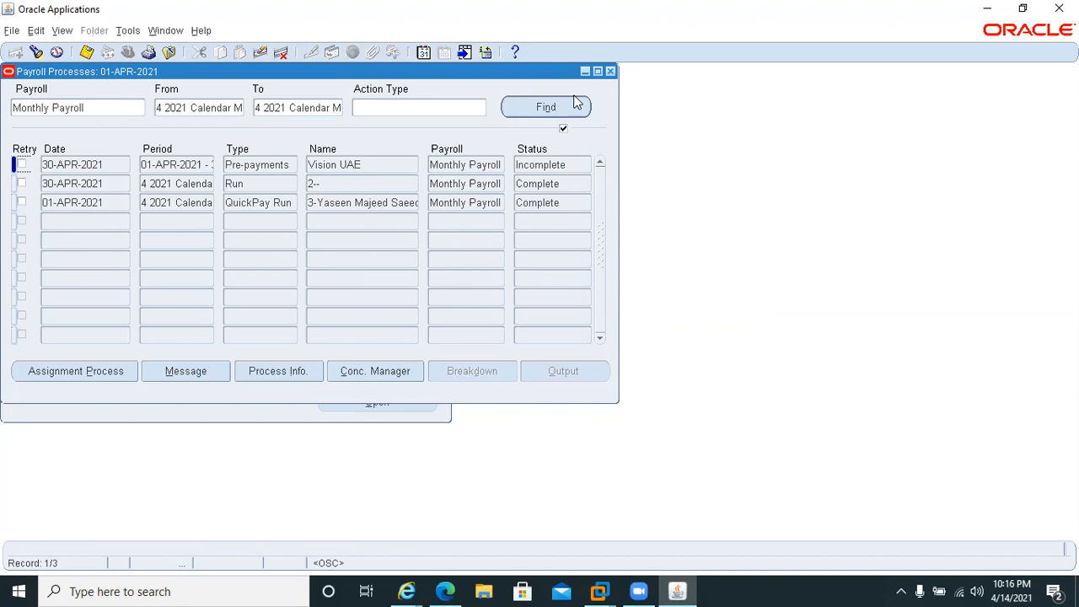
Open the assignment processes of the incomplete Pre-payments run and query them for status Error.
double_click(565, 163)
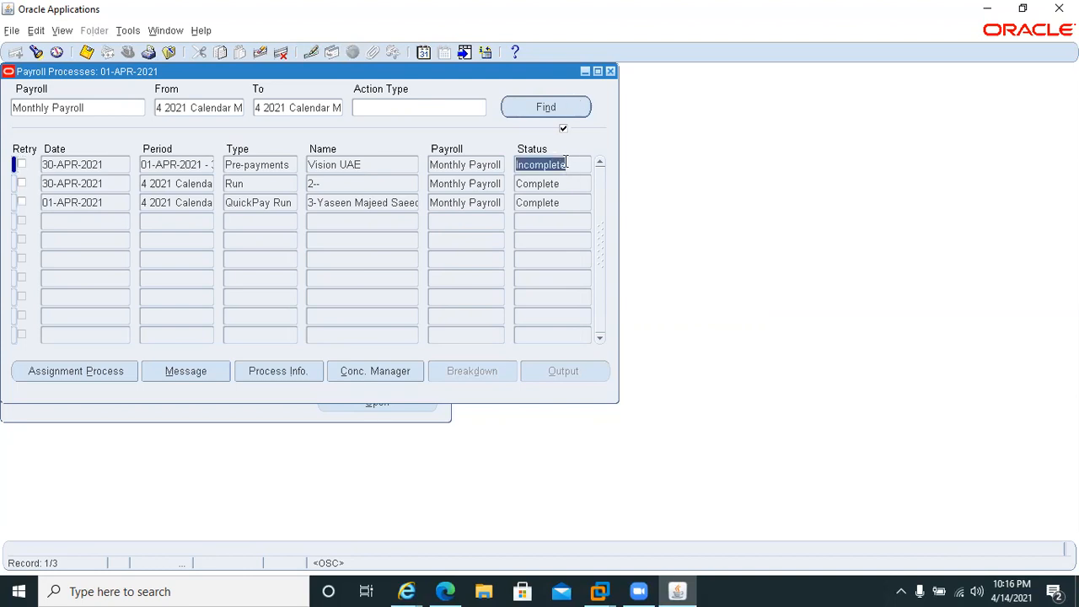
click(61, 371)
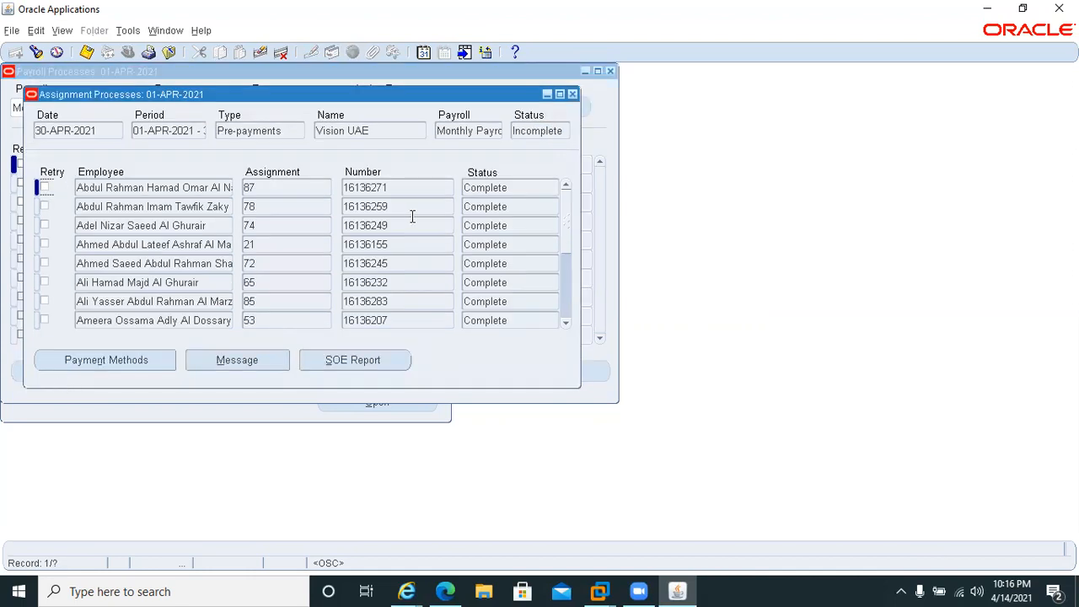
key(F11)
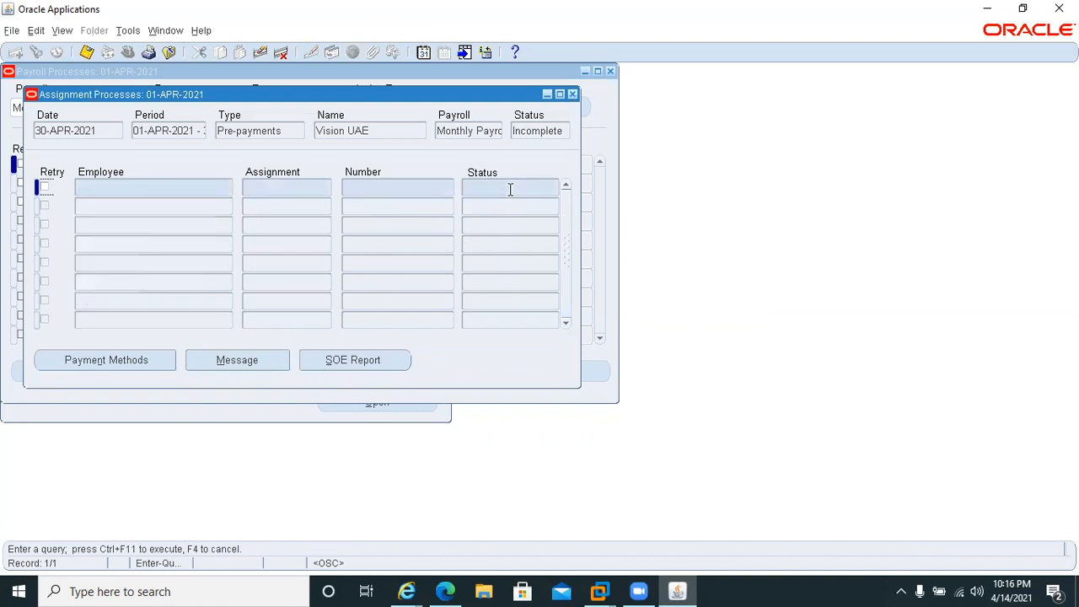
text(Er)
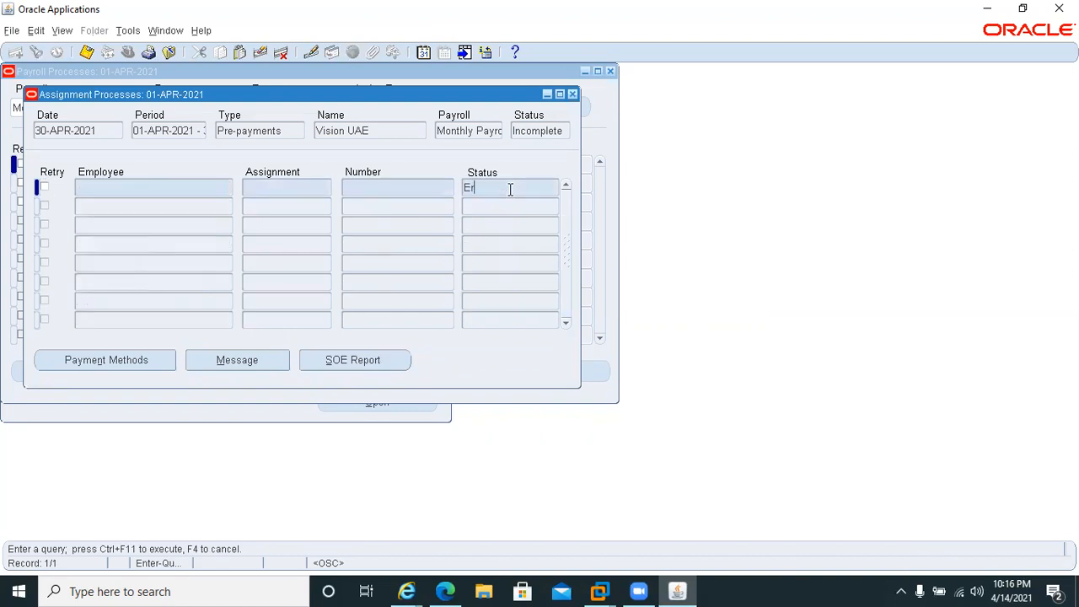
text(ror)
key(ctrl+F11)
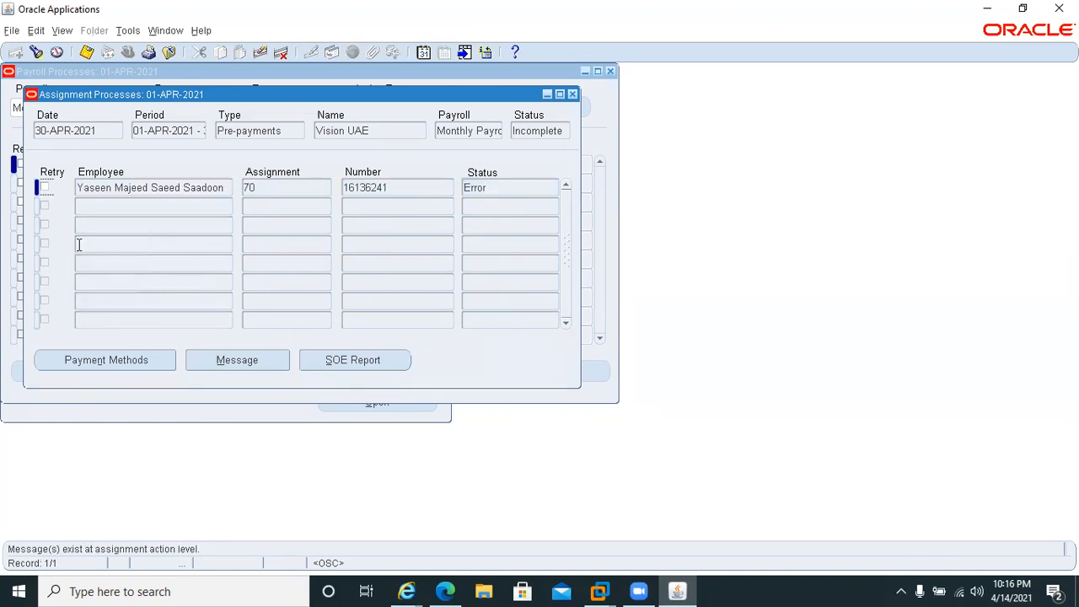
Try to mark the employee's failed assignment for retry, and close the Assignment Processes form.
click(44, 187)
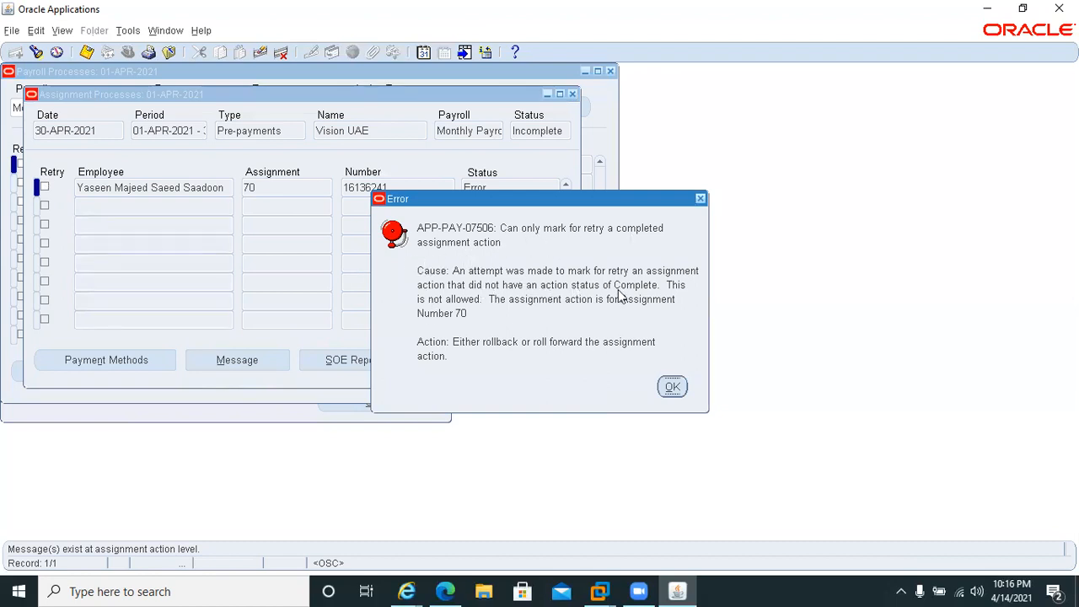
key(Return)
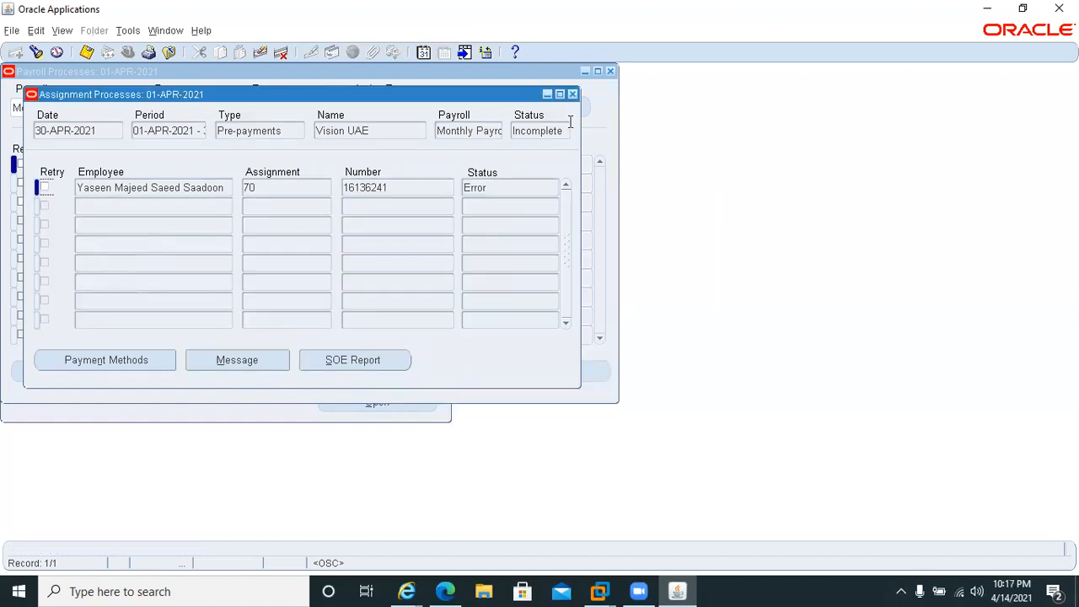
click(570, 92)
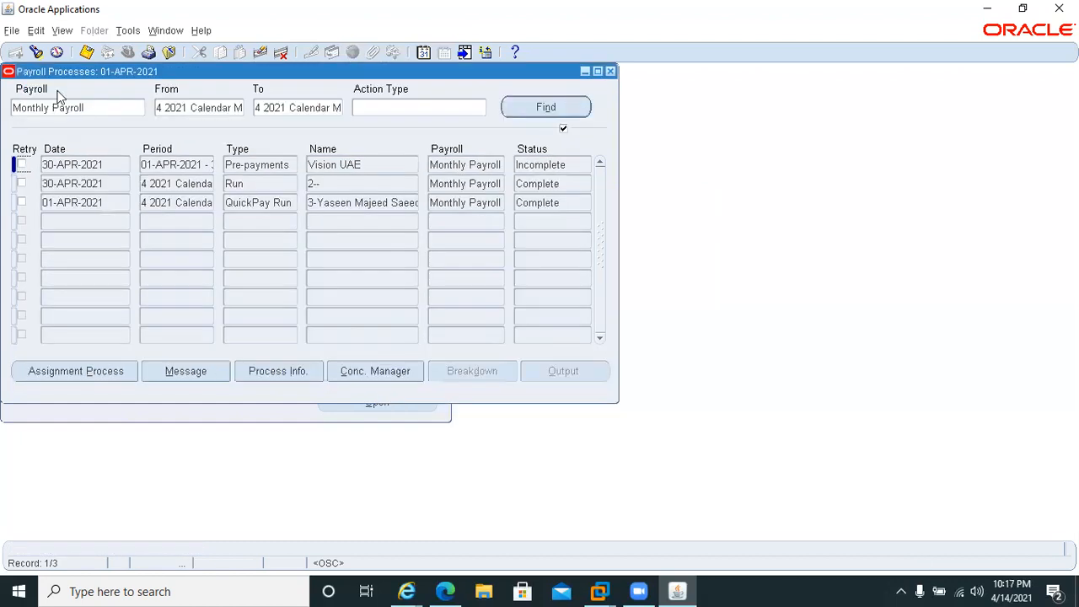
Start a new single concurrent request and choose the Rollback process for it.
click(61, 31)
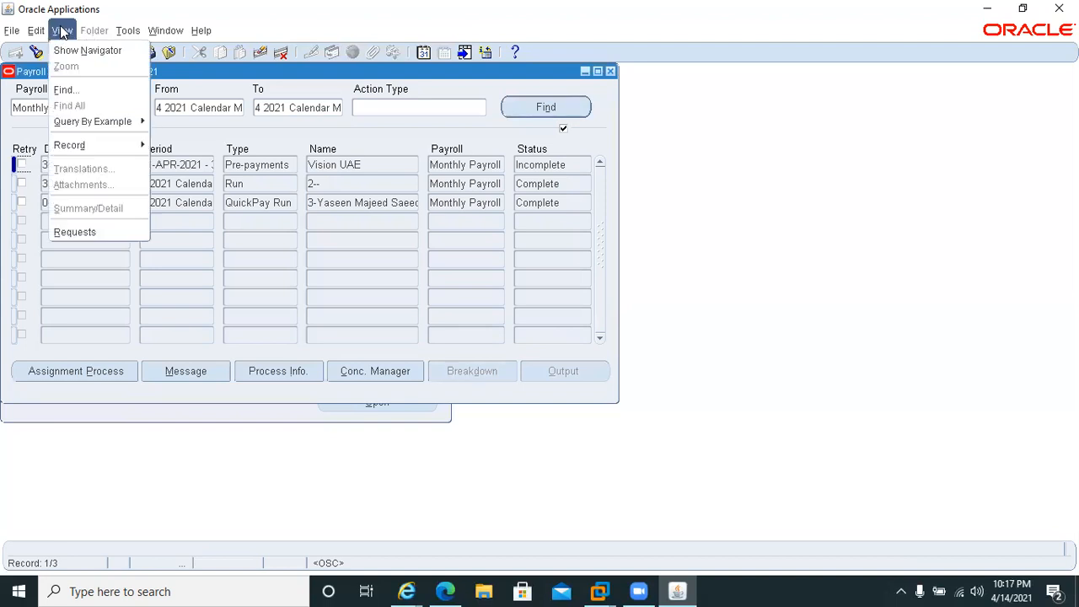
click(105, 230)
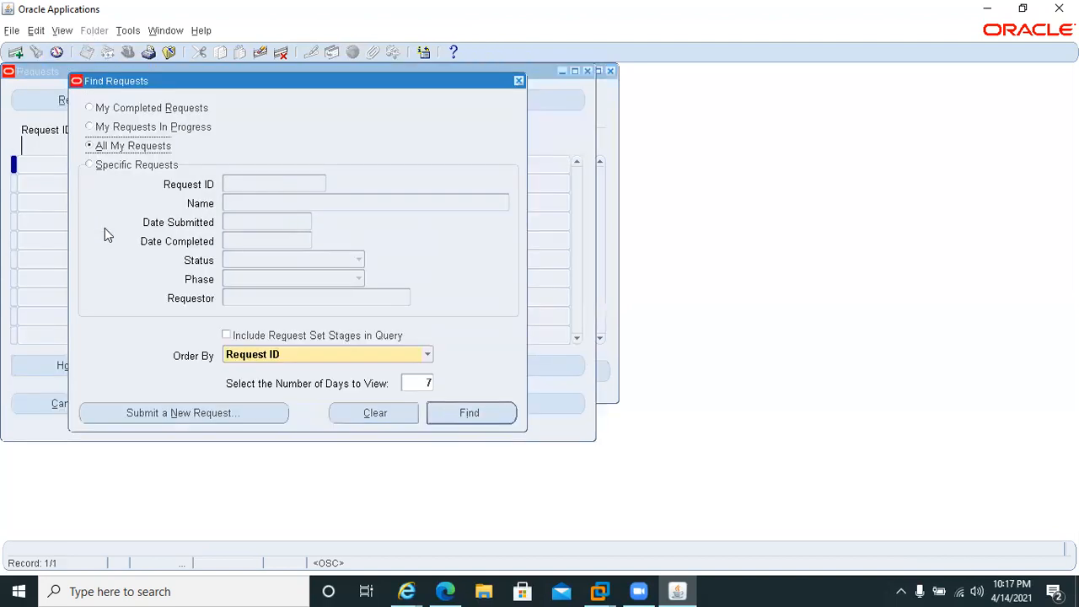
click(176, 412)
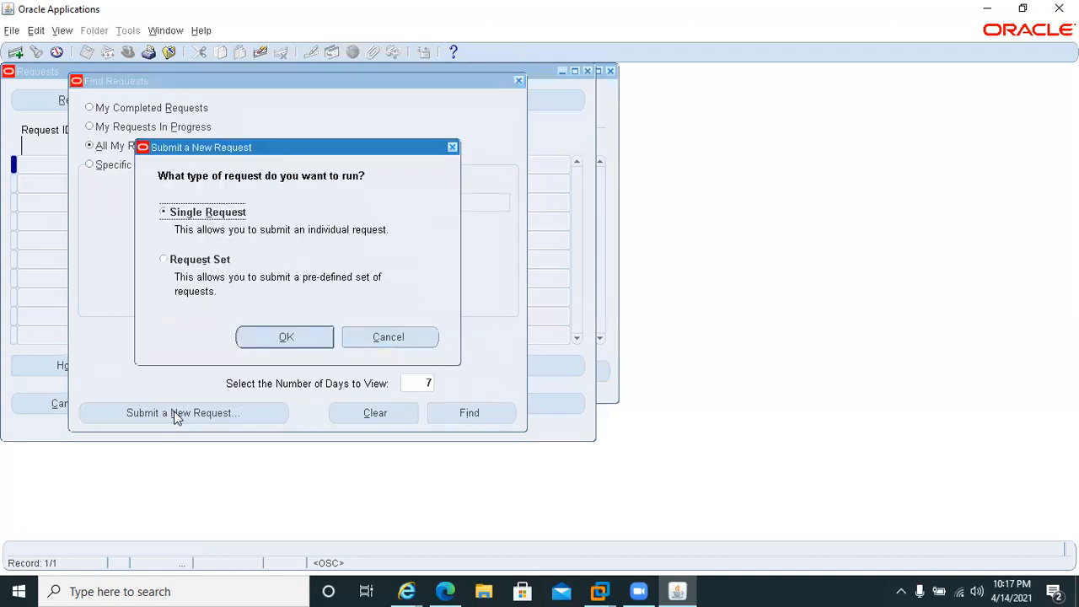
key(Return)
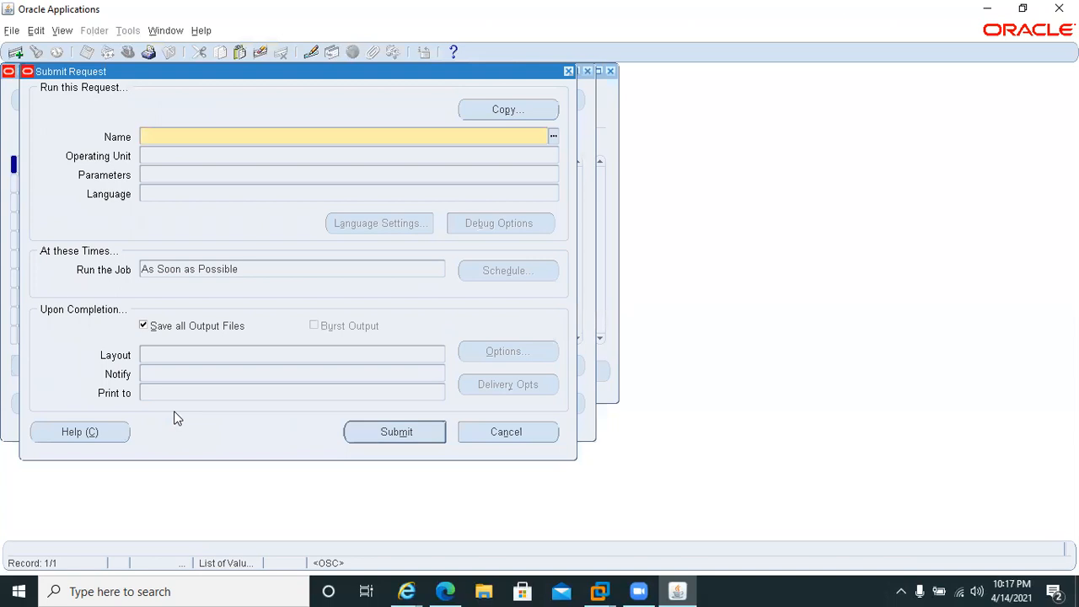
text(roll)
click(154, 171)
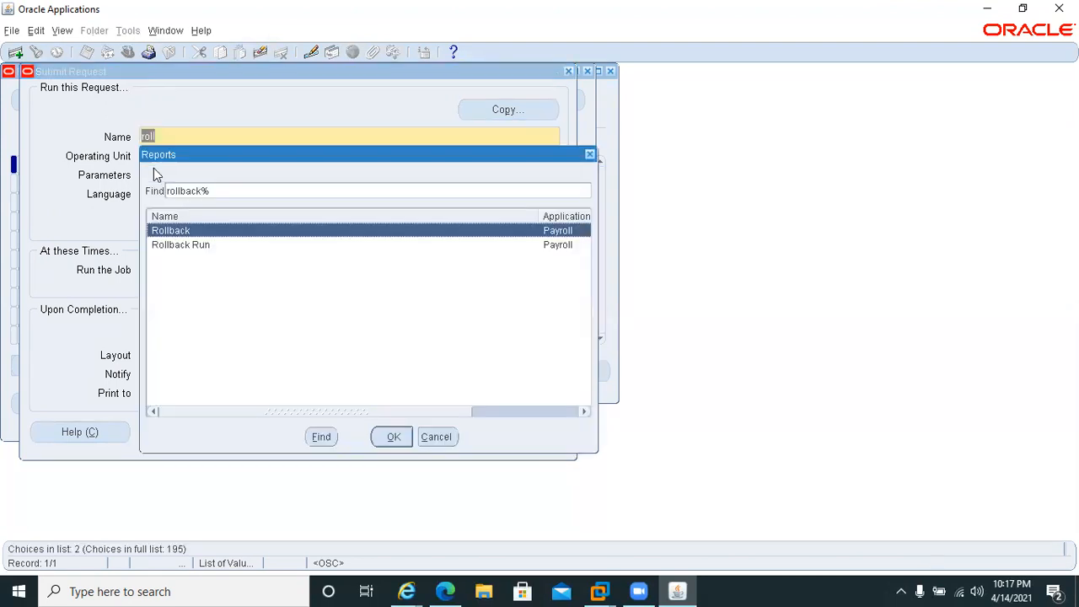
double_click(177, 233)
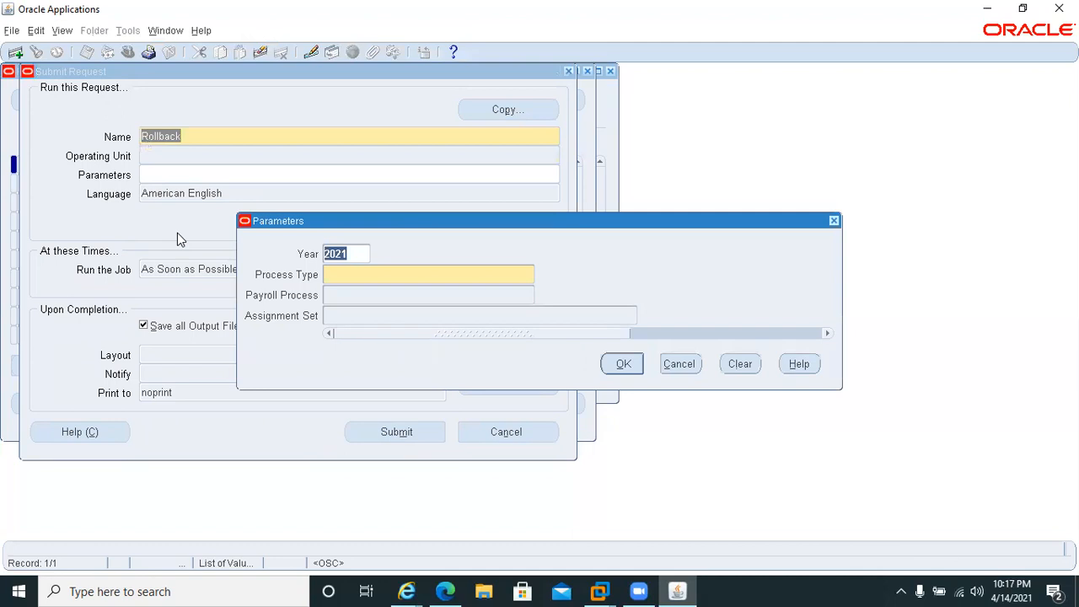
click(386, 277)
text(pr)
key(Tab)
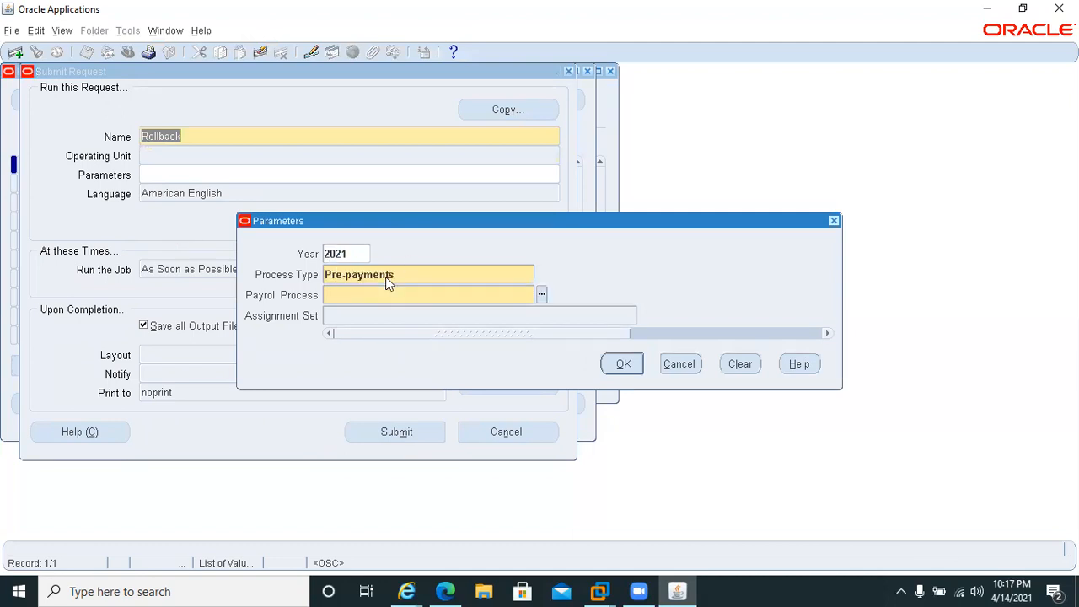
click(457, 321)
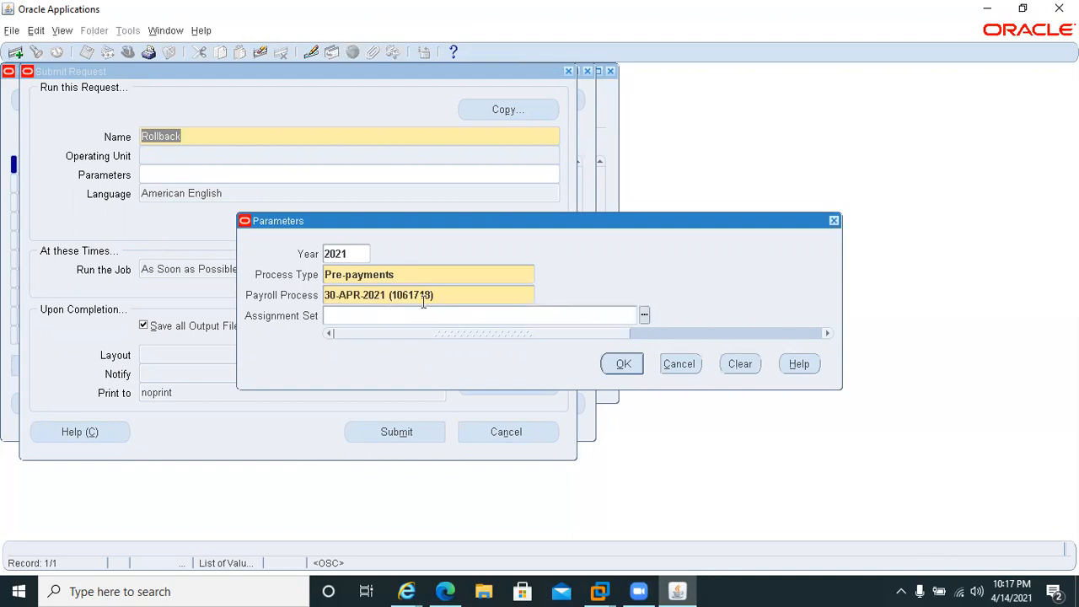
click(623, 367)
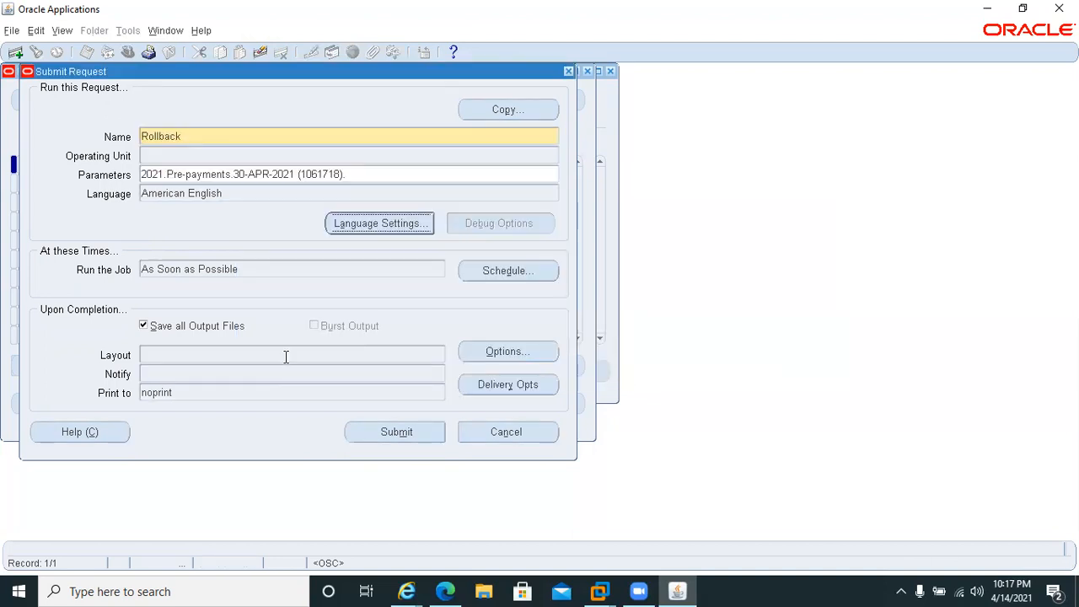
Submit the Rollback request, decline submitting another one, and list all of your requests.
click(406, 435)
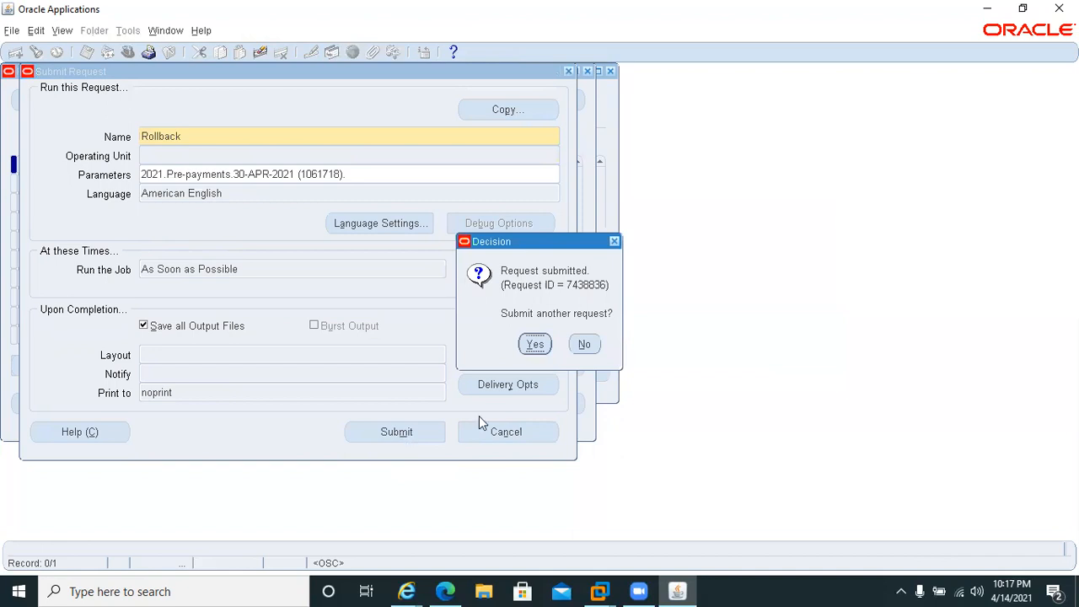
click(582, 344)
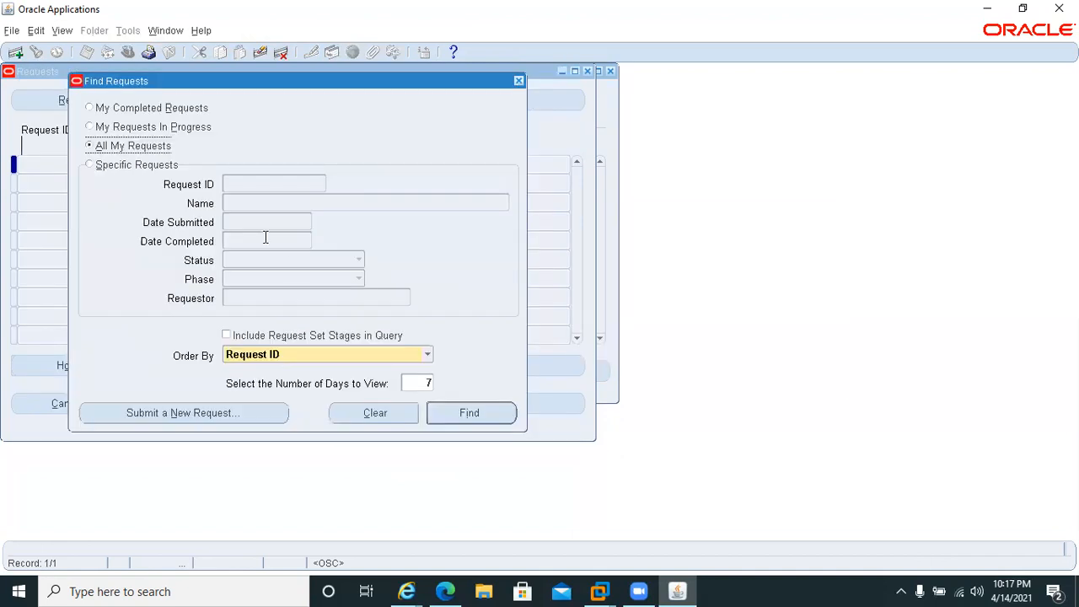
click(462, 415)
Refresh the requests list repeatedly until the Rollback request and its Payroll Worker Processes have finished.
click(46, 101)
click(47, 101)
click(48, 102)
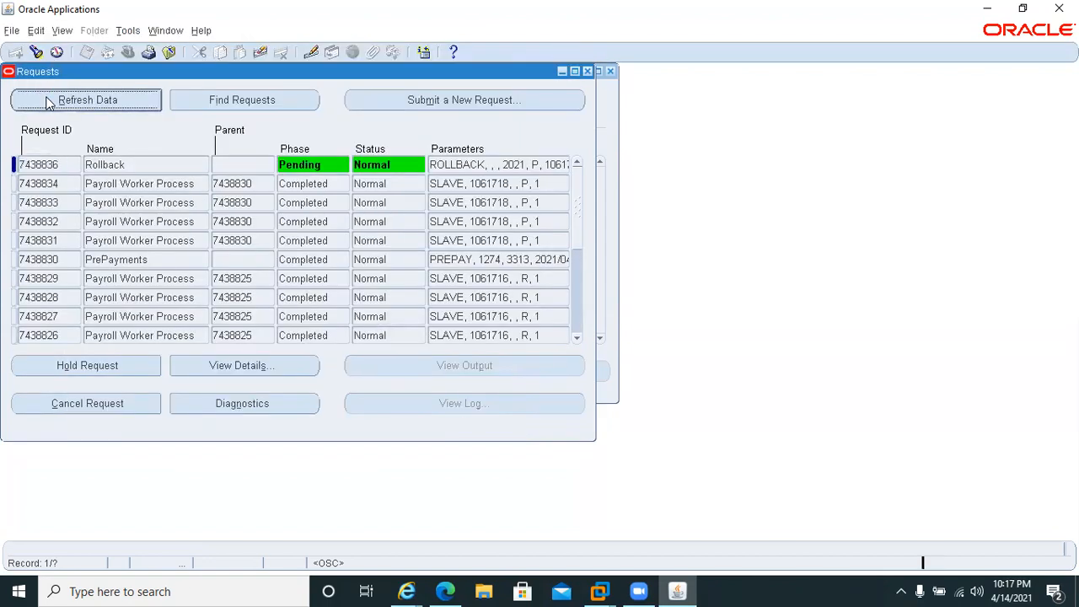
click(48, 102)
click(48, 101)
click(48, 102)
click(46, 102)
click(46, 102)
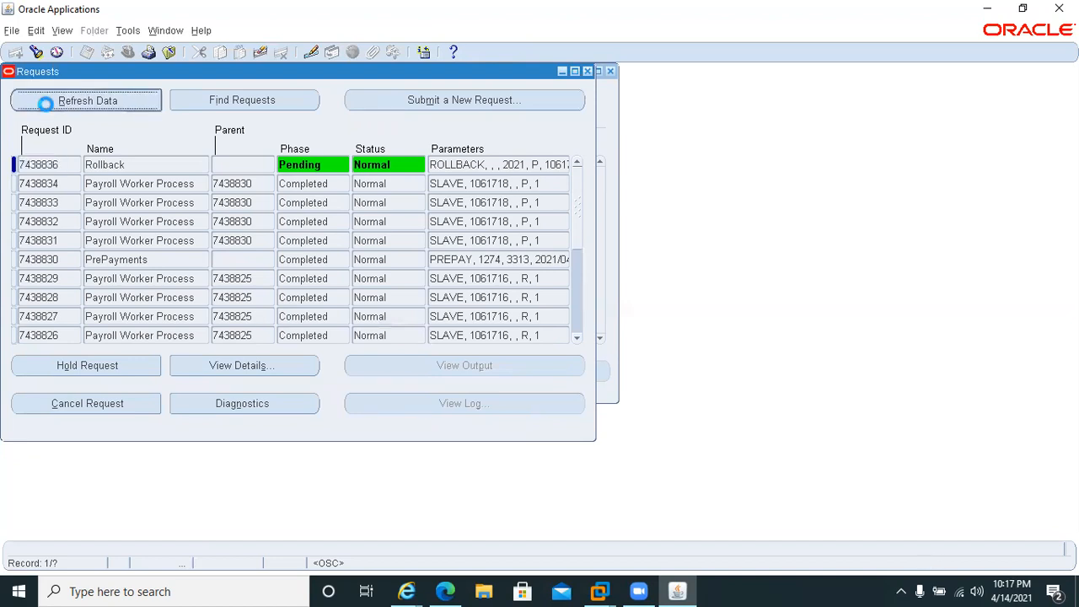
click(46, 104)
click(46, 104)
click(46, 105)
click(46, 107)
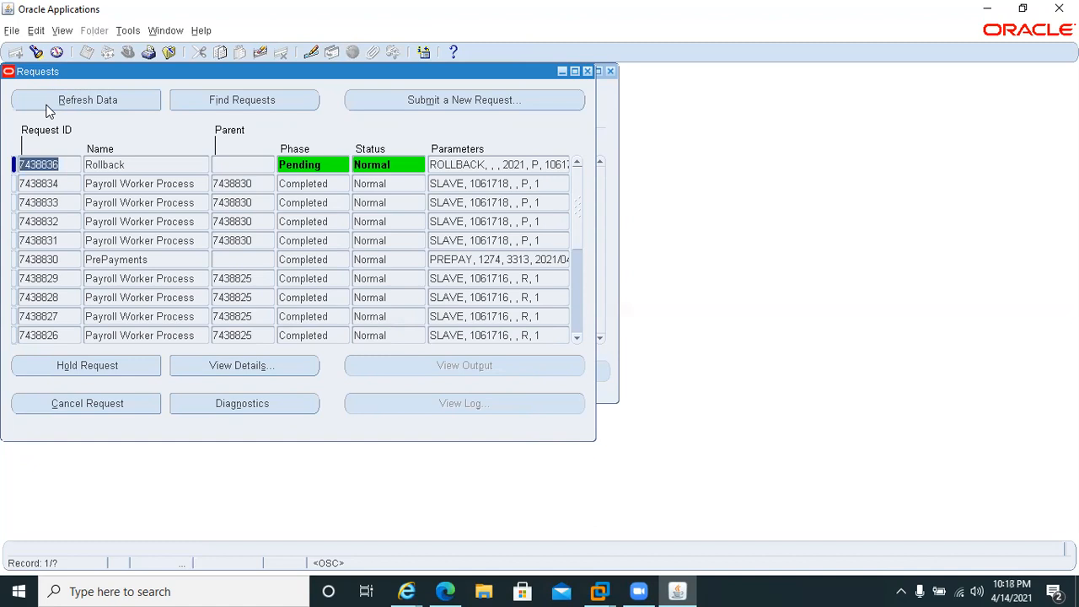
click(46, 107)
click(47, 106)
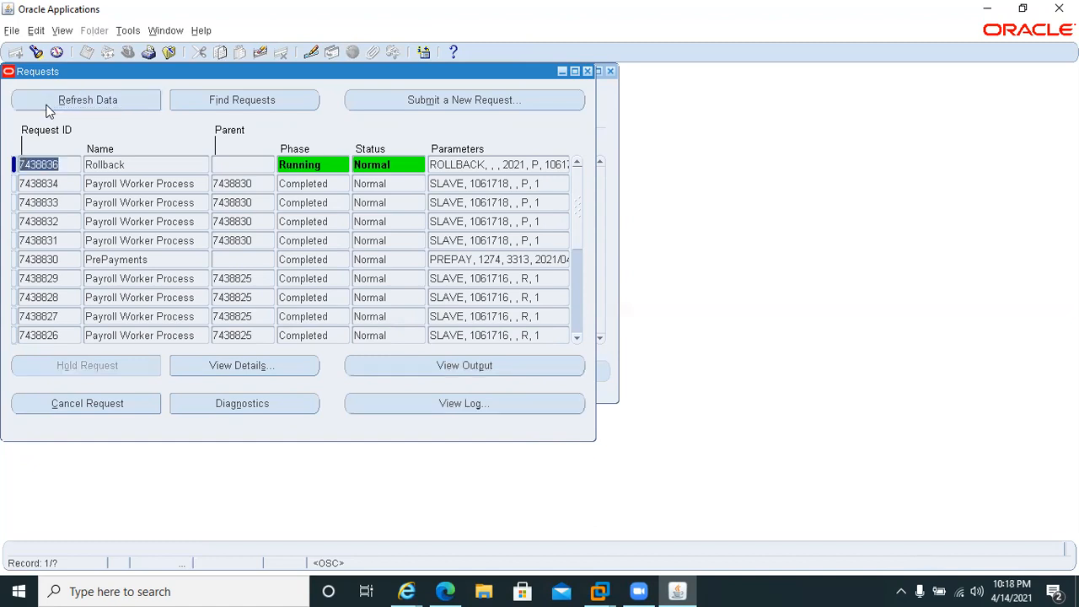
click(46, 106)
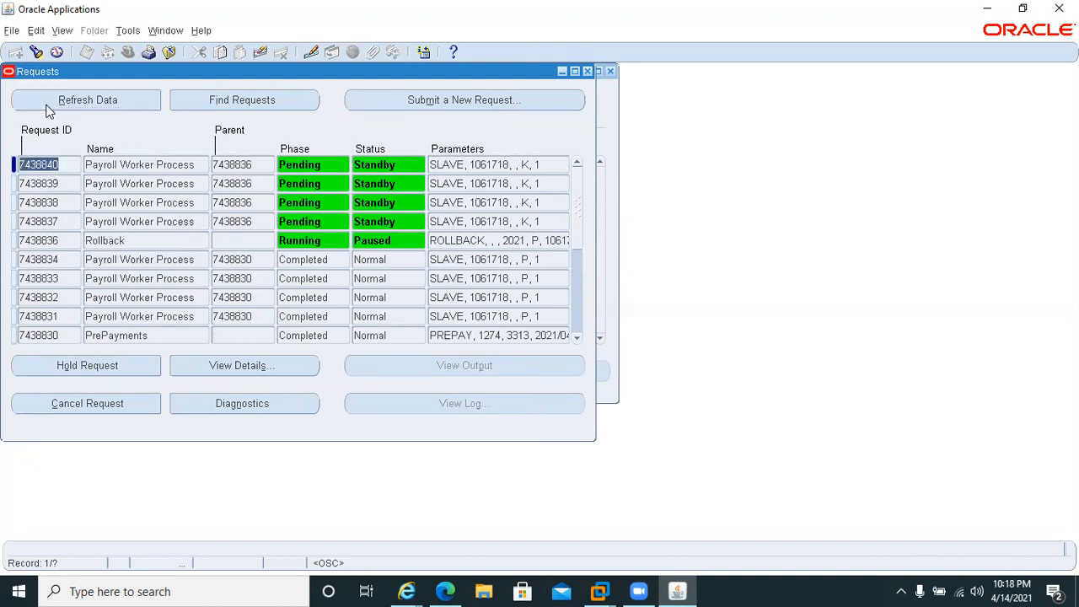
click(47, 106)
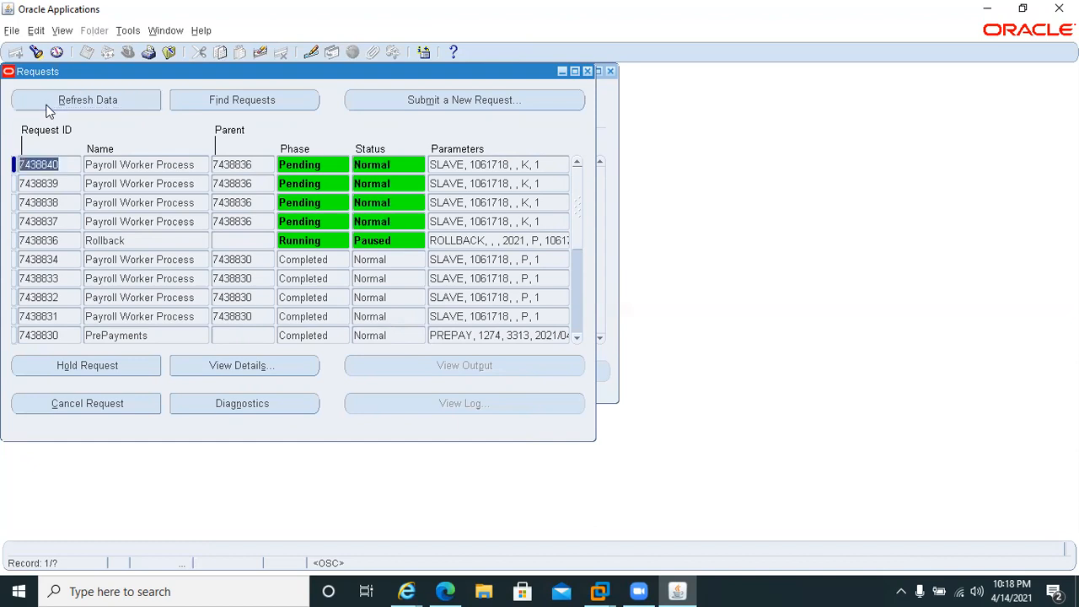
click(46, 106)
click(46, 106)
click(46, 107)
click(47, 106)
click(46, 106)
click(46, 106)
click(46, 106)
click(46, 106)
click(46, 106)
click(46, 106)
click(47, 107)
click(46, 106)
click(46, 107)
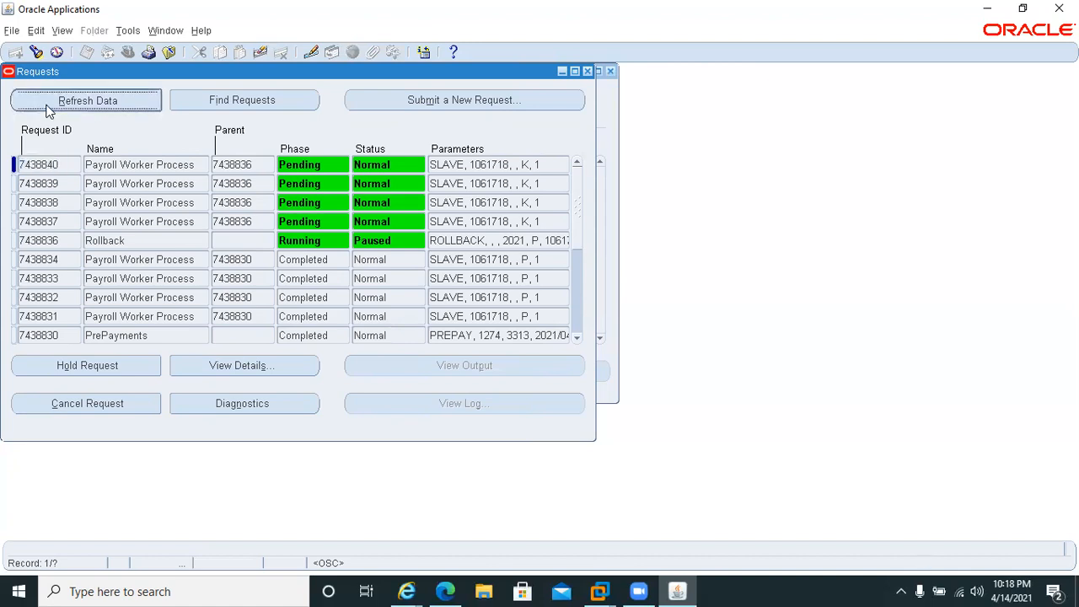
click(47, 105)
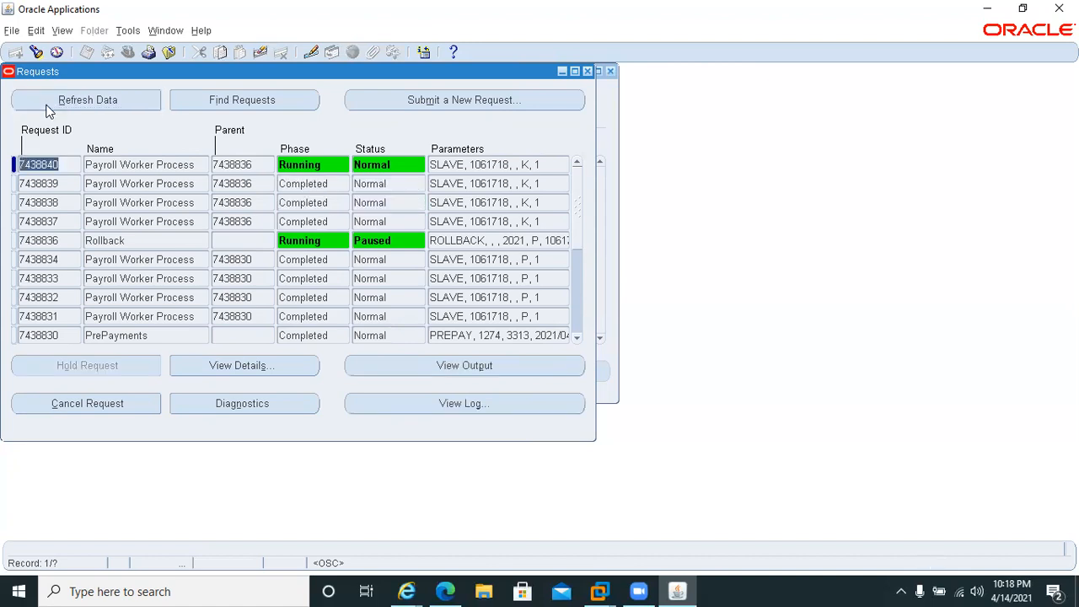
click(47, 106)
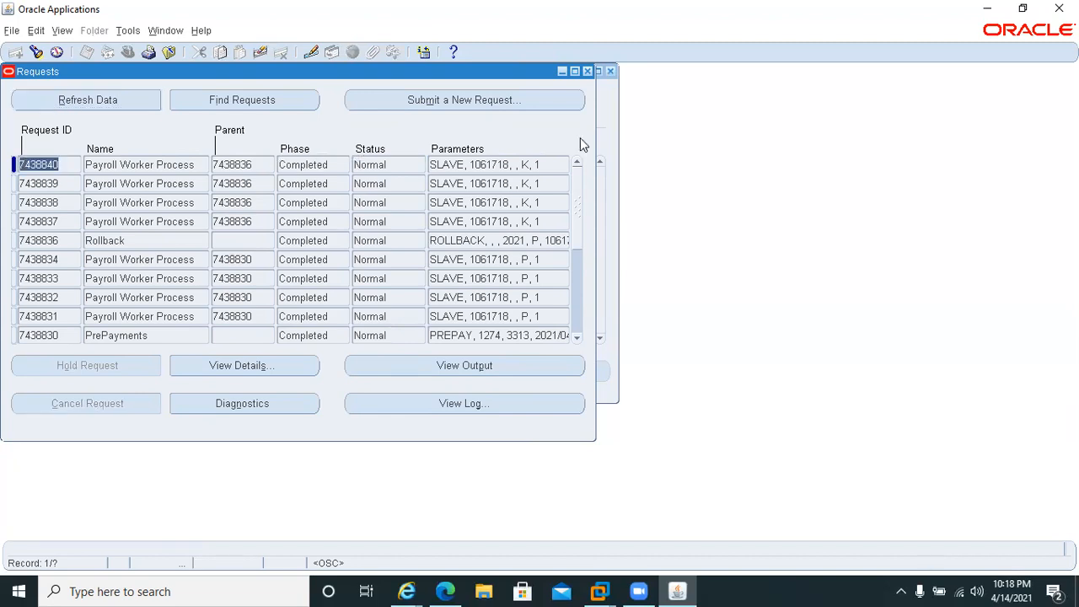
Query the April 2021 Monthly Payroll processes again to check the rollback, and return to the requests list.
click(604, 121)
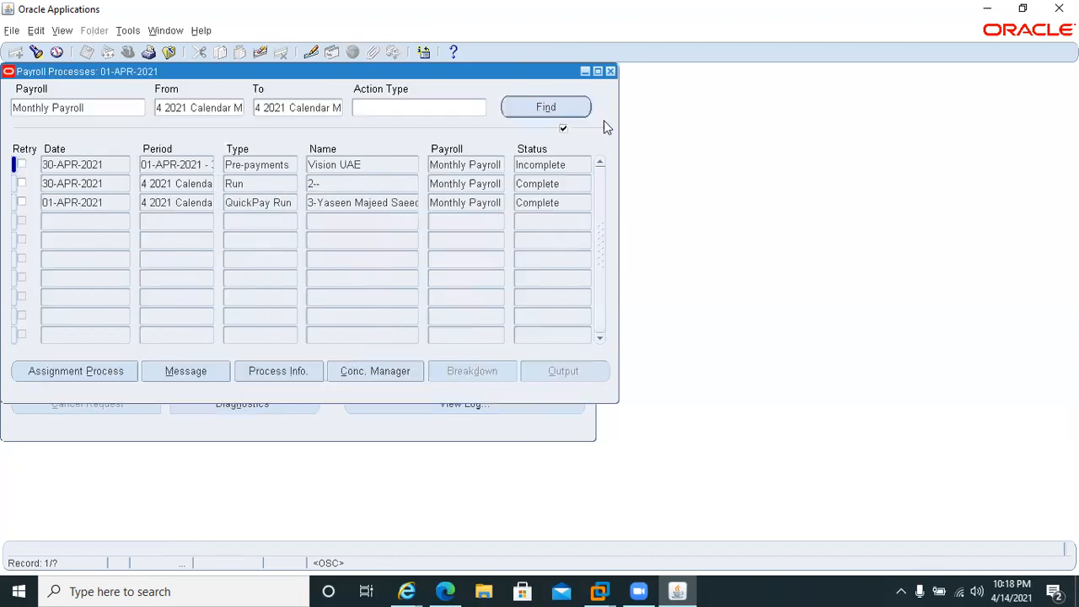
click(550, 107)
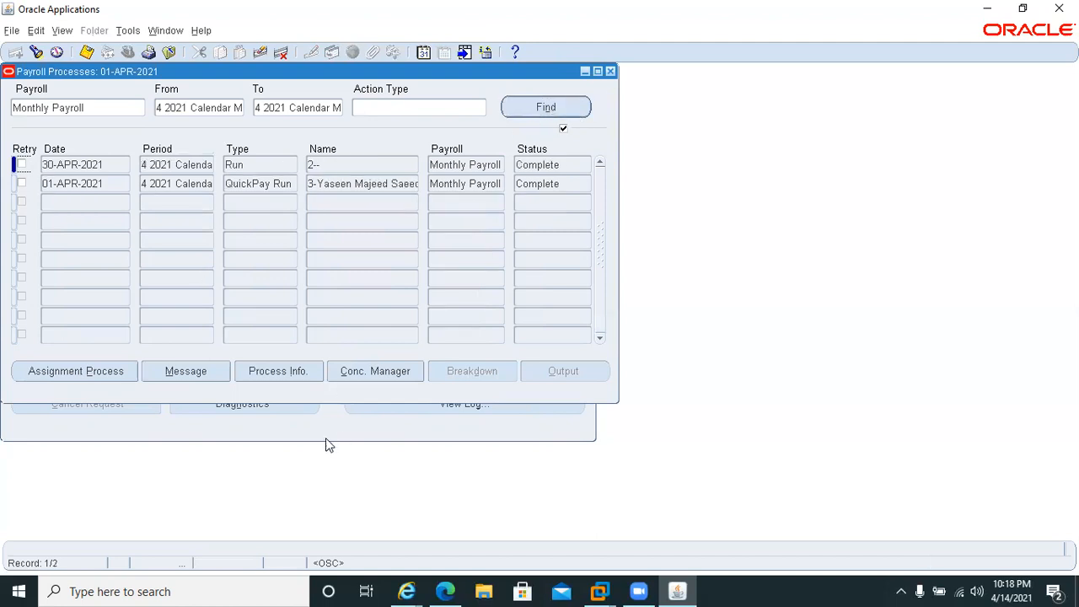
click(335, 417)
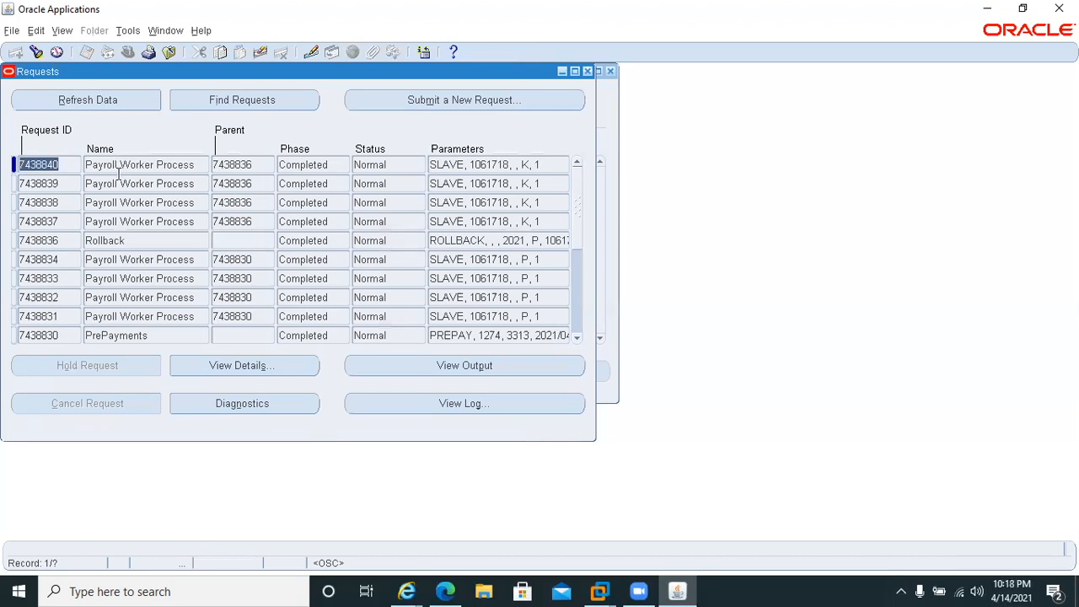
Start a new single concurrent request and choose the PrePayments process for it.
click(409, 102)
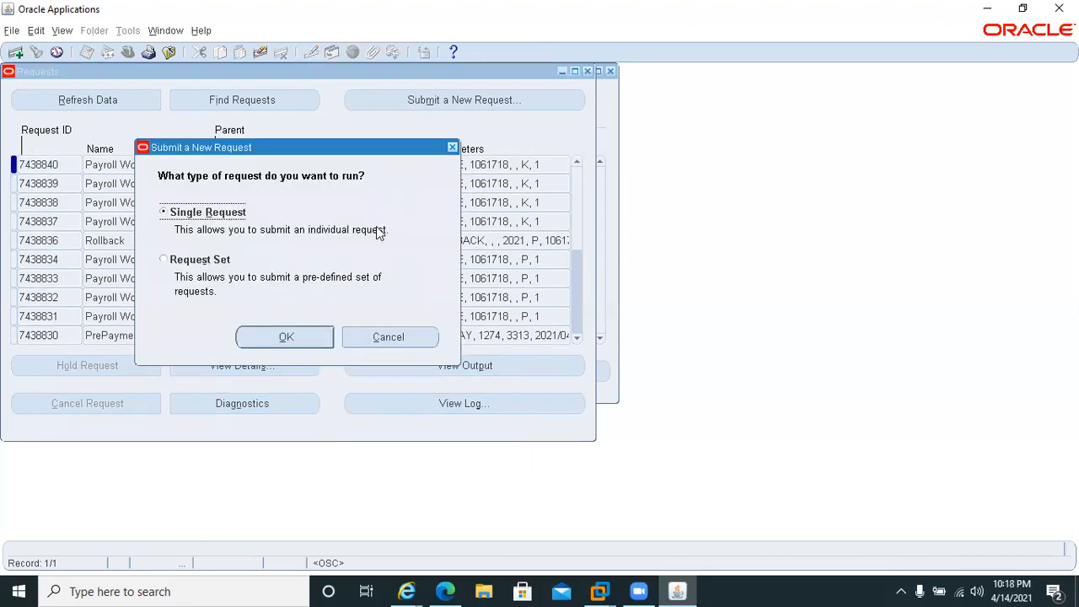
click(264, 337)
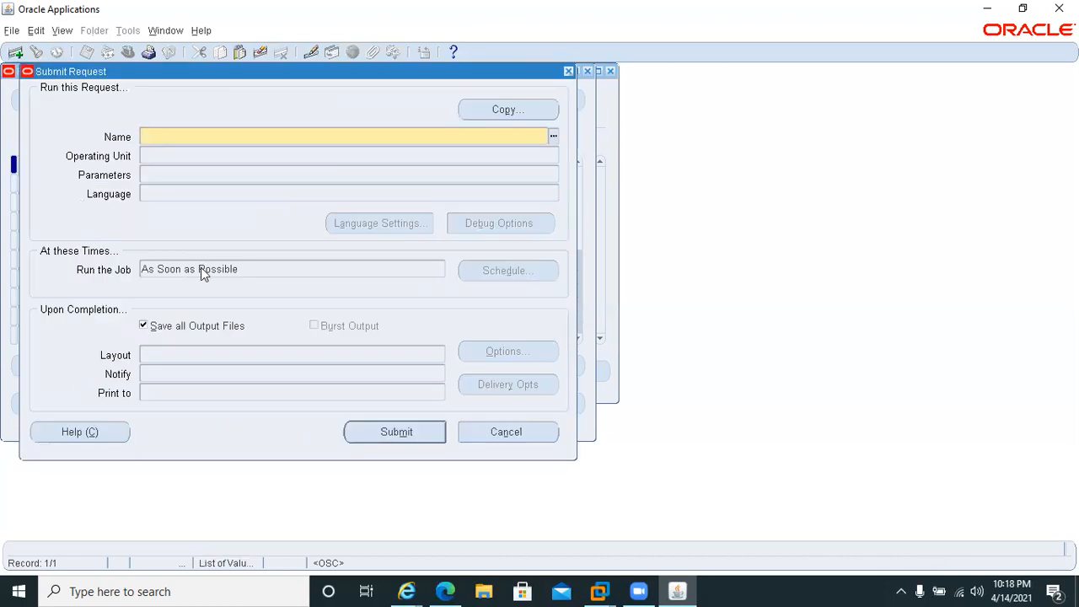
text(pre)
key(Tab)
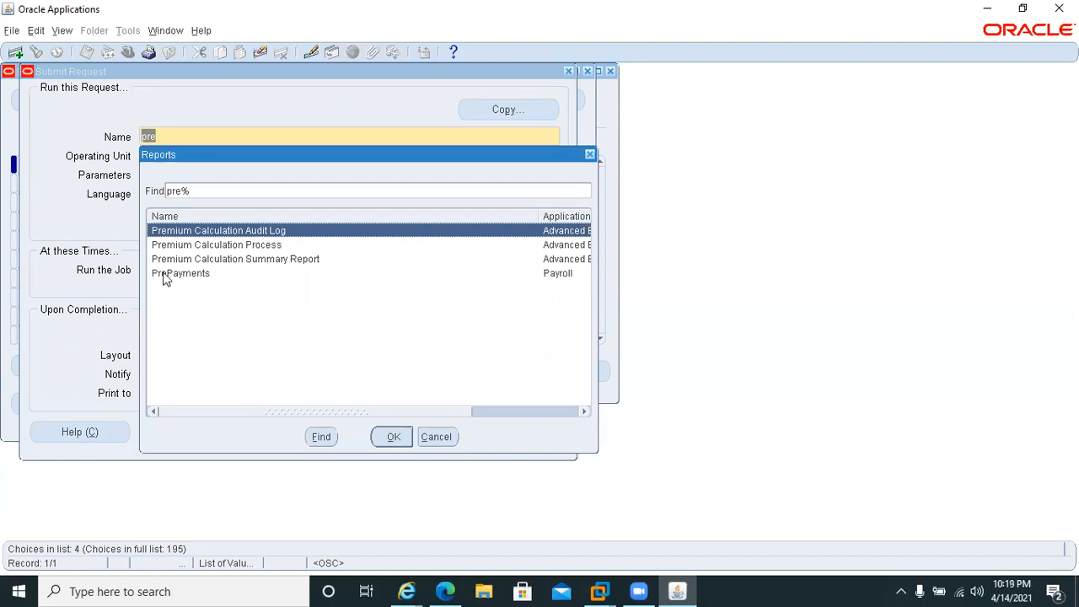
click(166, 275)
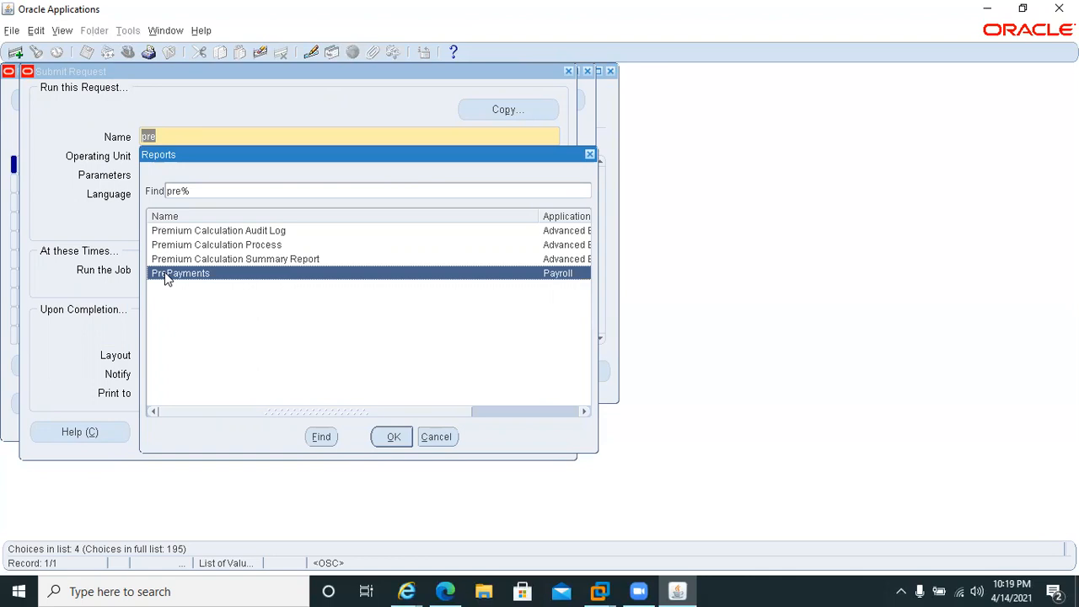
double_click(166, 275)
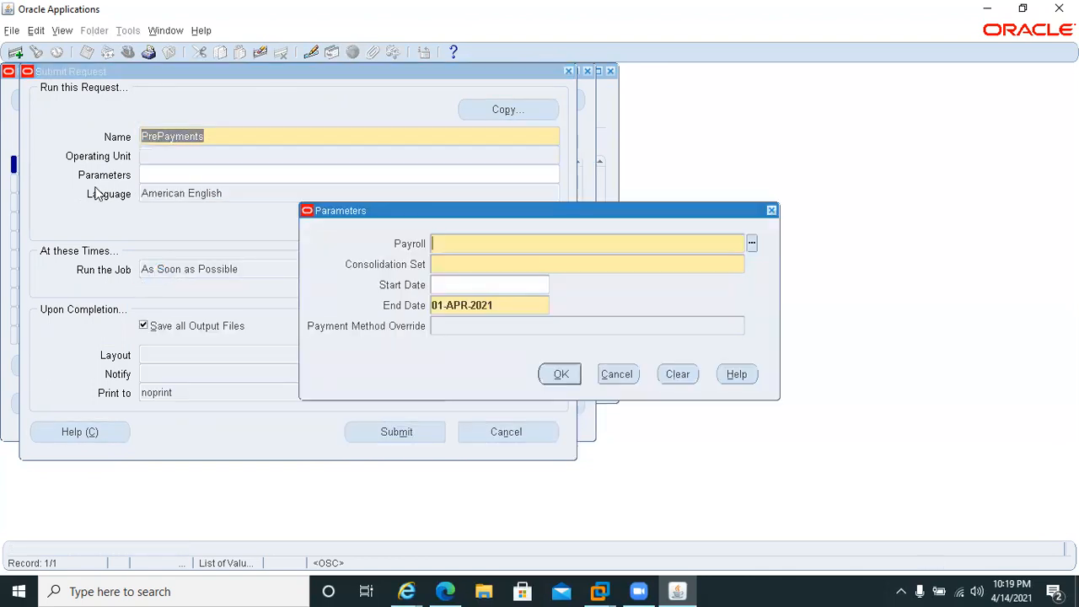
Set the PrePayments parameters to Monthly Payroll, start date 01-APR-2021 and end date 30-APR-2021, and submit only this request.
text(mon)
key(Tab)
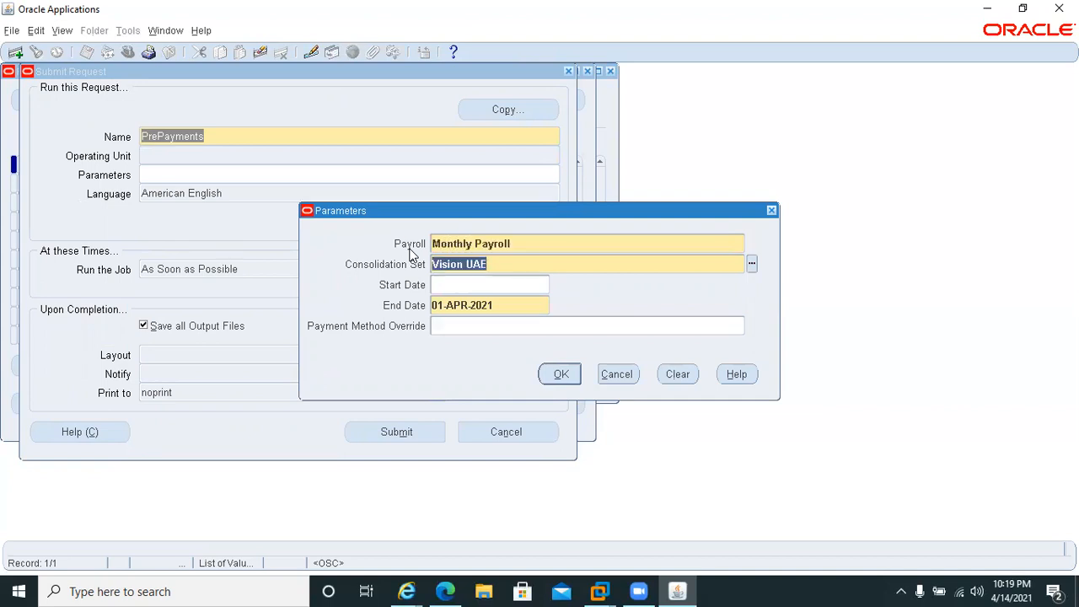
click(441, 287)
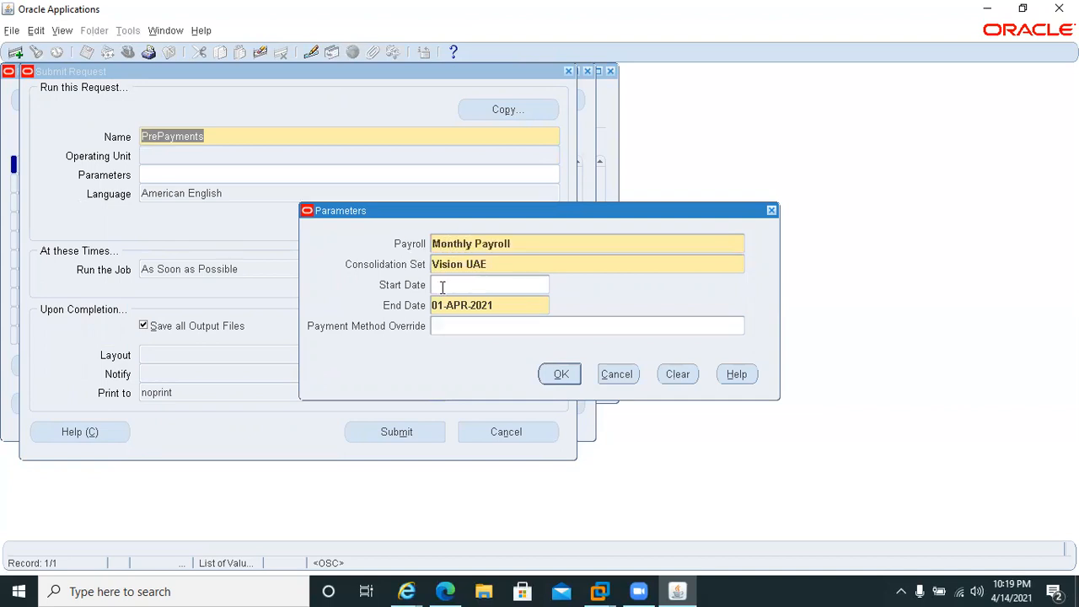
text(01apr2021)
key(Tab)
key(Home)
key(Delete)
key(Delete)
text(30)
click(548, 377)
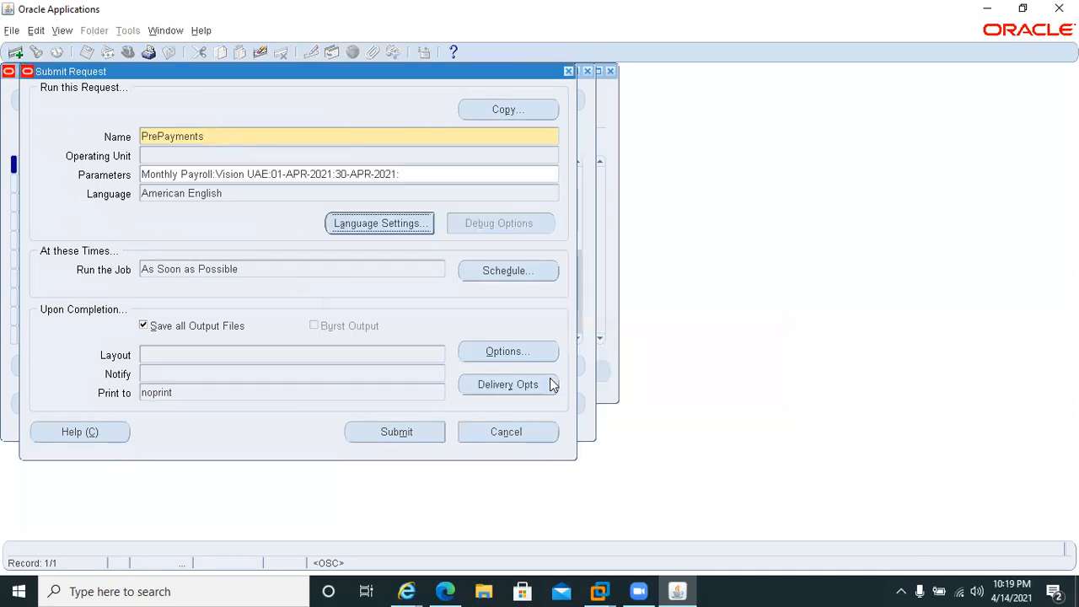
click(407, 431)
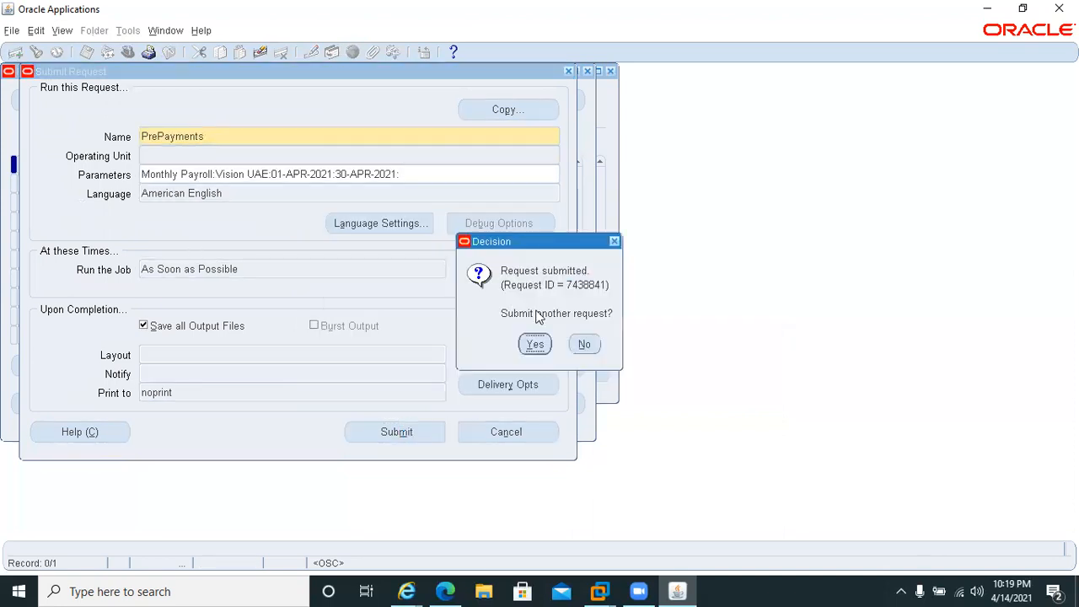
click(583, 350)
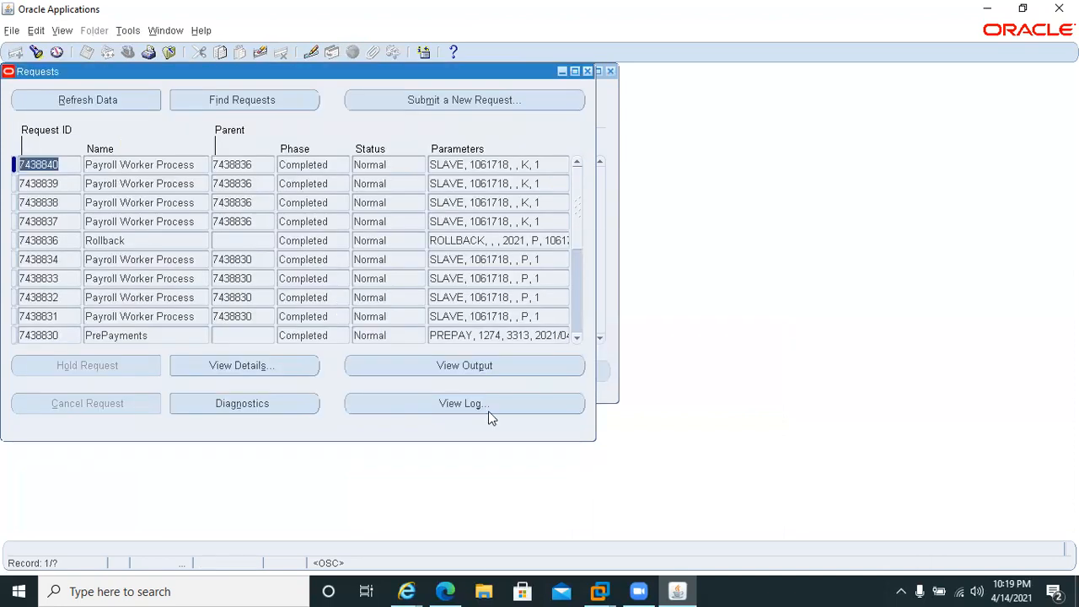
Refresh the requests list repeatedly until the new PrePayments request and its worker processes have finished.
click(46, 108)
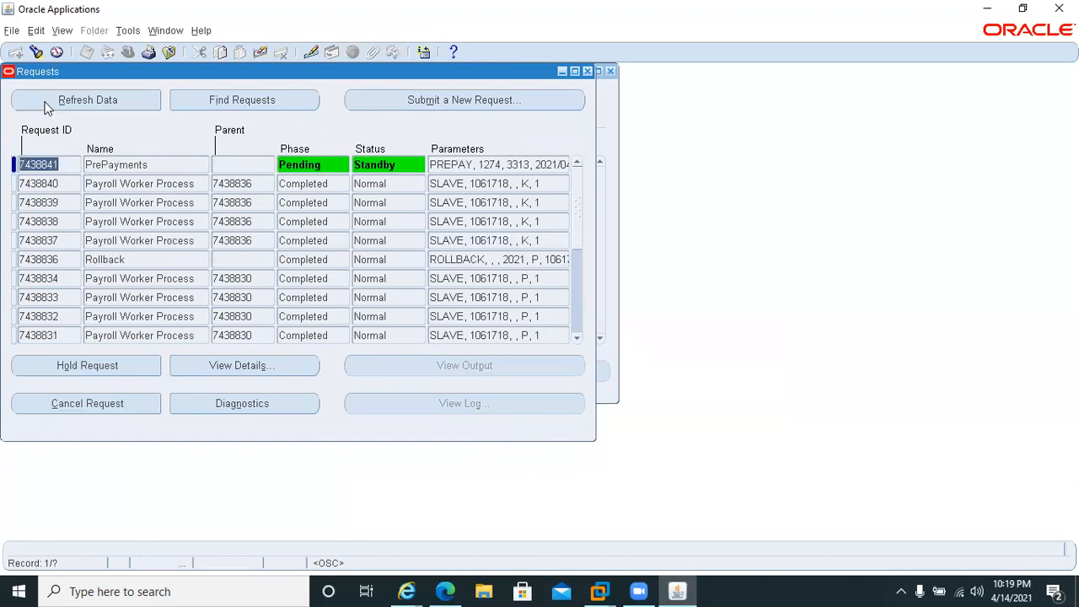
click(43, 101)
click(43, 101)
click(43, 101)
click(43, 101)
click(46, 108)
click(46, 108)
click(46, 108)
click(46, 109)
click(46, 109)
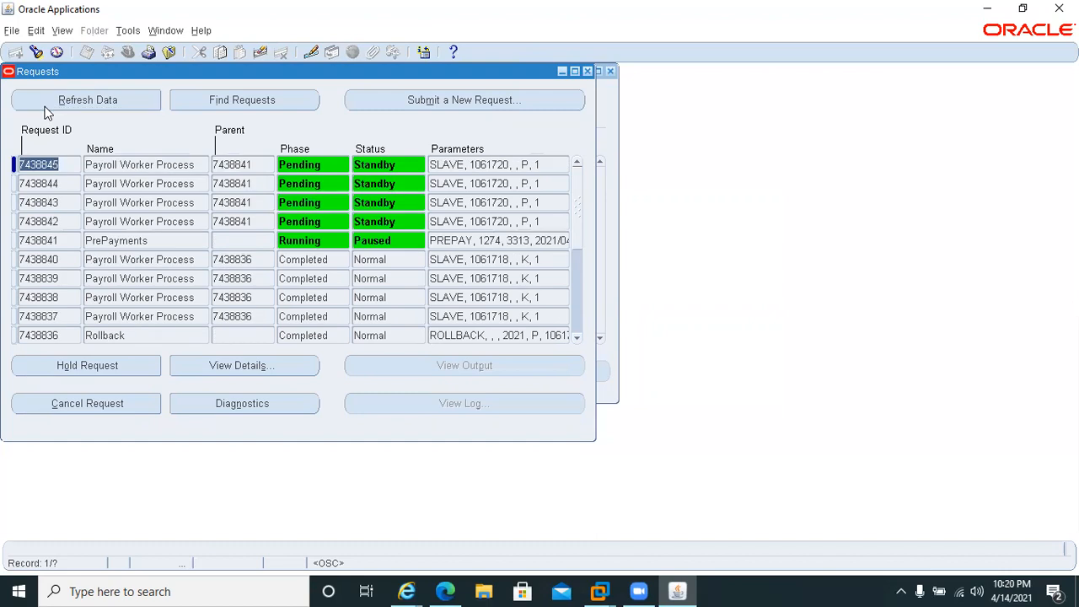
click(28, 96)
click(33, 107)
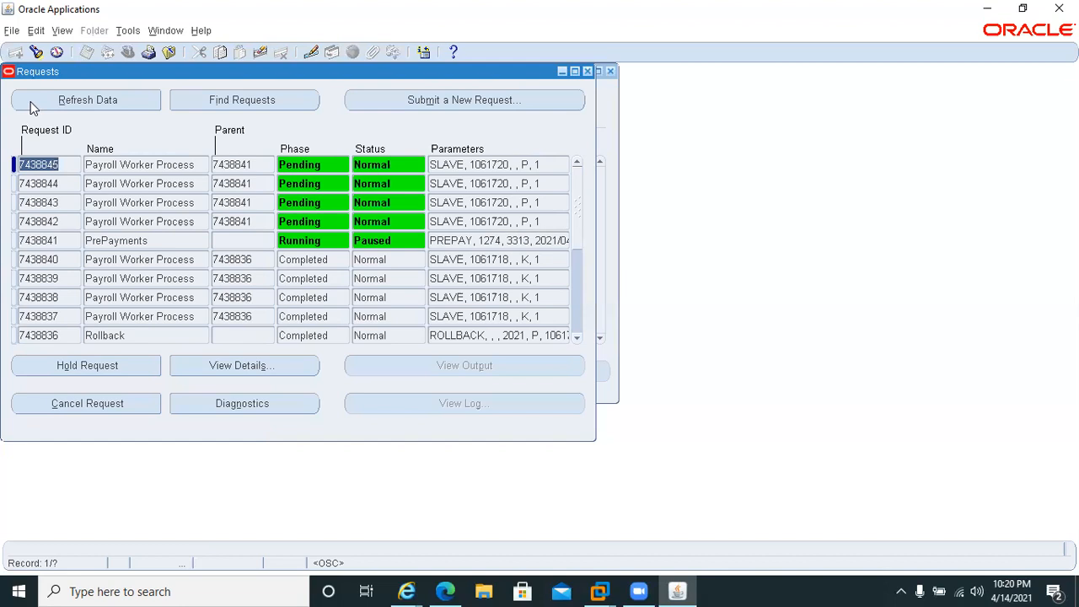
click(31, 101)
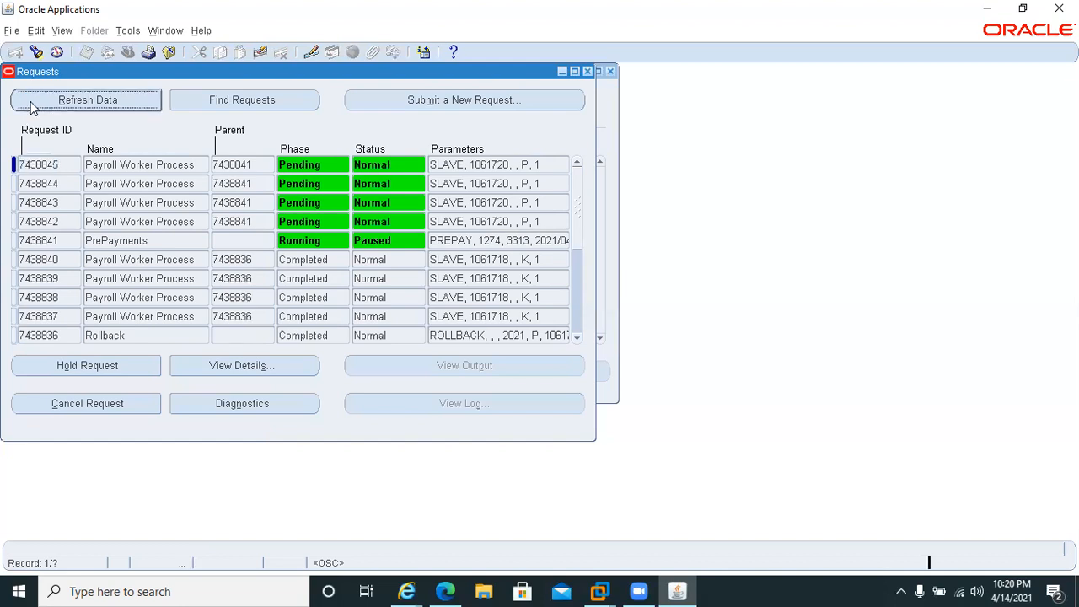
click(31, 101)
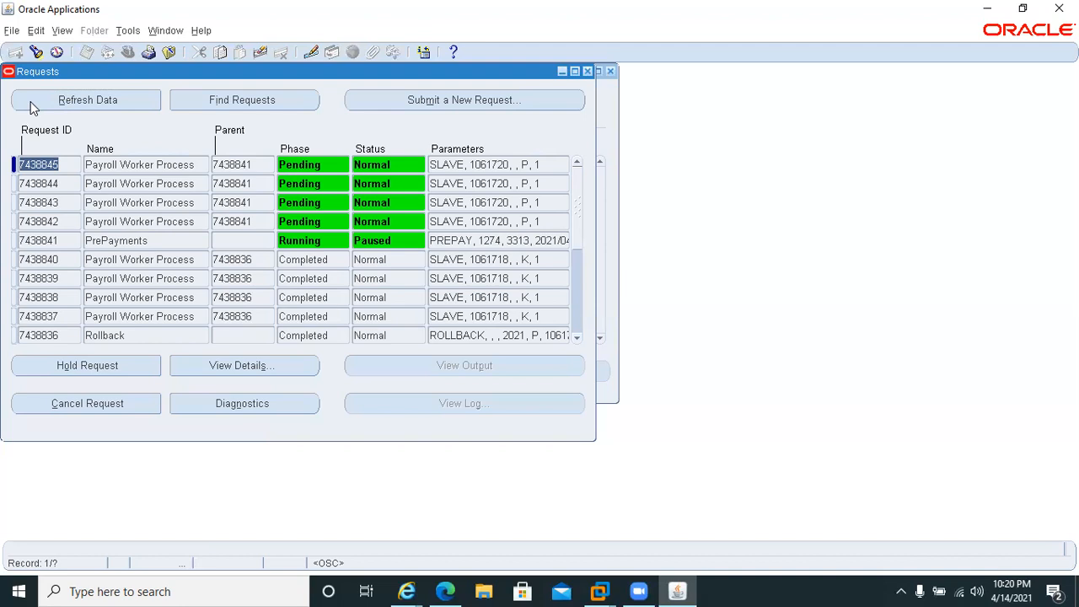
click(30, 101)
click(31, 101)
click(30, 102)
click(31, 101)
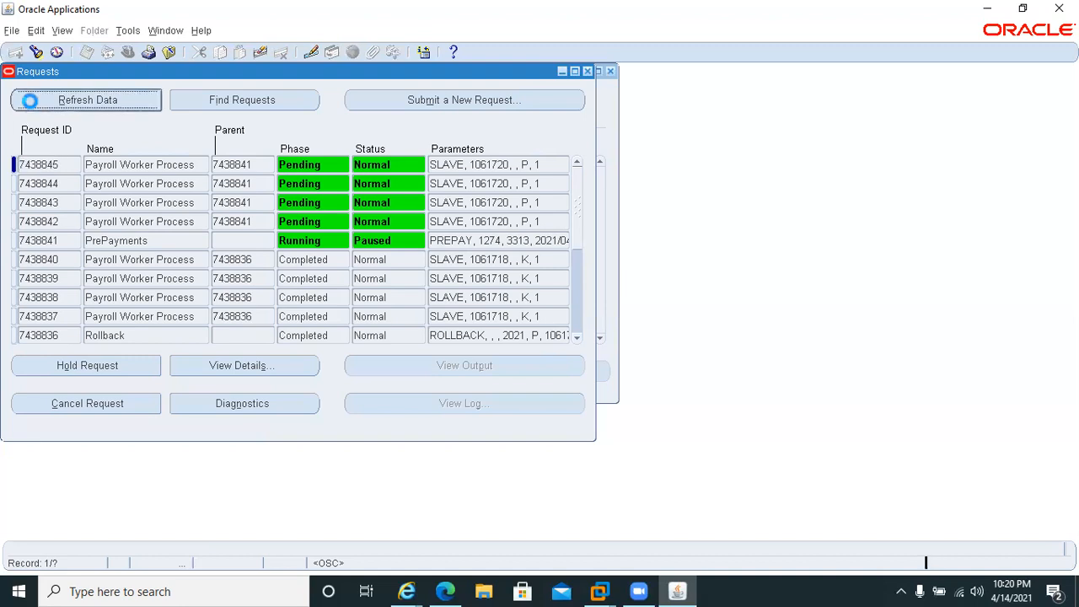
click(30, 101)
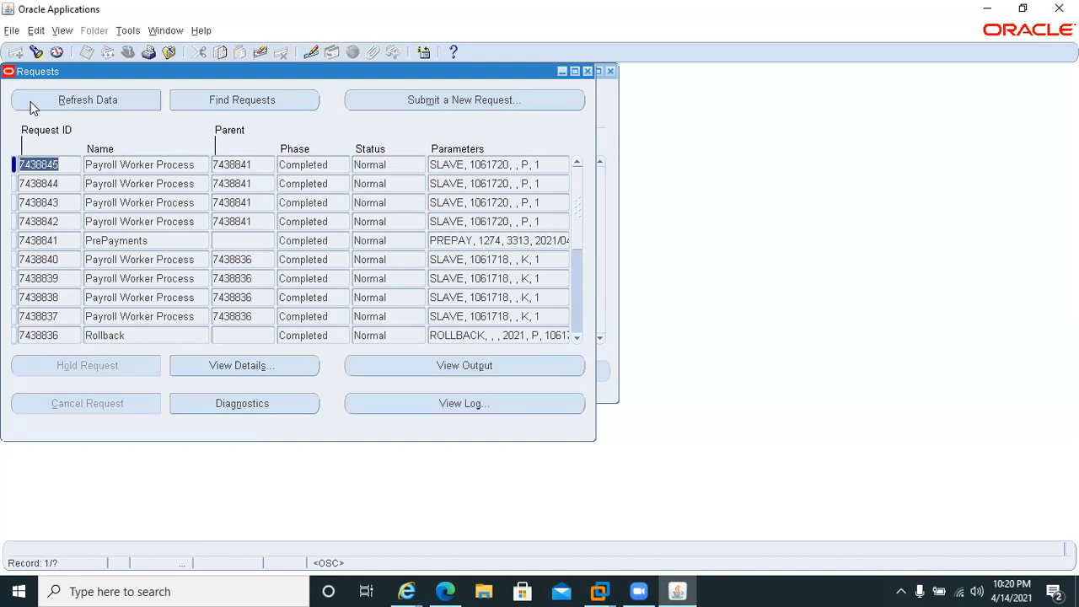
Query the April 2021 Monthly Payroll processes again and check the status of the new Pre-payments run.
click(600, 119)
click(563, 110)
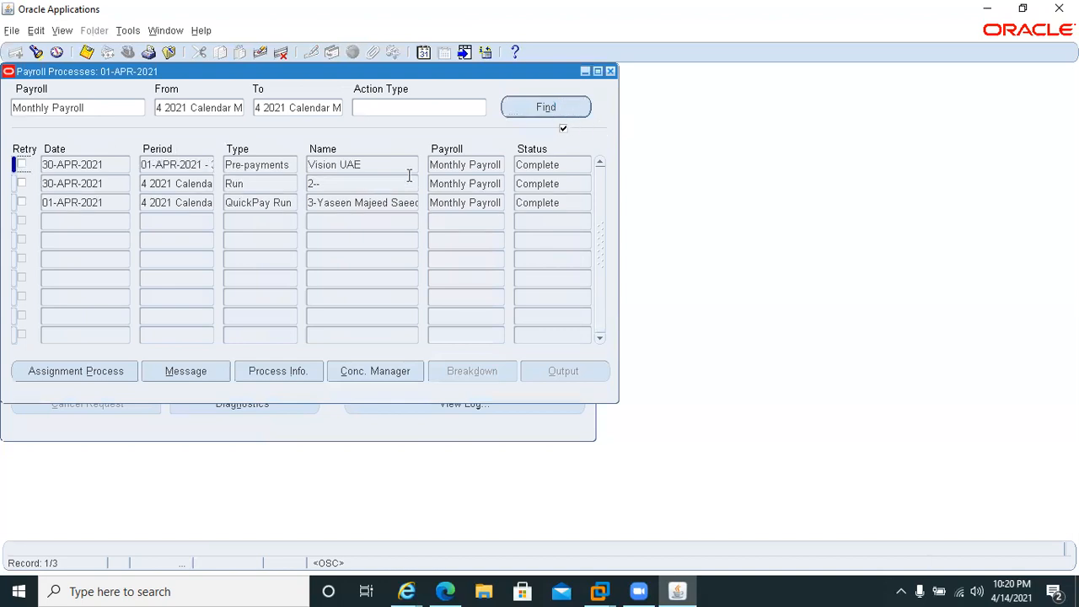
click(565, 164)
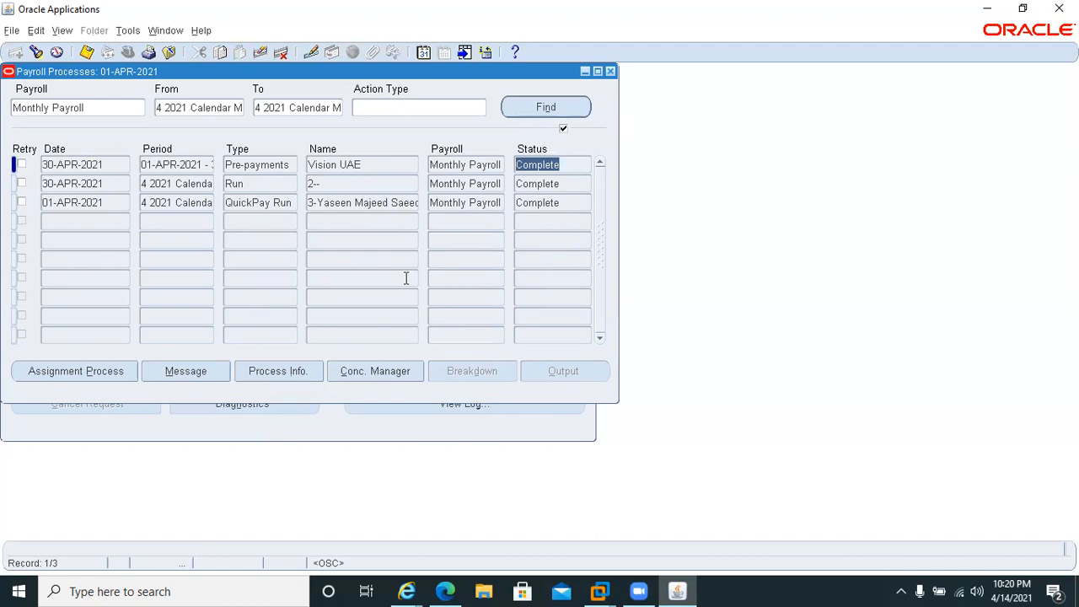
Open the assignment processes of the new Pre-payments run and query them for assignment 70.
click(98, 375)
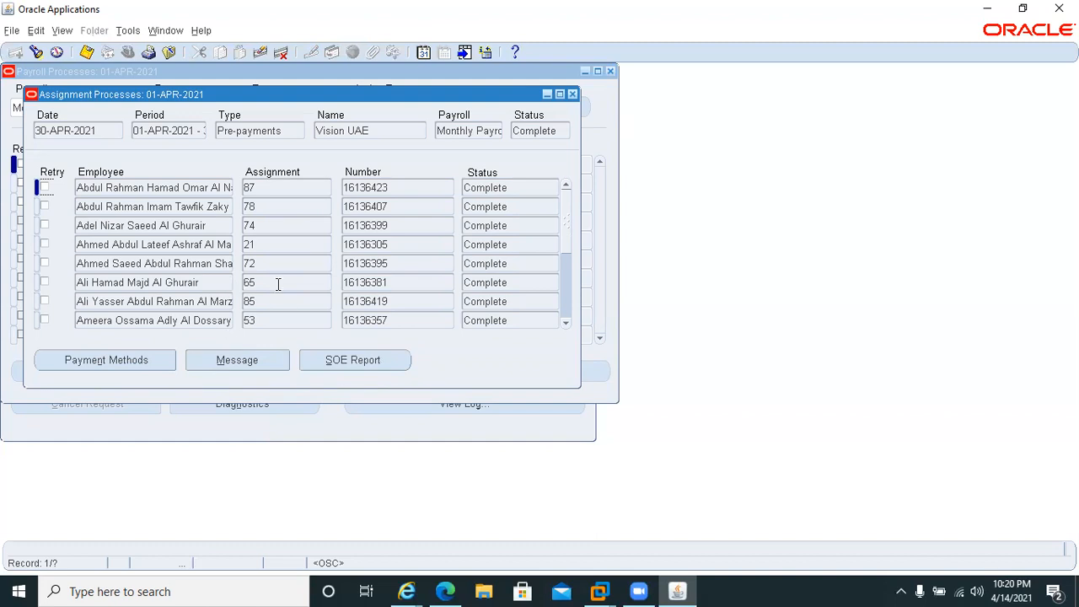
key(F11)
click(284, 187)
text(70)
key(ctrl+F11)
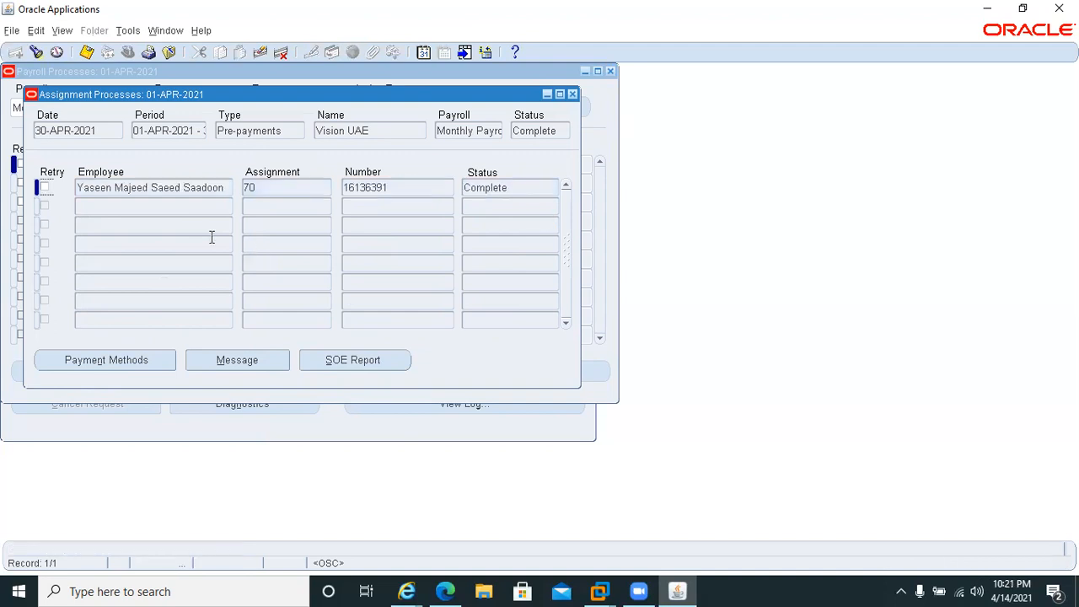
Review the payment methods of the queried assignment, and close the Payment Methods and Assignment Processes forms.
click(152, 364)
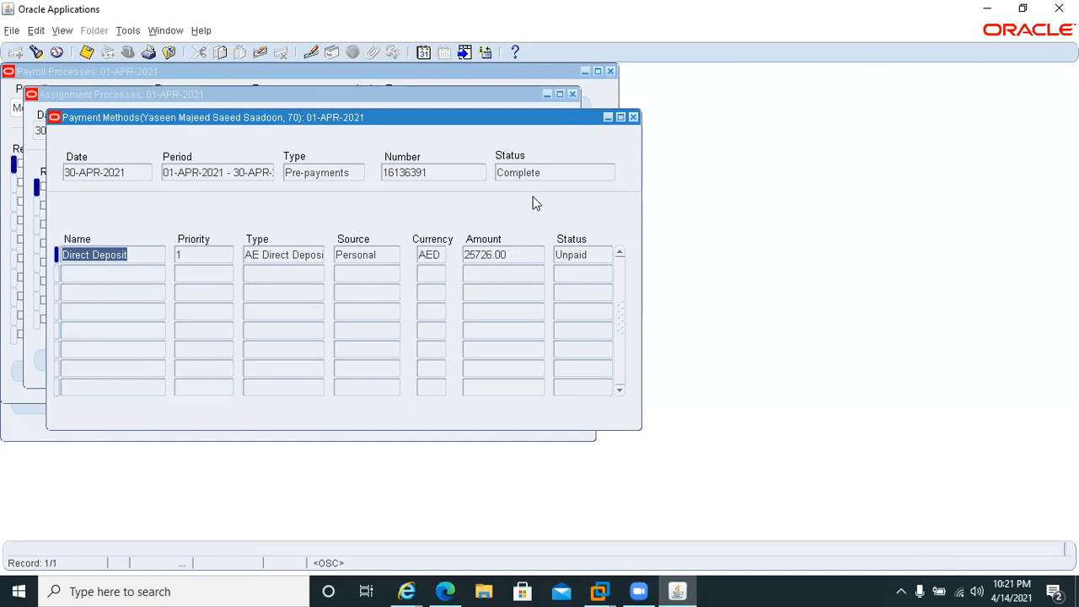
click(632, 117)
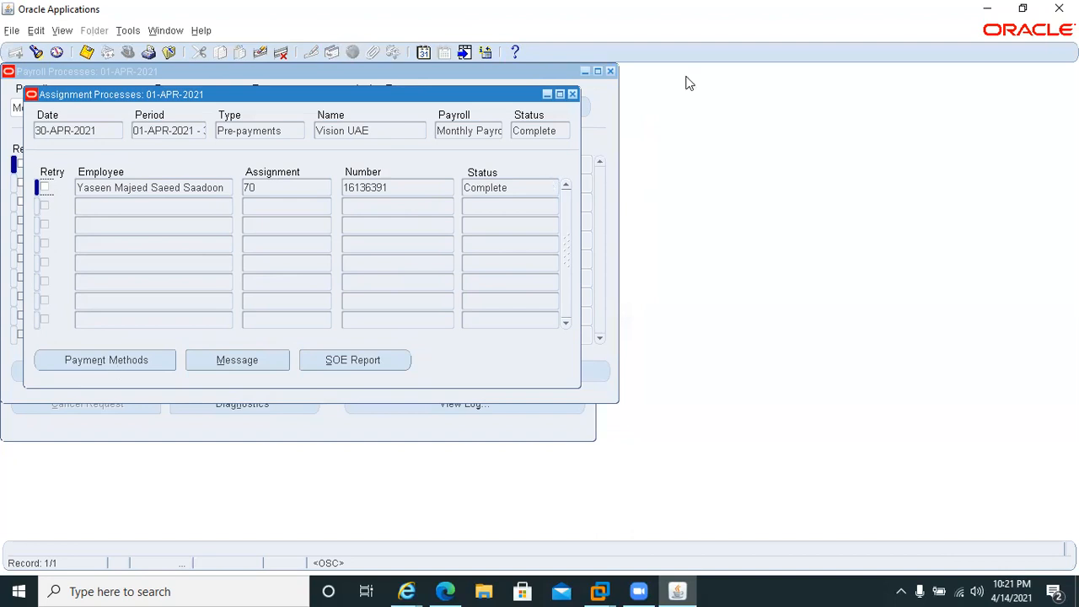
click(572, 94)
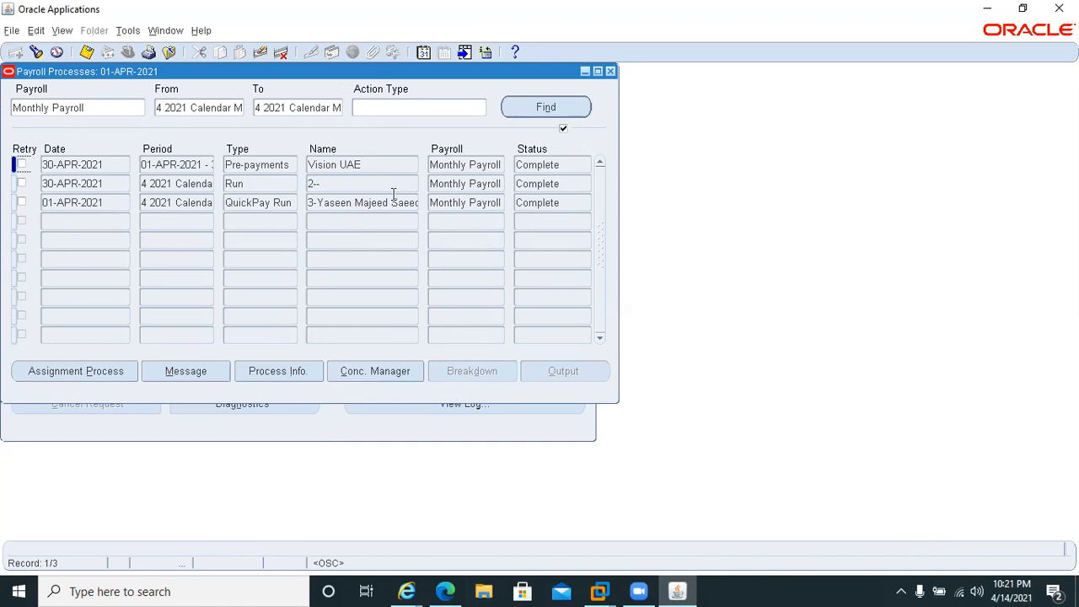
Open the Find Requests form from the payroll processes.
click(60, 31)
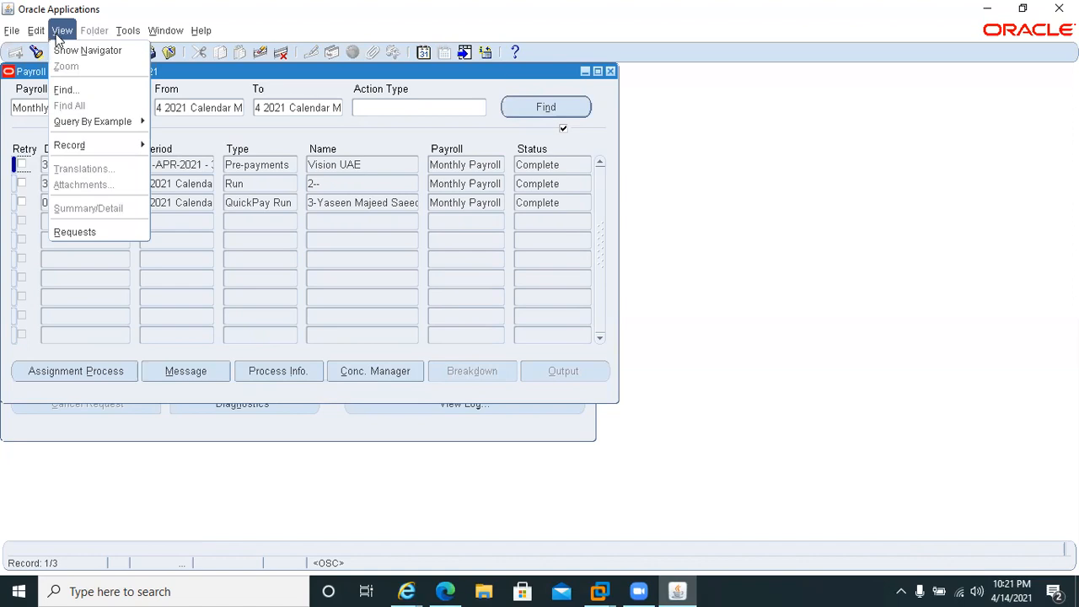
click(87, 233)
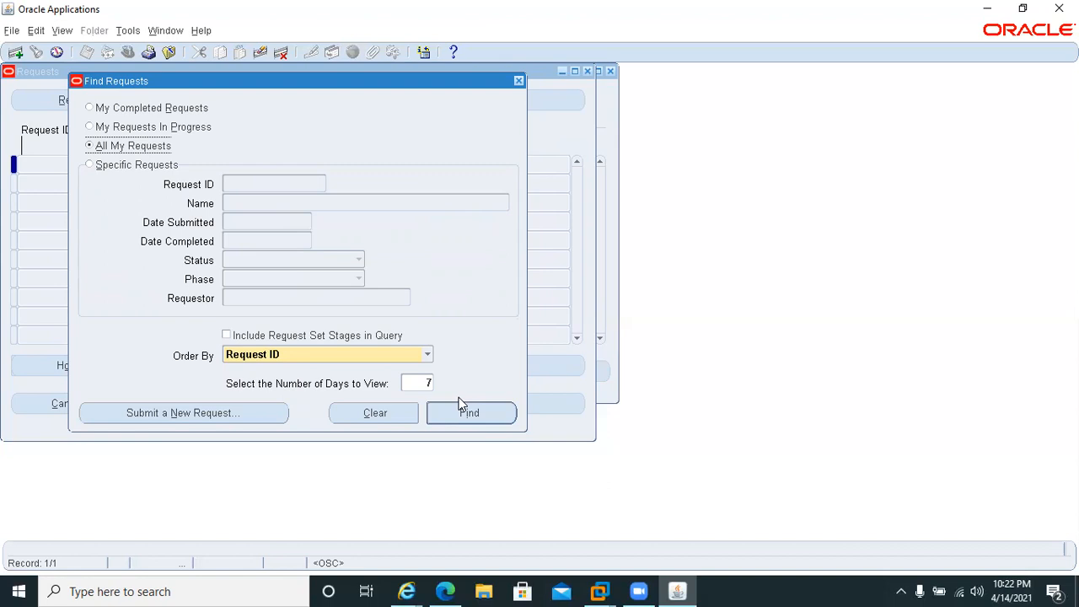
Start a new single request for the Costing process.
click(209, 416)
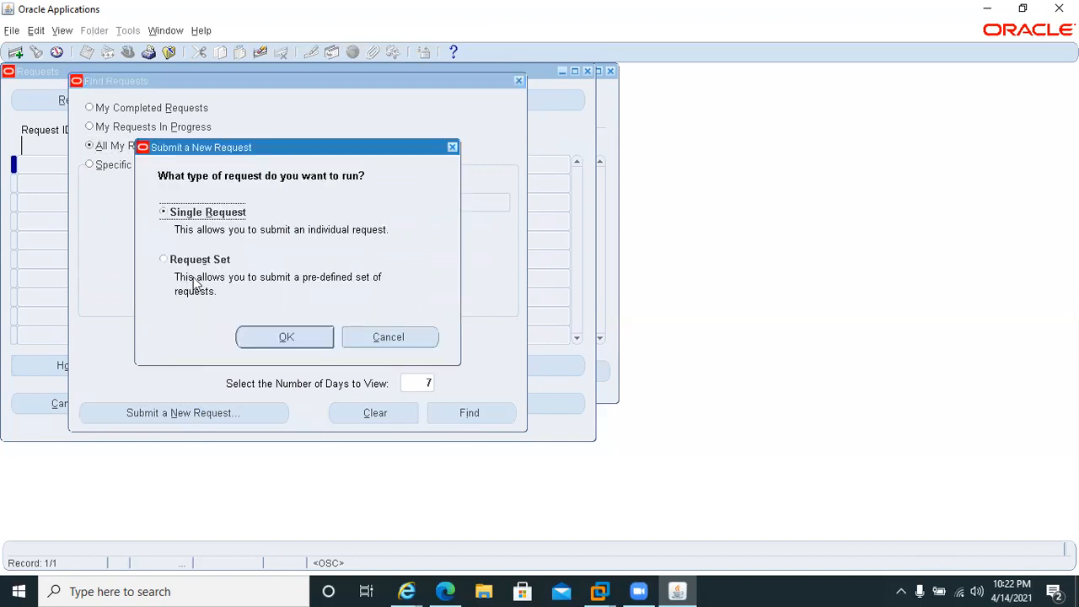
click(287, 336)
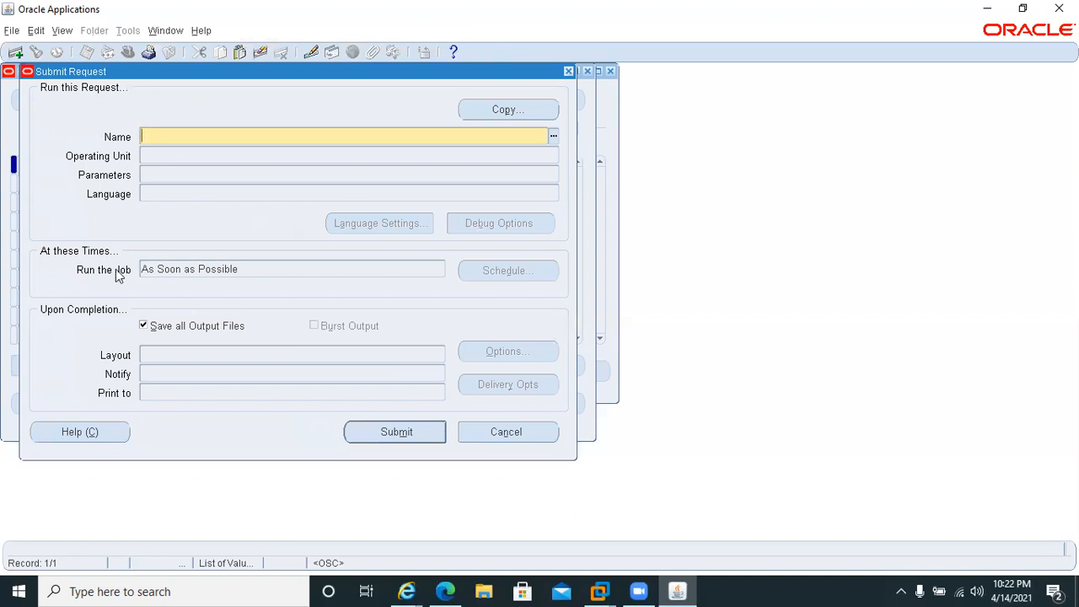
text(cost)
key(Tab)
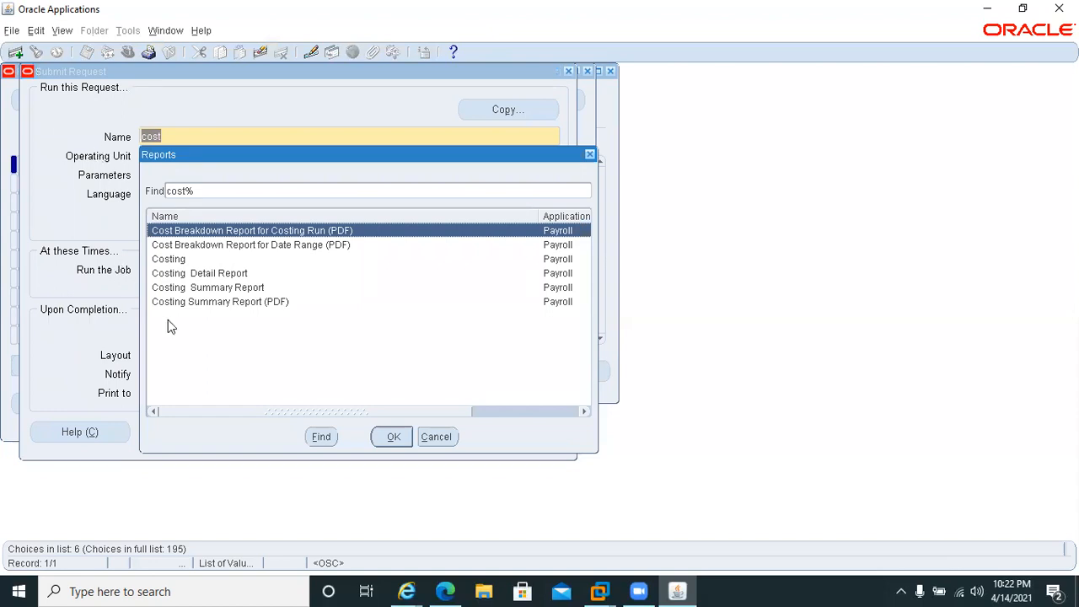
double_click(165, 260)
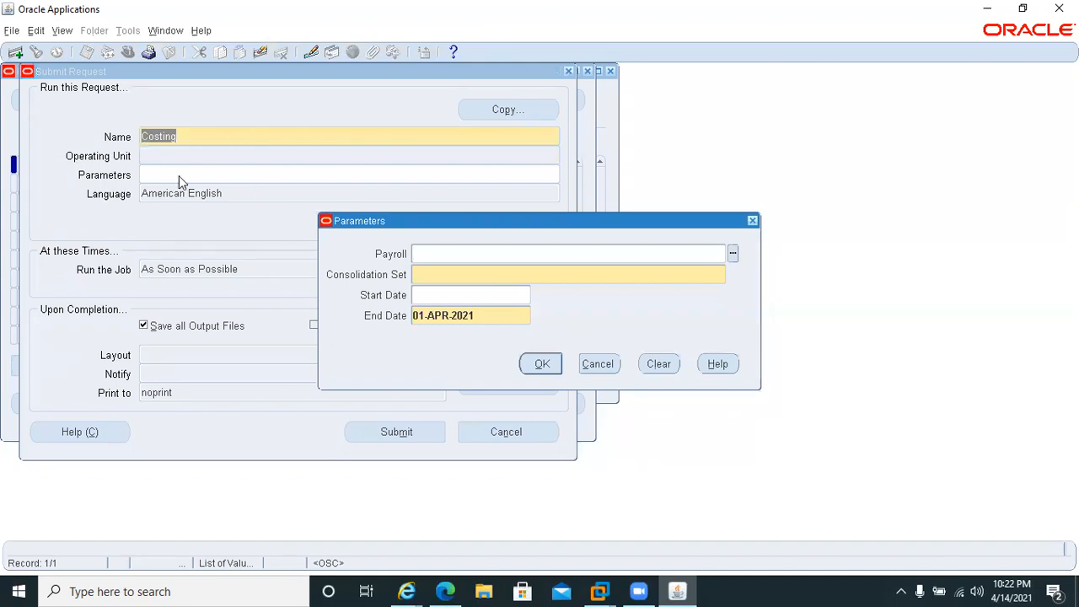
Set the Costing parameters to the Monthly Payroll and a start date of 01-APR-2021.
text(mon)
key(Tab)
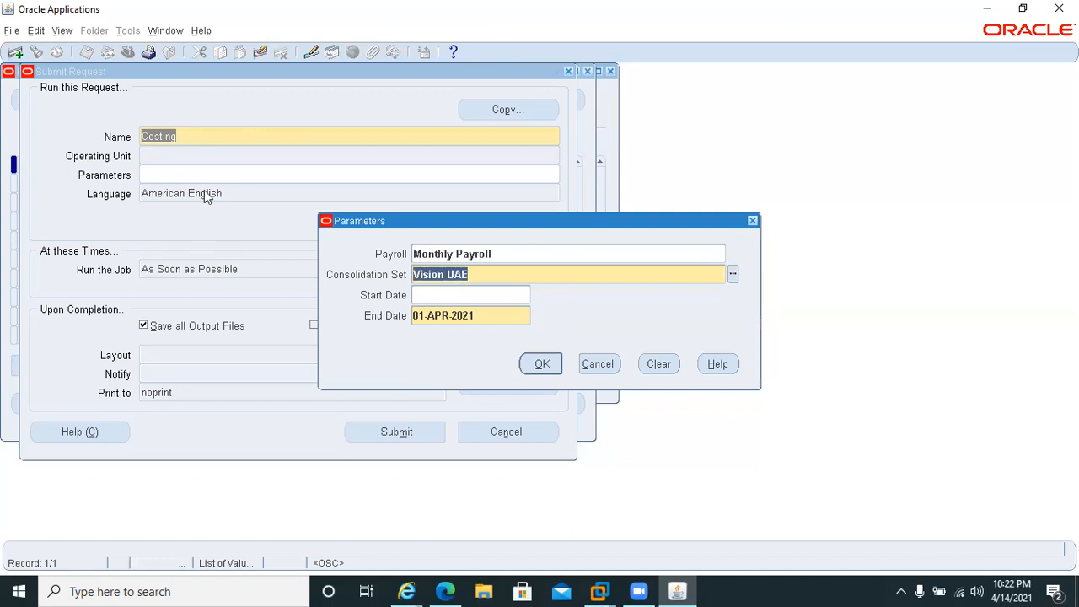
click(436, 296)
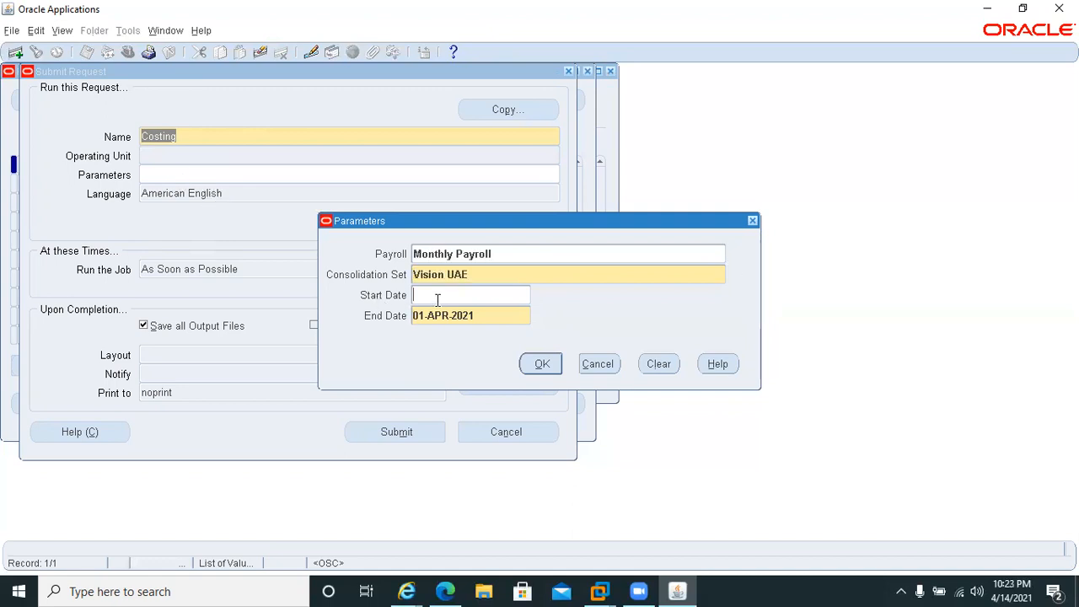
text(01apr2021)
Set the Costing end date to 30-APR-2021 and submit the request without adding another one.
click(480, 321)
key(Home)
key(Delete)
key(Delete)
text(30)
click(532, 365)
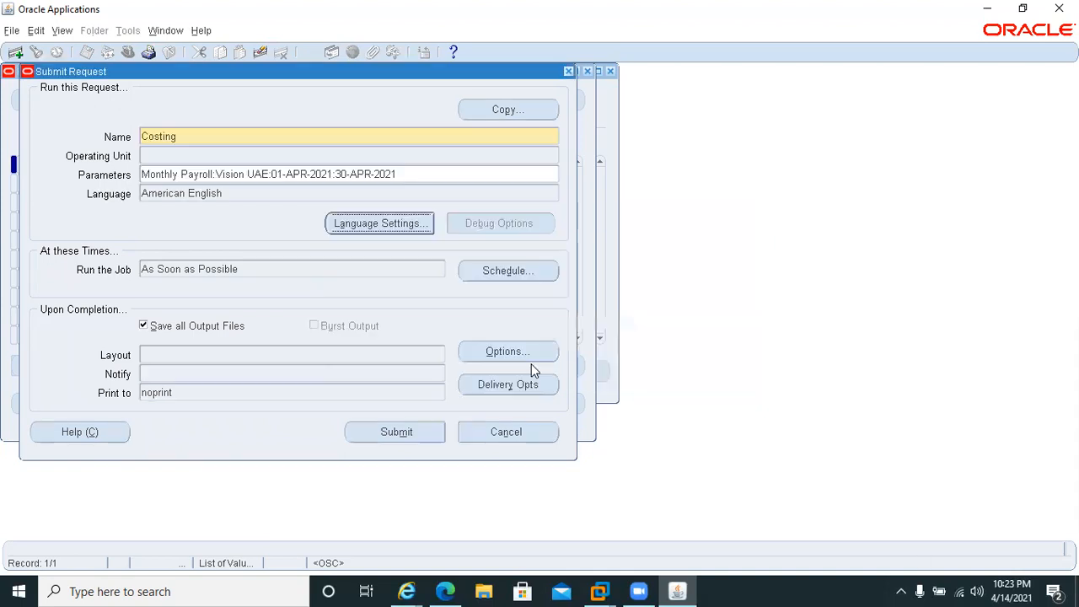
click(395, 433)
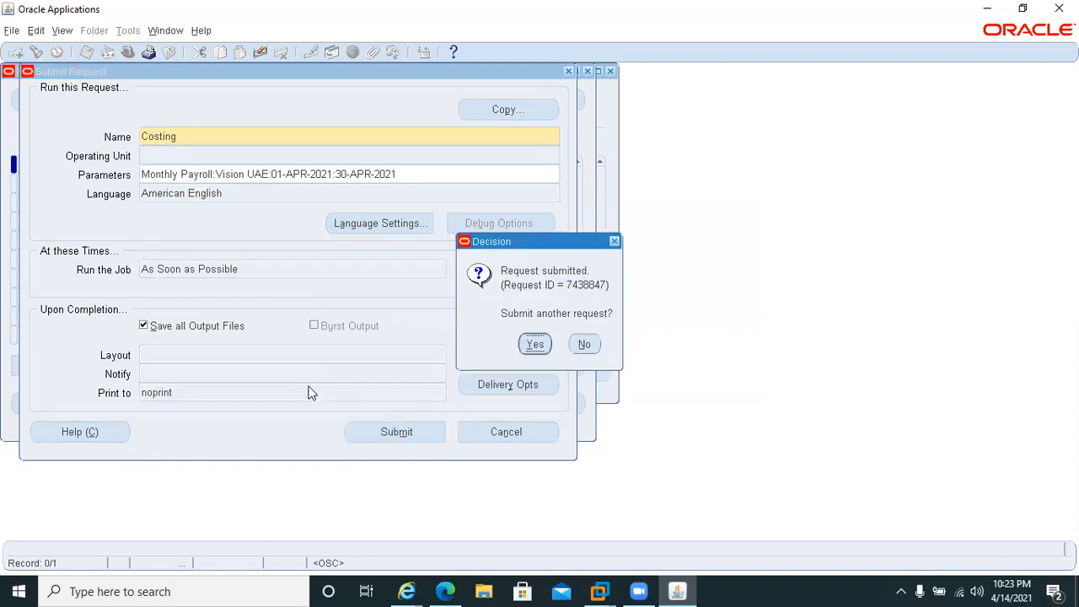
click(587, 354)
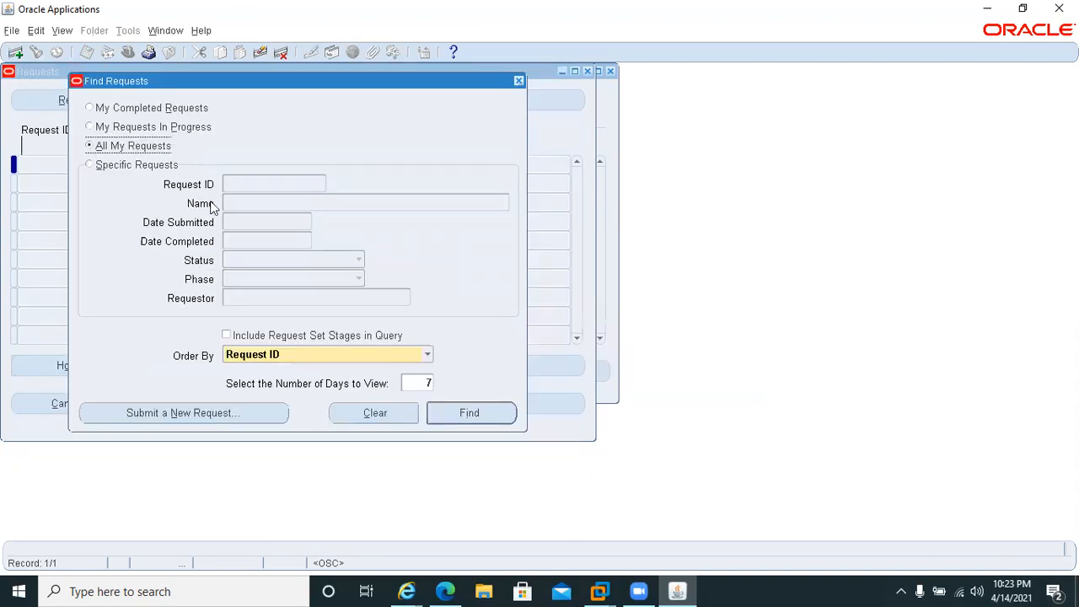
List all requests and refresh them to monitor the Costing request, then close the Requests and Payroll Processes windows.
click(460, 413)
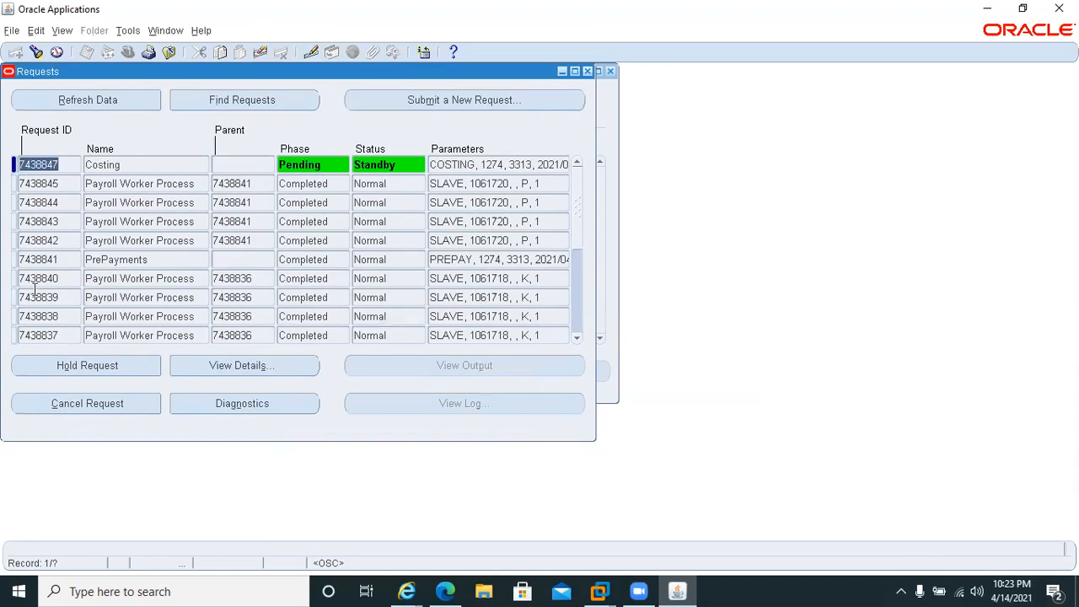
click(39, 103)
click(39, 103)
click(40, 101)
click(39, 101)
click(39, 101)
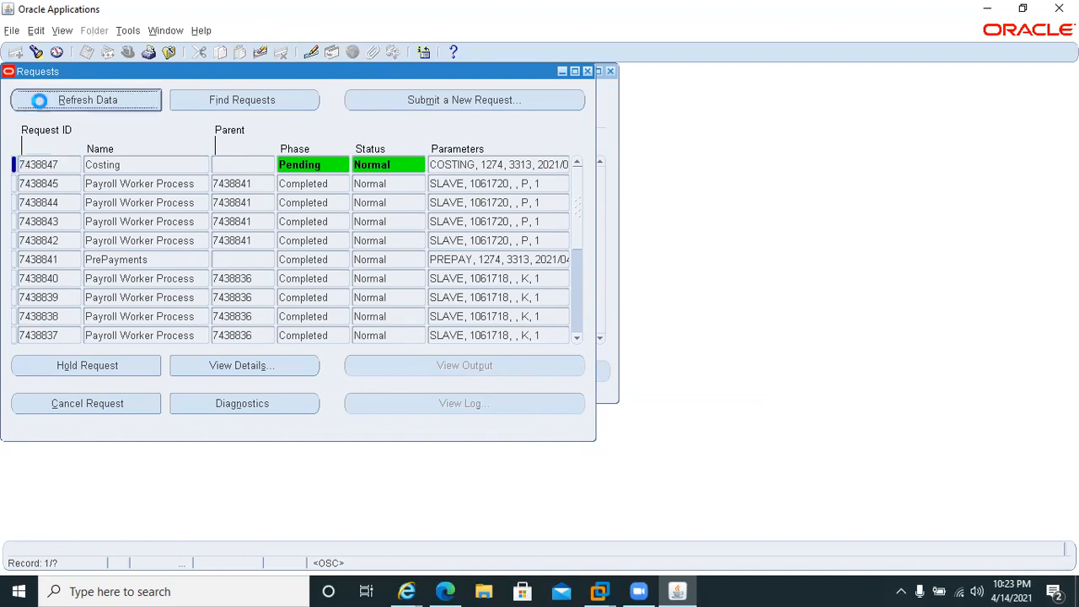
click(39, 101)
click(40, 101)
click(40, 101)
click(39, 101)
click(588, 72)
click(610, 72)
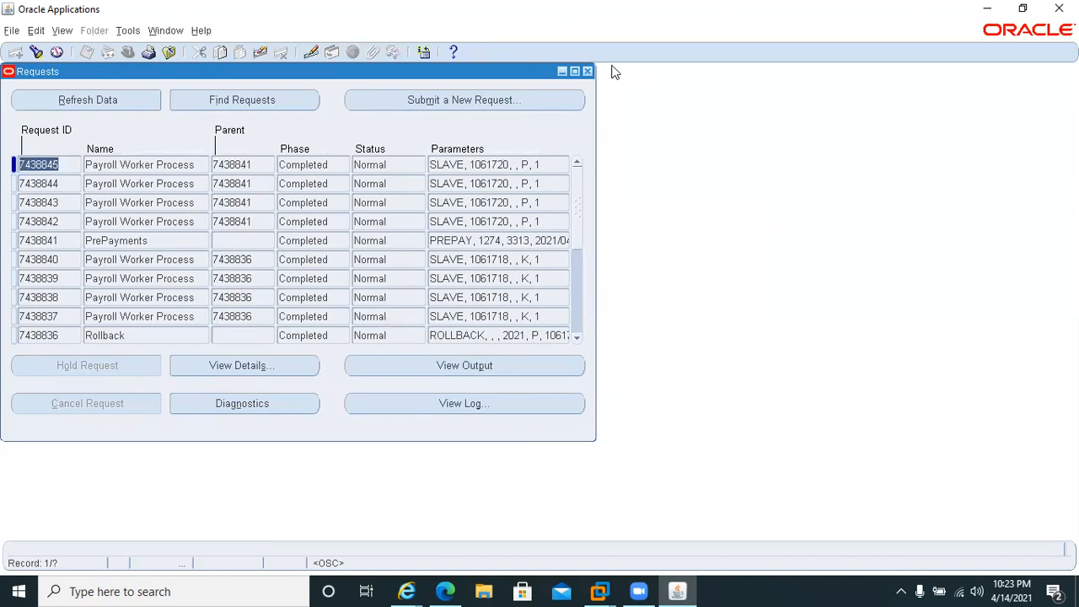
click(587, 72)
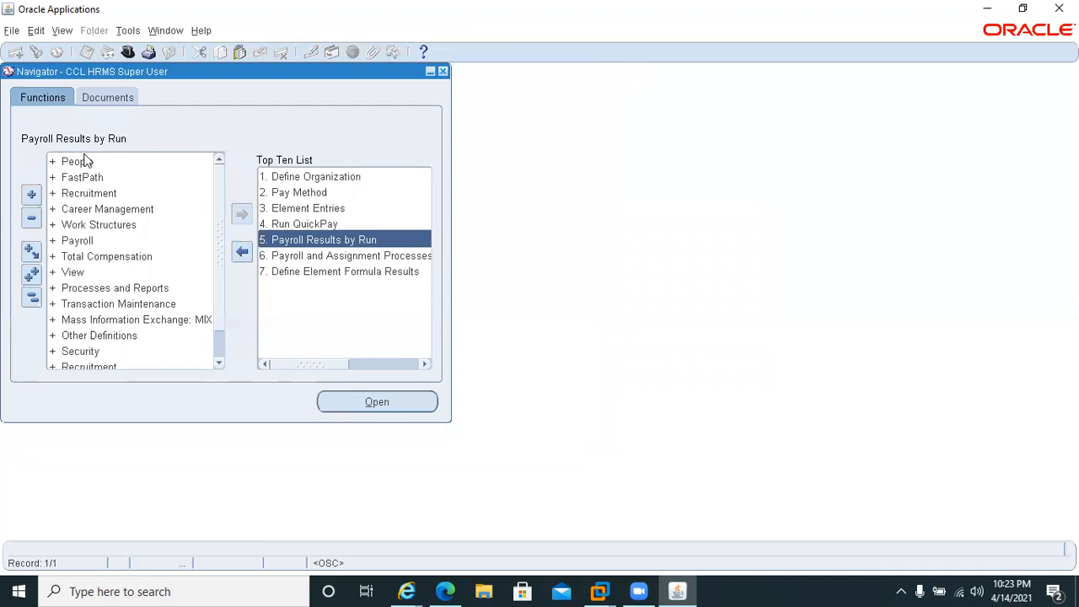
Open the Element Link form from the basic Total Compensation functions.
click(53, 256)
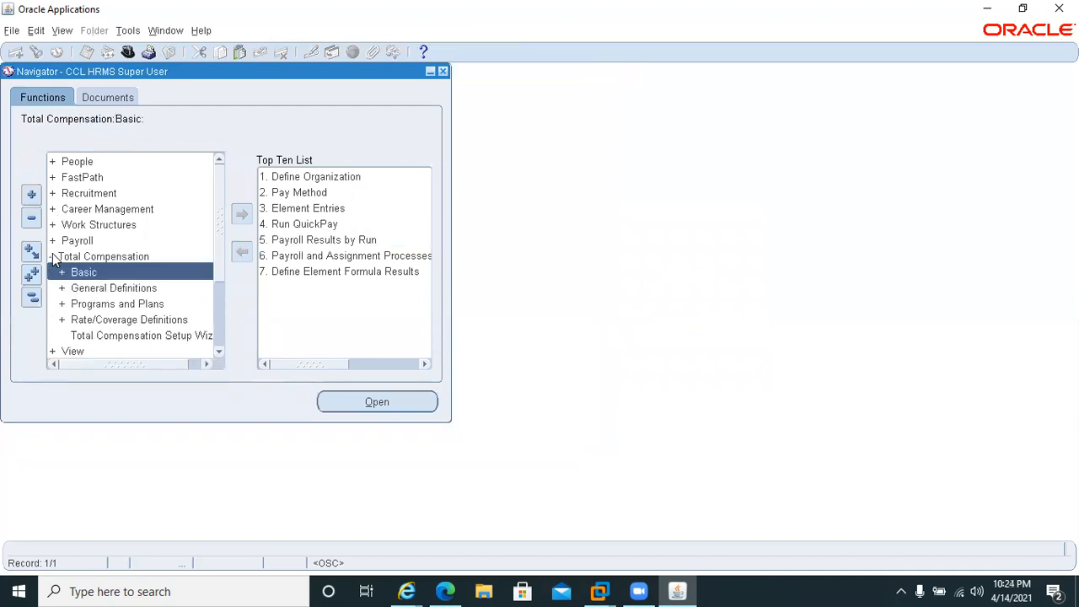
key(Return)
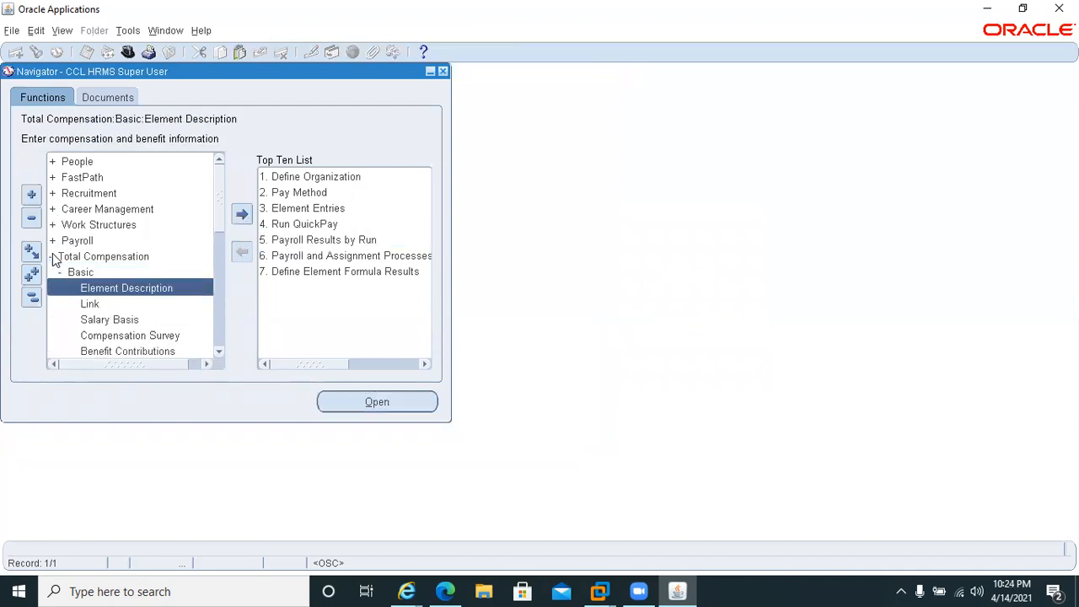
key(Down)
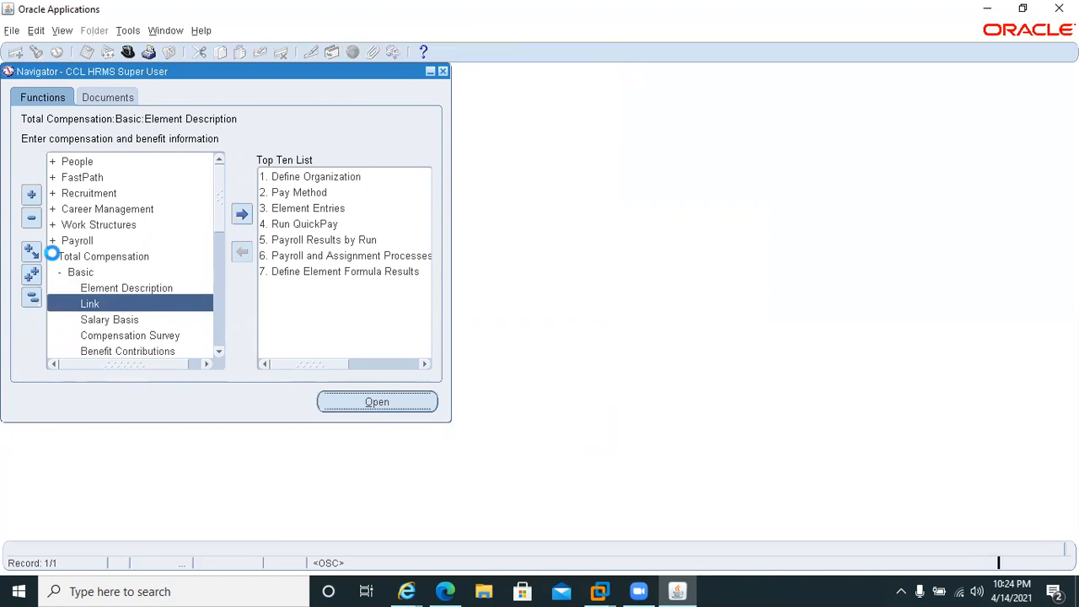
key(Return)
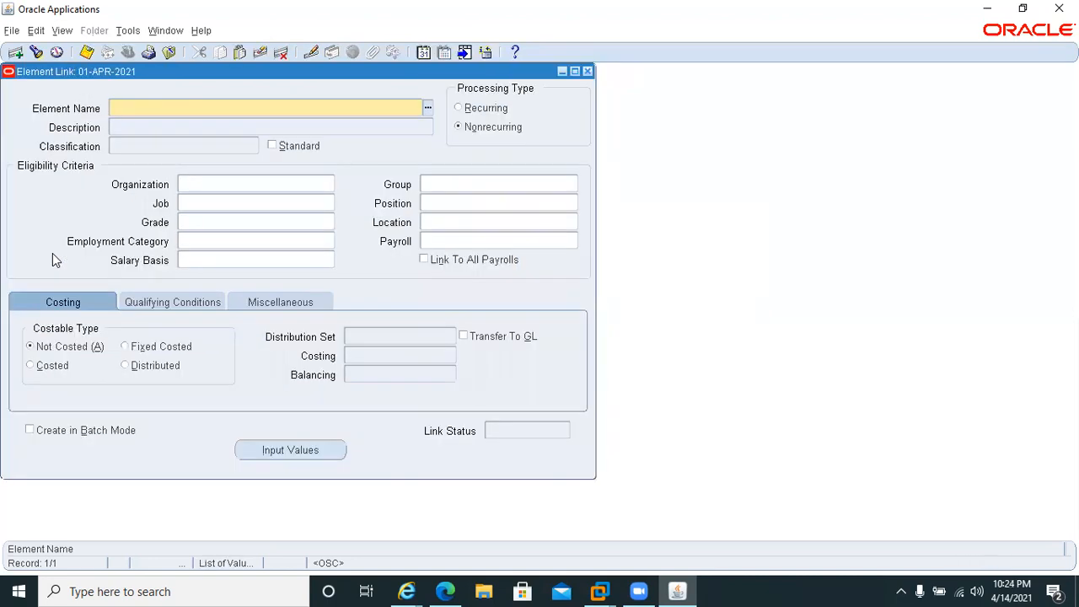
Reset the effective date to today's date and query the Monthly Salary element link.
click(423, 52)
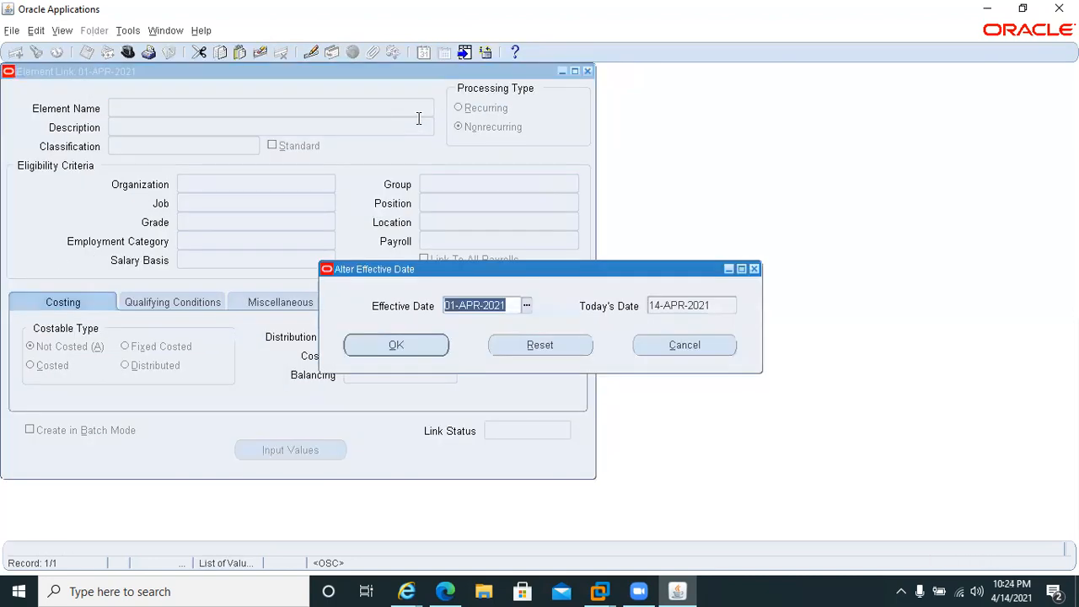
click(552, 350)
click(381, 347)
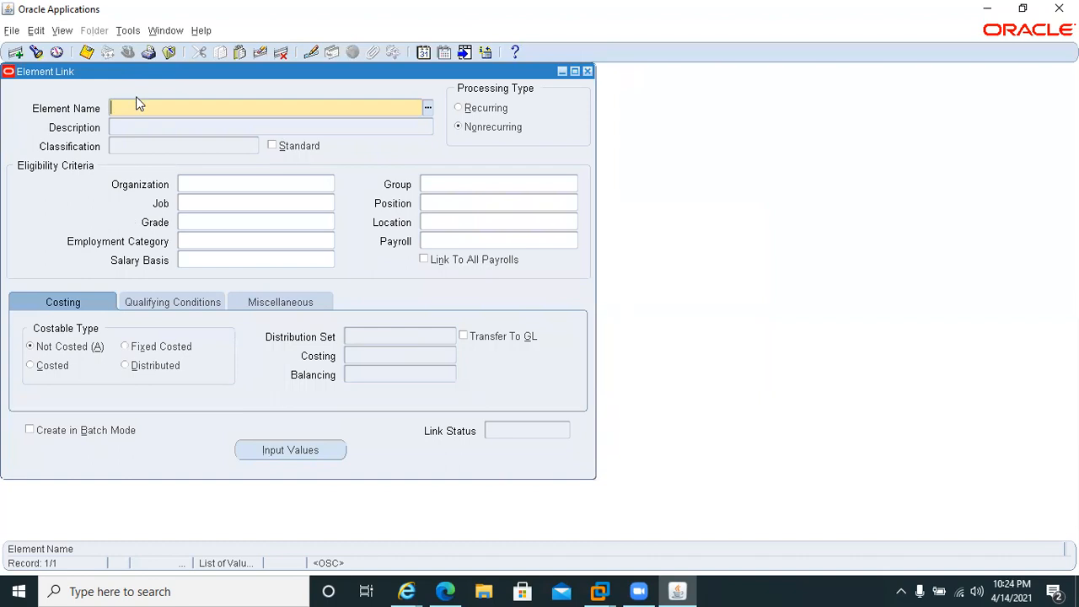
key(F11)
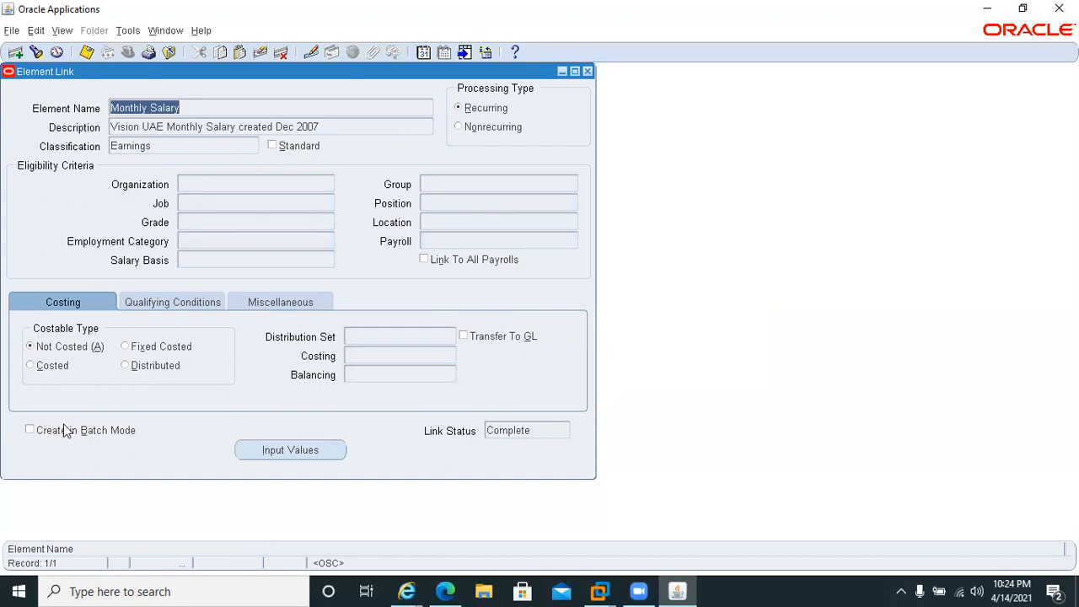
key(Down)
key(Up)
Set the effective date of the Monthly Salary element link to 01-APR-2021.
click(418, 52)
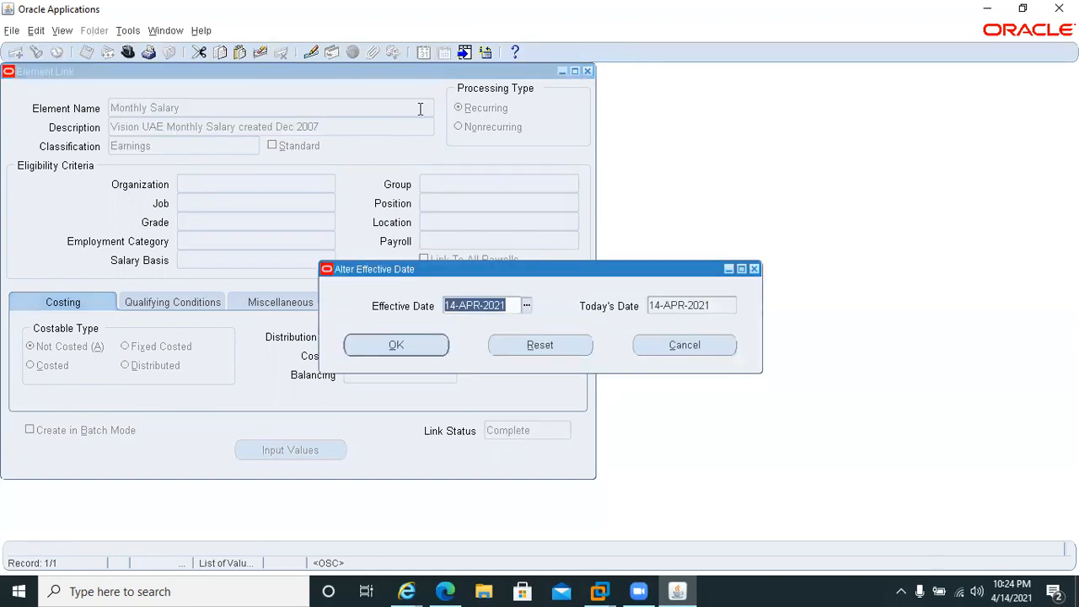
key(Delete)
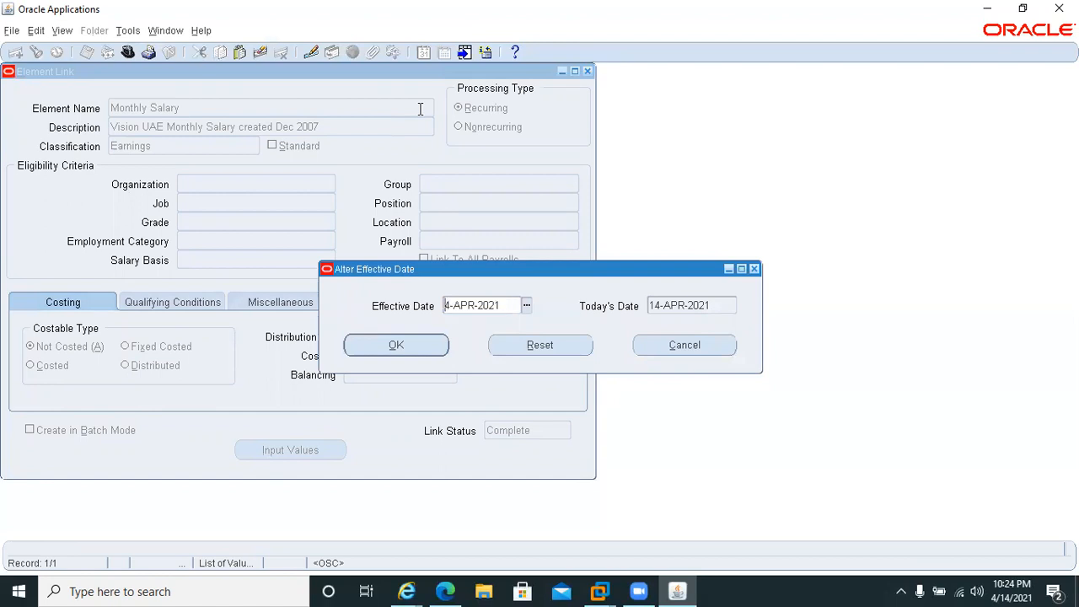
key(Delete)
text(01)
key(Return)
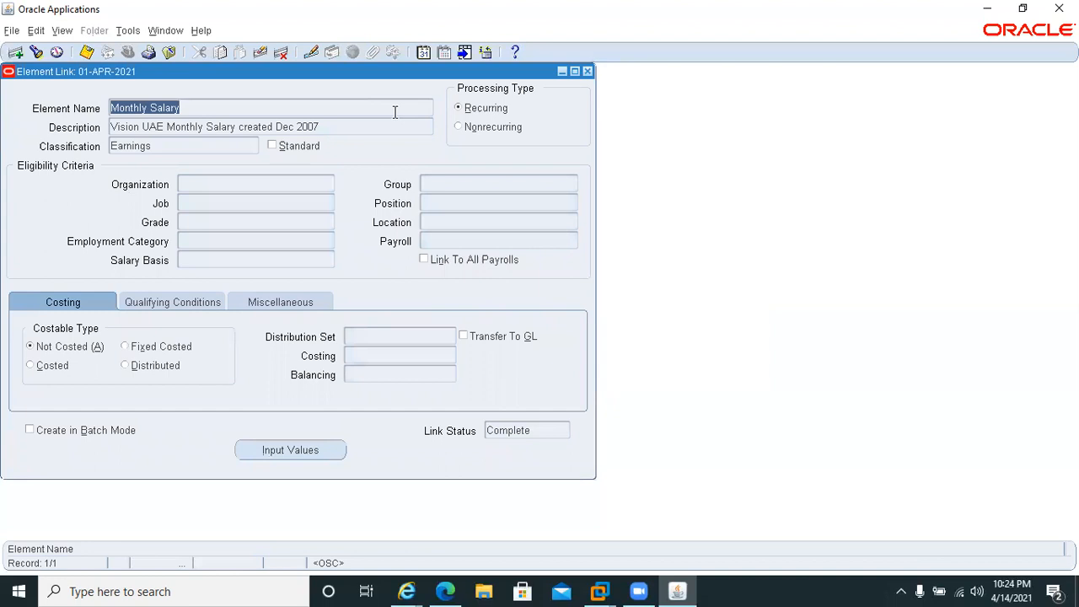
Try to make the Monthly Salary link Costed as a correction and choose its cost allocation, and close the form without saving.
click(31, 365)
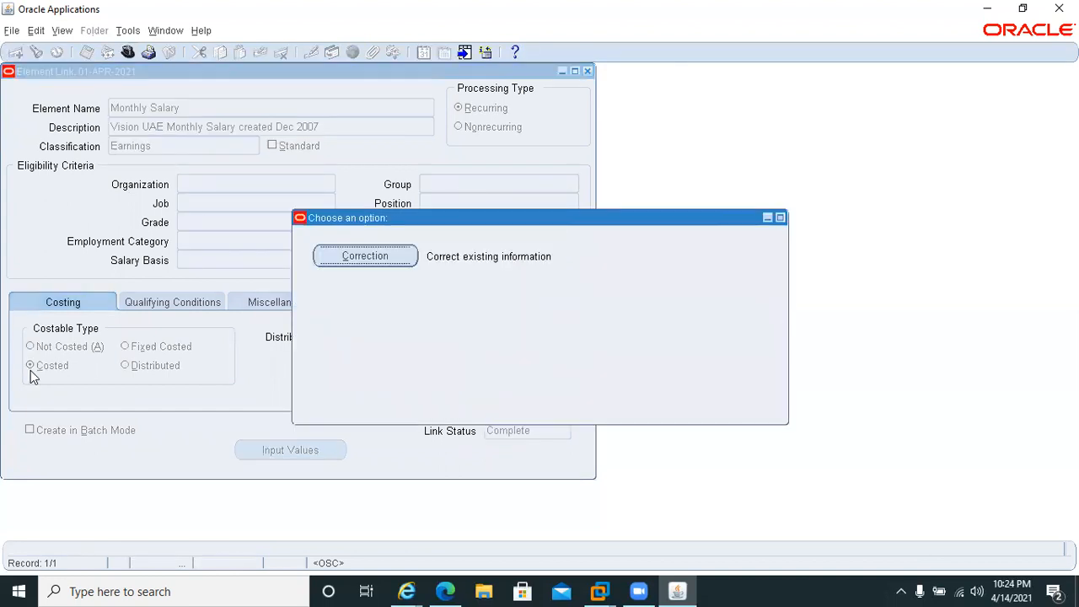
click(371, 256)
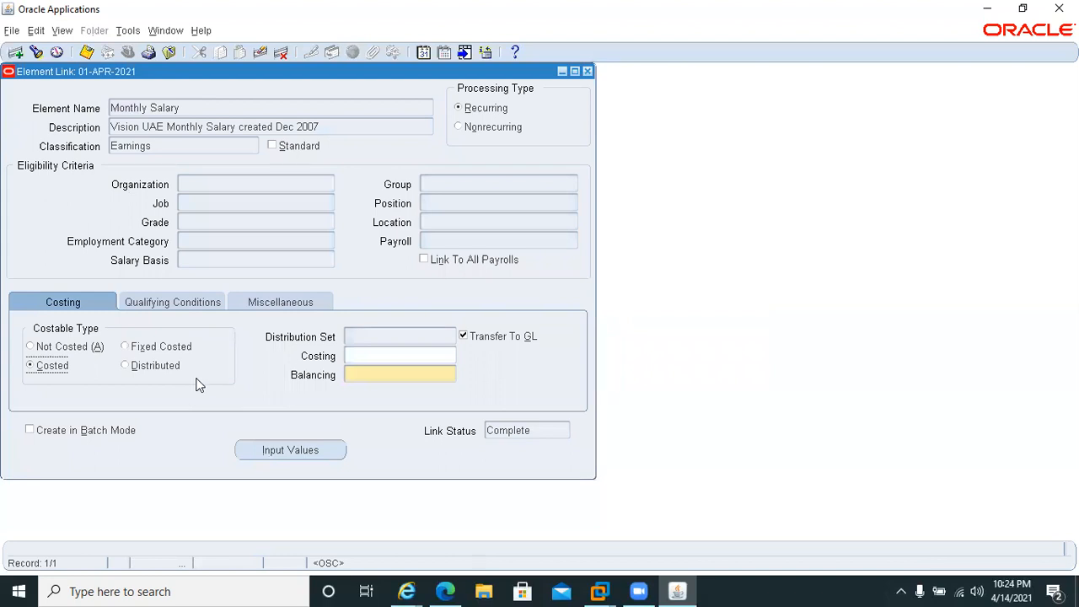
click(374, 355)
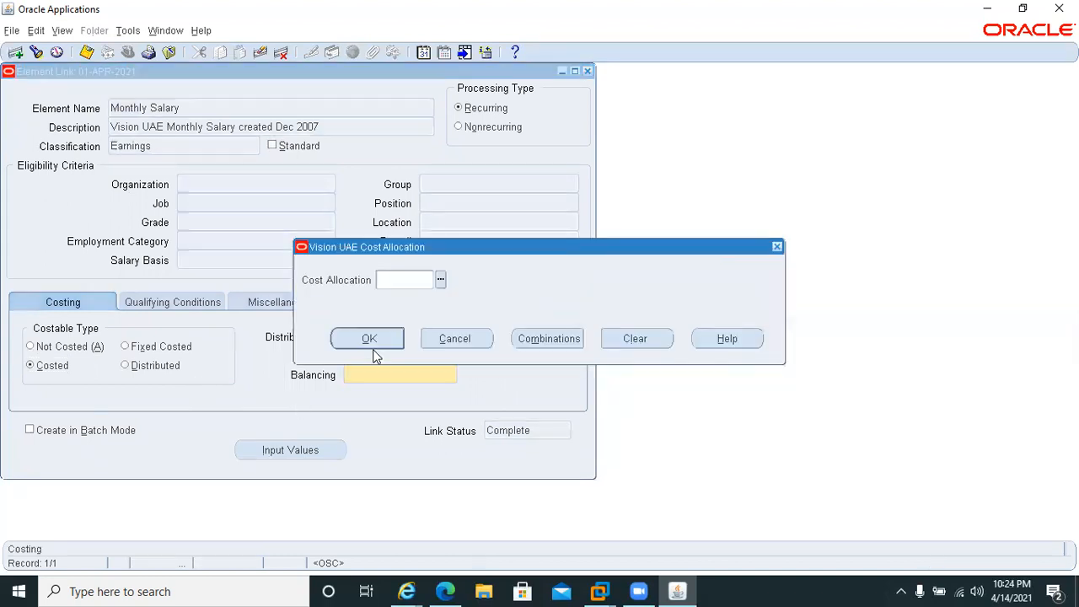
click(440, 279)
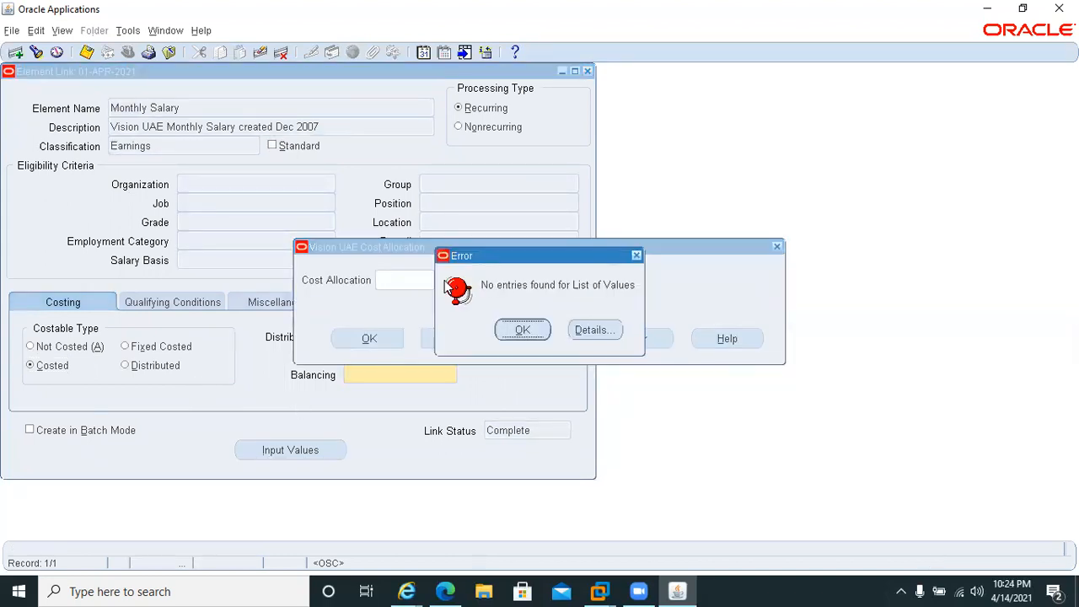
click(523, 330)
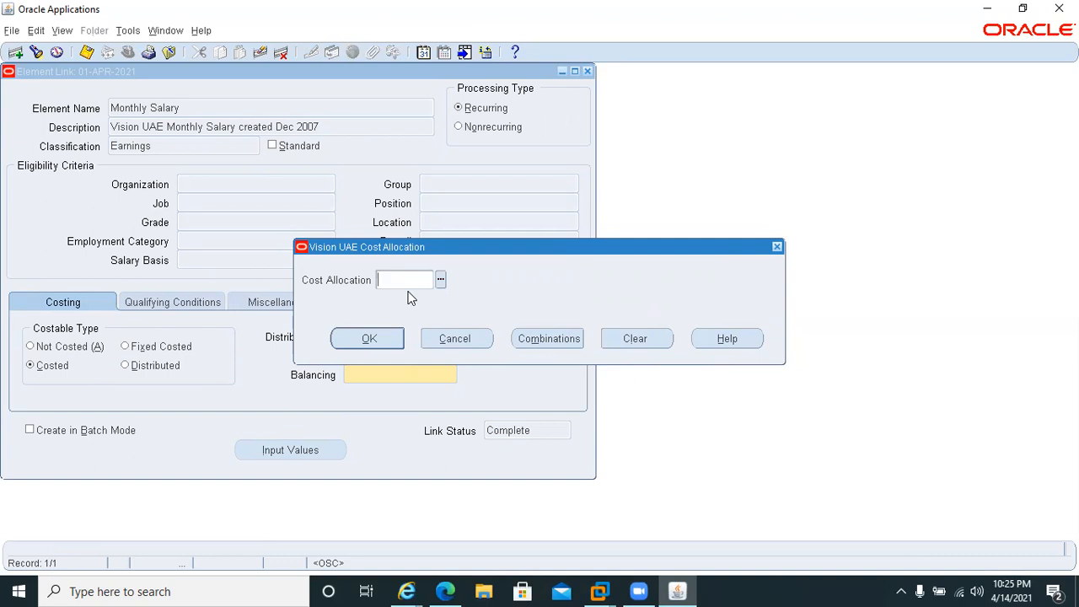
click(464, 340)
click(441, 337)
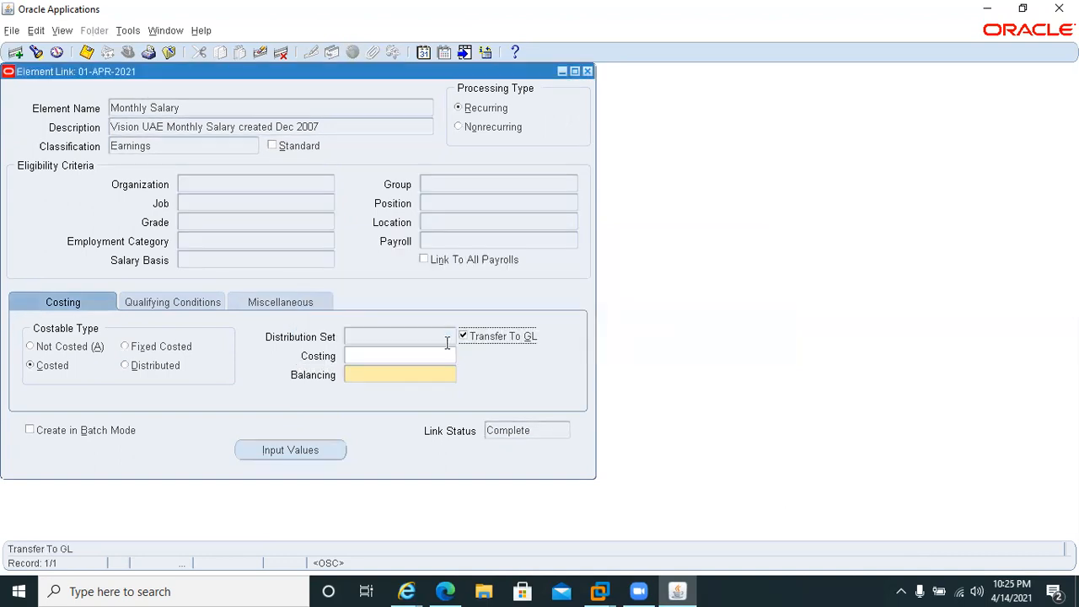
click(587, 72)
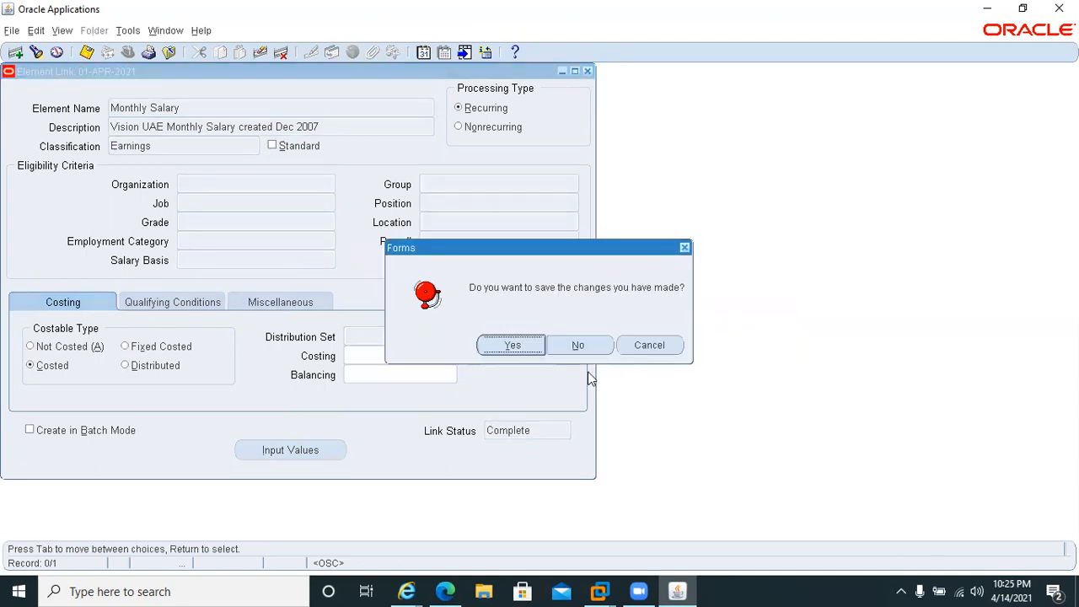
click(580, 349)
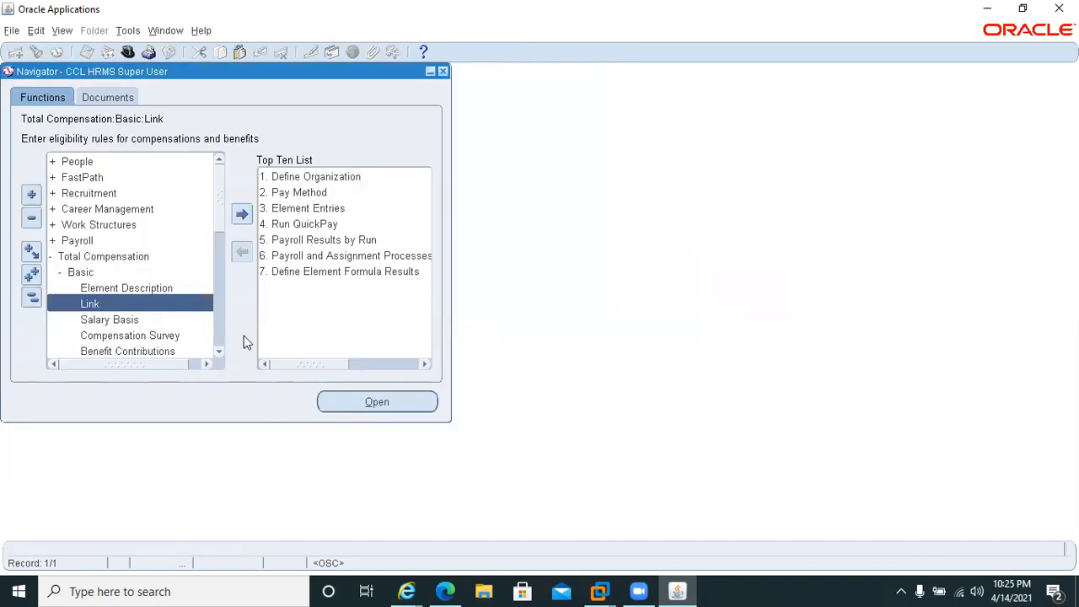
Open the Payroll Processes form and query the Monthly Payroll processes for period 4 2021 to check the Costing run.
double_click(286, 241)
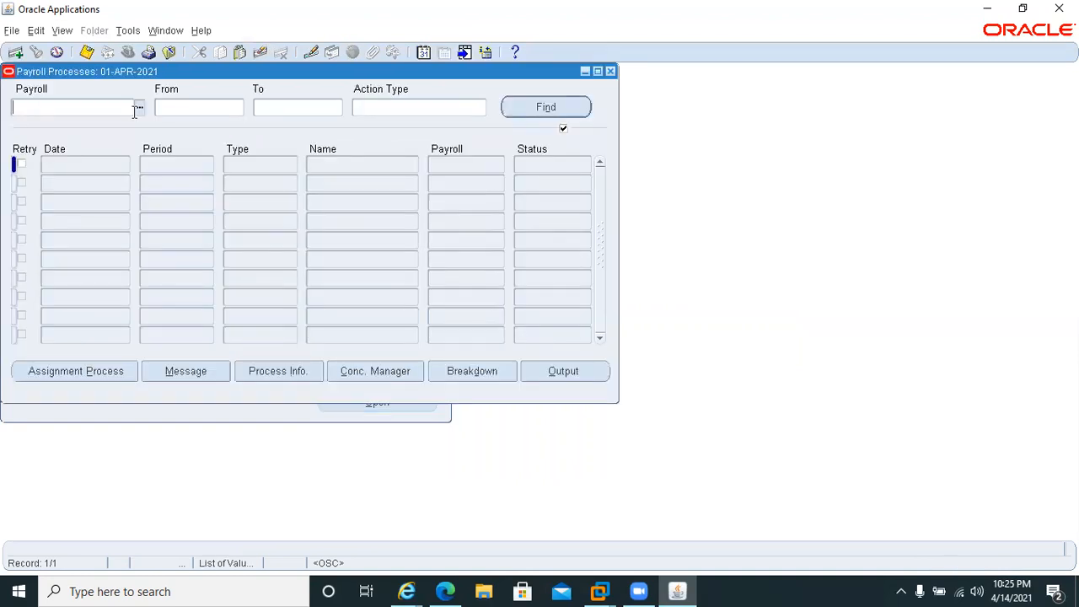
text(m)
key(Tab)
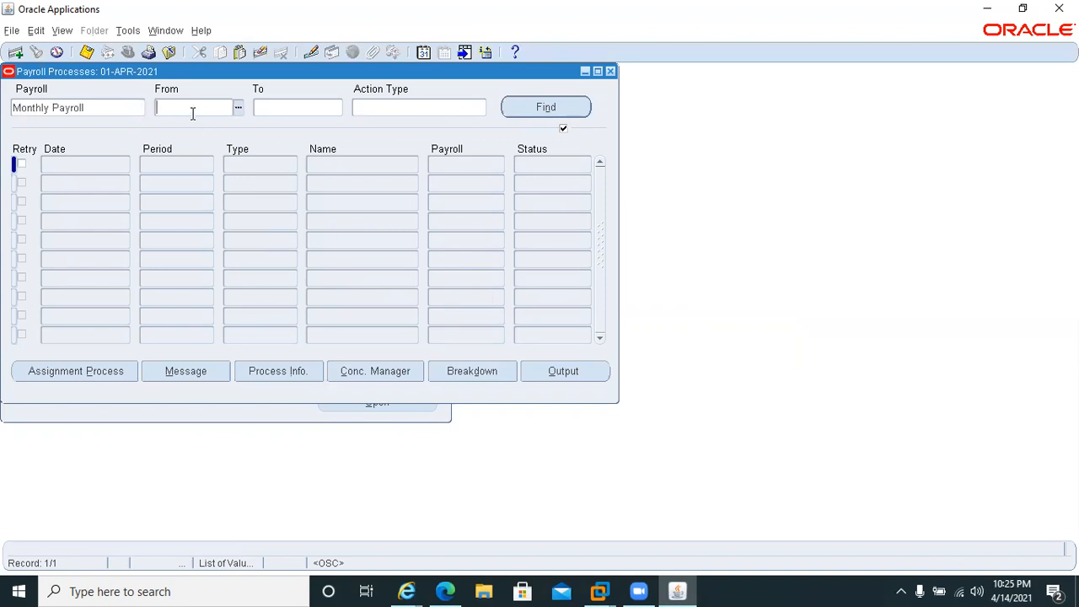
text(4 2021)
key(Tab)
text(4 2021)
key(Tab)
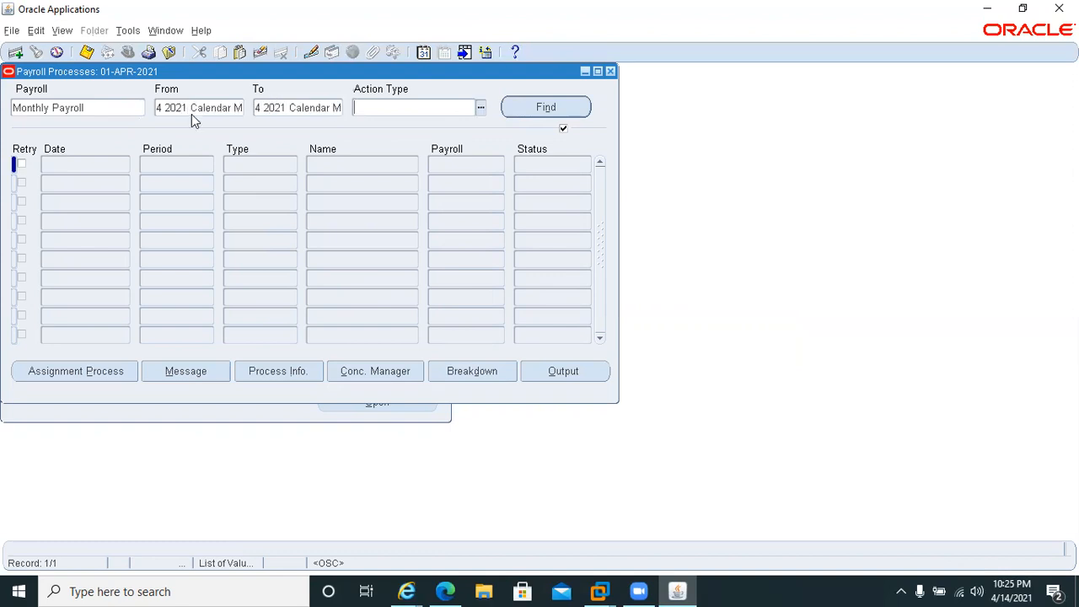
key(Return)
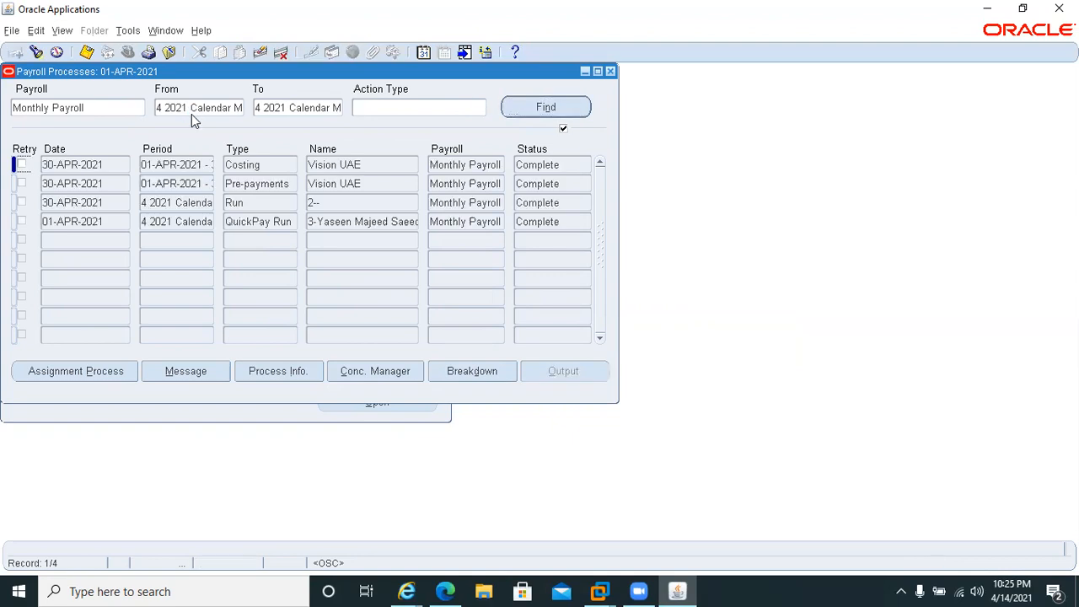
Open the first employee's costing details from the Costing run's assignment processes, try to list its costed runs, and close the forms.
click(117, 166)
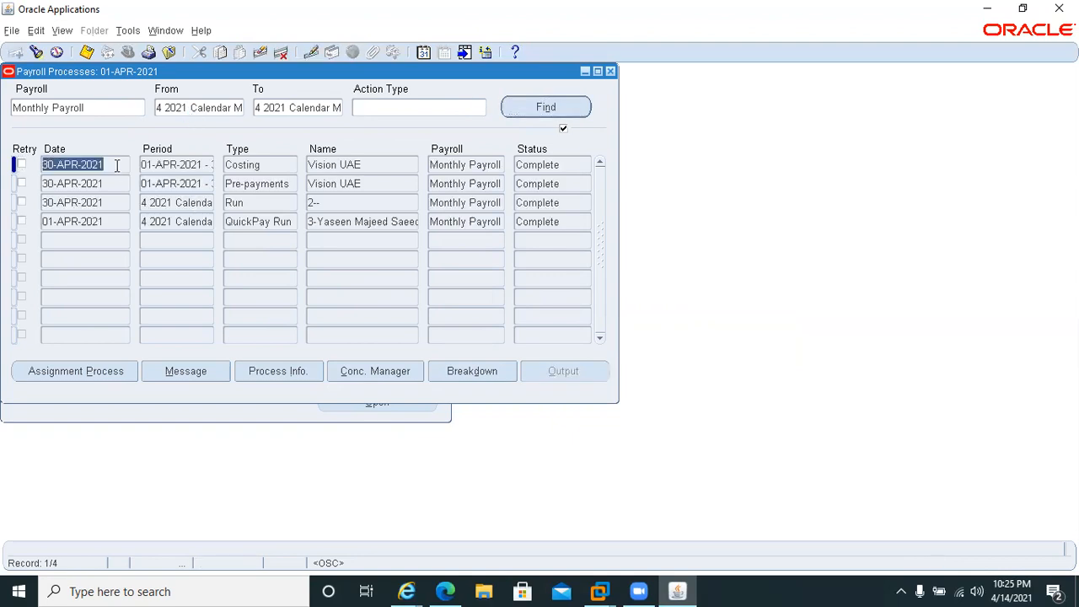
click(100, 372)
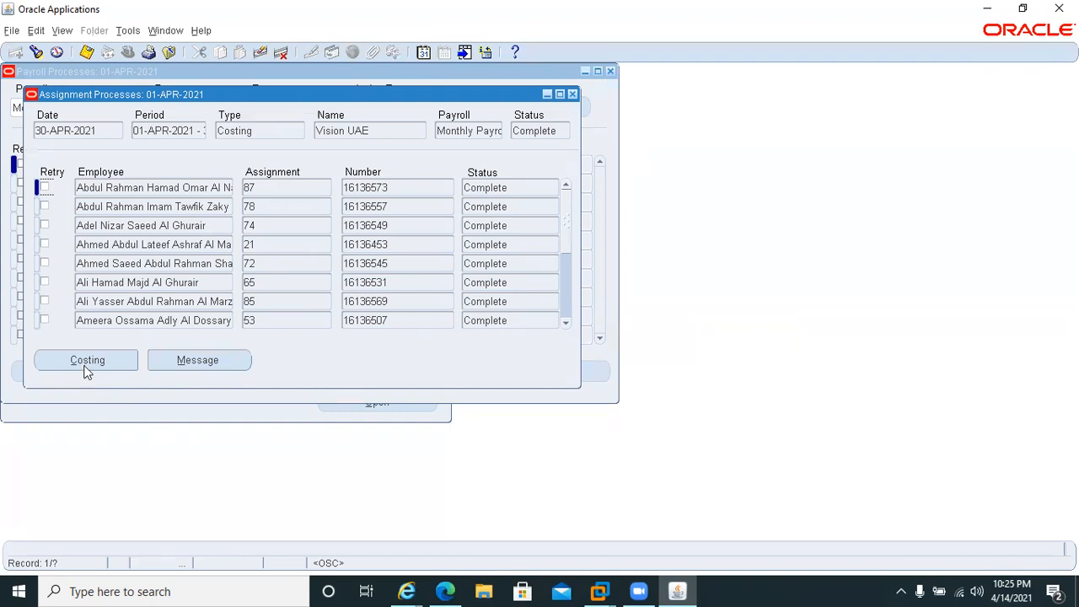
click(86, 363)
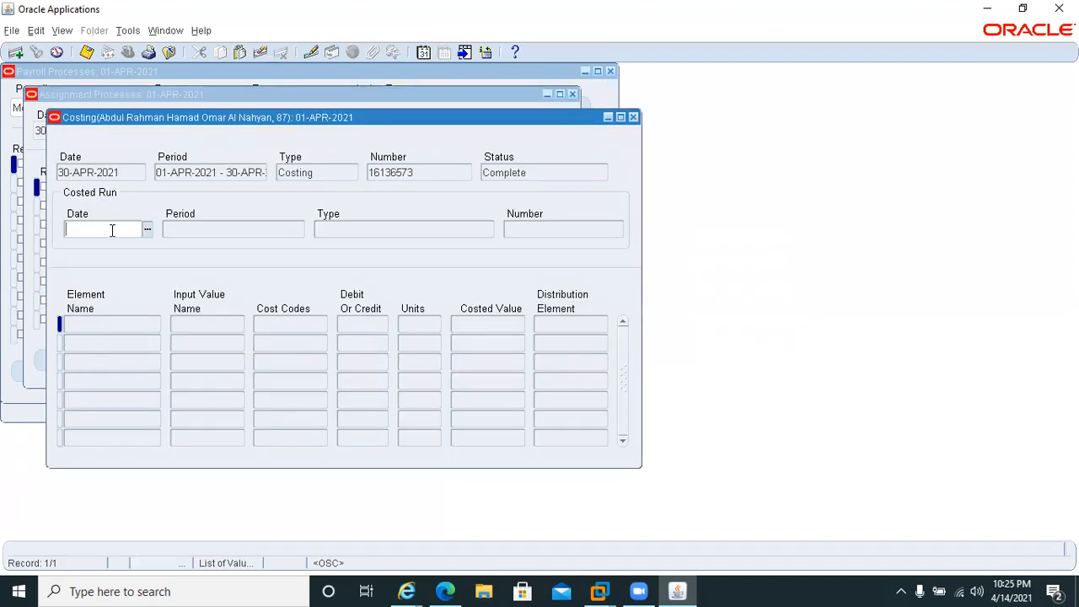
click(147, 229)
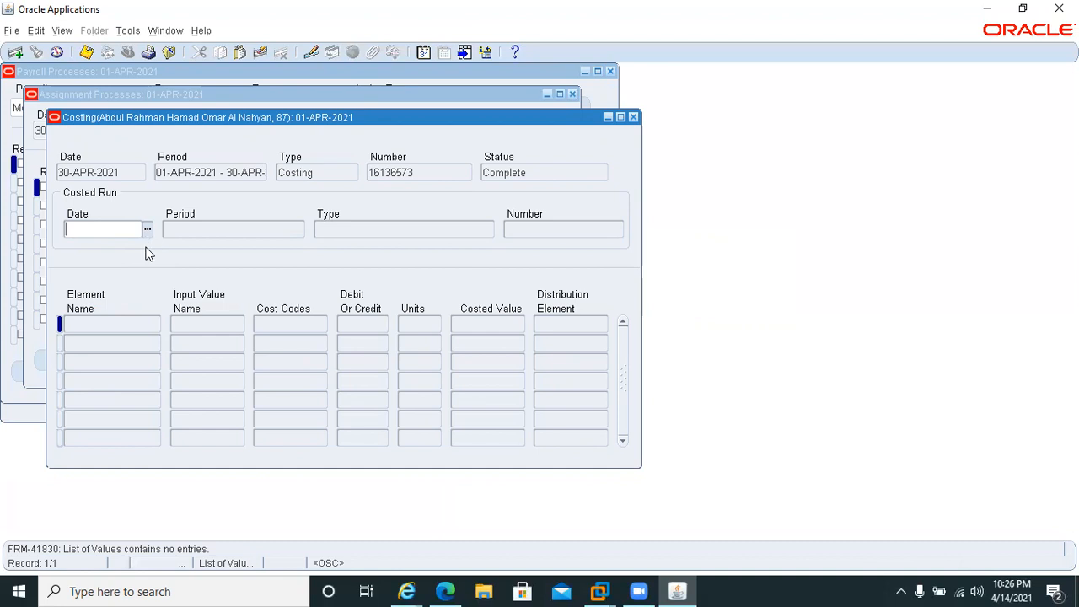
click(146, 230)
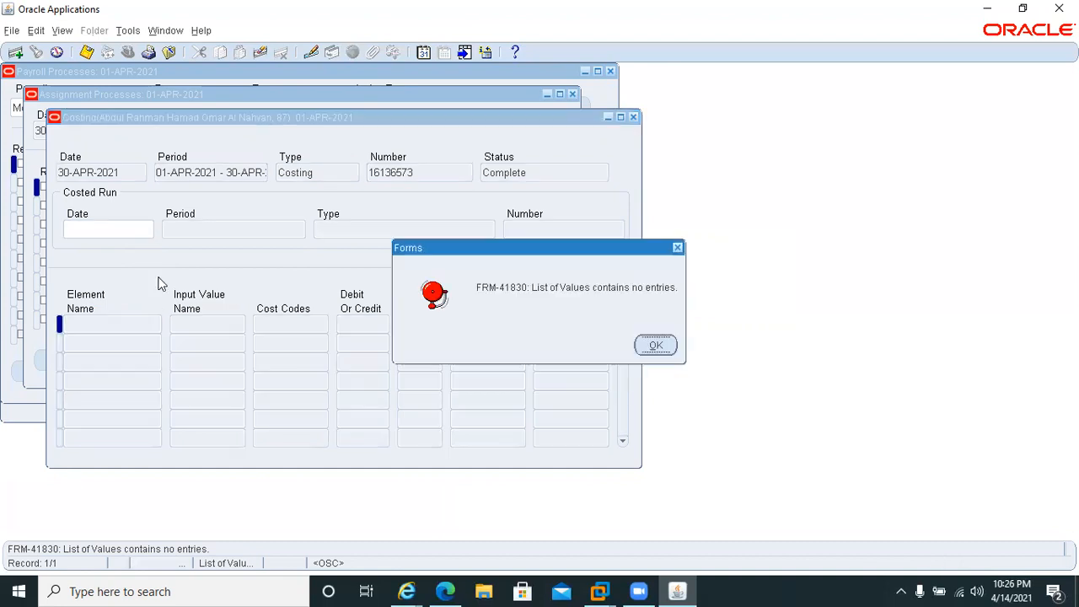
click(656, 345)
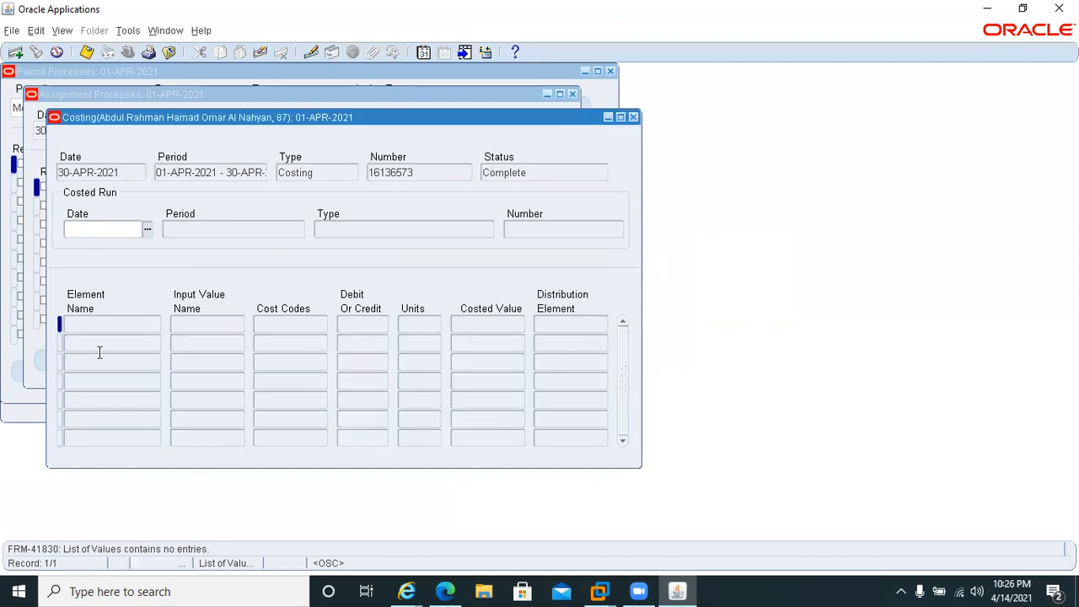
click(632, 118)
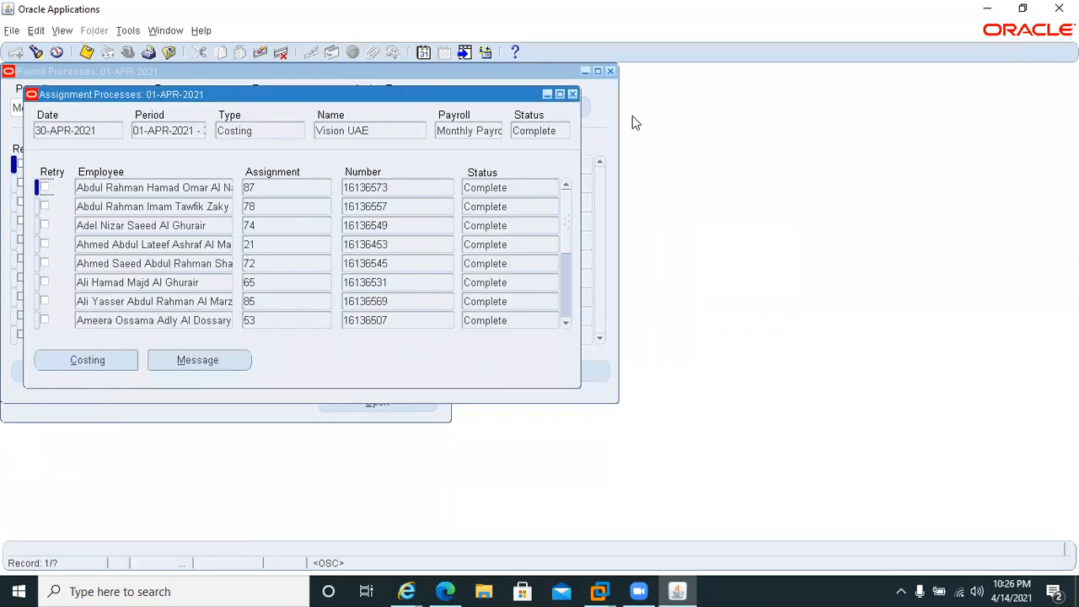
click(572, 95)
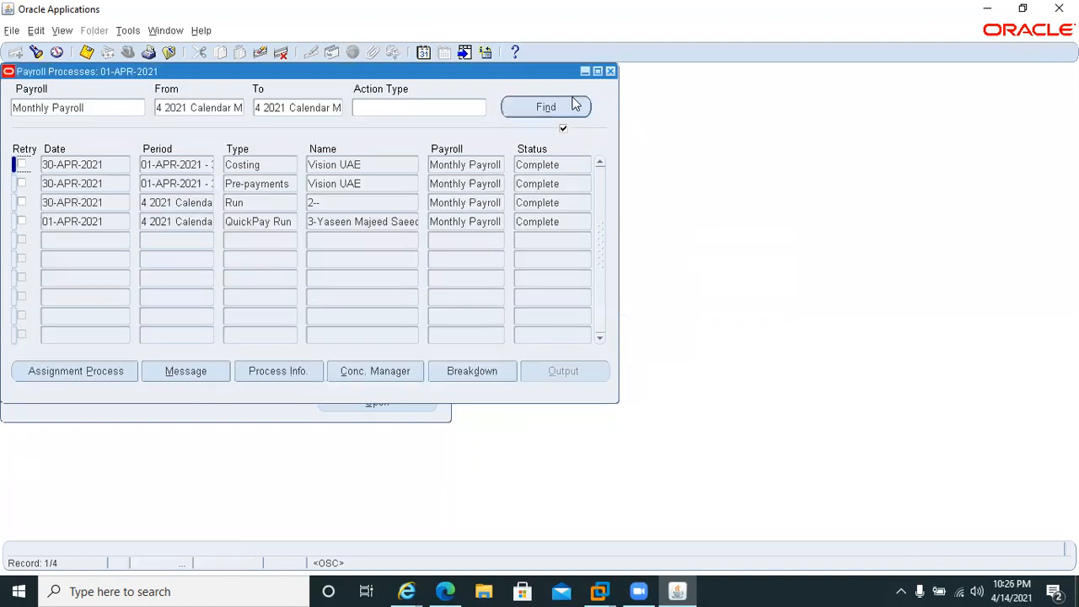
click(610, 70)
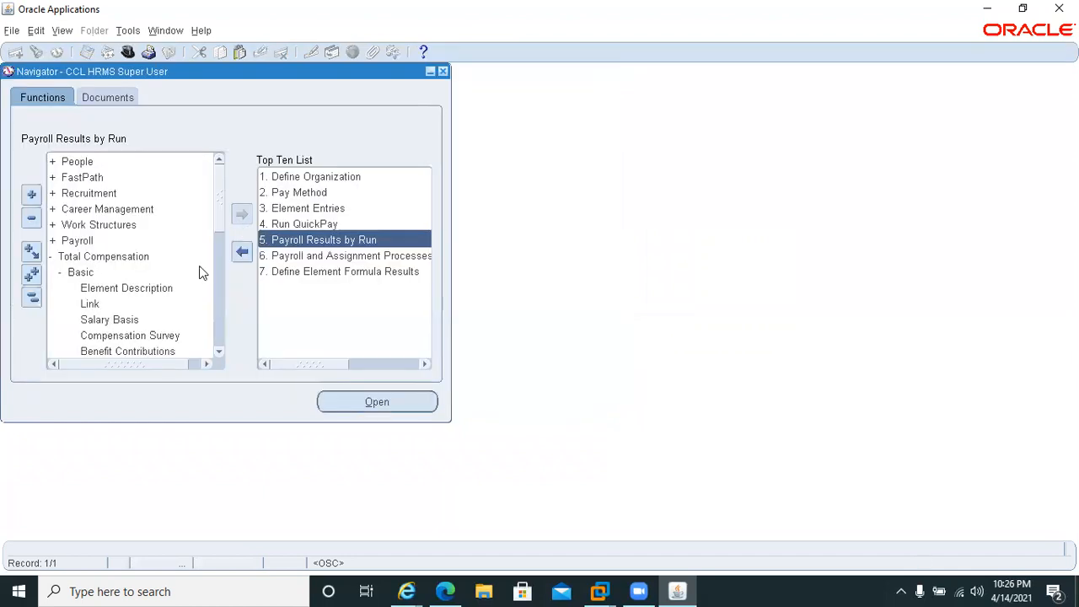
Reopen Payroll Results by Run and query the Monthly Payroll processes from period 4 2021 to period 4 2021.
double_click(341, 240)
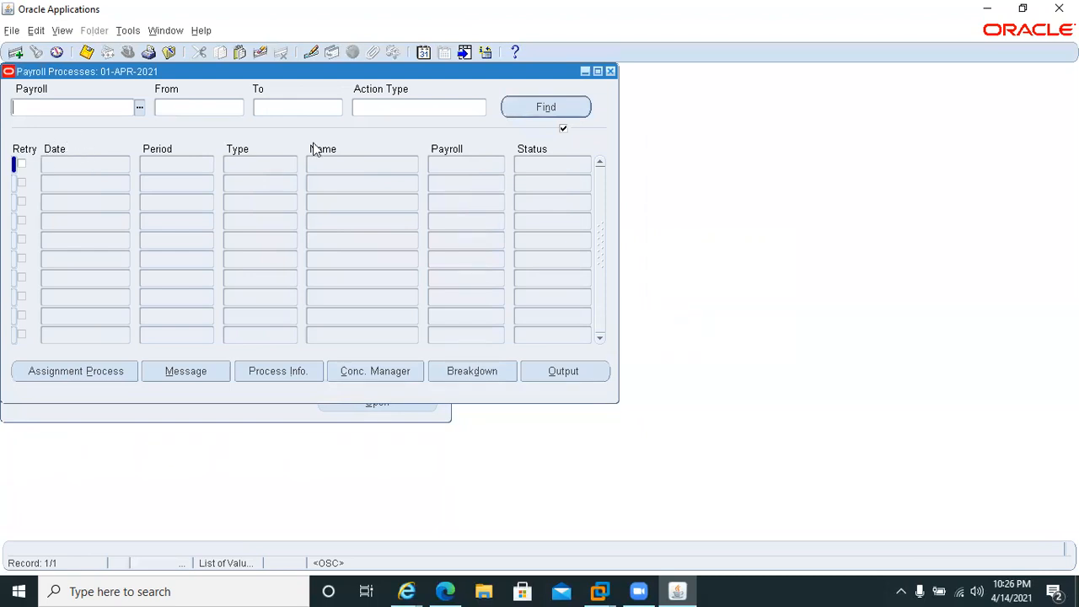
text(mo)
key(Tab)
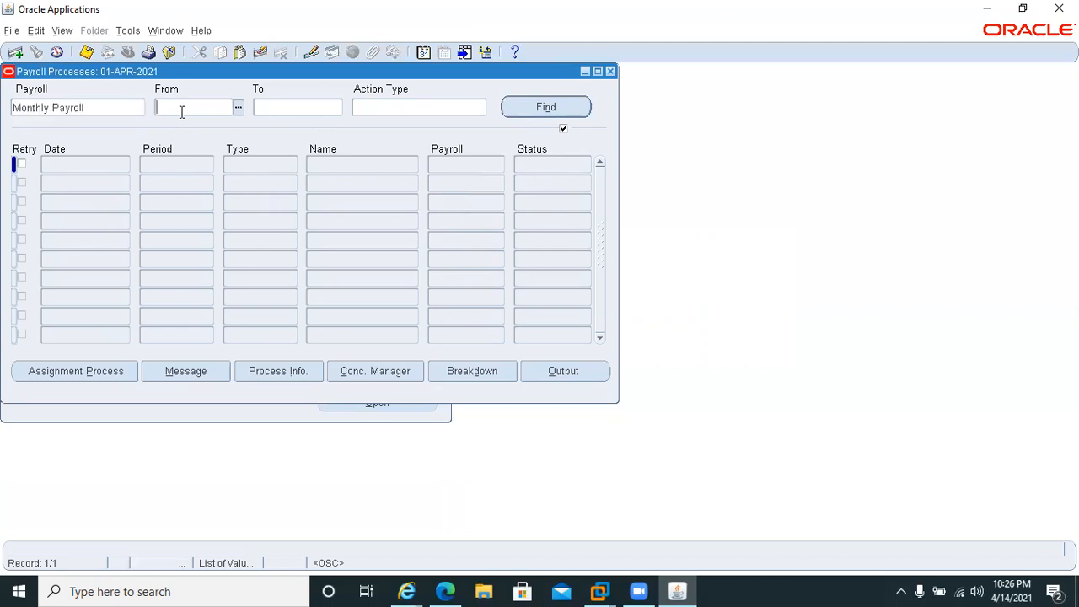
text(4 2021)
key(Tab)
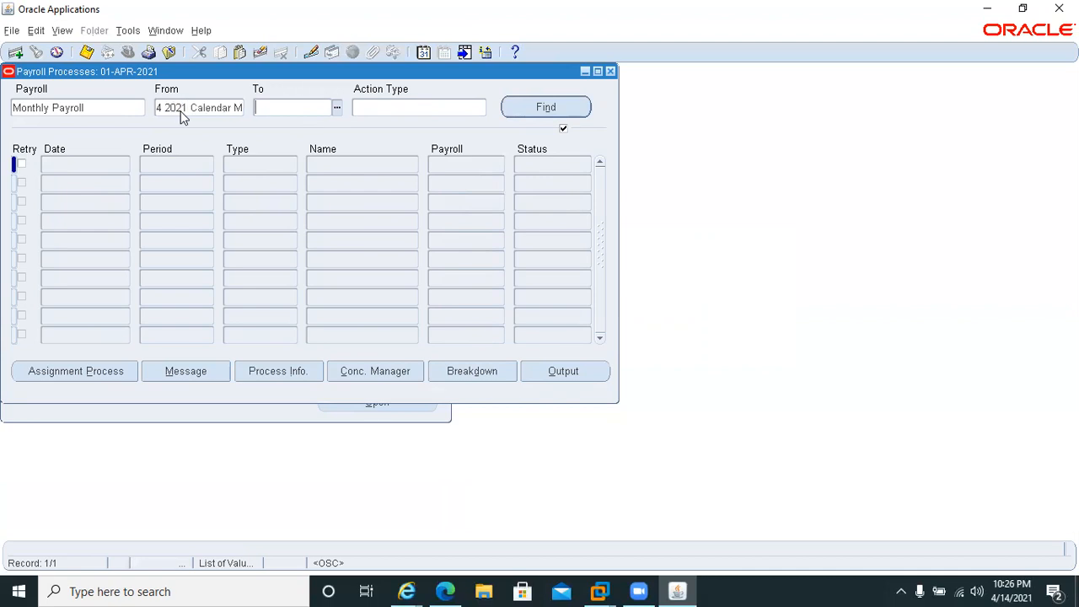
text(4 2021)
key(Tab)
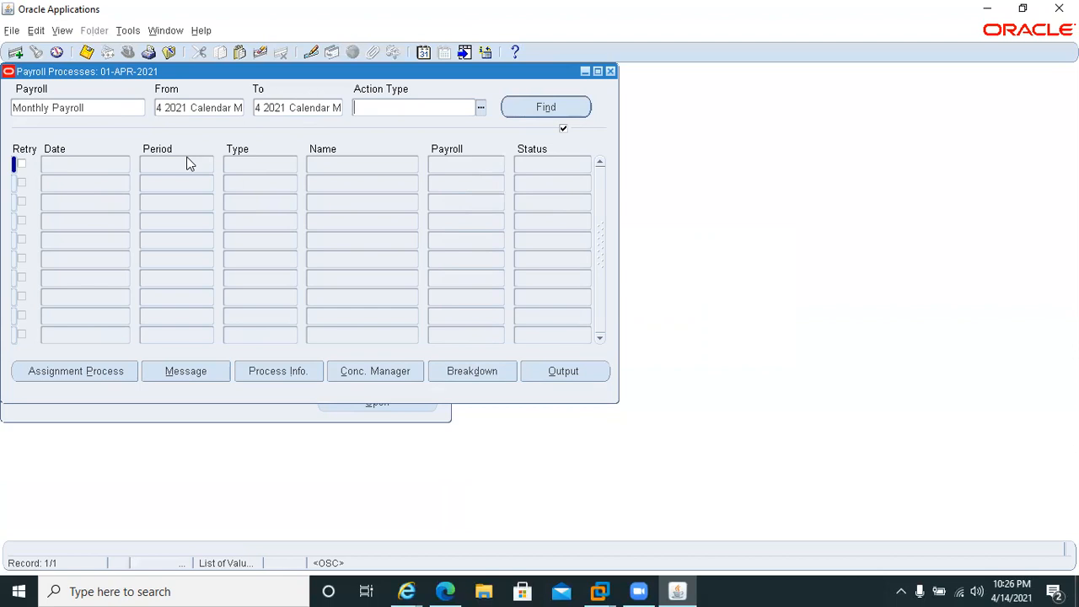
click(541, 108)
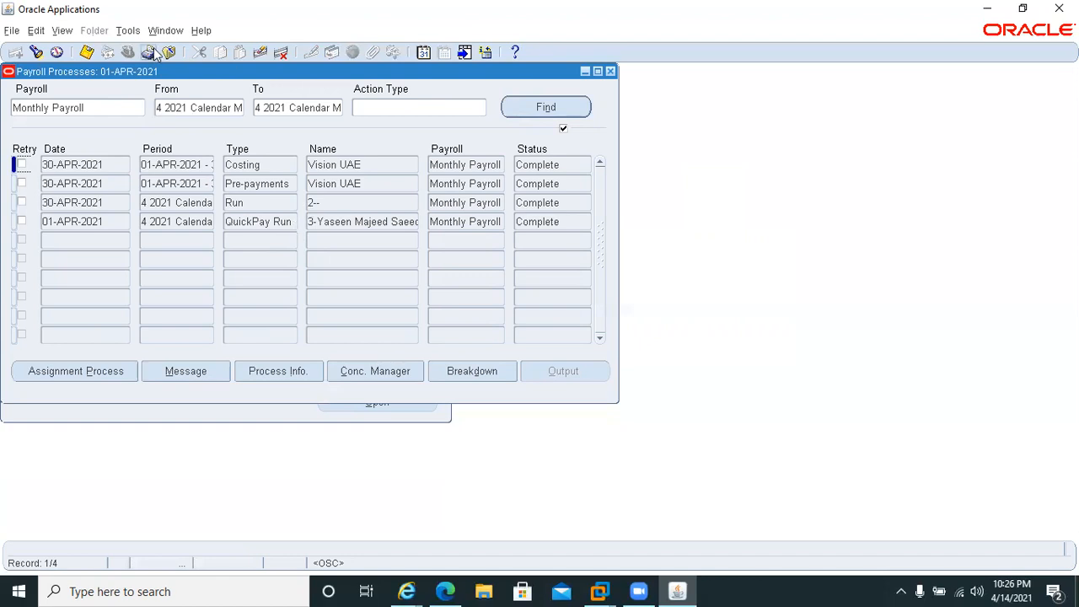
Start a new single request for the Cost Breakdown Report for Costing Run (PDF).
click(62, 30)
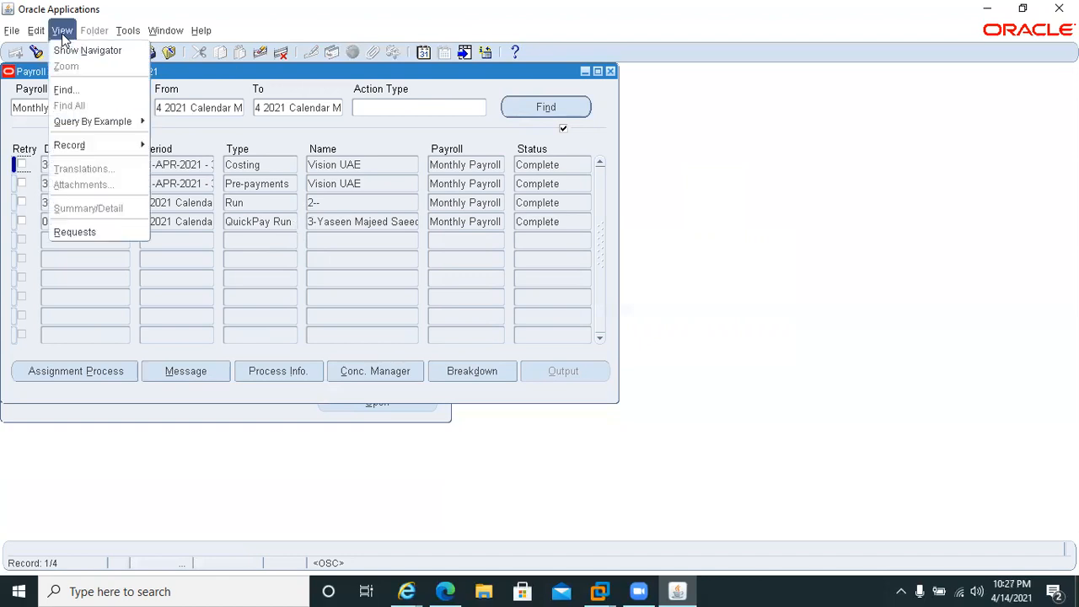
click(81, 233)
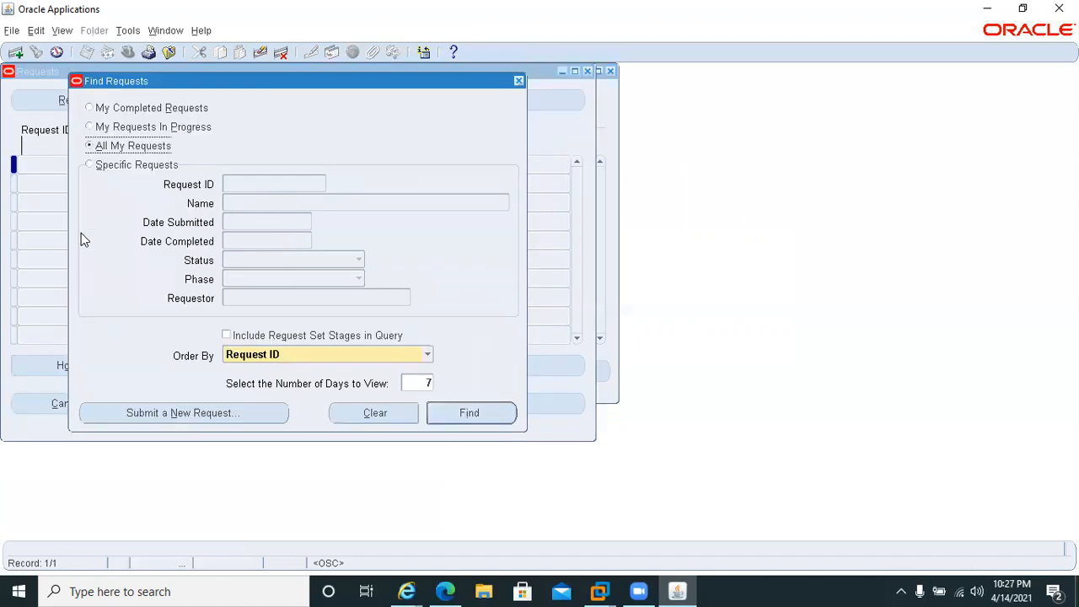
click(158, 417)
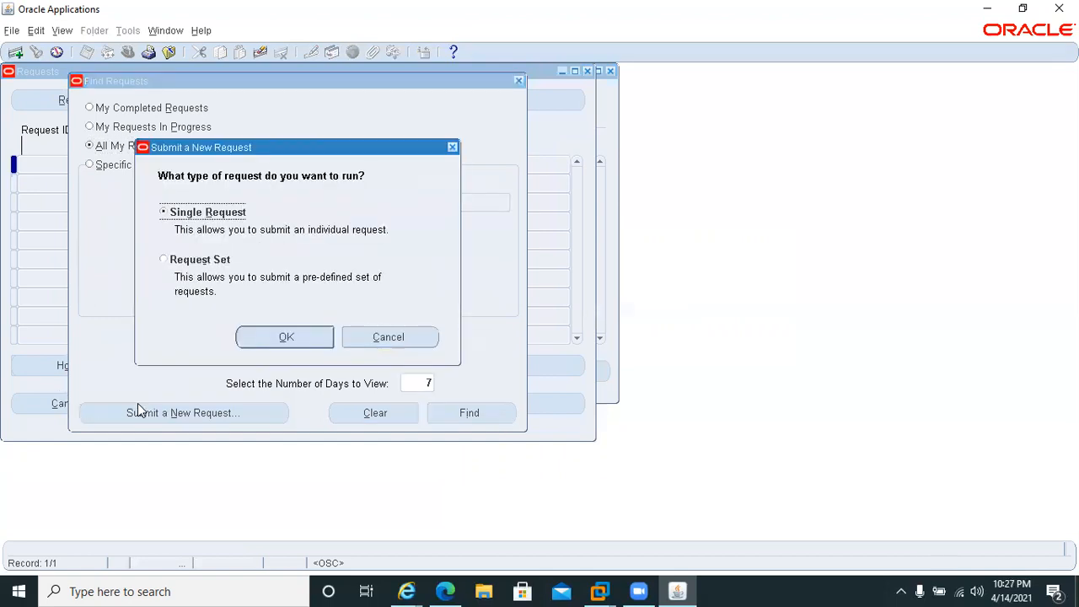
key(Return)
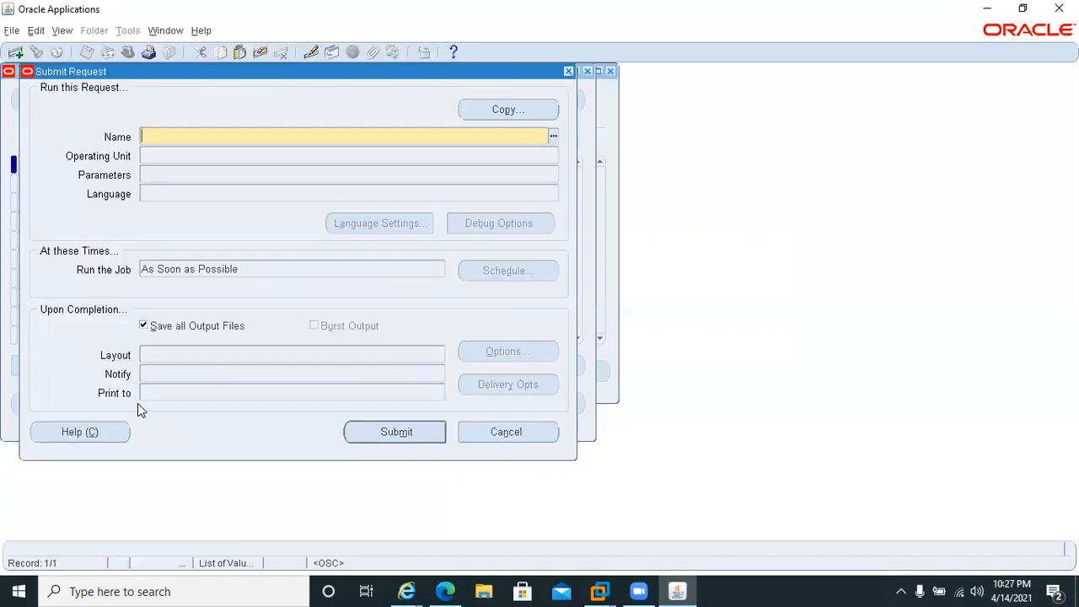
text(cos)
key(Tab)
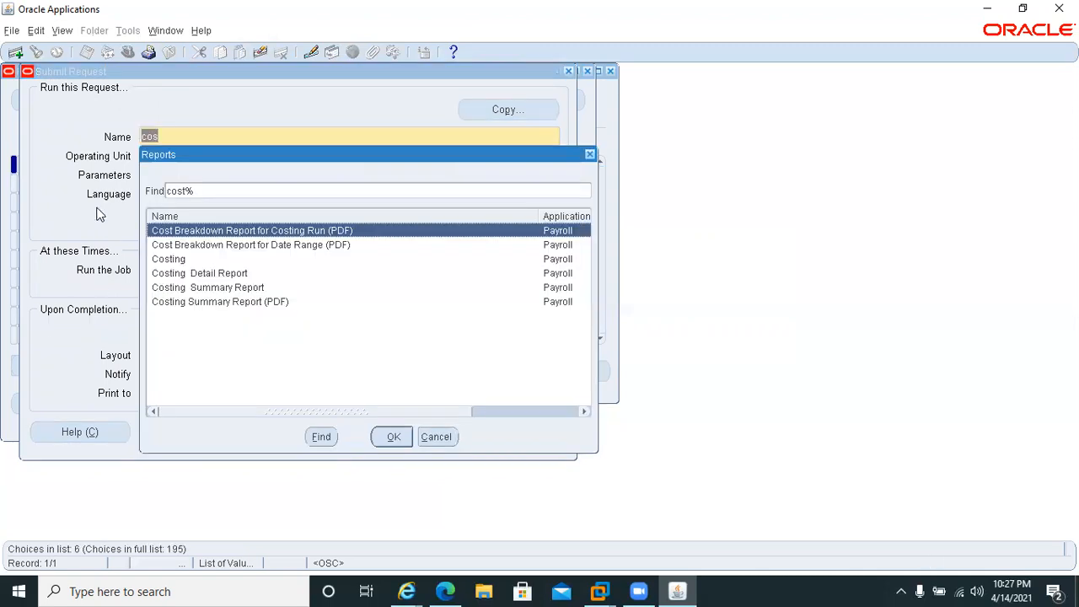
click(179, 276)
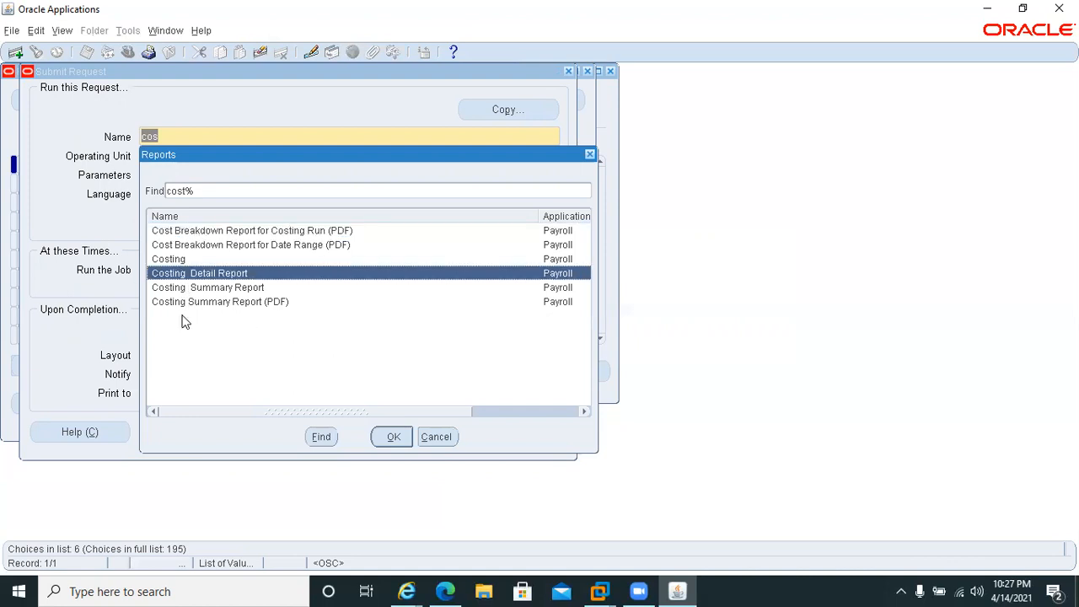
double_click(244, 230)
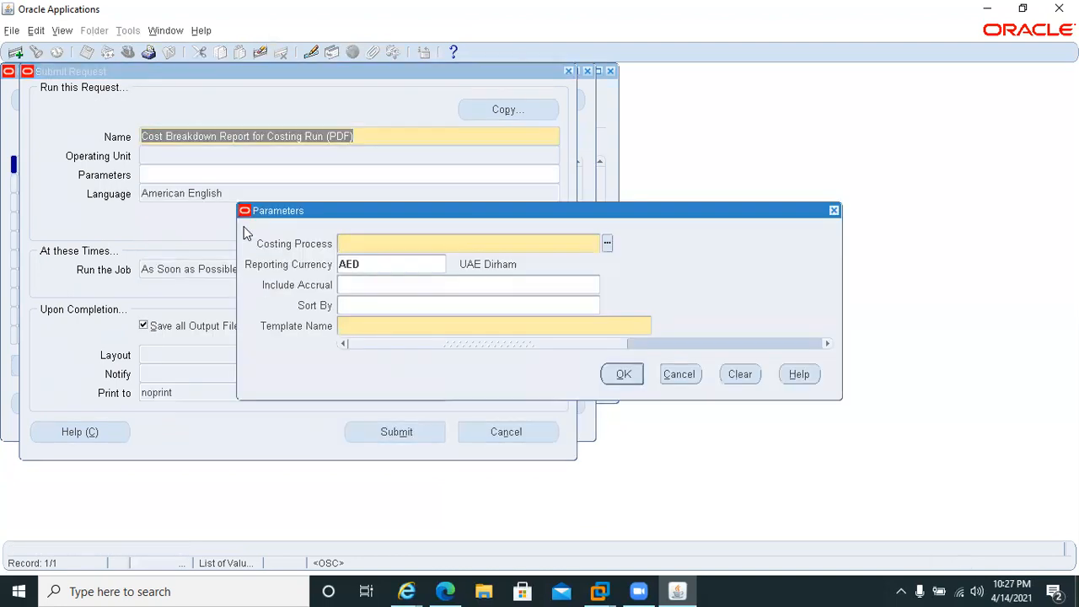
Submit the report for costing process Vision UAE (1061722) with the Cost Breakdown Report for Costing Run (PDF) template, without requesting another.
key(Tab)
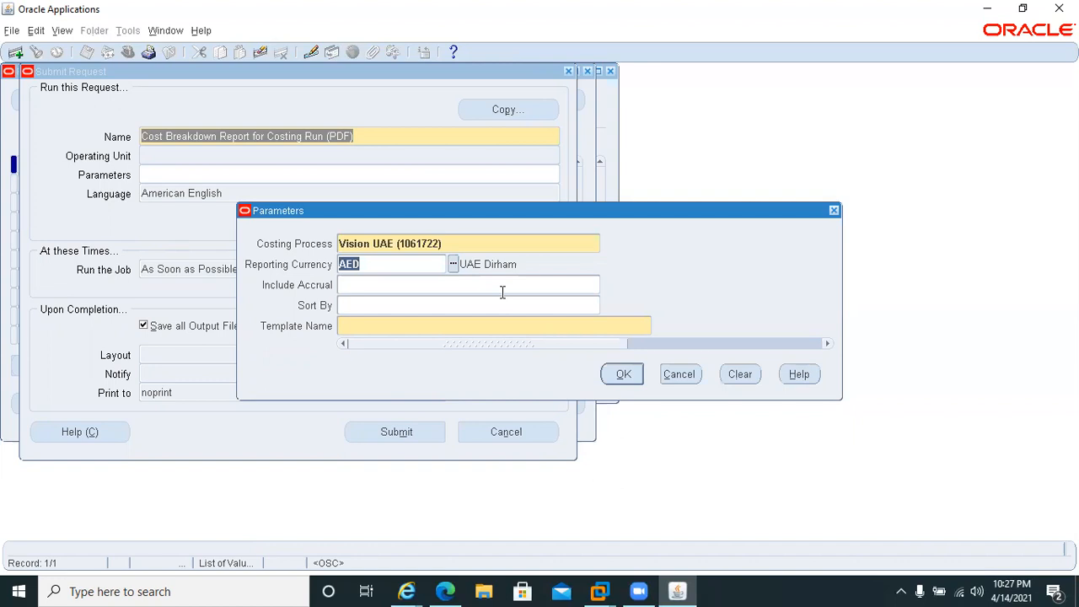
click(363, 326)
key(Tab)
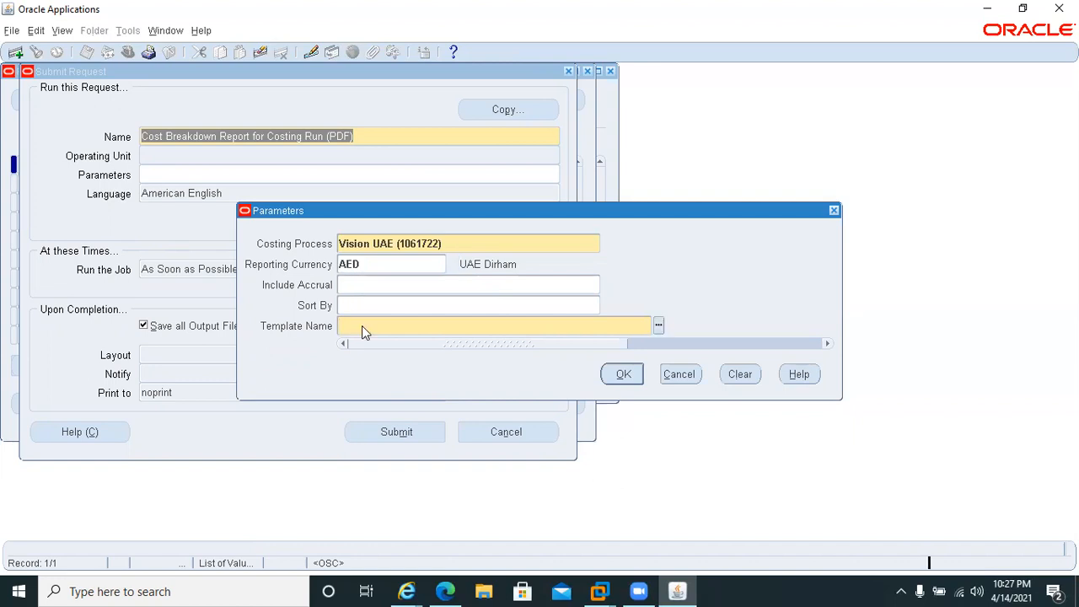
click(615, 376)
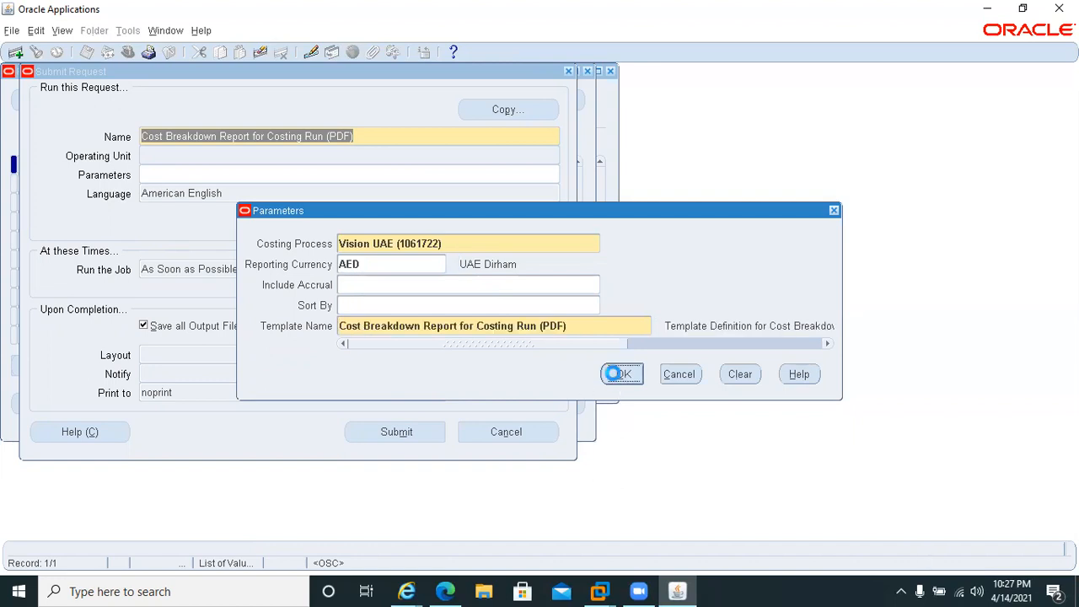
click(368, 434)
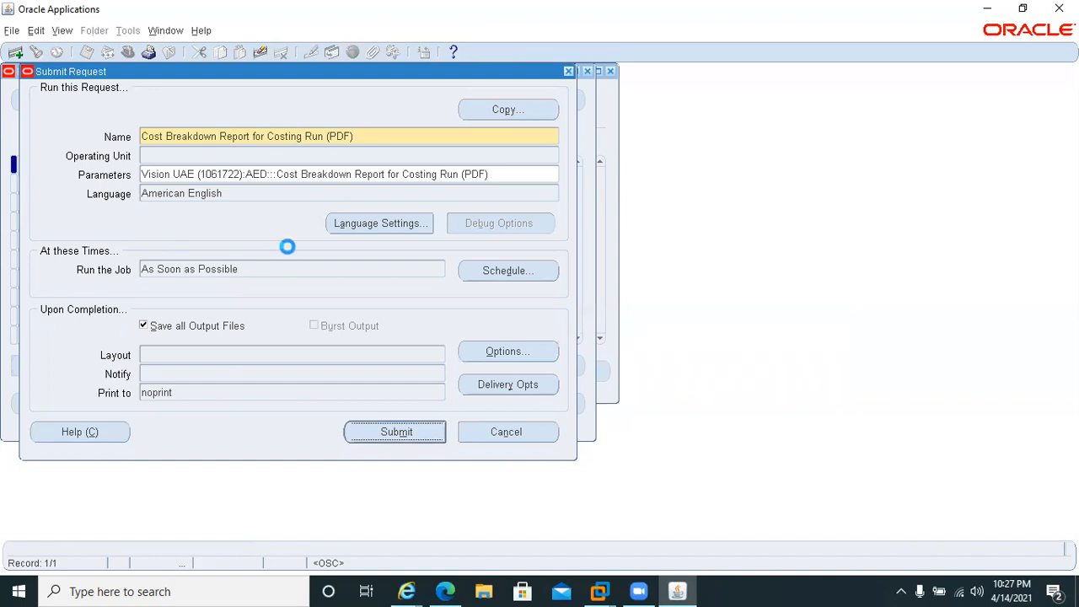
click(586, 344)
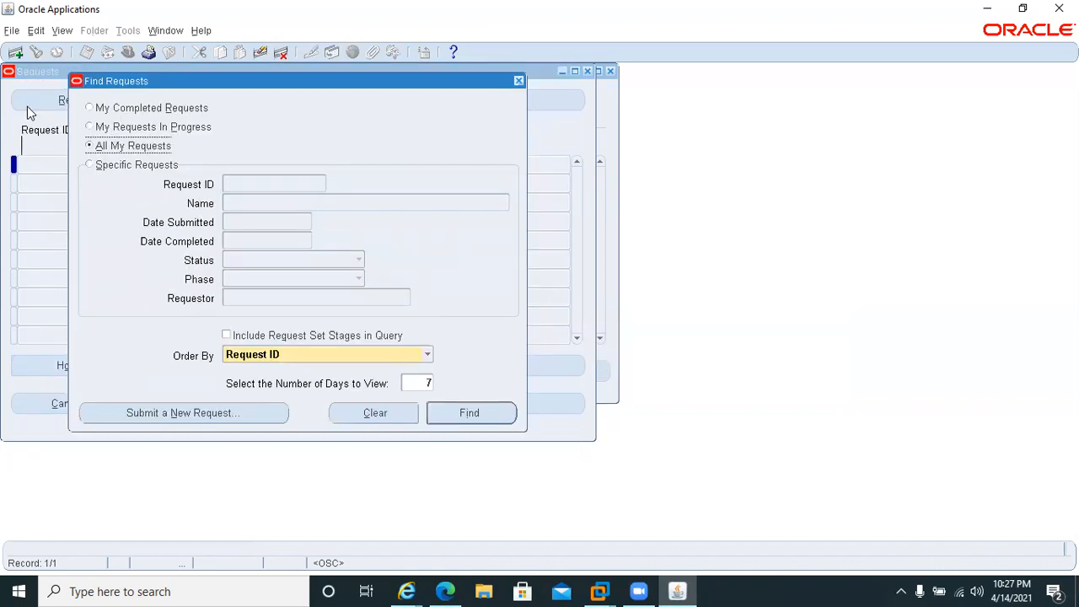
List all submitted requests and refresh the list until the Cost Breakdown Report for Costing Run request finishes.
key(Return)
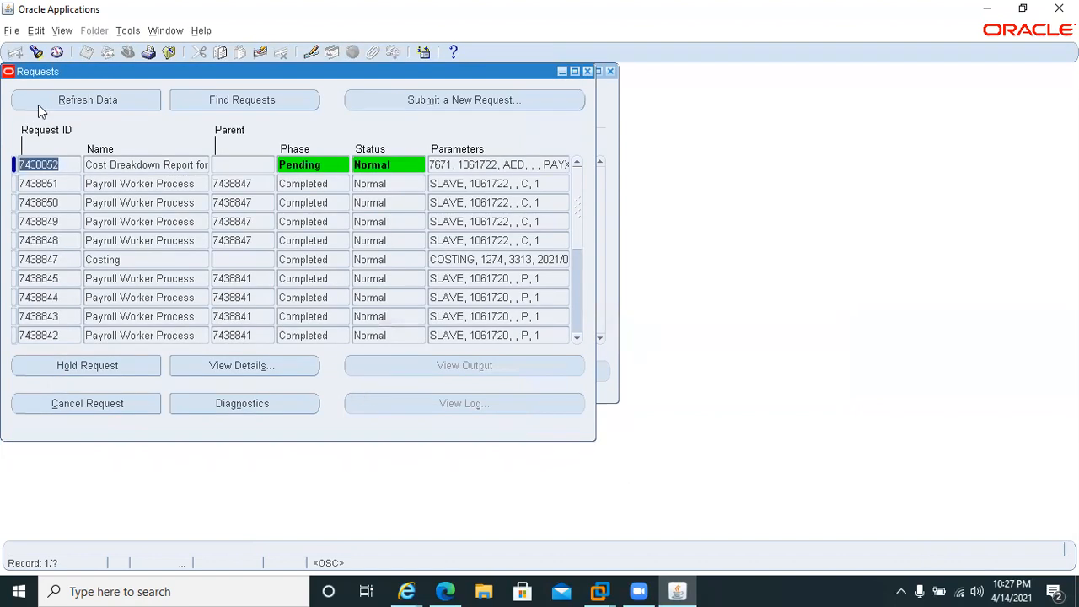
click(40, 106)
click(40, 110)
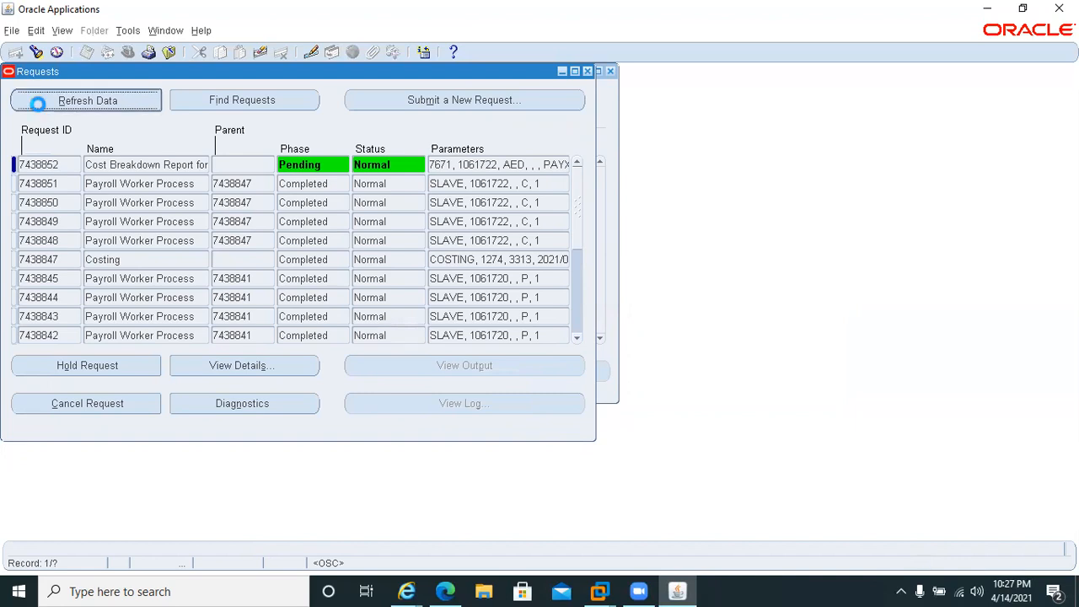
click(39, 108)
click(38, 104)
click(38, 108)
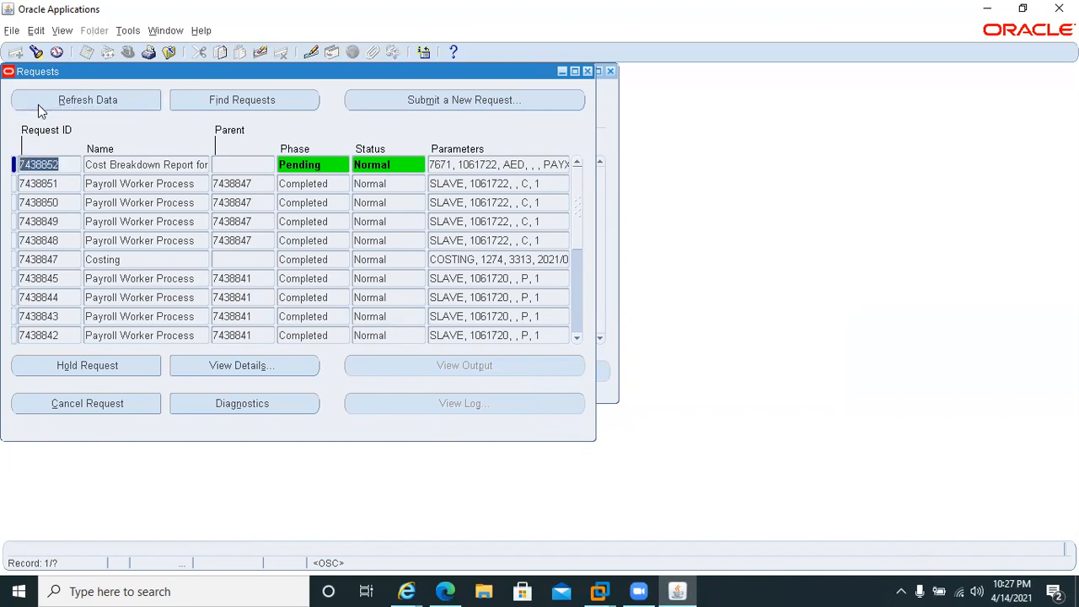
click(39, 108)
click(39, 108)
click(38, 108)
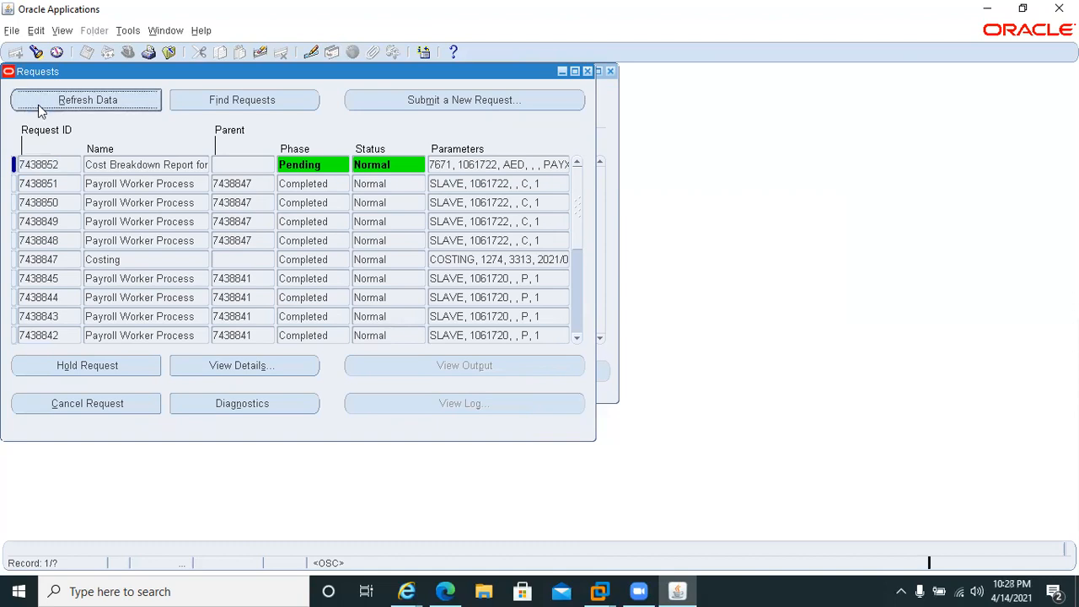
click(39, 106)
click(39, 107)
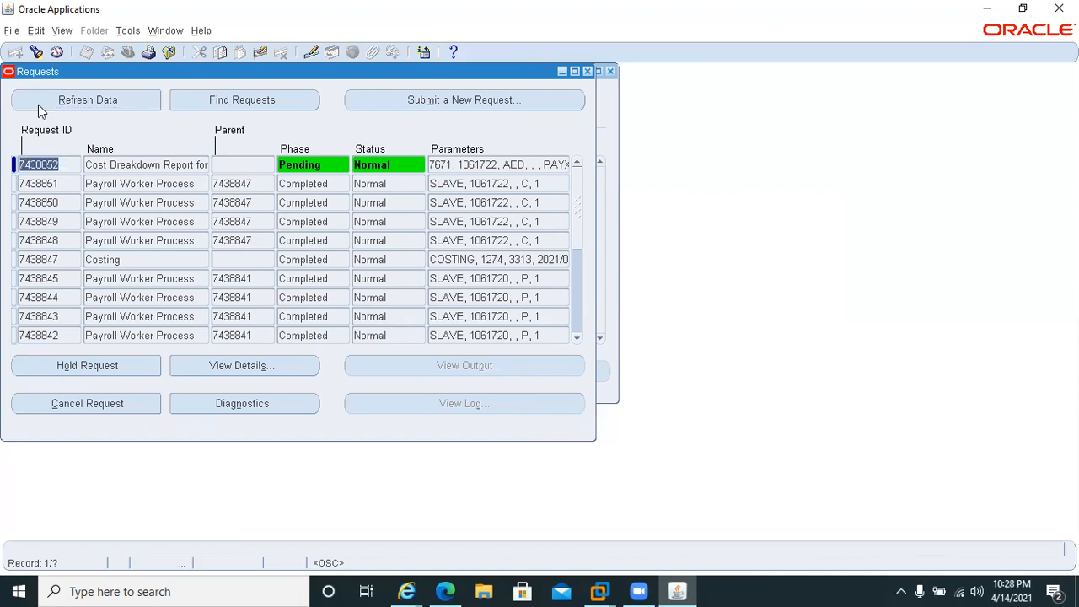
click(39, 108)
click(38, 110)
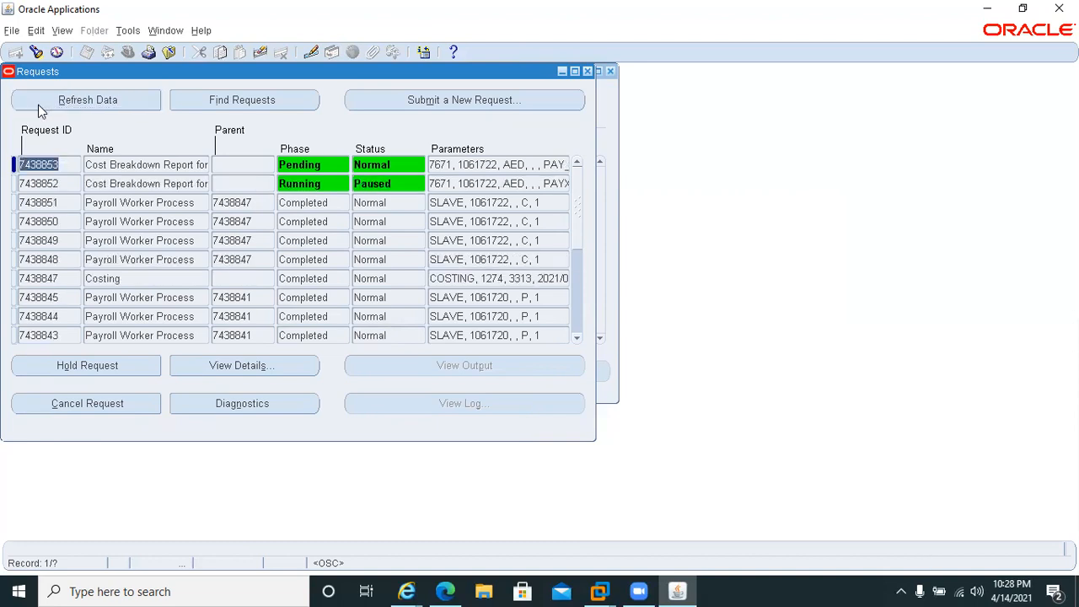
click(38, 108)
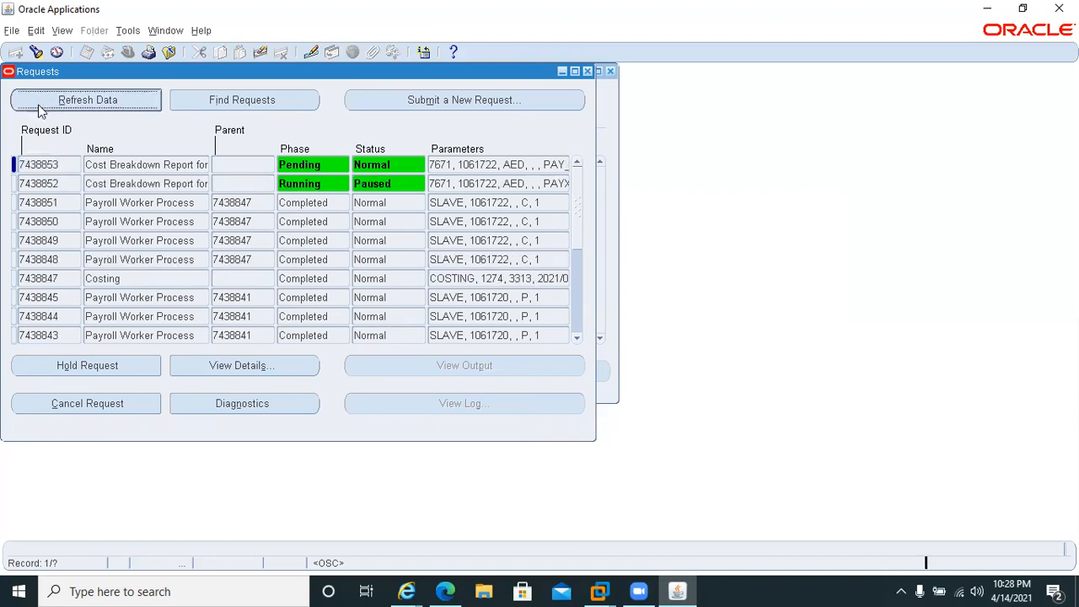
click(38, 108)
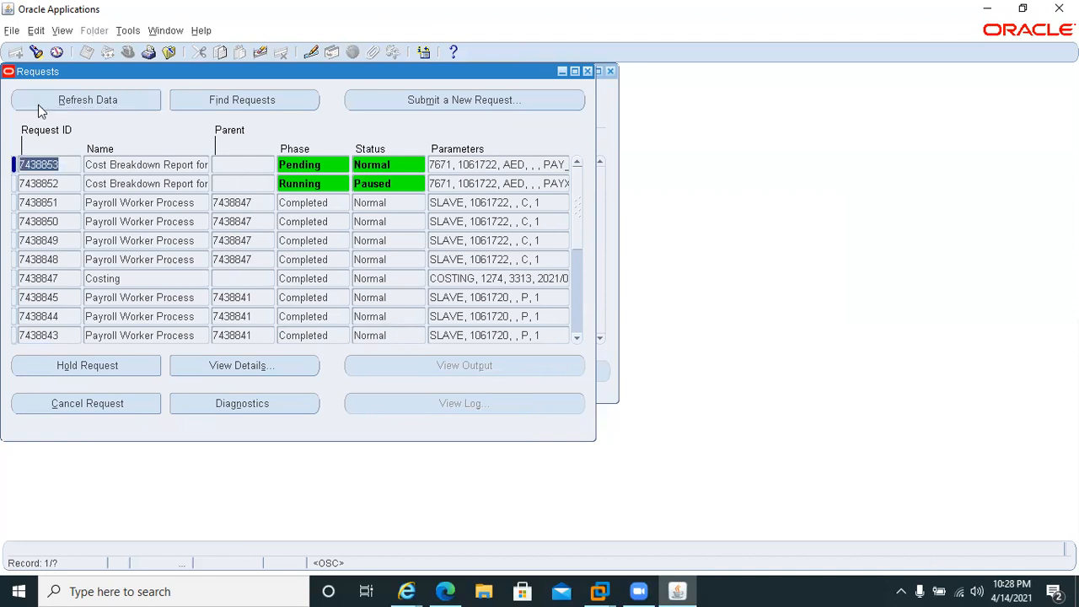
click(38, 108)
click(38, 108)
click(38, 106)
click(38, 106)
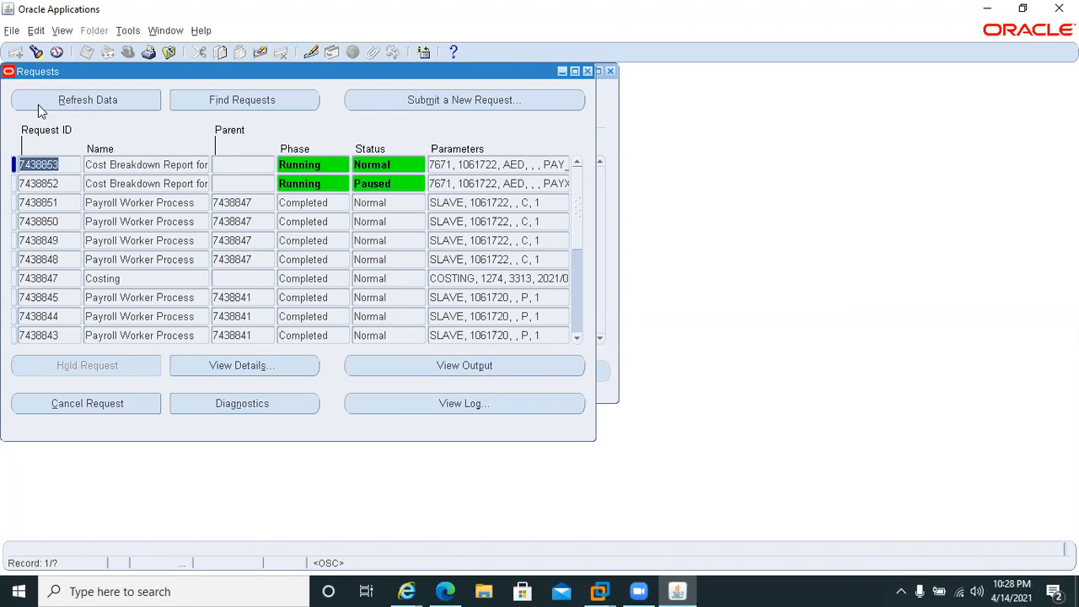
click(38, 106)
click(38, 107)
click(38, 106)
click(38, 106)
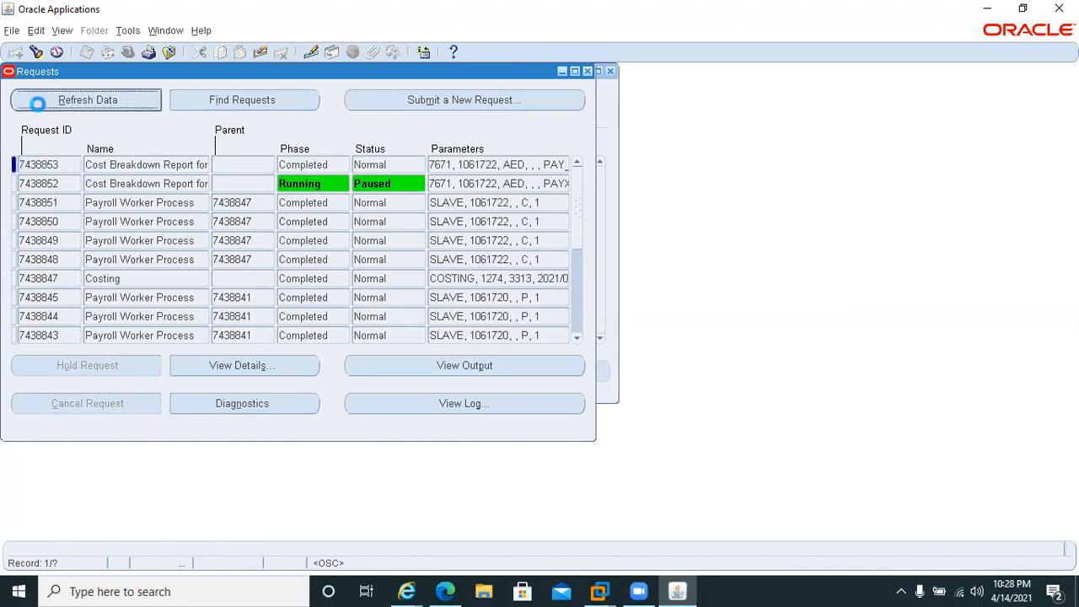
click(37, 107)
click(38, 106)
click(38, 106)
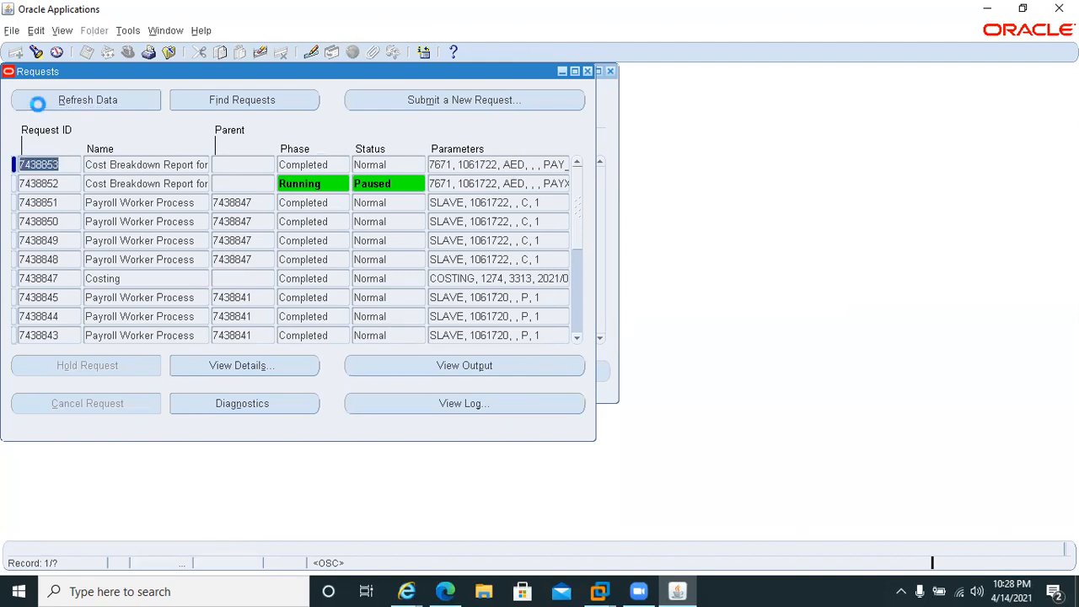
click(38, 107)
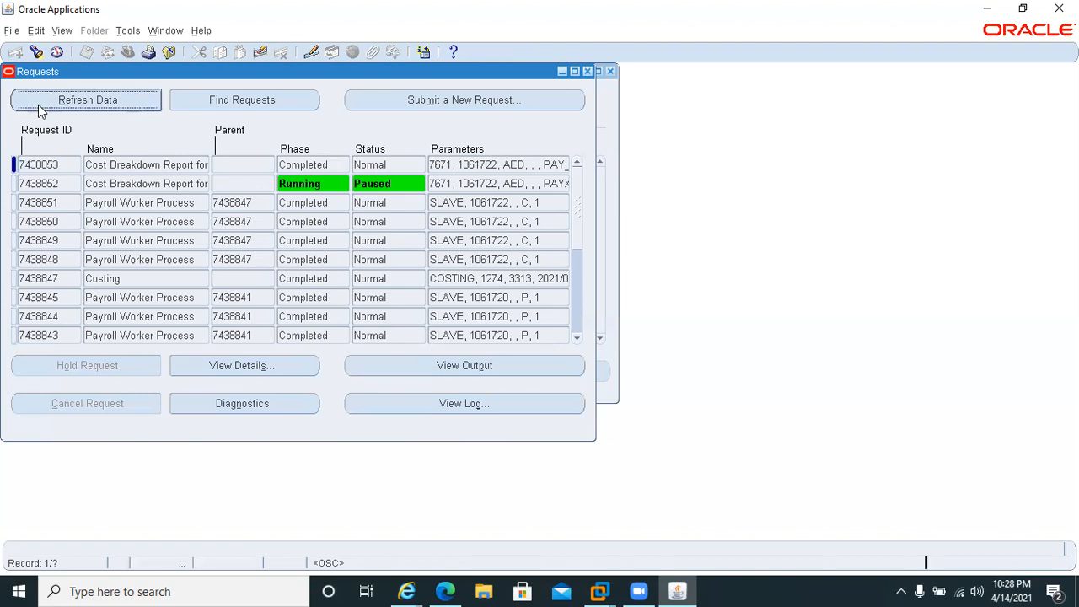
click(38, 106)
click(38, 106)
click(38, 106)
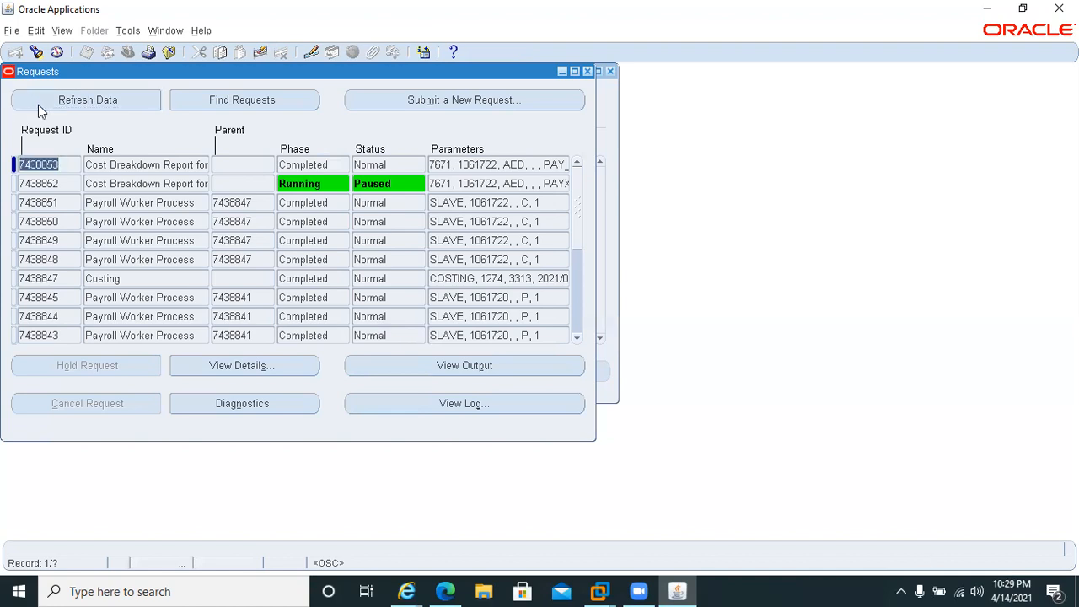
click(38, 106)
click(38, 106)
click(38, 106)
click(38, 107)
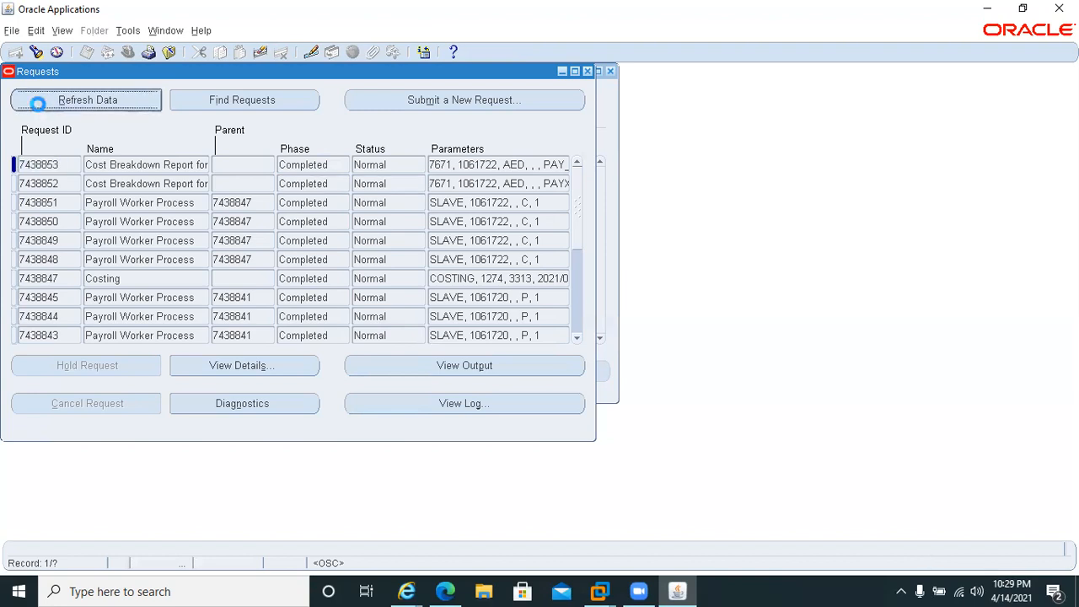
Open the output of the Cost Breakdown Report request in Microsoft Edge and review both pages of the Costing Breakdown Summary.
click(175, 186)
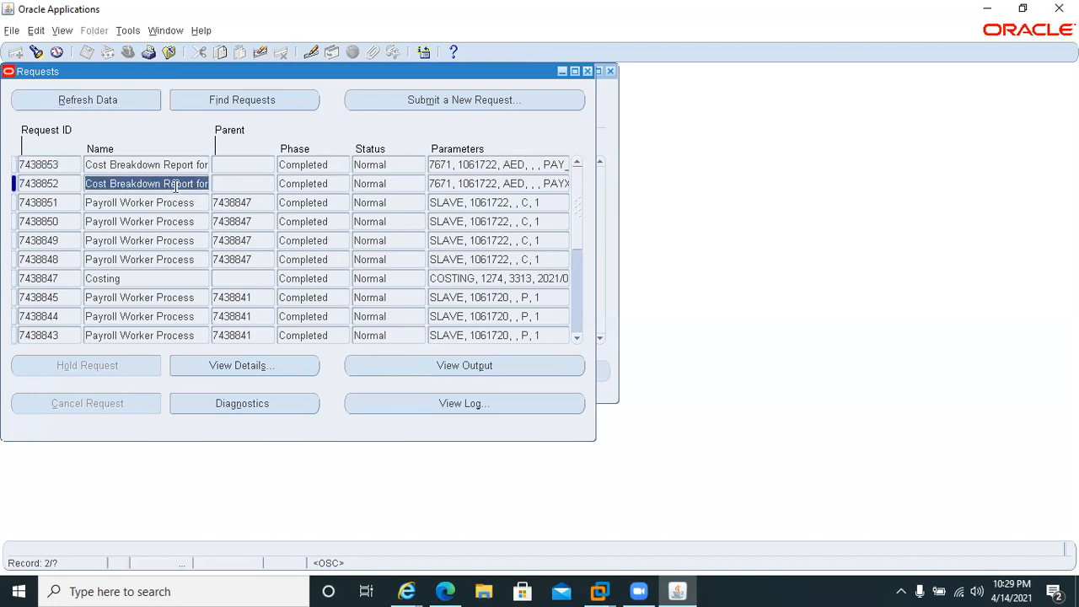
click(424, 372)
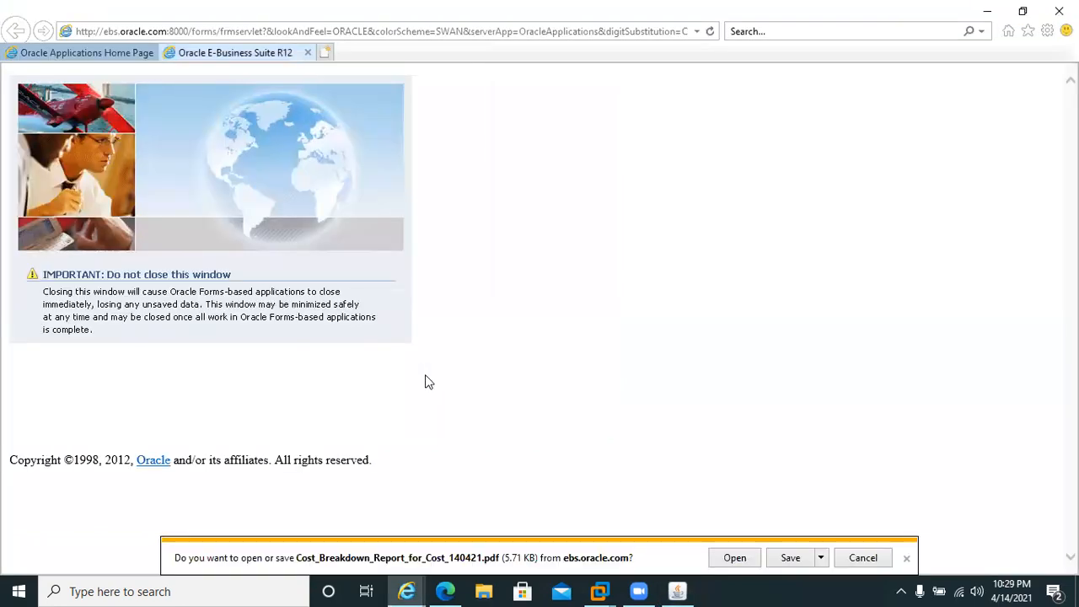
click(731, 560)
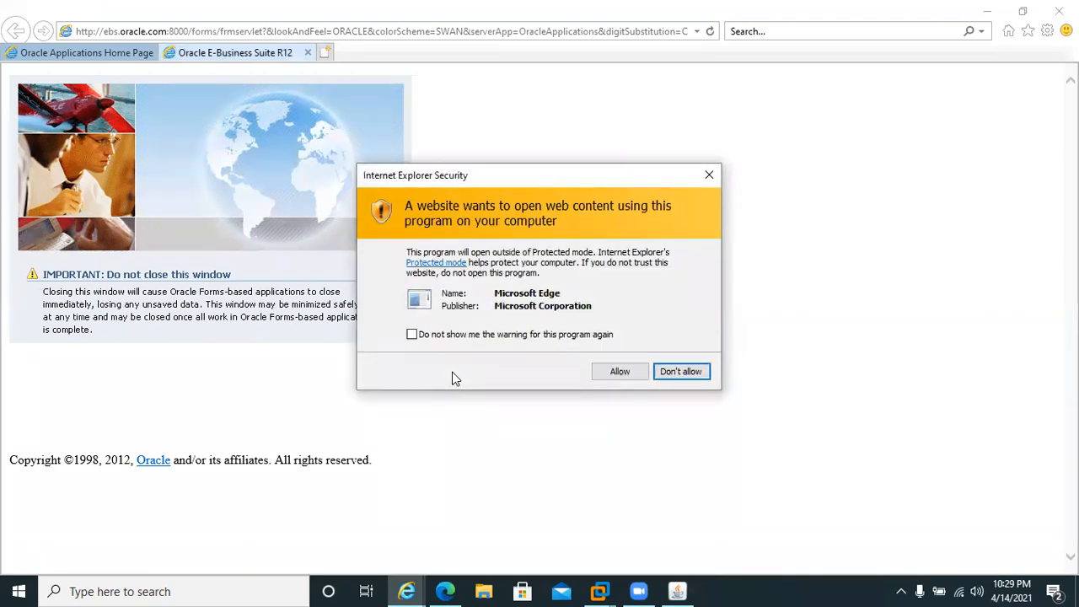
click(620, 372)
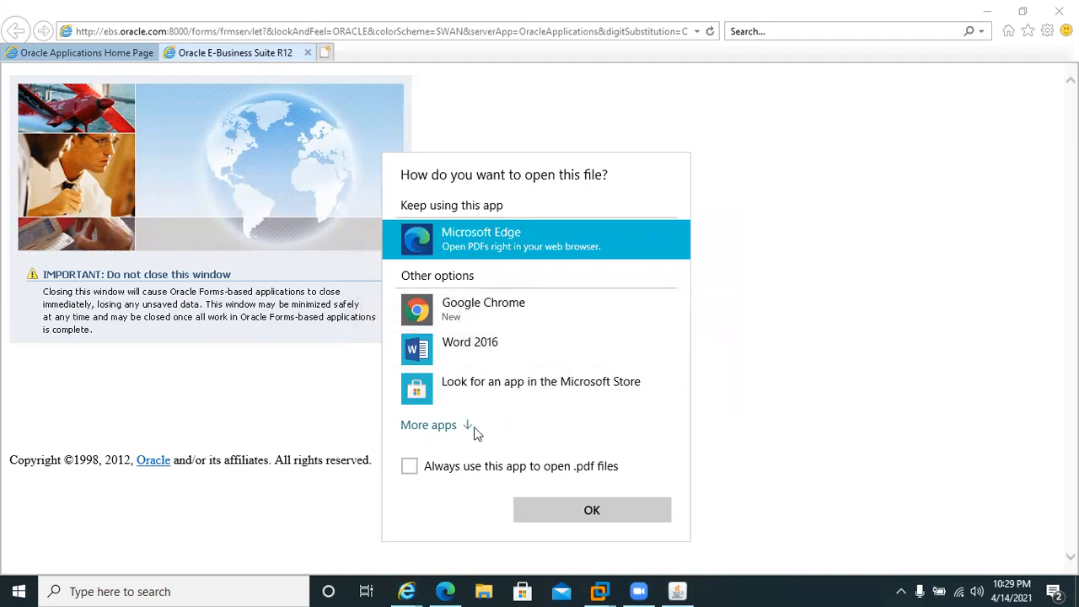
click(540, 510)
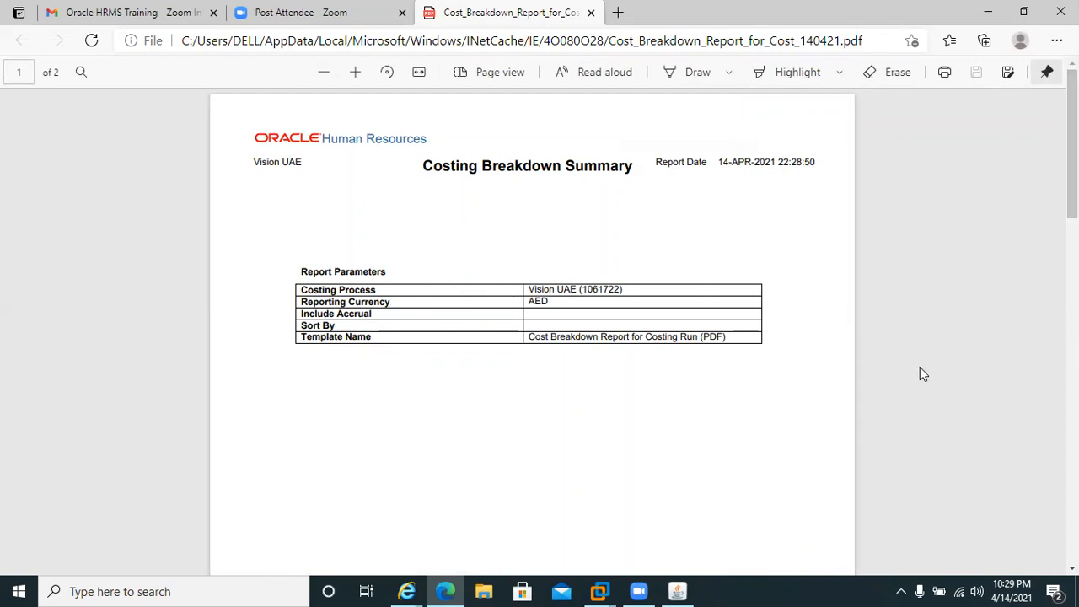
scroll(850, 356, down, 6)
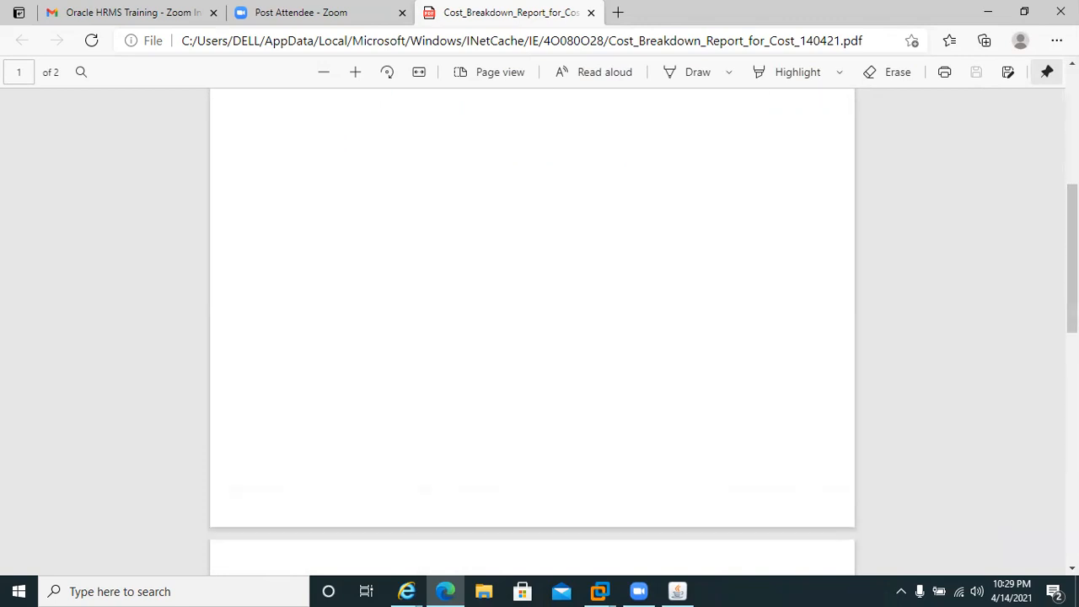
scroll(532, 329, down, 5)
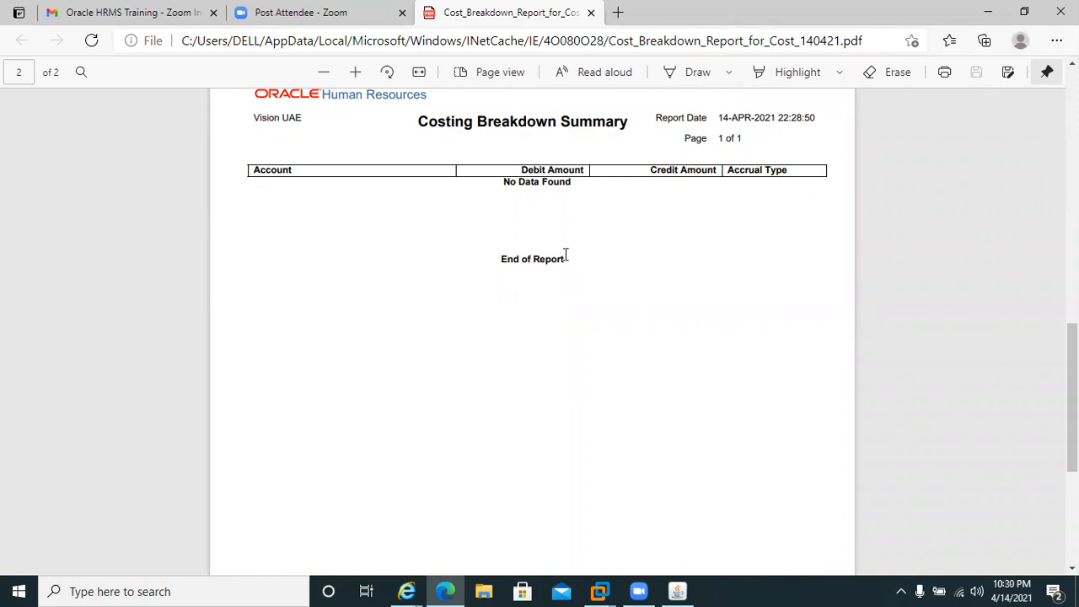
Switch back to Oracle Applications, close the request list and start a new single request.
click(676, 591)
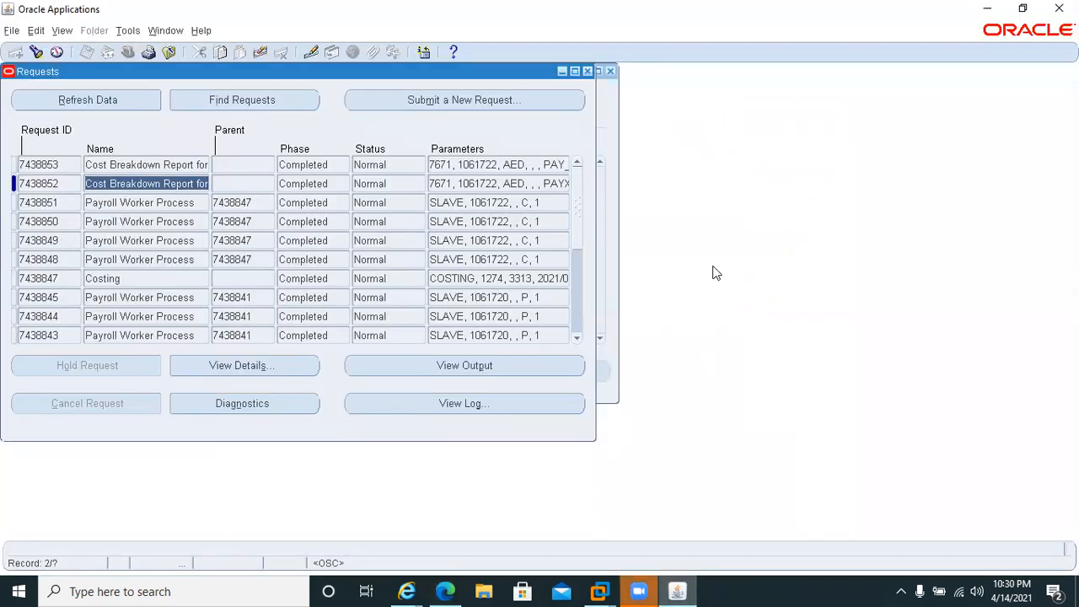
click(587, 72)
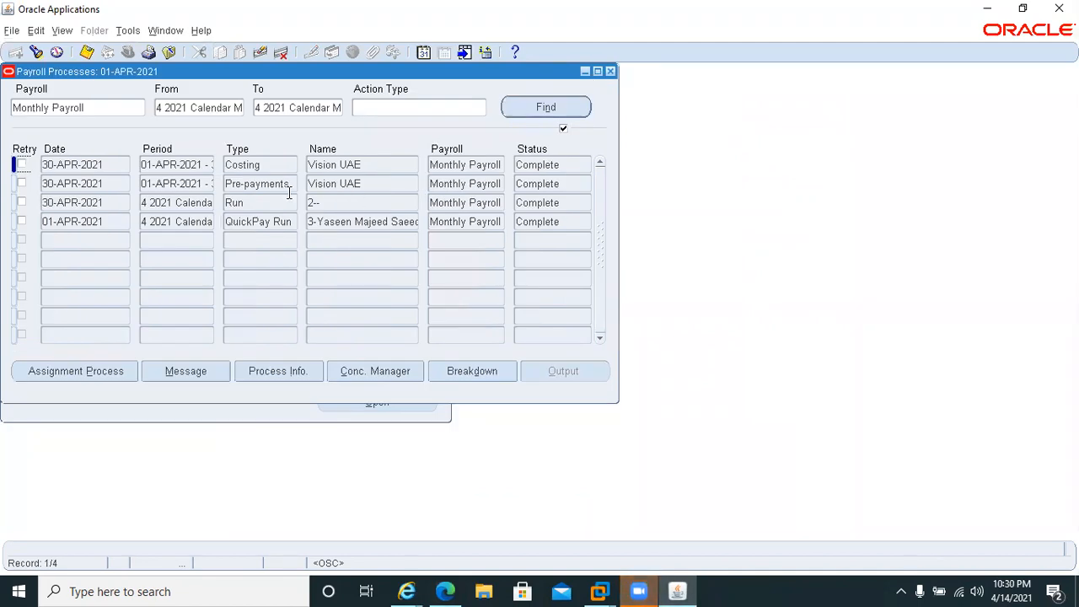
click(64, 32)
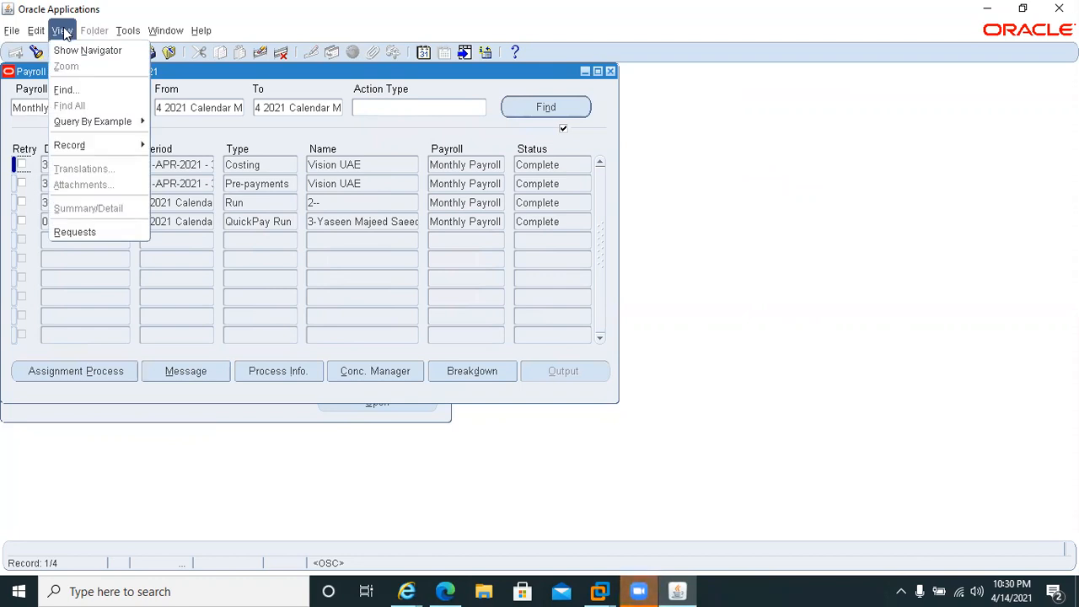
click(88, 230)
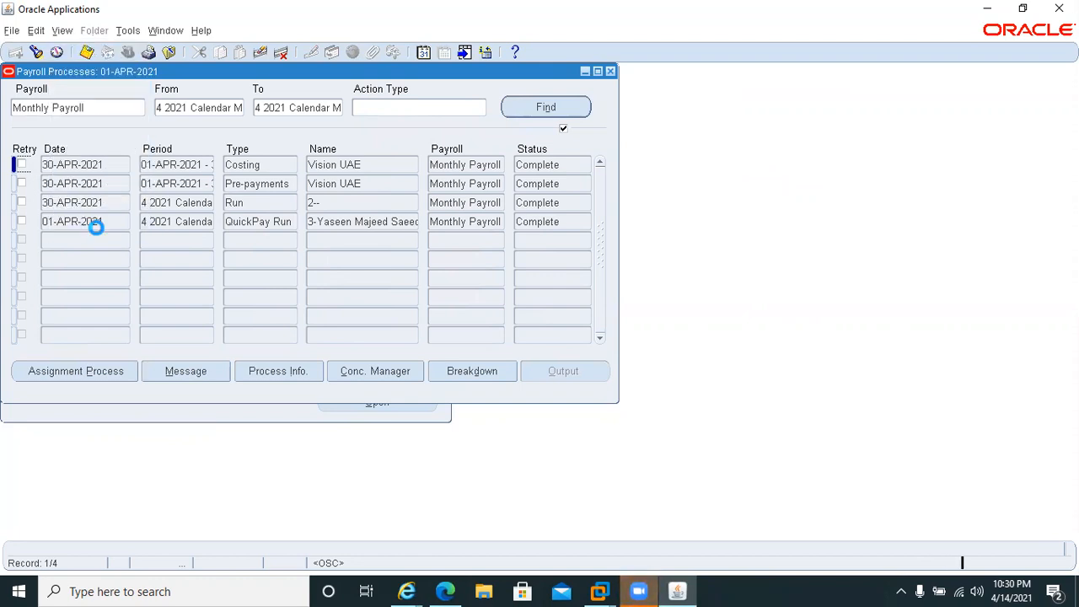
click(153, 404)
key(Return)
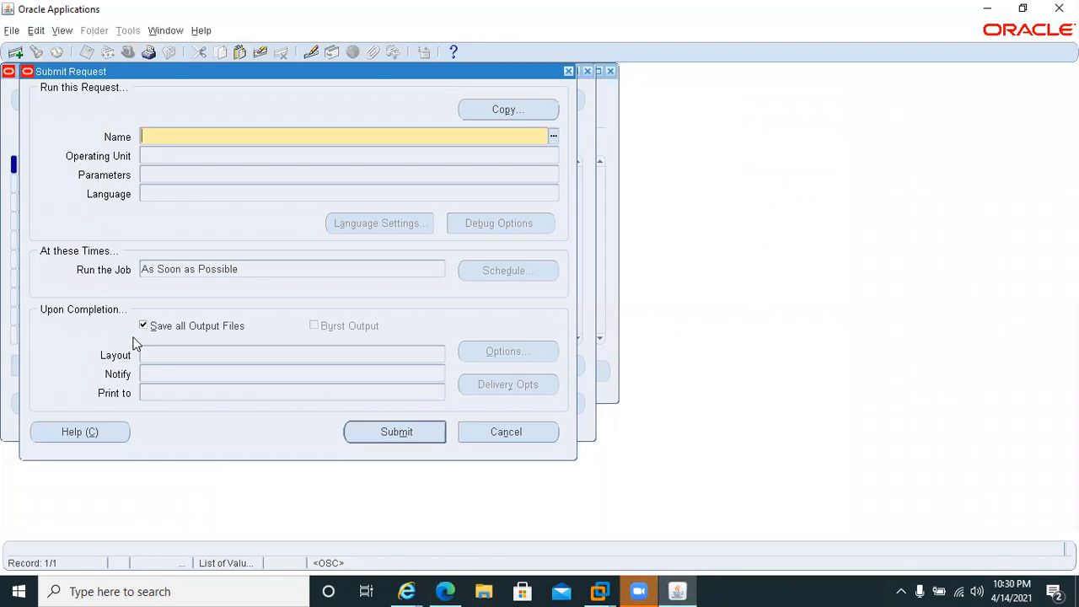
Choose the Transfer to GL payroll process as the program for the new request.
text(trnsf)
key(Tab)
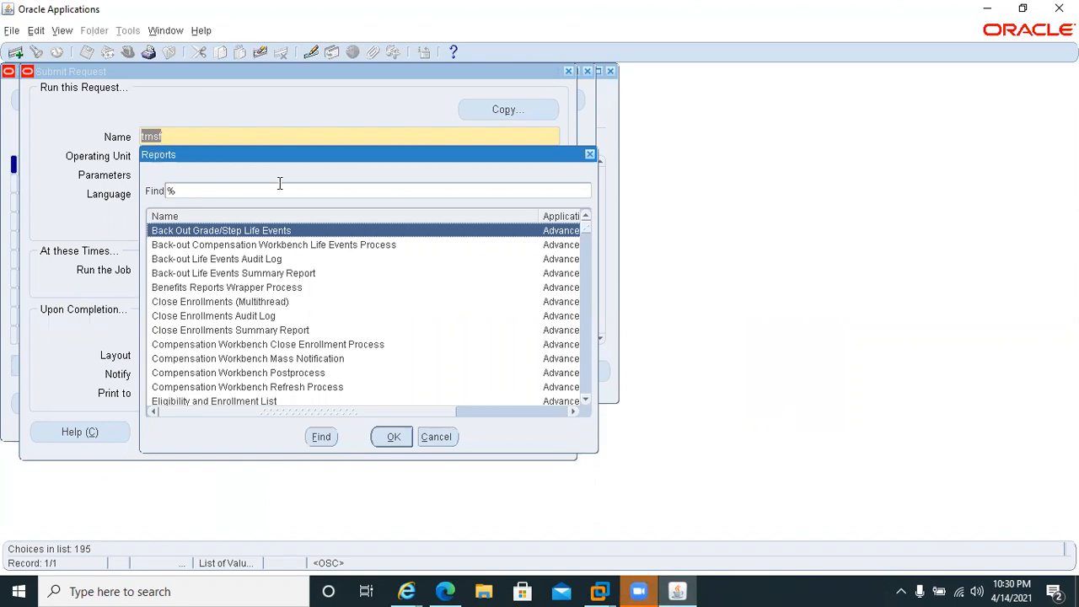
click(590, 153)
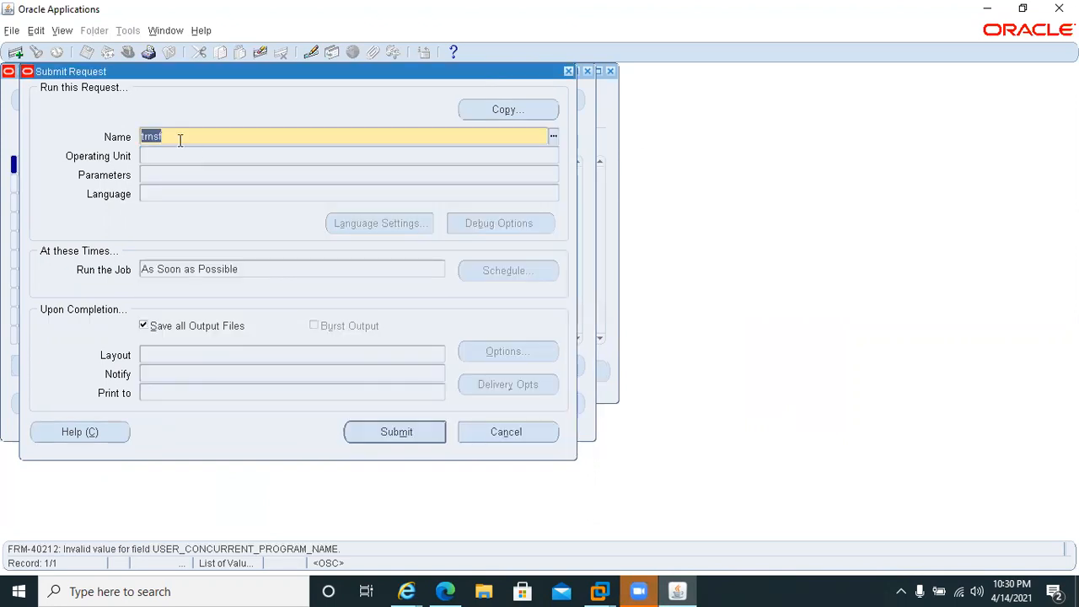
click(140, 138)
key(Right)
key(Right)
text(a)
key(Tab)
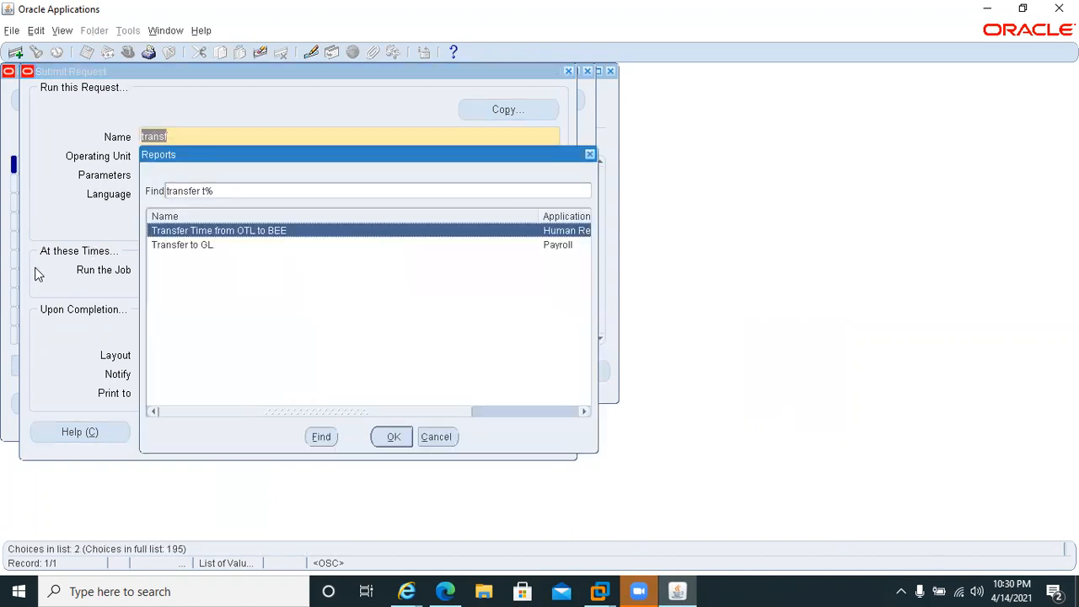
click(165, 244)
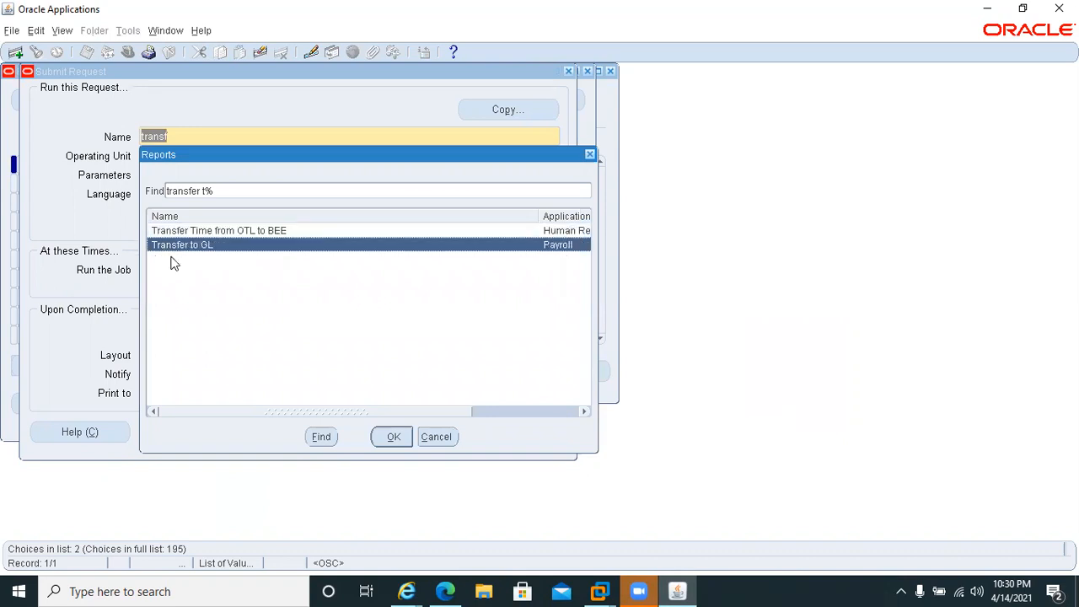
click(393, 436)
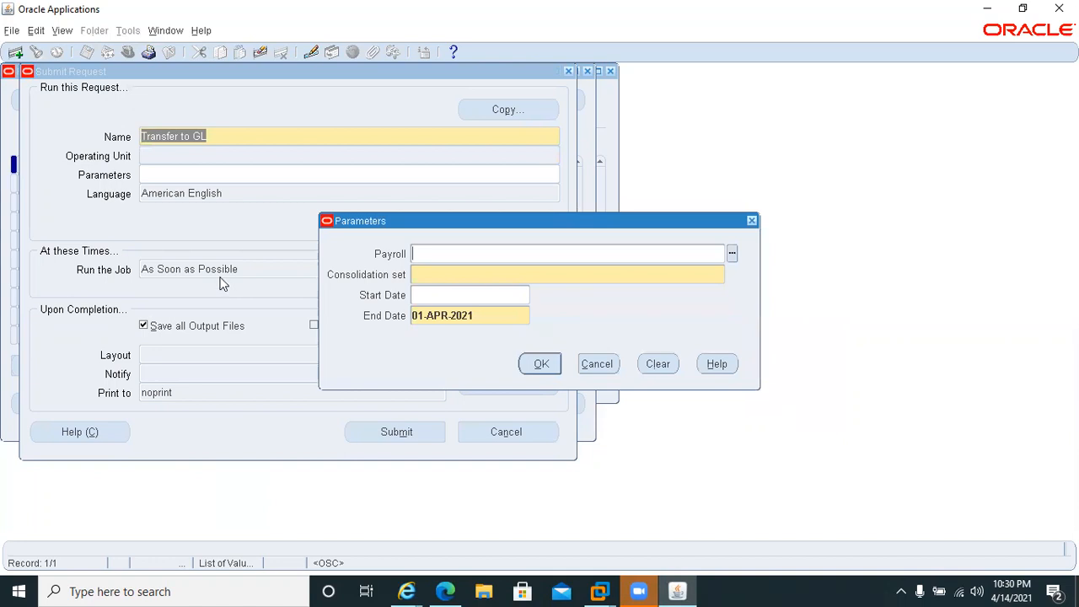
Set the Transfer to GL parameters to payroll Monthly Payroll with start date 01-APR-2021.
drag(489, 220, 355, 203)
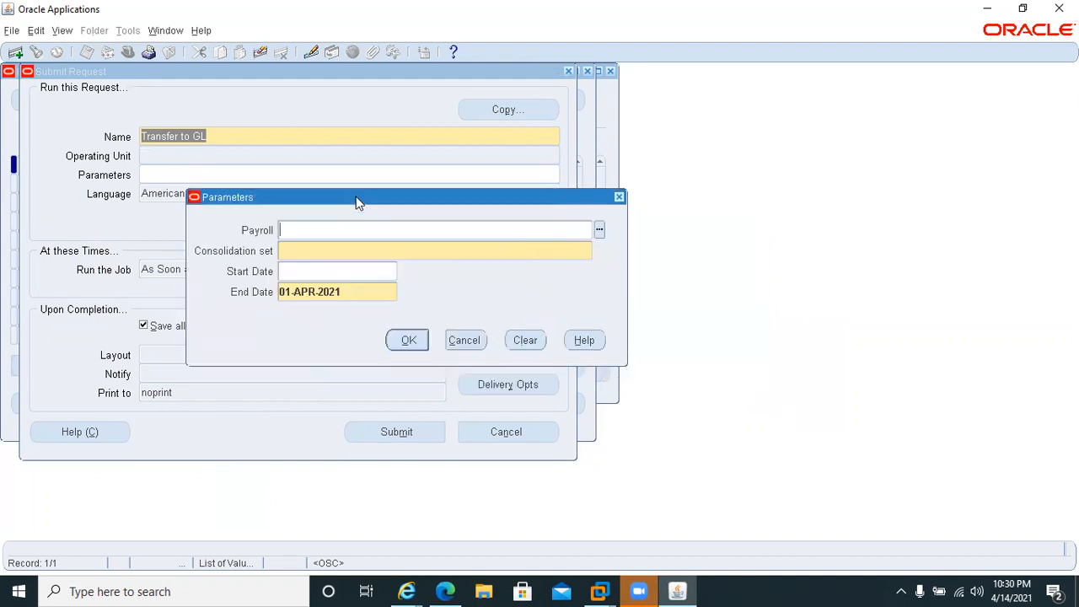
text(m)
key(Tab)
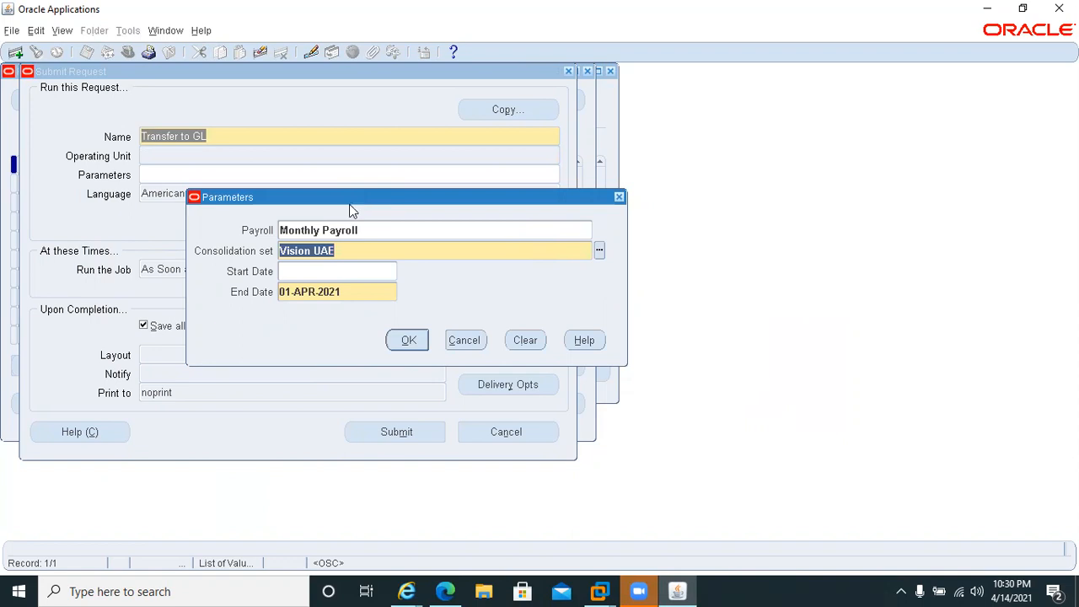
click(324, 269)
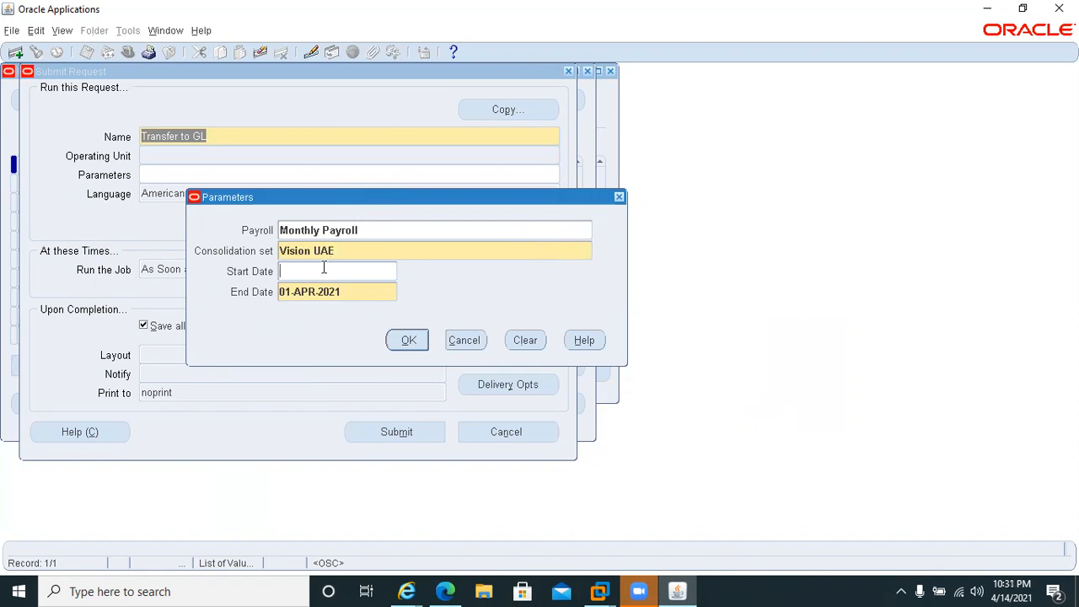
text(01apr2021)
key(Tab)
Set the Transfer to GL end date to 30-APR-2021 and accept the parameters.
key(Home)
key(Delete)
text(3)
key(Tab)
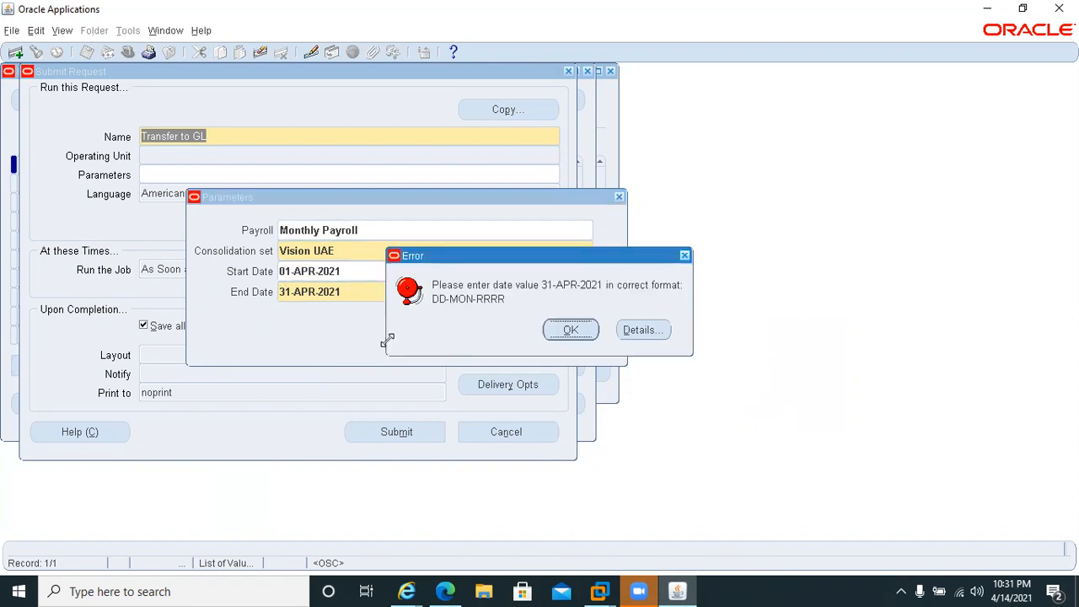
click(570, 330)
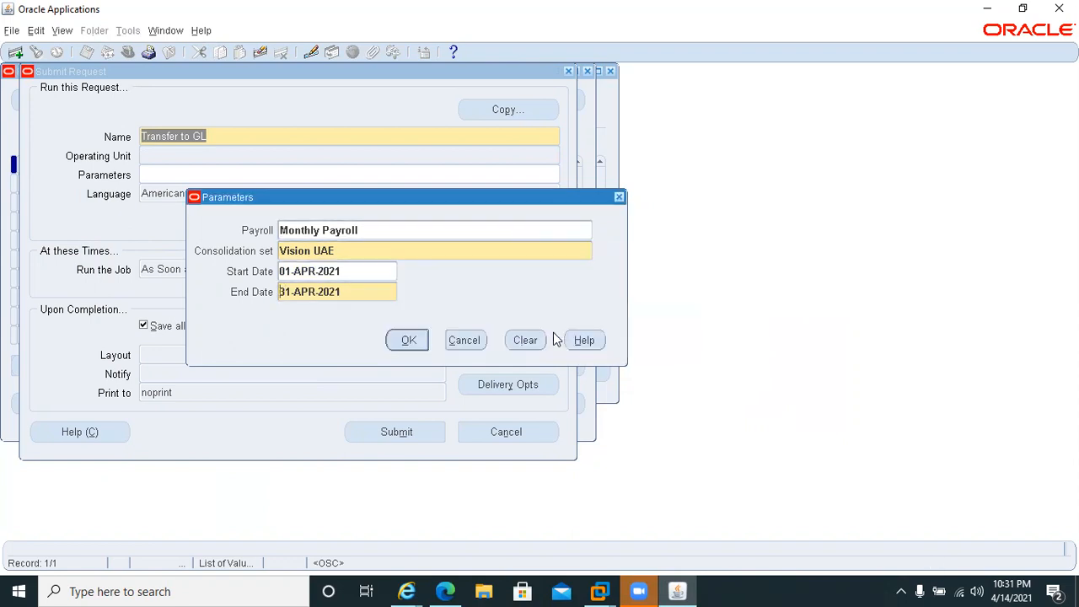
click(284, 291)
key(Delete)
text(0)
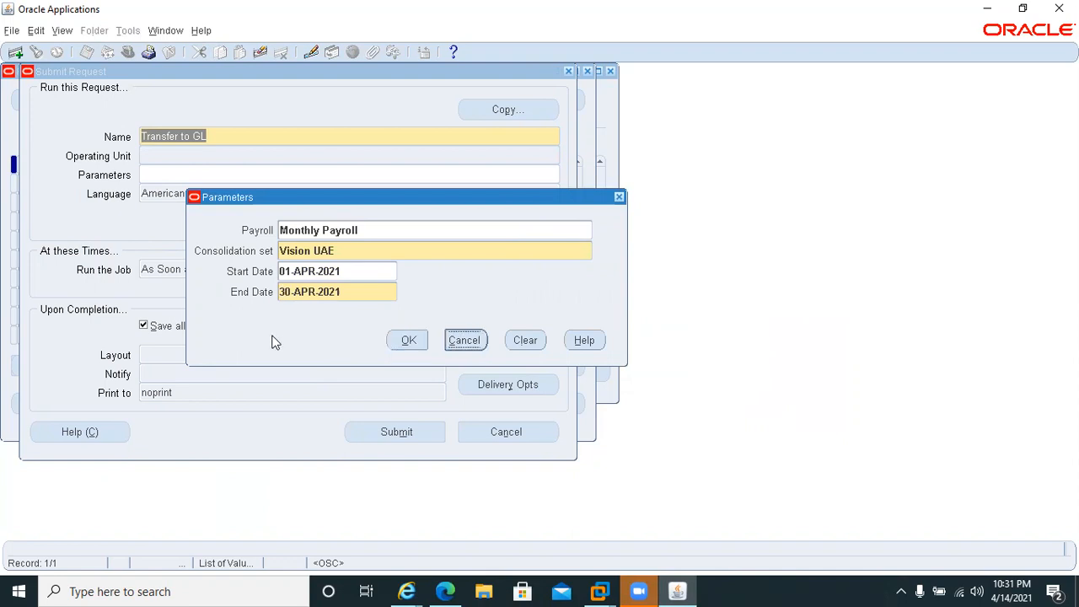
click(408, 339)
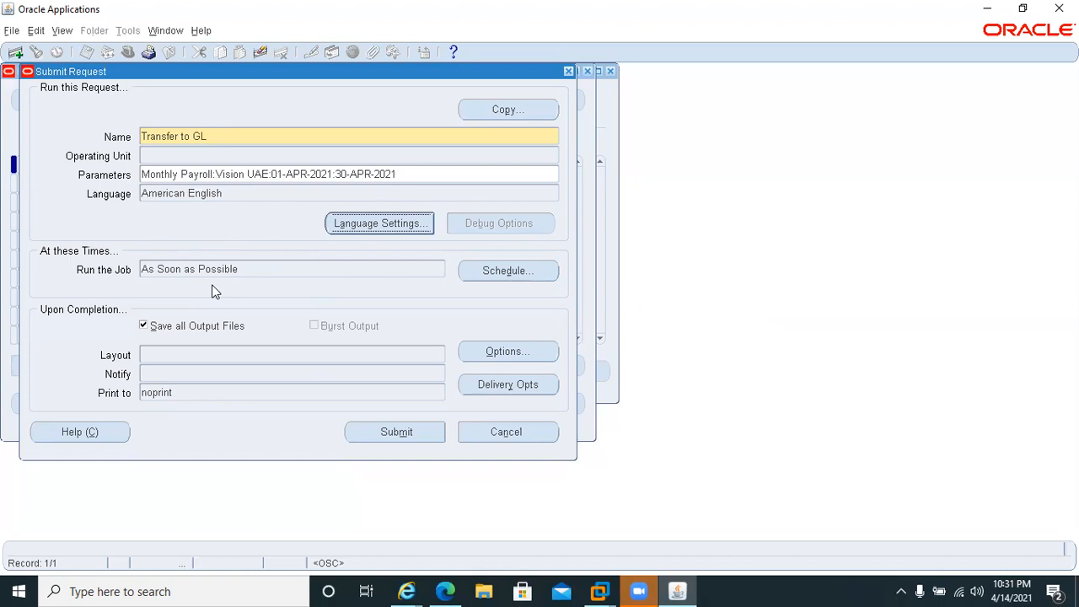
Submit the Transfer to GL request without adding another one, and list all of your own requests.
click(371, 433)
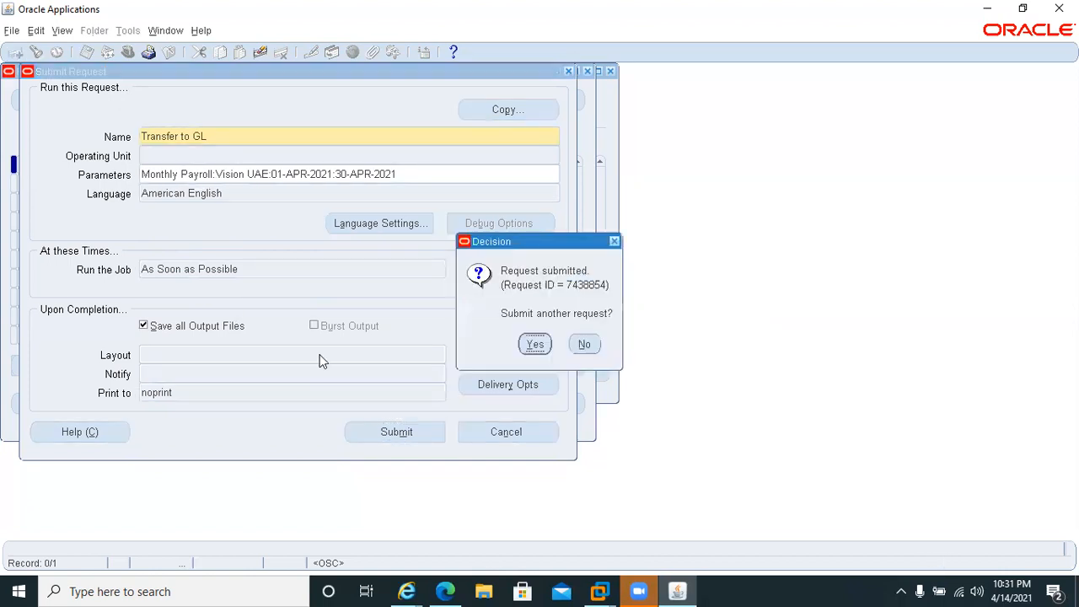
click(584, 344)
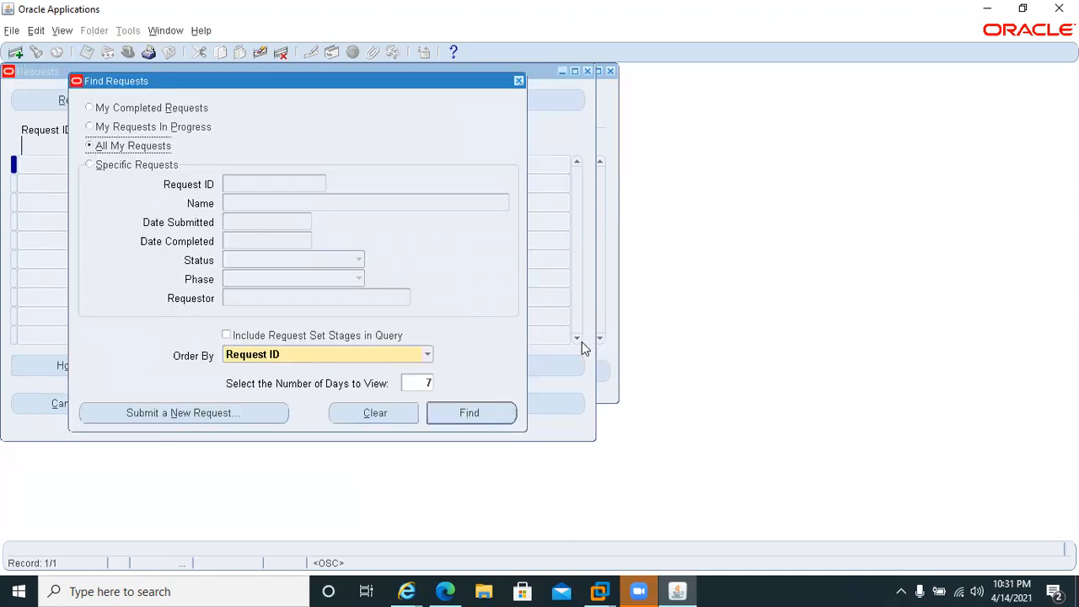
click(472, 413)
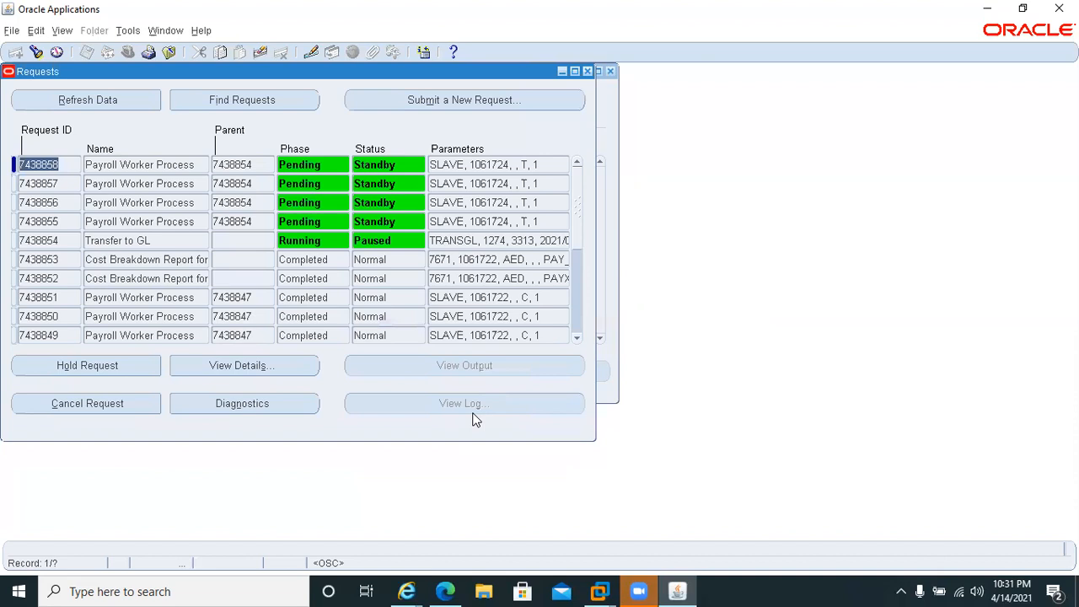
Refresh the request list repeatedly to monitor the Transfer to GL request and its Payroll Worker Processes.
click(48, 106)
click(48, 106)
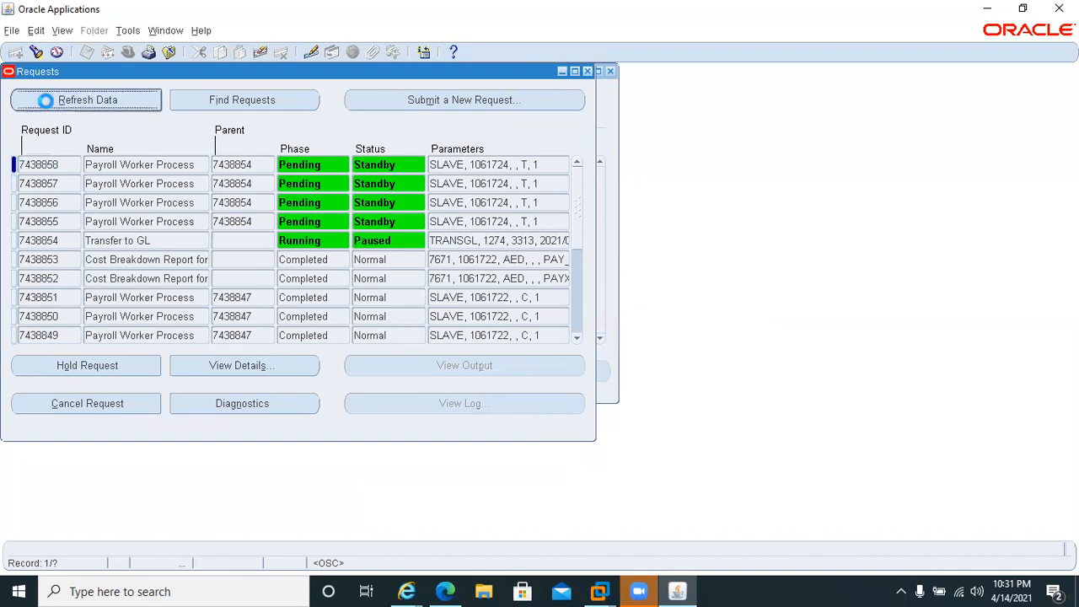
click(48, 105)
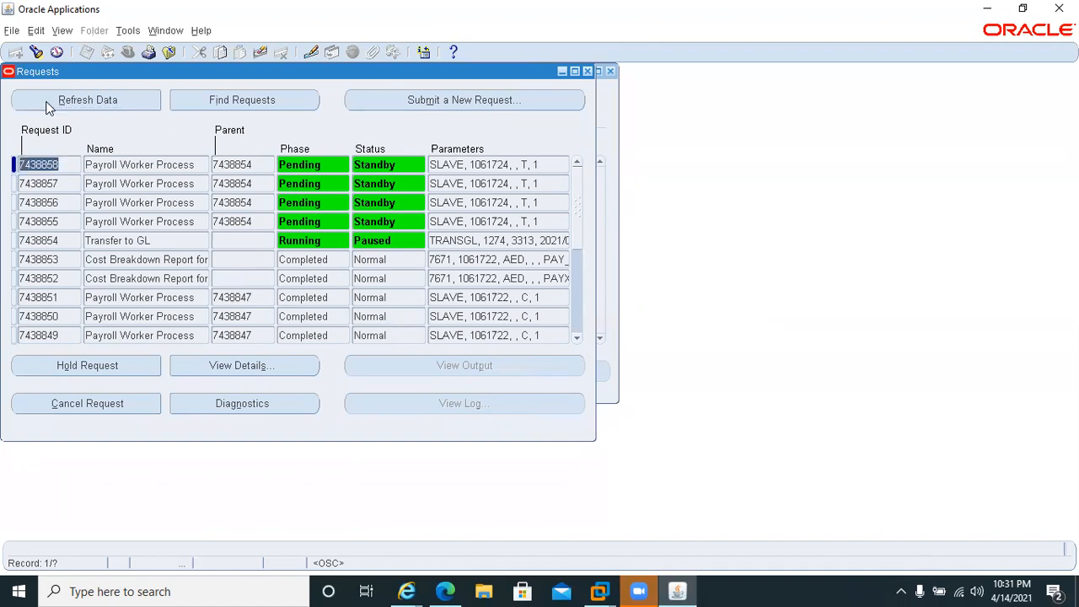
click(48, 105)
click(48, 105)
click(50, 100)
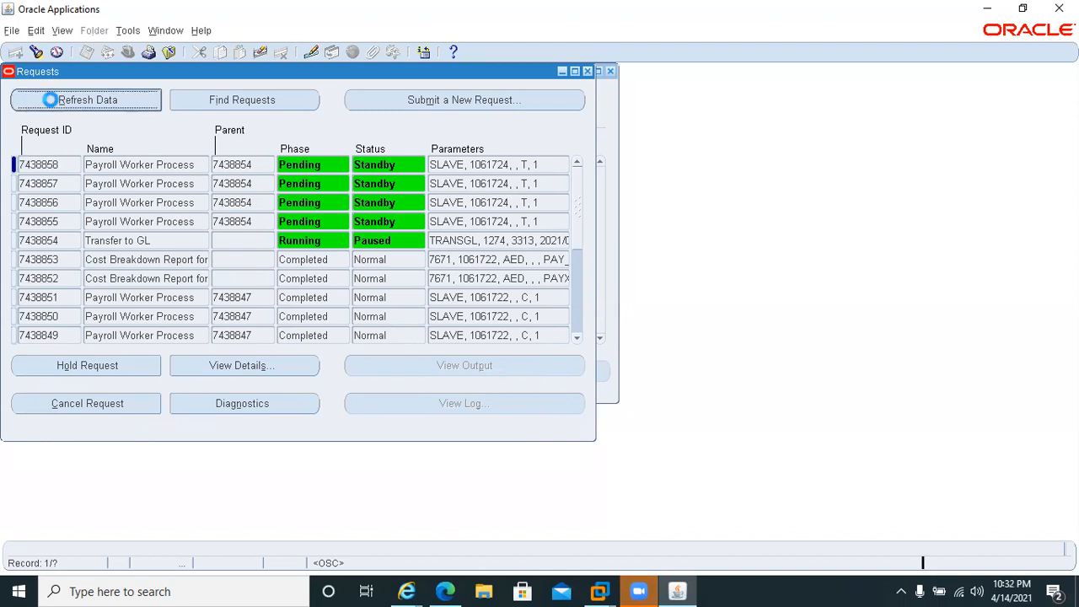
click(51, 99)
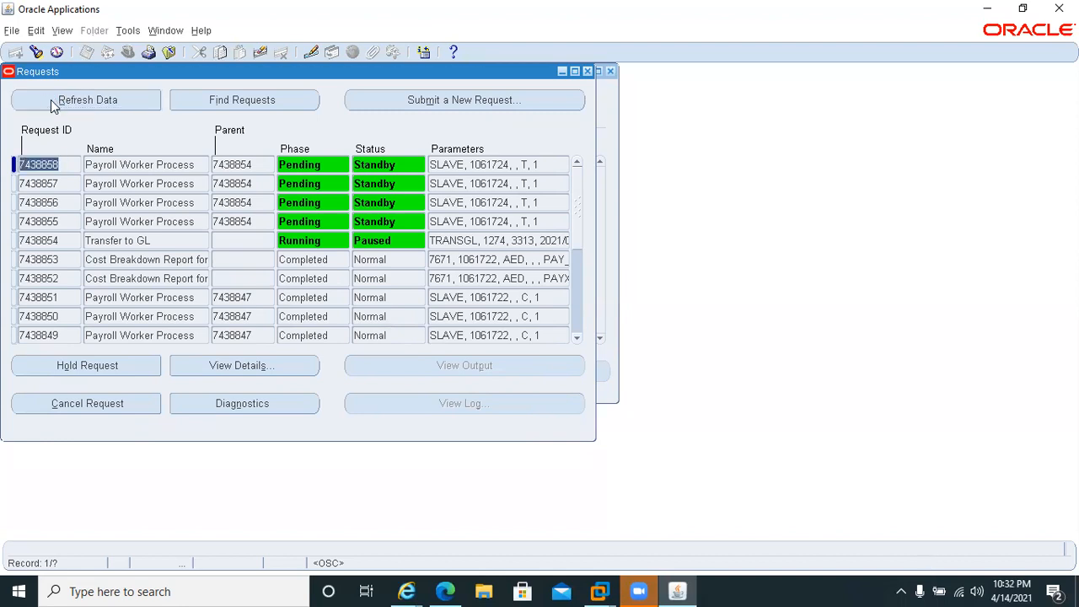
click(51, 104)
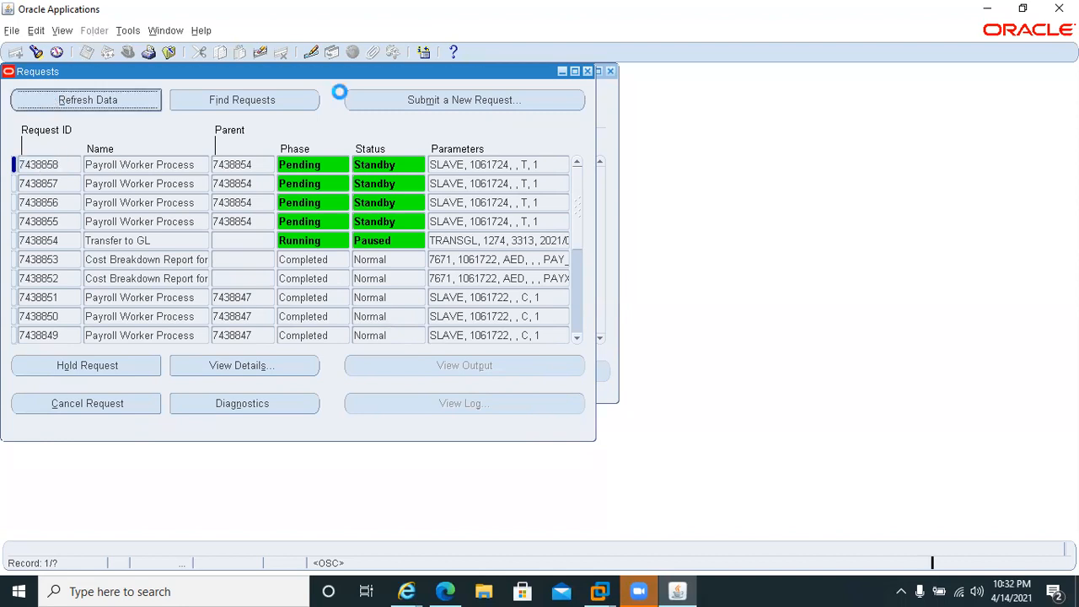
Rerun the April Monthly Payroll query in Payroll Processes to check the Transfer to Ledger status, and return to the request list.
click(604, 107)
click(544, 106)
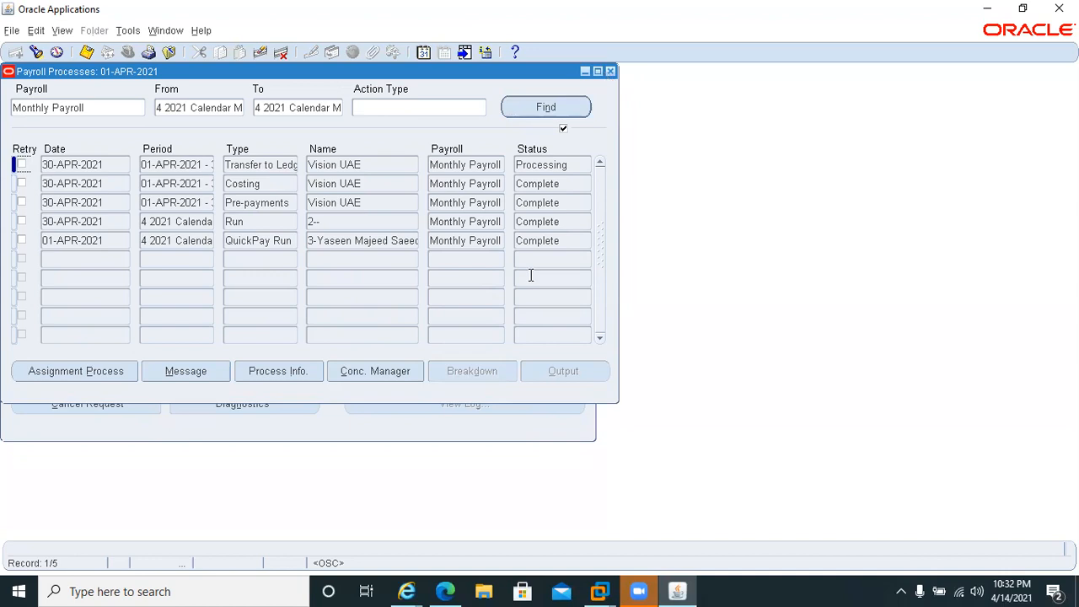
click(488, 436)
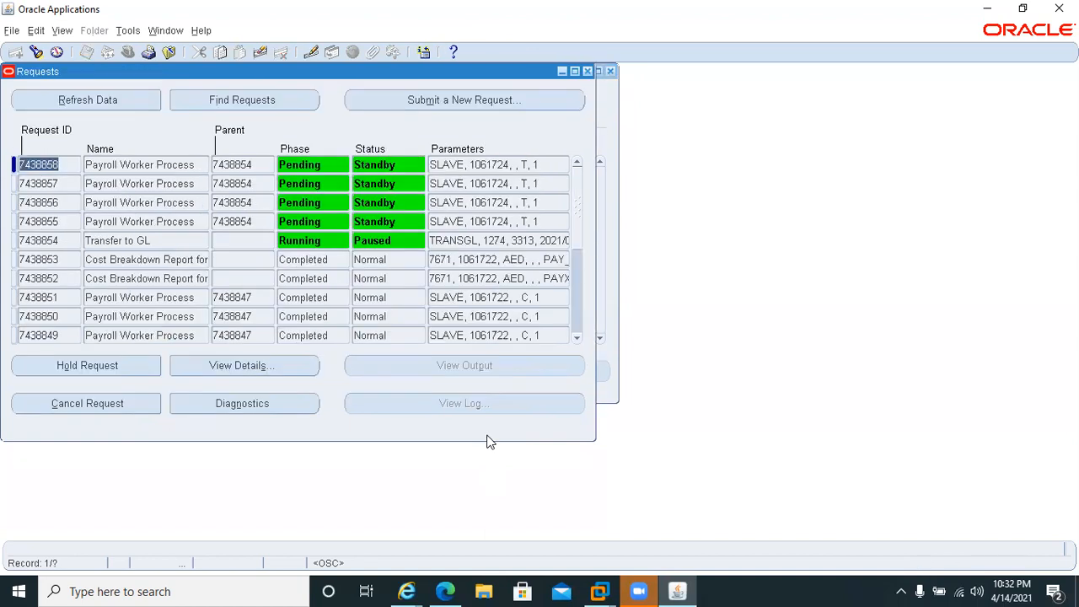
Close the Payroll Processes window, refresh the request list once more, and close it.
click(607, 71)
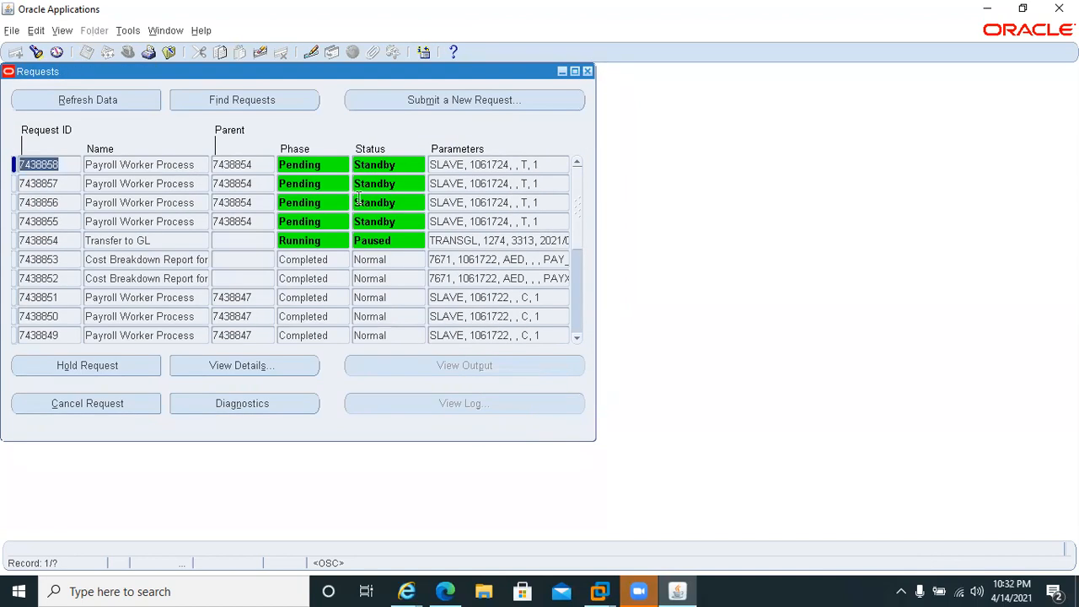
click(104, 100)
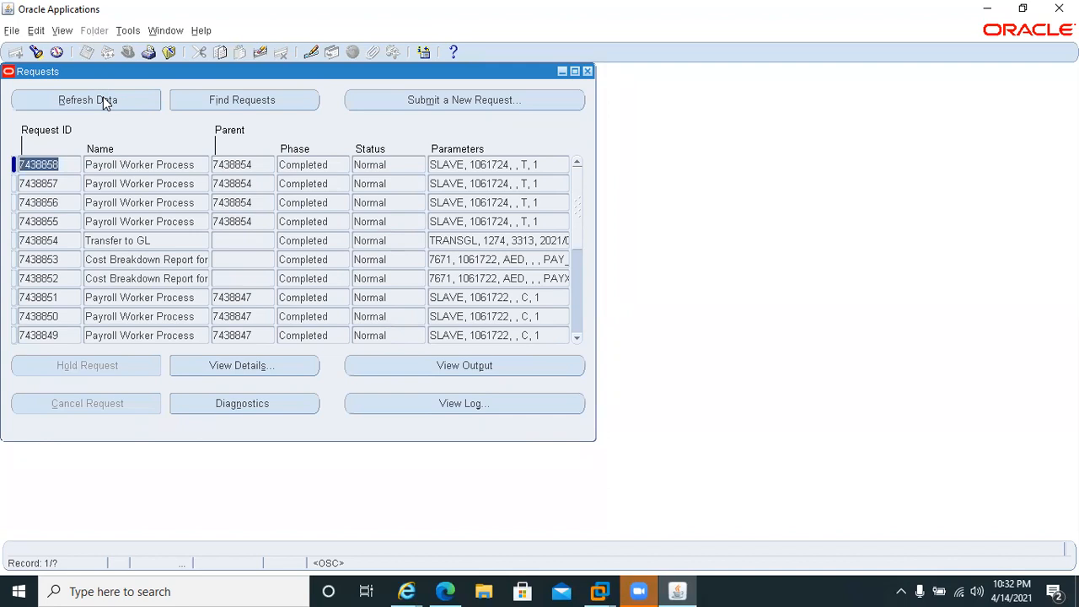
click(587, 71)
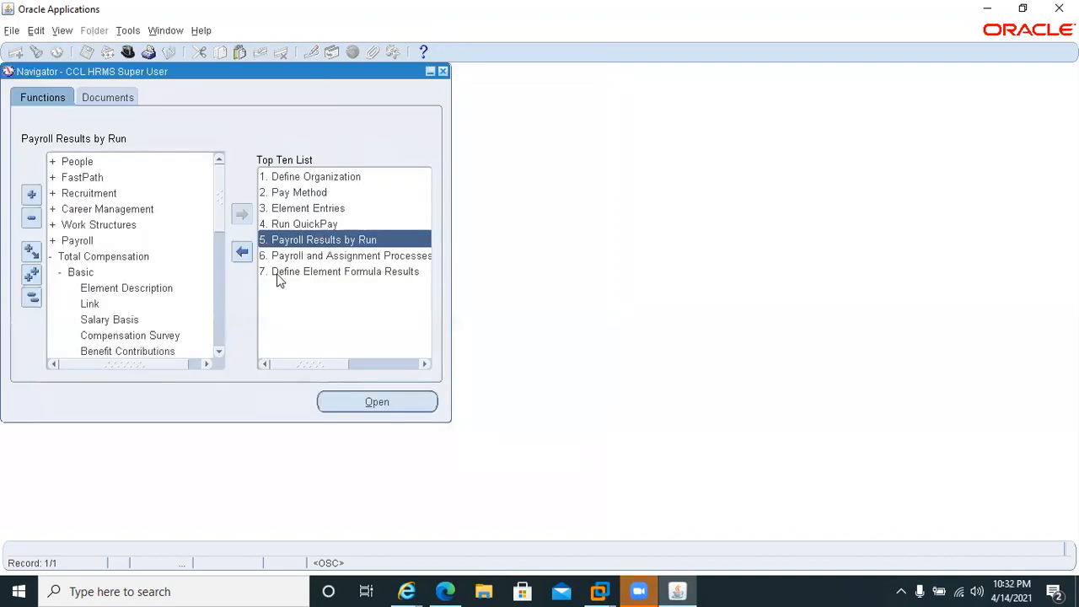
Open Payroll Results by Run and find the Monthly Payroll processes for the 4 2021 calendar month period.
double_click(338, 241)
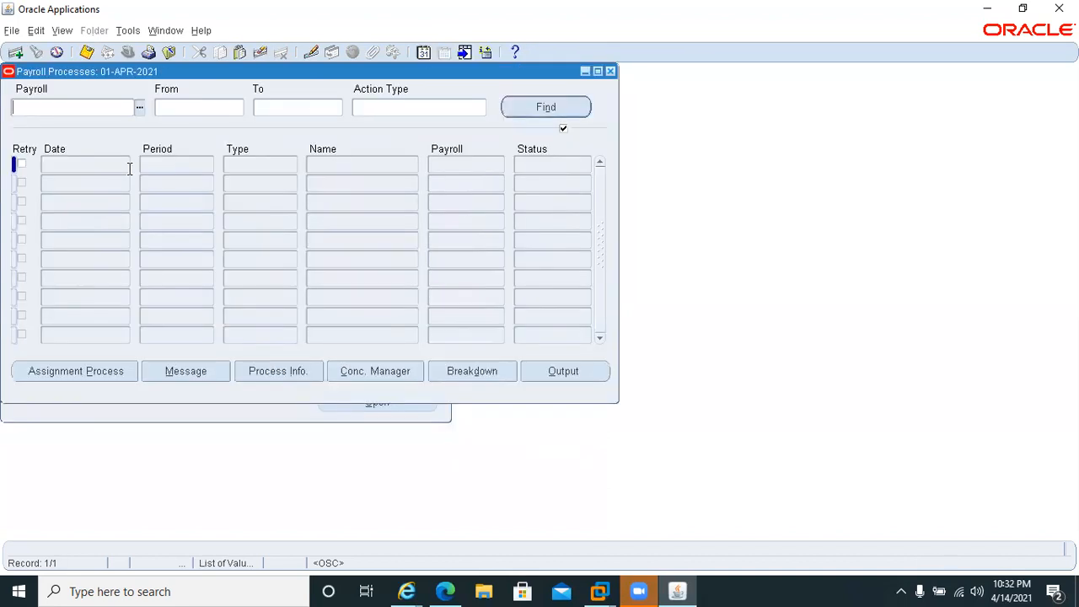
text(Mo)
key(Tab)
text(4 2021)
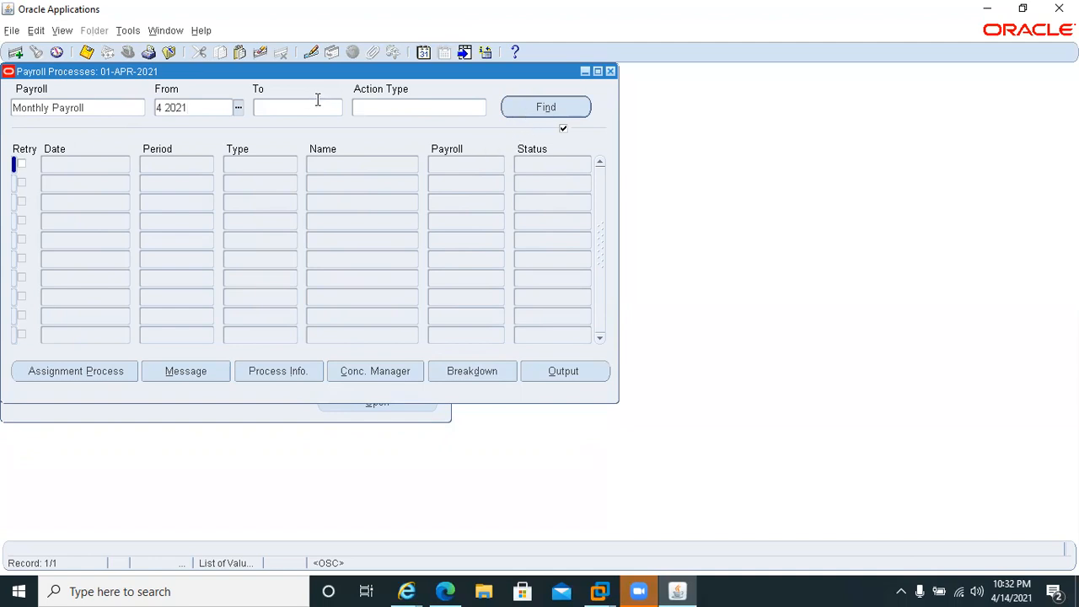
click(318, 101)
text(4 2021)
key(Tab)
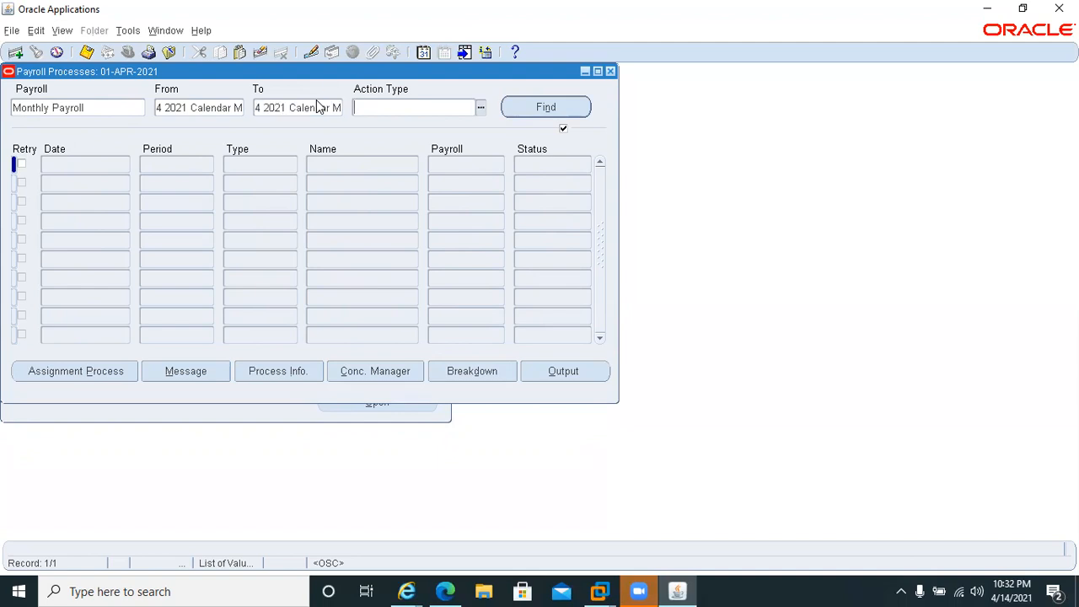
click(578, 107)
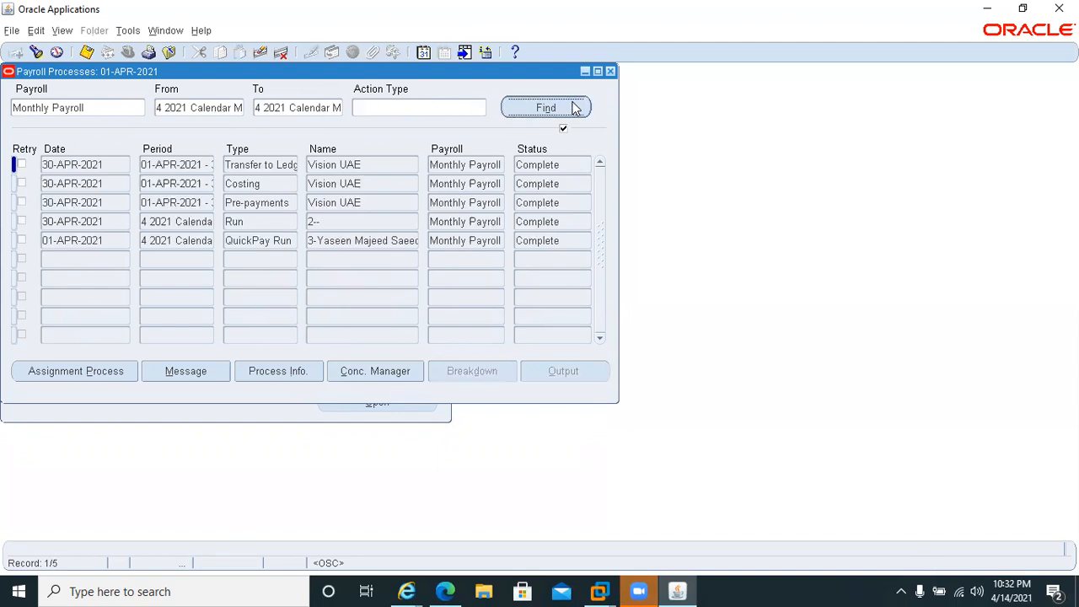
Review the assignment processes of the Transfer to Ledger run and the first employee's run messages, closing all these windows when done.
click(110, 371)
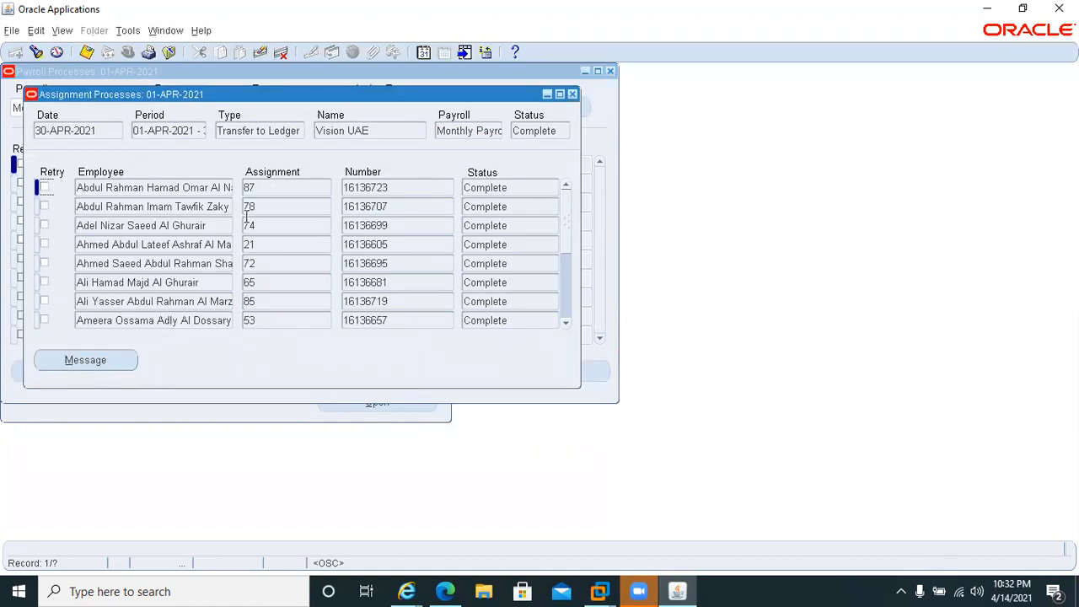
click(112, 365)
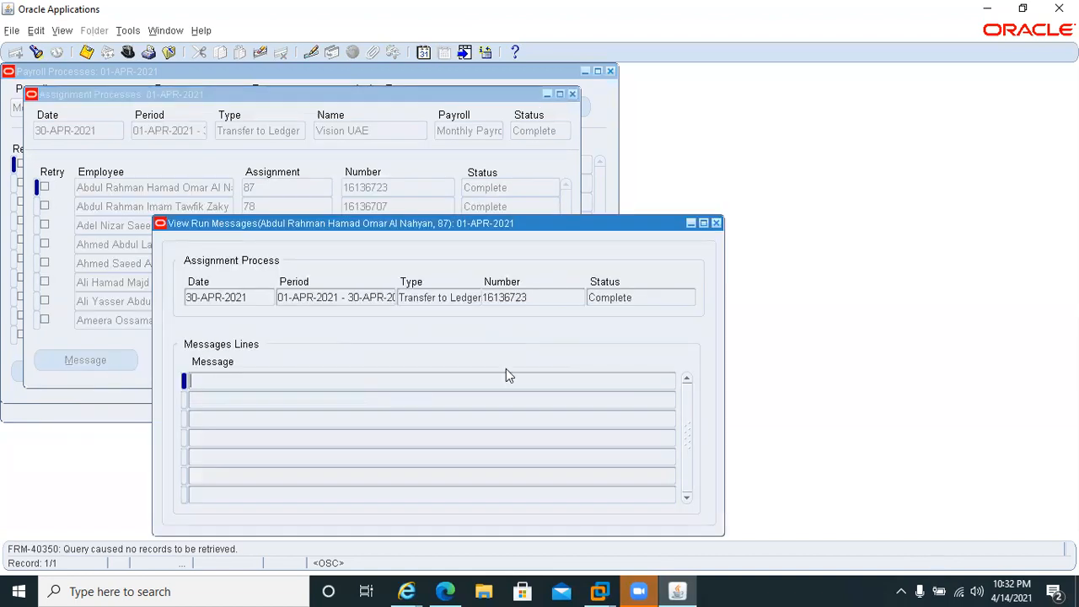
click(715, 222)
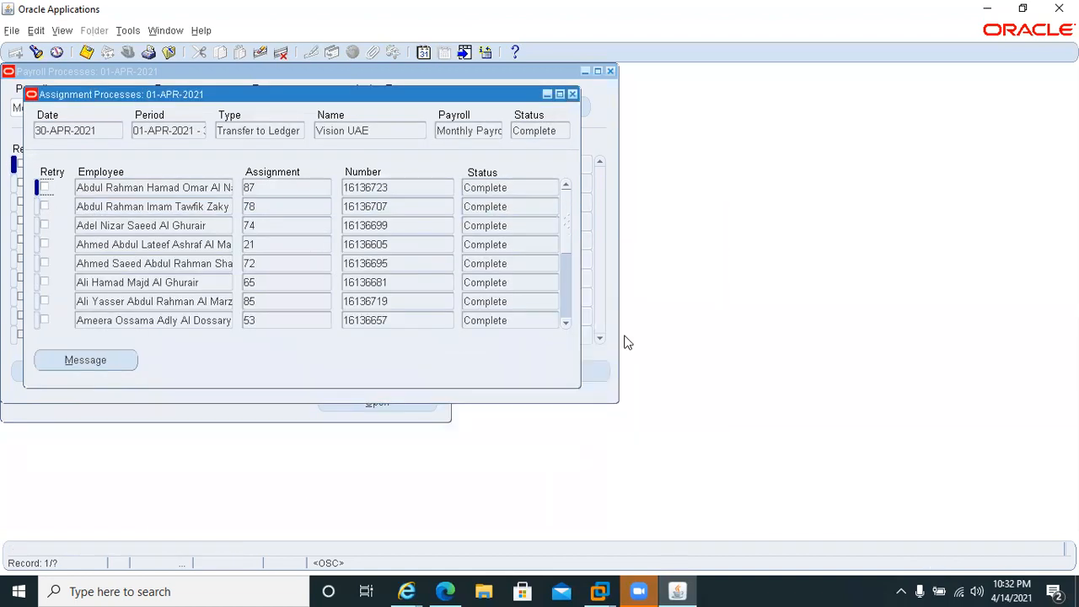
click(572, 94)
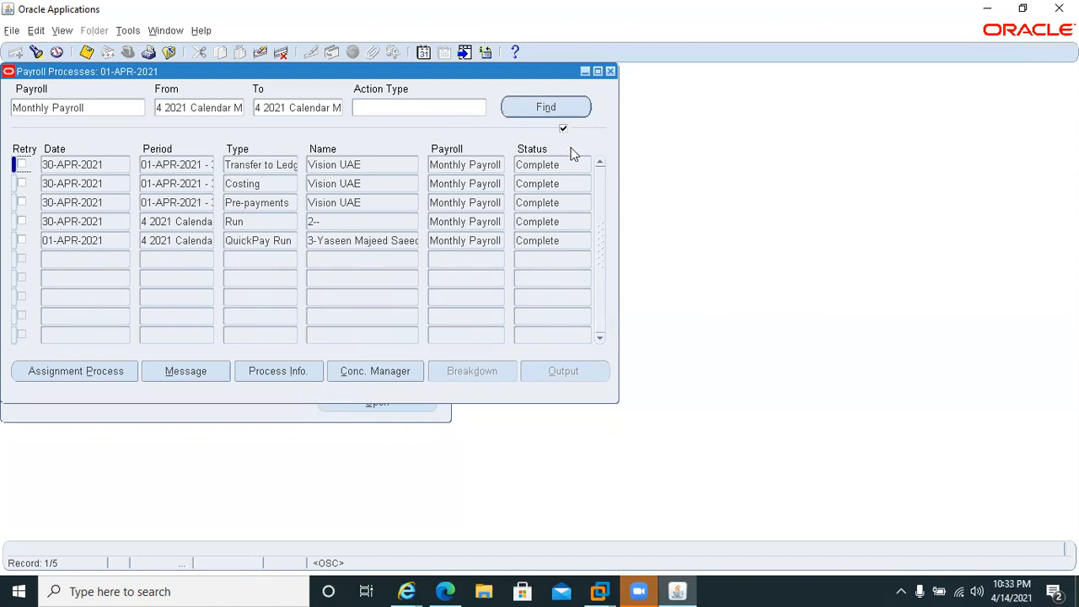
click(611, 72)
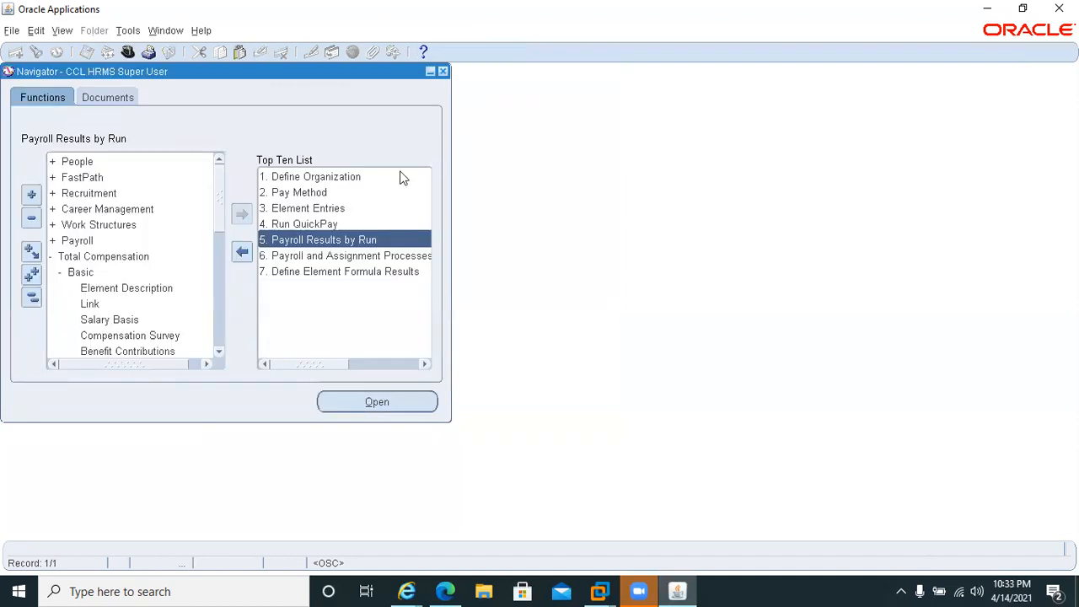
Switch responsibility to reach the Users form and query the user account by a wildcard on its user name.
key(alt+f)
key(w)
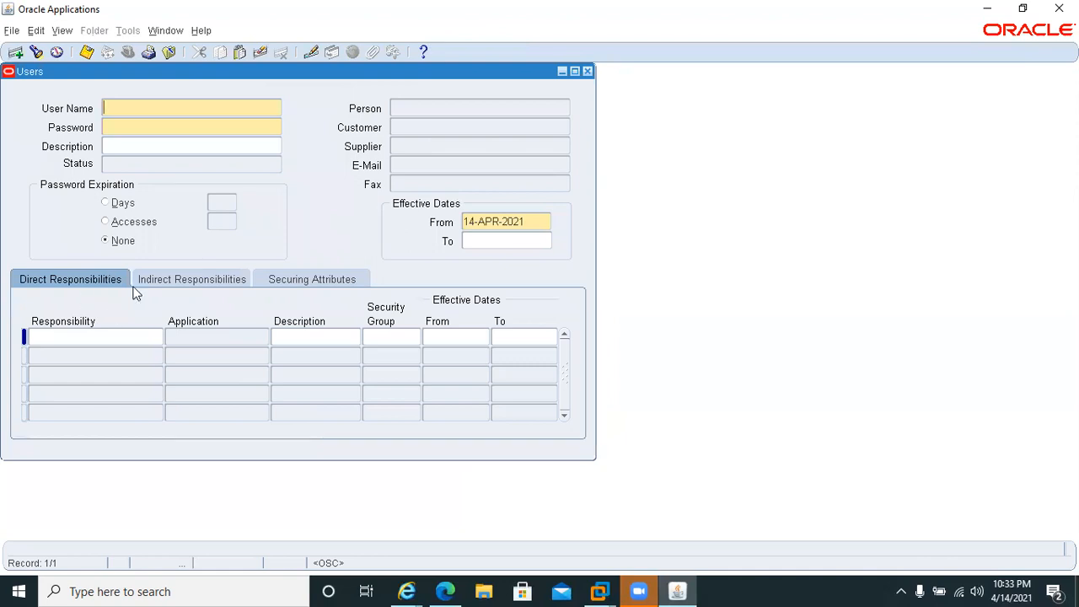
key(F11)
text(SHA)
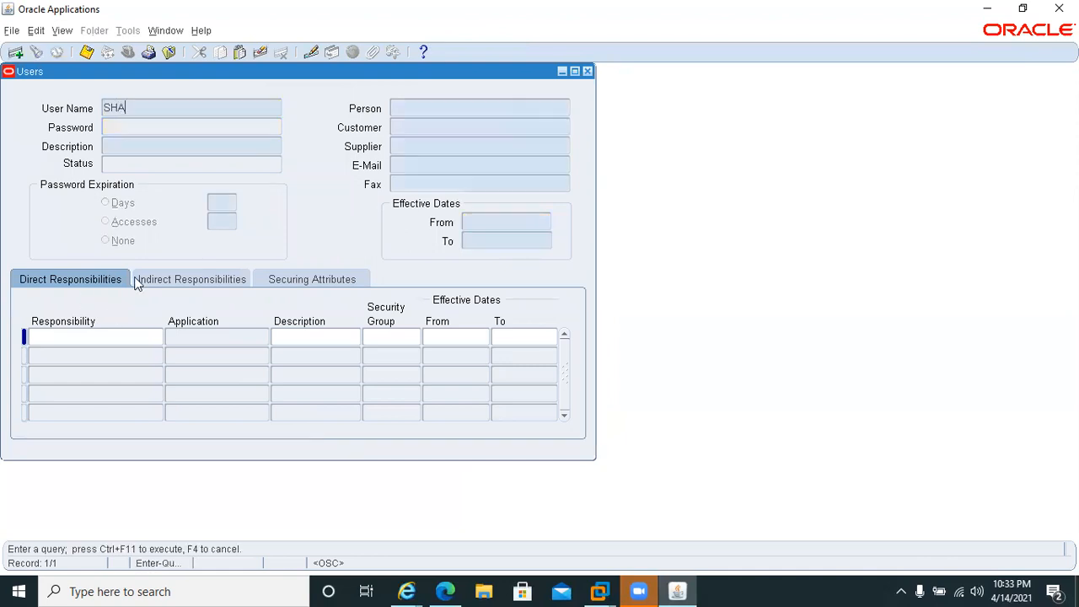
text(AM%)
key(ctrl+F11)
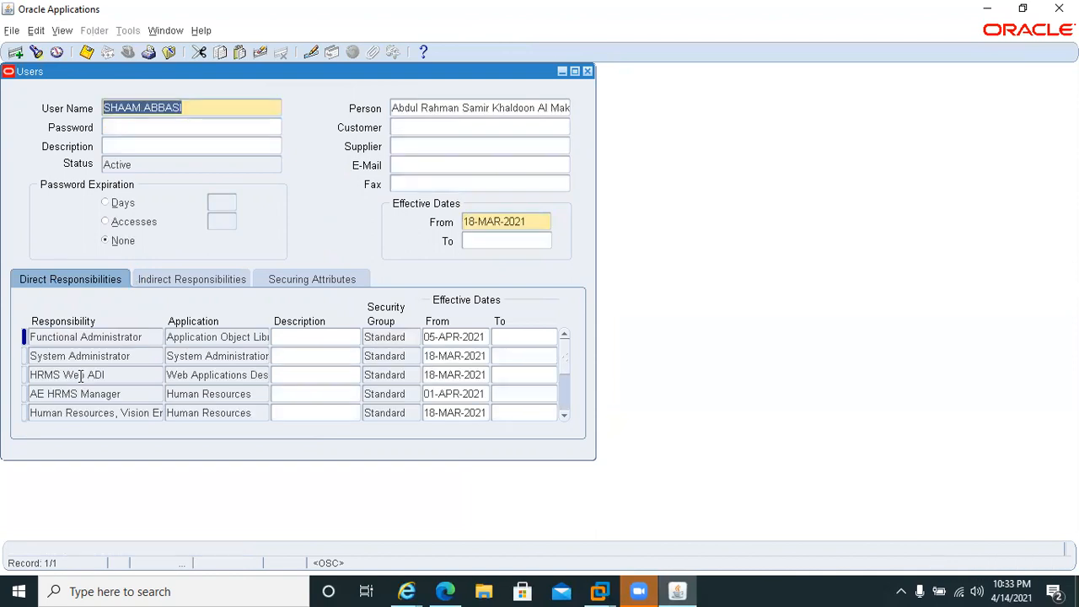
Insert a direct responsibility row below HRMS Web ADI and try to look up a responsibility matching %UAE%Payable.
click(80, 376)
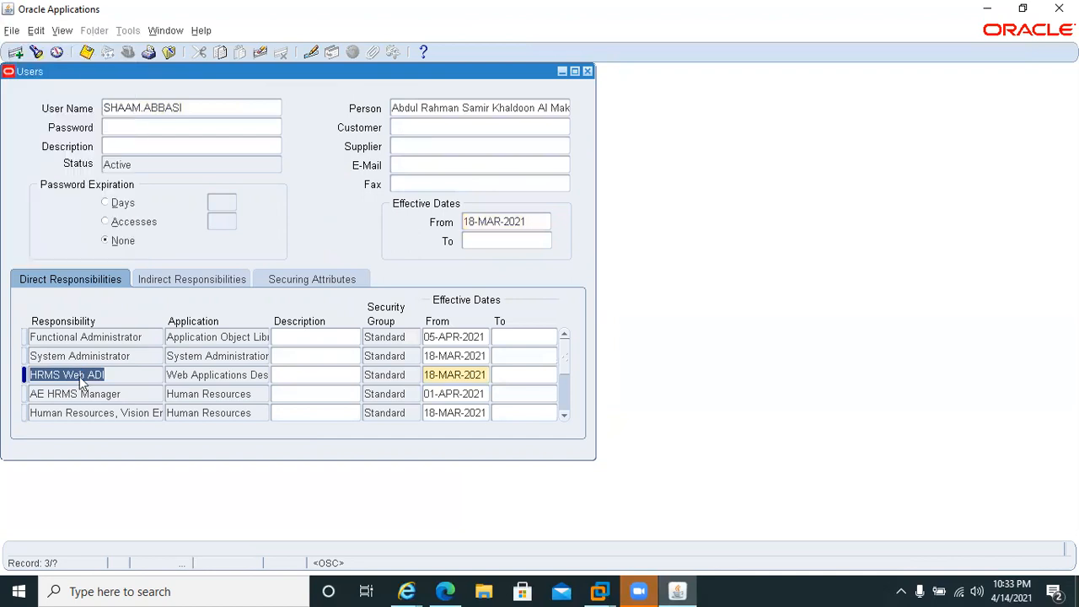
key(ctrl+Down)
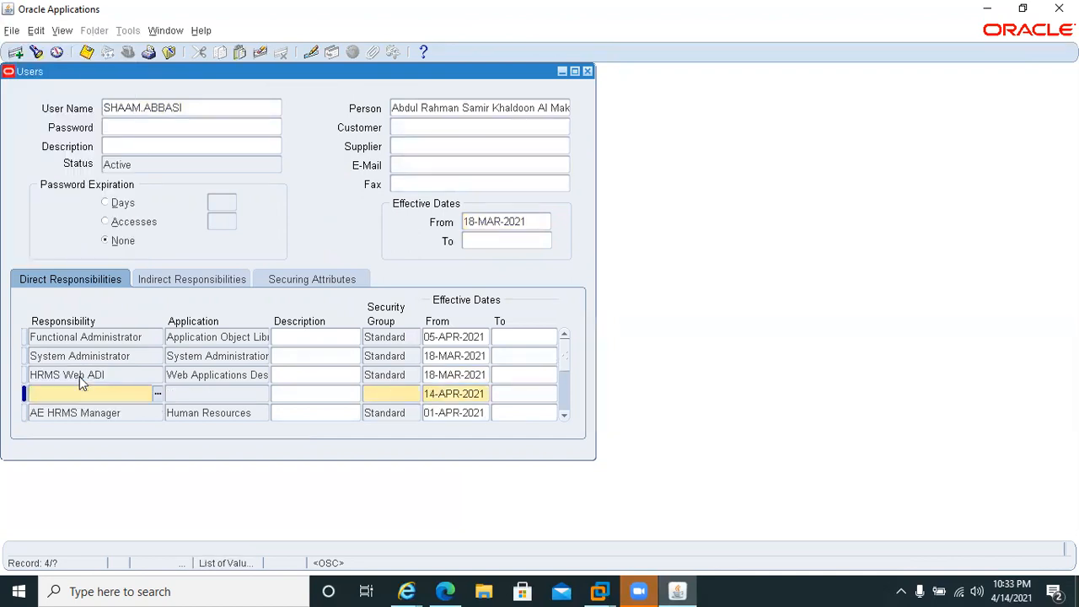
text(%UAE%Payable)
key(Tab)
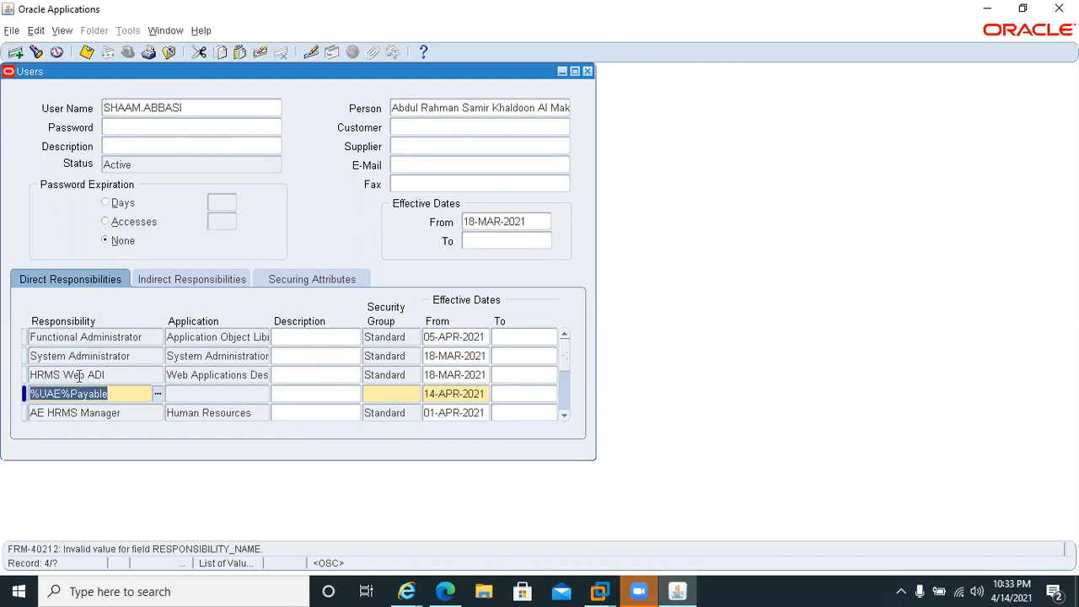
Try to look up the new row's responsibility with the pattern %AE%Payable instead.
click(71, 387)
click(39, 398)
key(Delete)
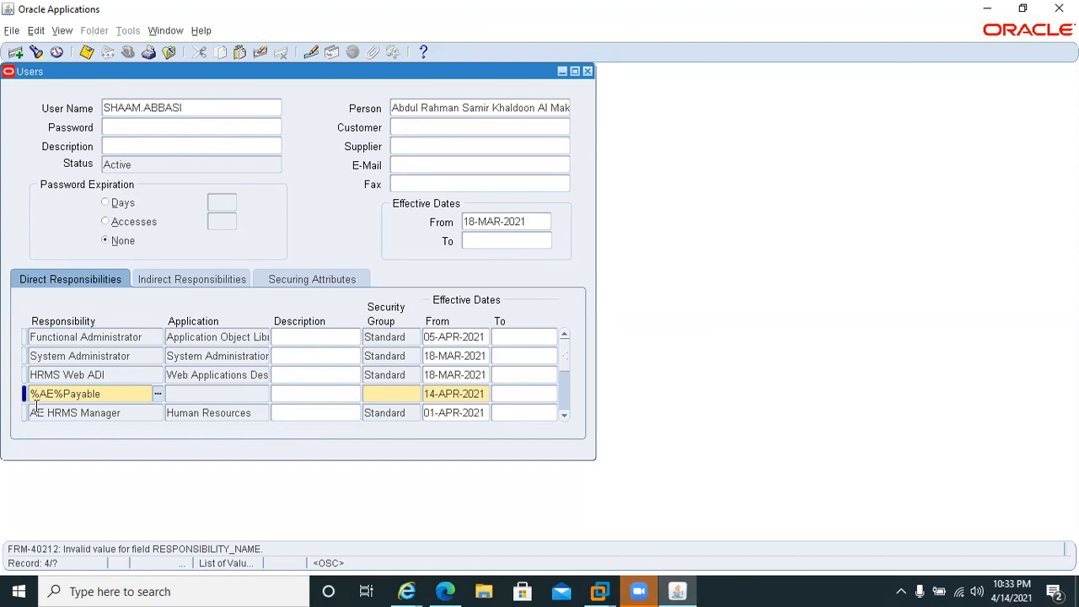
key(Tab)
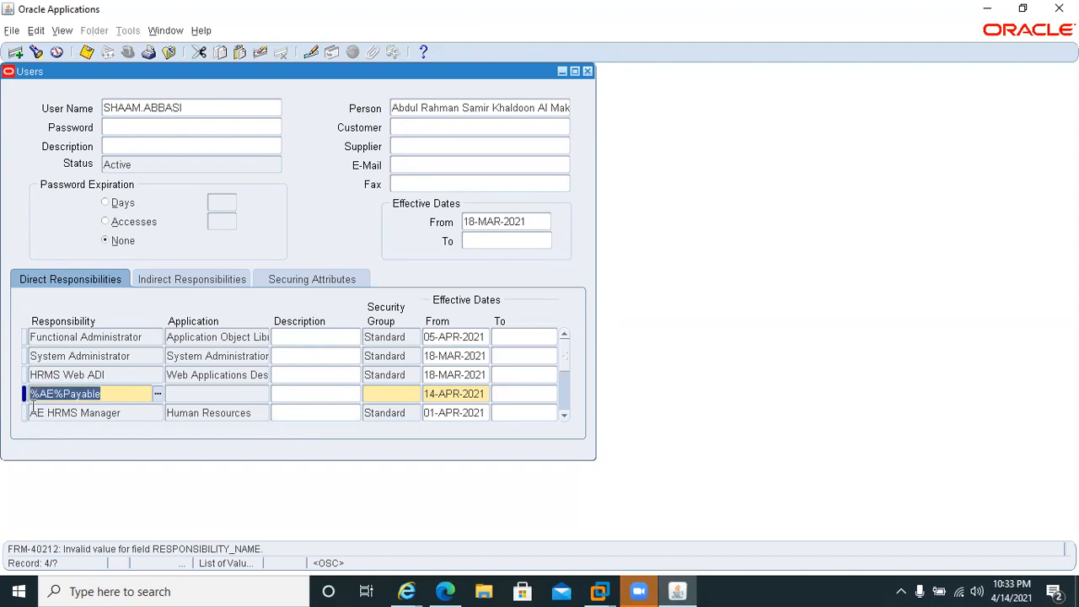
Look up the new row's responsibility with the pattern %%Payable, browse the matching responsibilities and leave the list without choosing one.
click(38, 394)
key(Delete)
key(Delete)
click(18, 411)
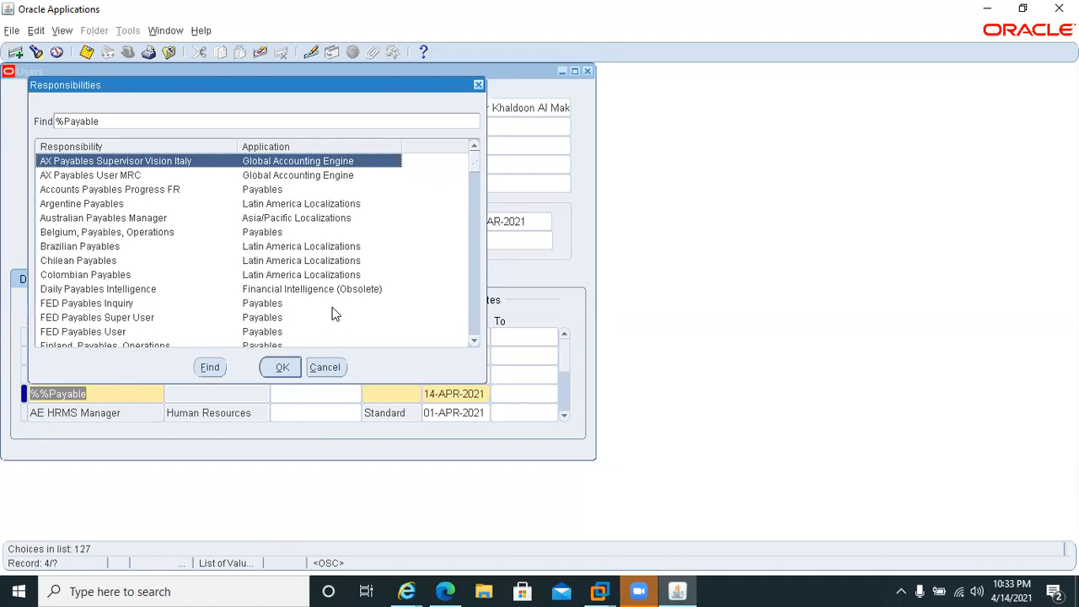
click(475, 332)
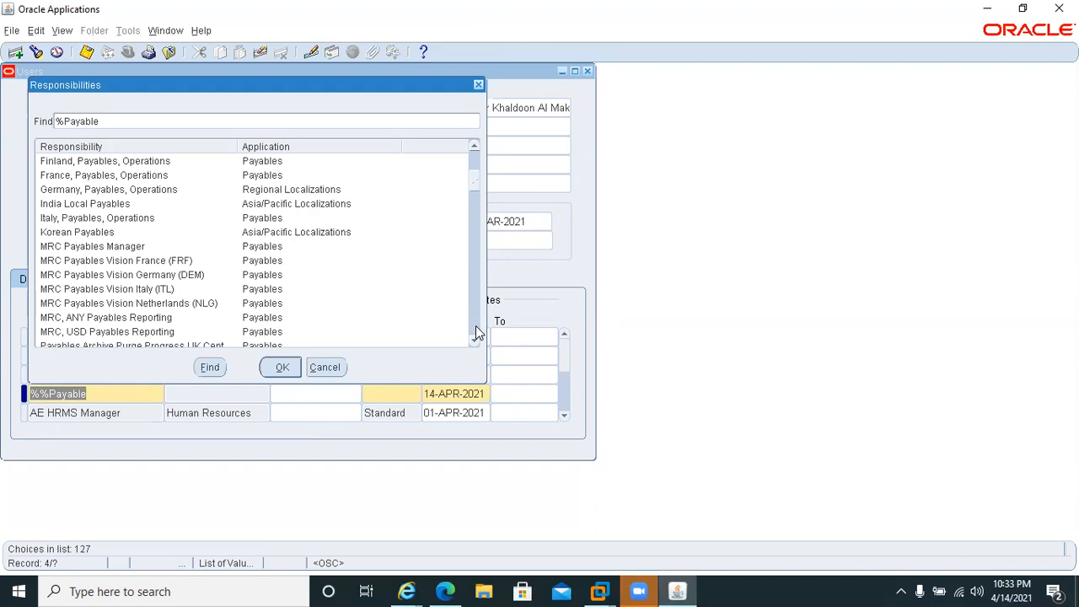
click(474, 332)
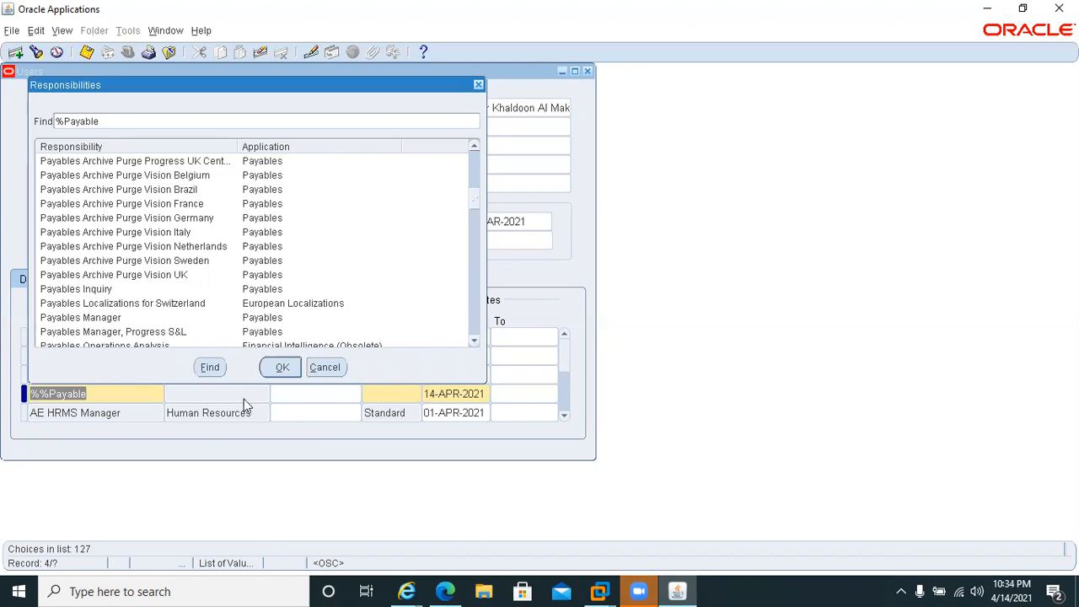
click(324, 368)
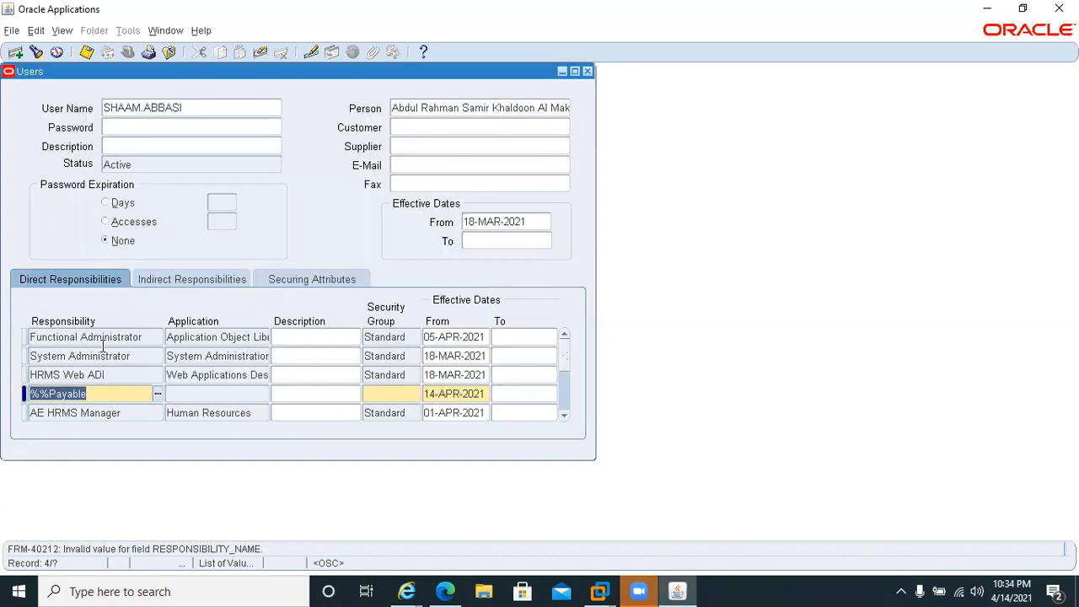
Try to look up the new row's responsibility with the pattern %%Payable%AE%.
click(112, 391)
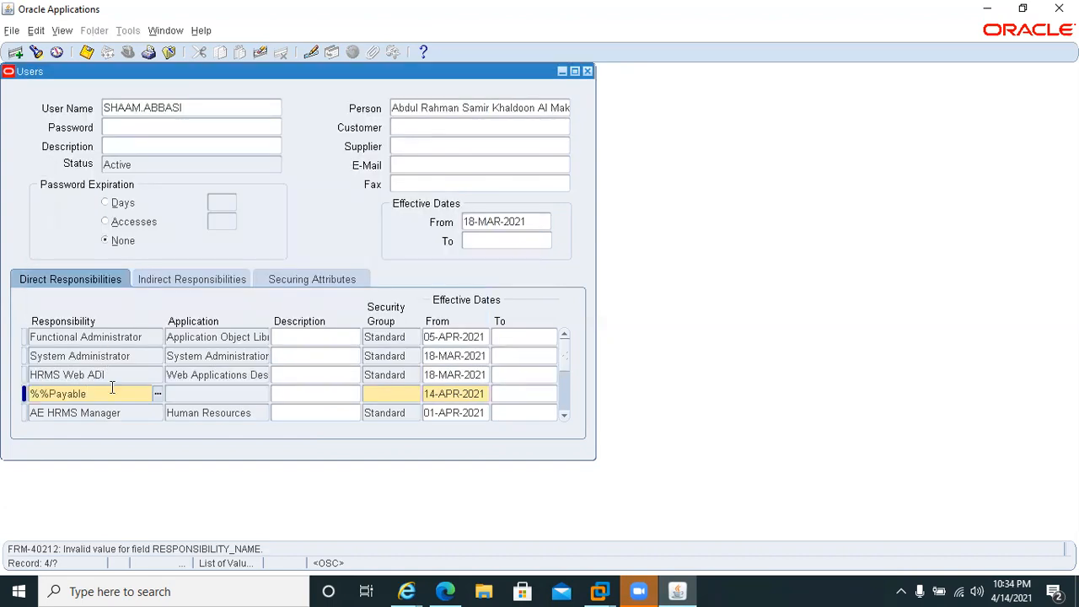
text(%AE%)
double_click(112, 393)
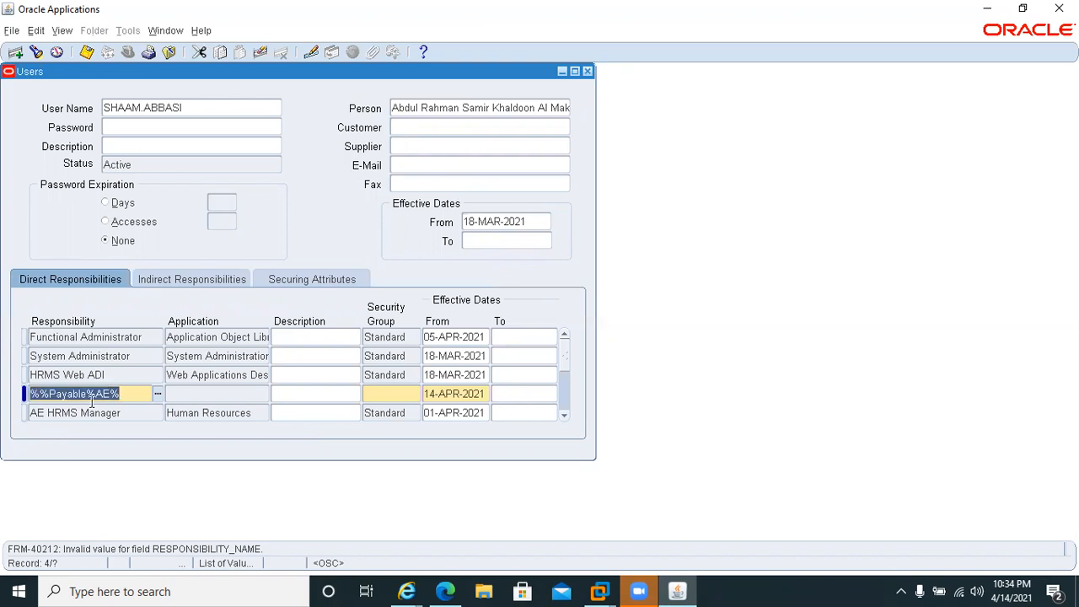
Change the new row's responsibility pattern to %%Payable% and open the list of matching responsibilities.
click(98, 396)
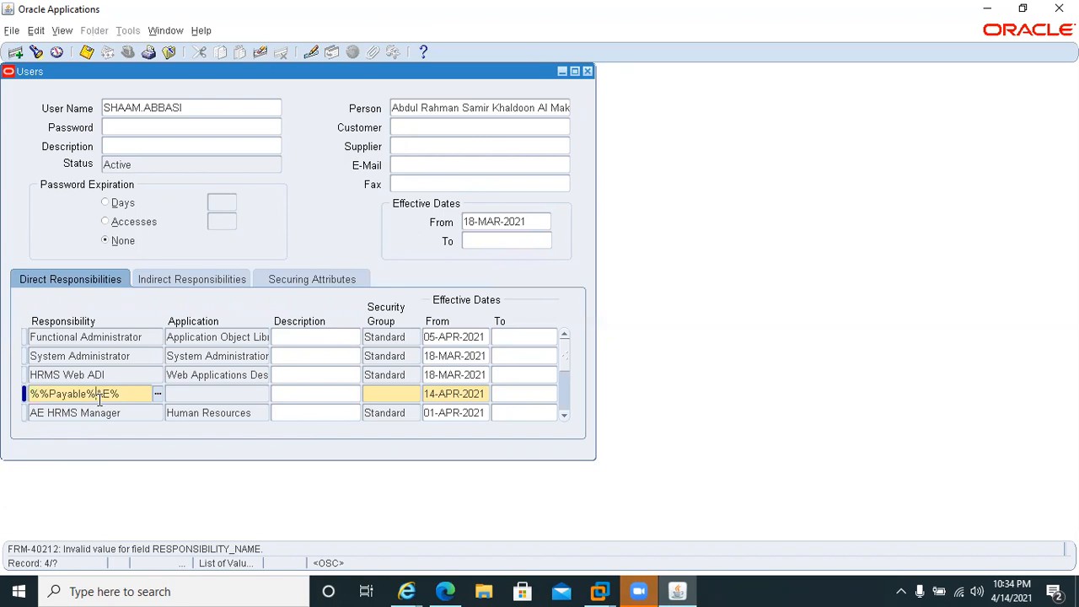
key(Delete)
key(Delete)
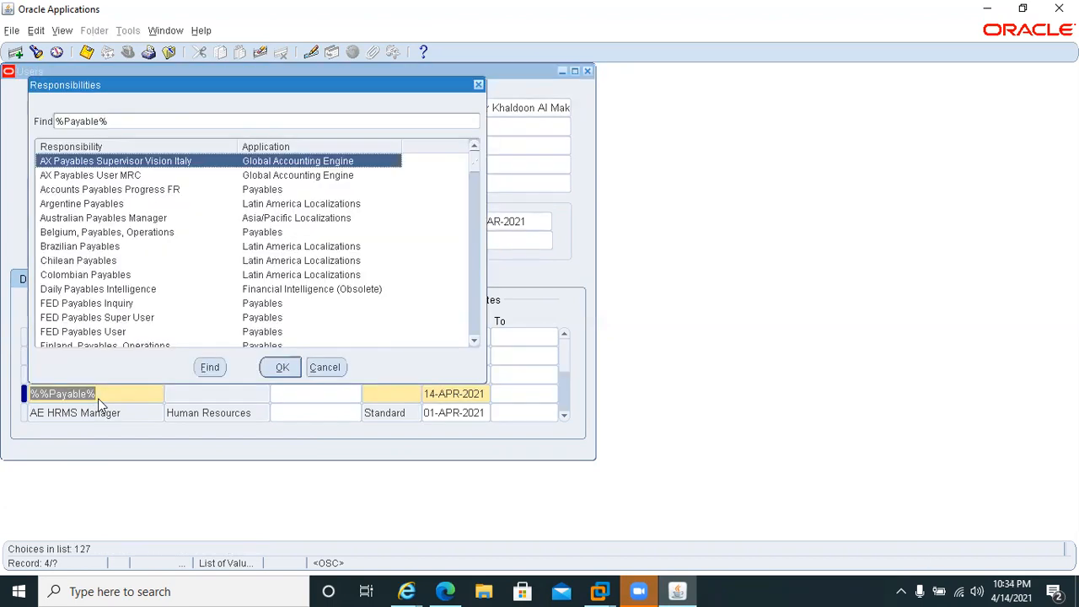
Examine the matching payables responsibilities down to the end of the list for one suitable for the user account.
click(474, 344)
click(474, 343)
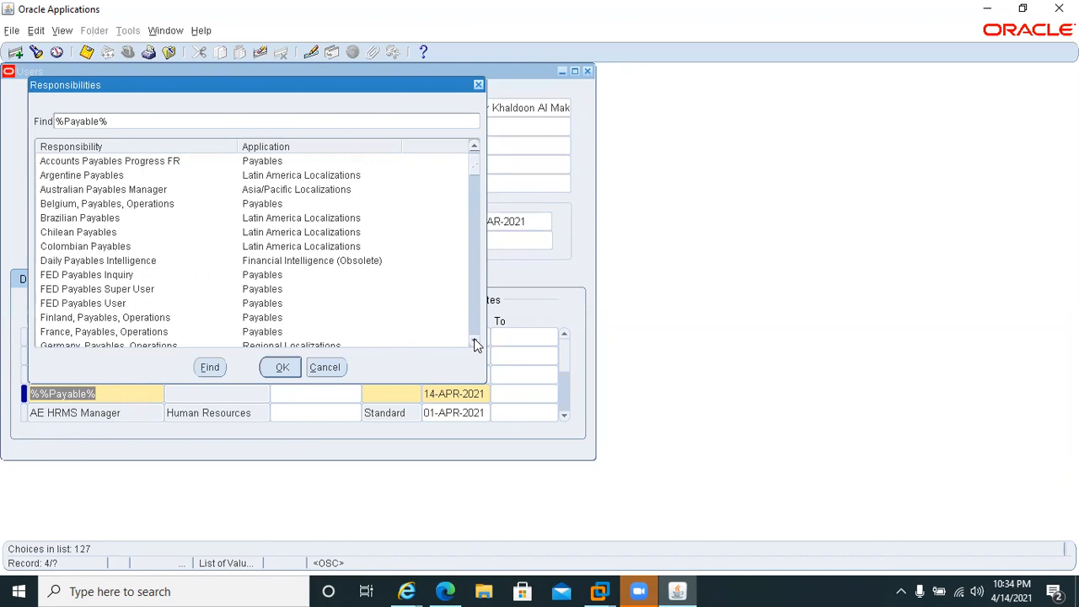
click(474, 344)
click(474, 343)
click(474, 344)
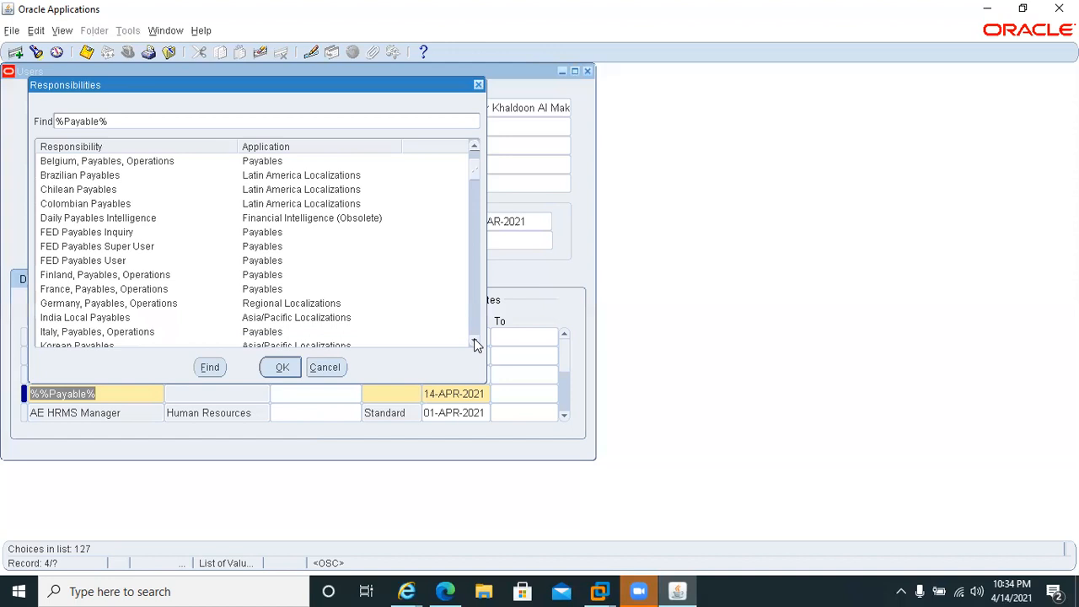
click(475, 340)
click(475, 340)
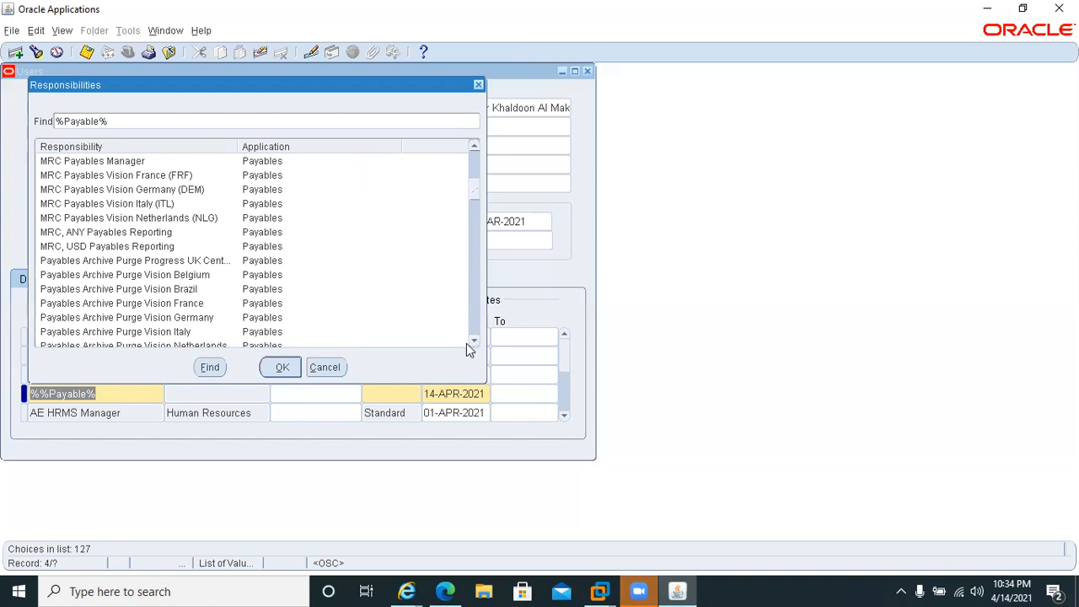
click(173, 331)
key(Down)
key(Down)
key(Down)
key(Down)
key(Down)
key(Down)
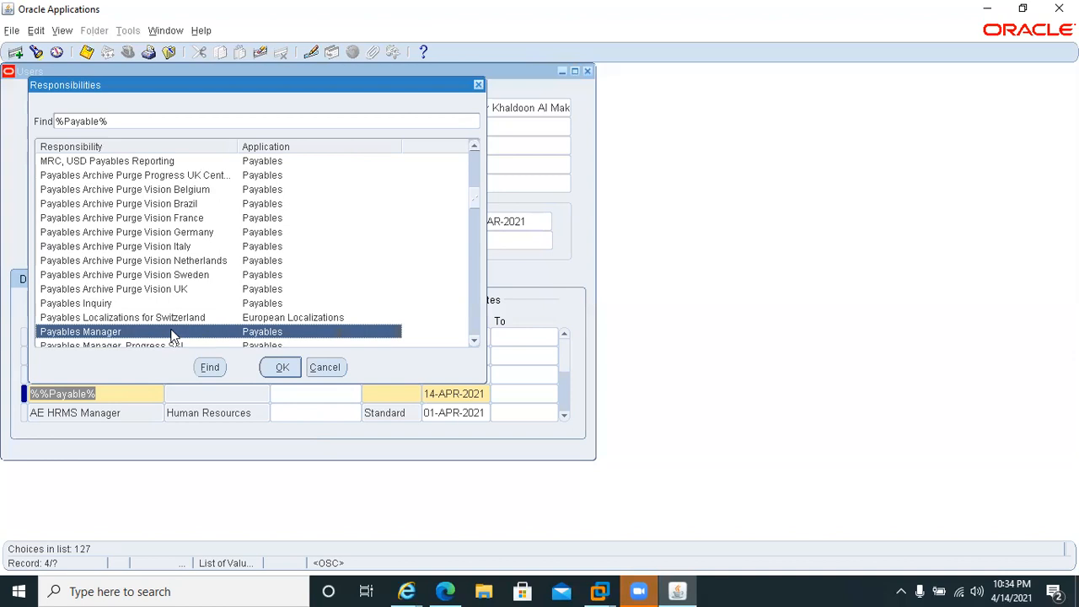
key(Down)
key(Down)
key(Down)
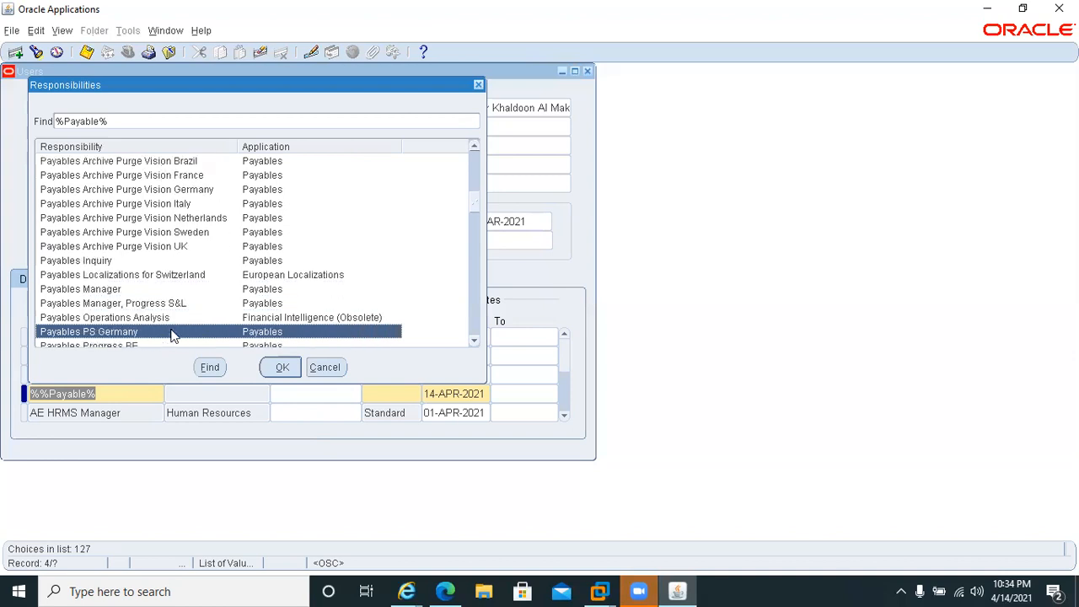
key(Down)
key(Down)
key(Down)
key(Down)
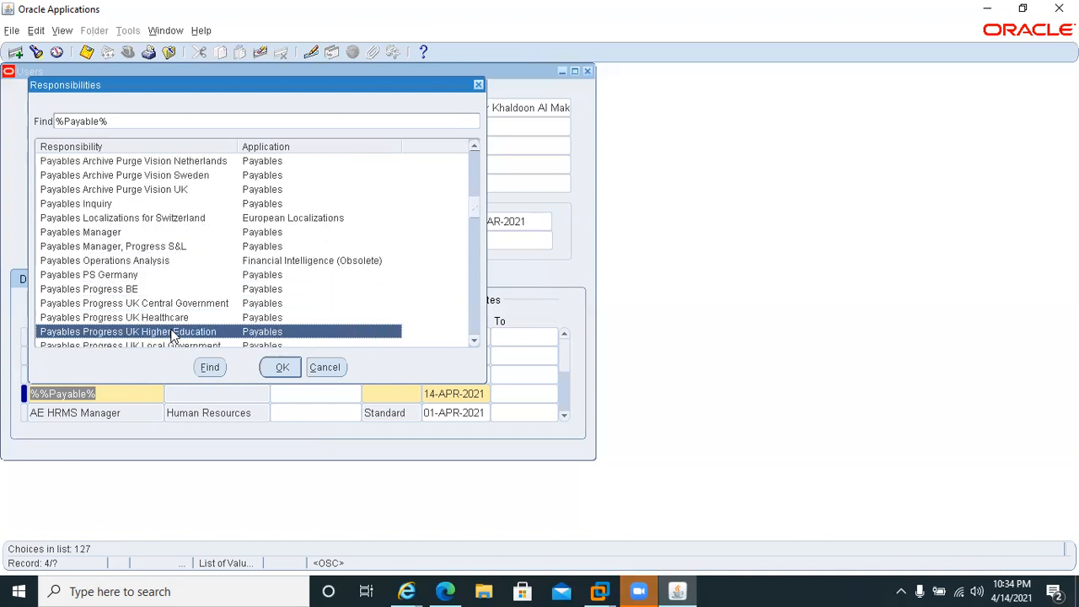
key(Down)
key(Down)
key(Down)
key(Down)
key(Down)
key(Down)
key(Down)
key(Down)
key(Down)
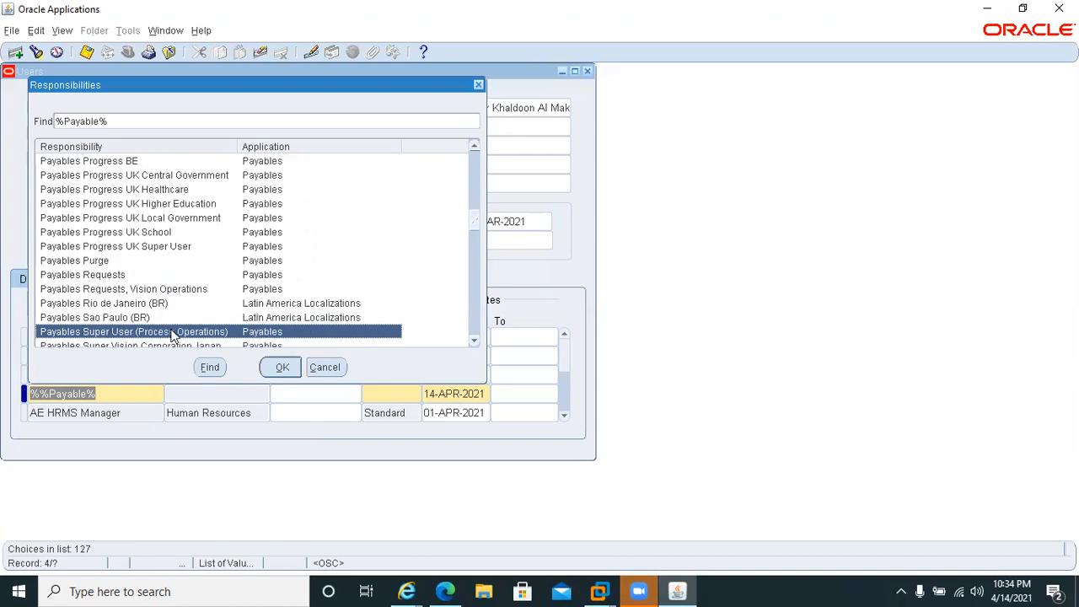
key(Down)
key(Down)
key(Down)
key(Down)
key(Down)
key(Down)
key(Down)
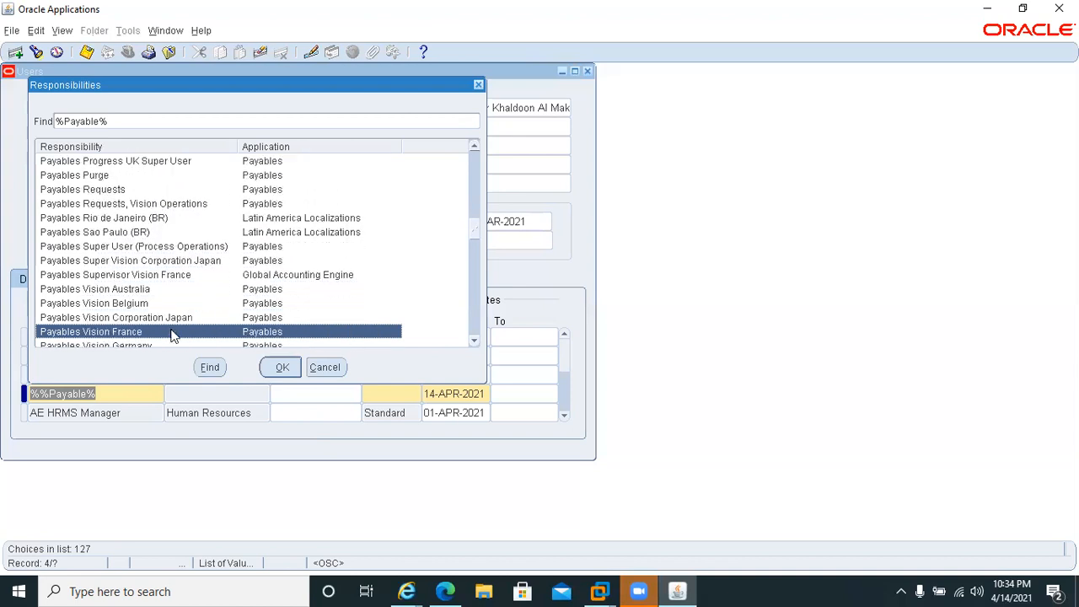
key(Down)
key(Down)
key(Down)
key(Down)
key(Down)
key(Down)
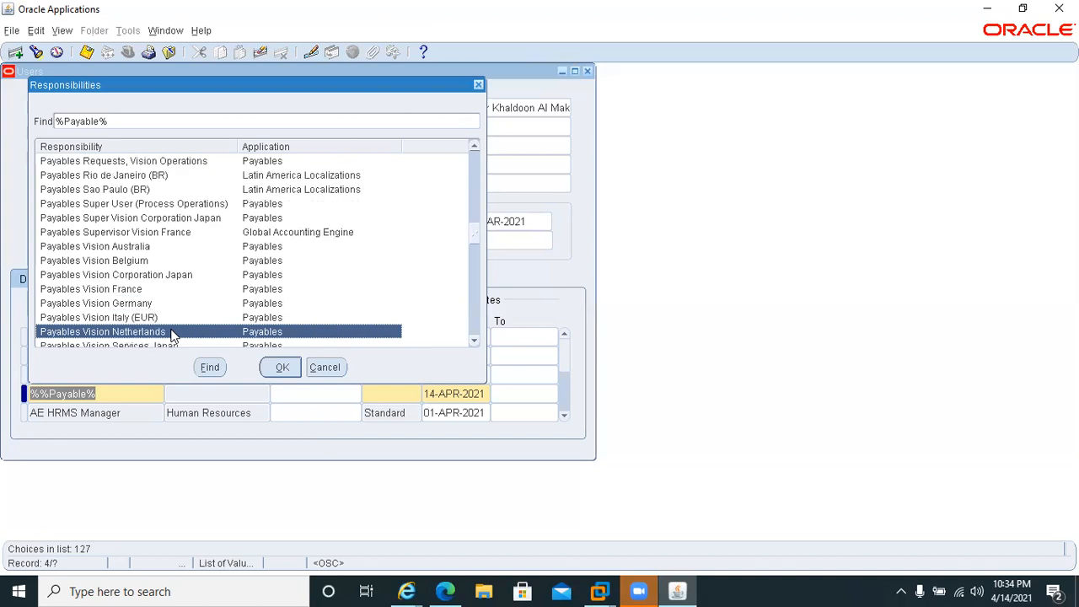
key(Down)
key(Down)
key(Down)
key(Down)
key(Down)
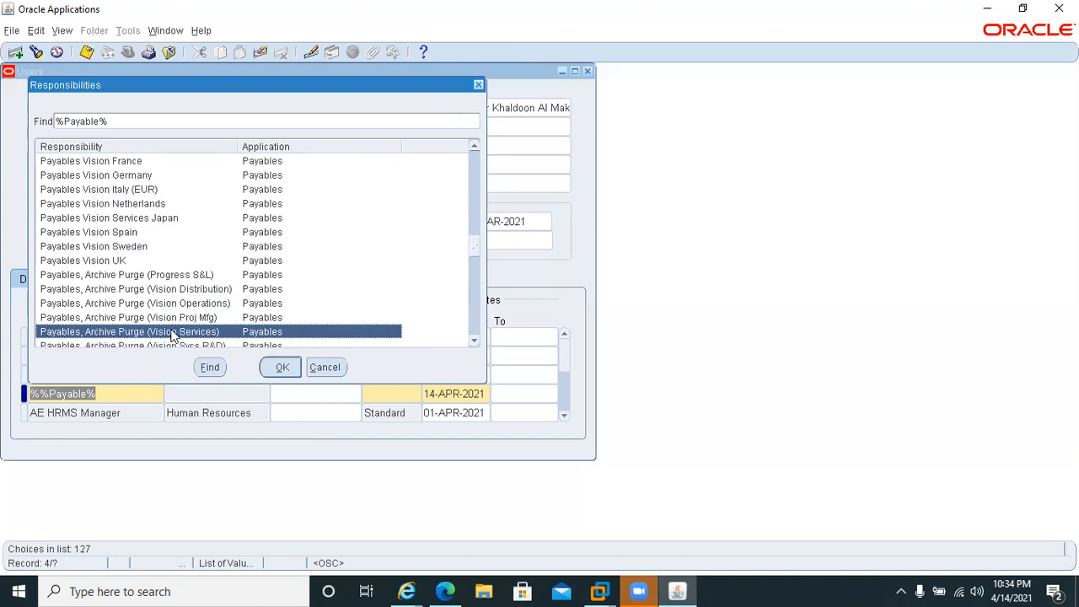
key(Down)
key(Down)
key(Down)
key(Down)
key(Down)
key(Down)
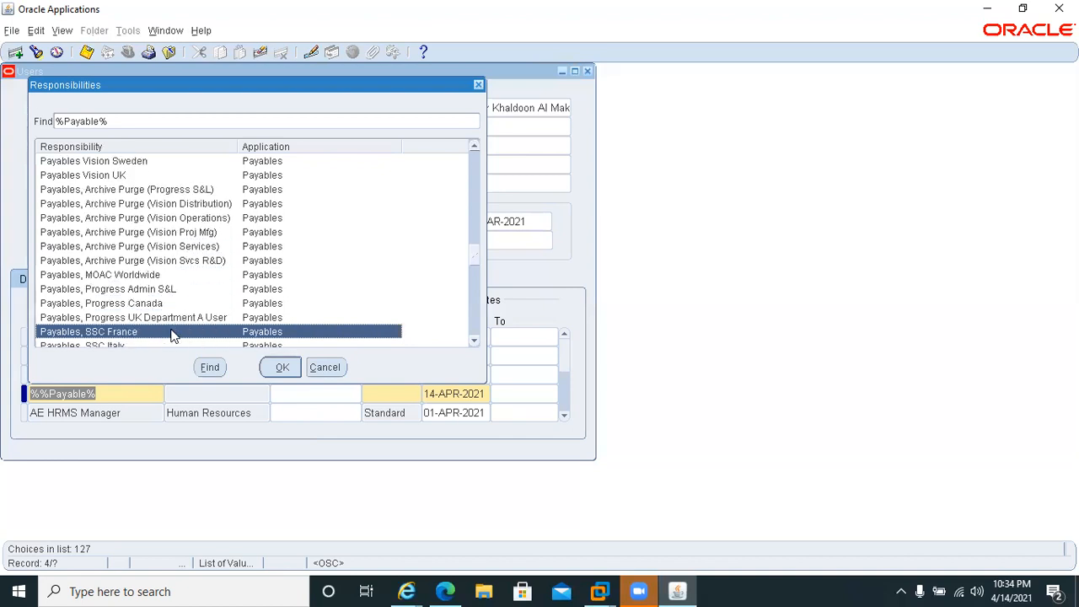
key(Down)
key(Down)
key(Down)
key(Down)
key(Down)
key(Down)
key(Down)
key(Down)
key(Down)
key(Down)
key(Down)
key(Down)
key(Down)
key(Down)
key(Down)
key(Down)
key(Down)
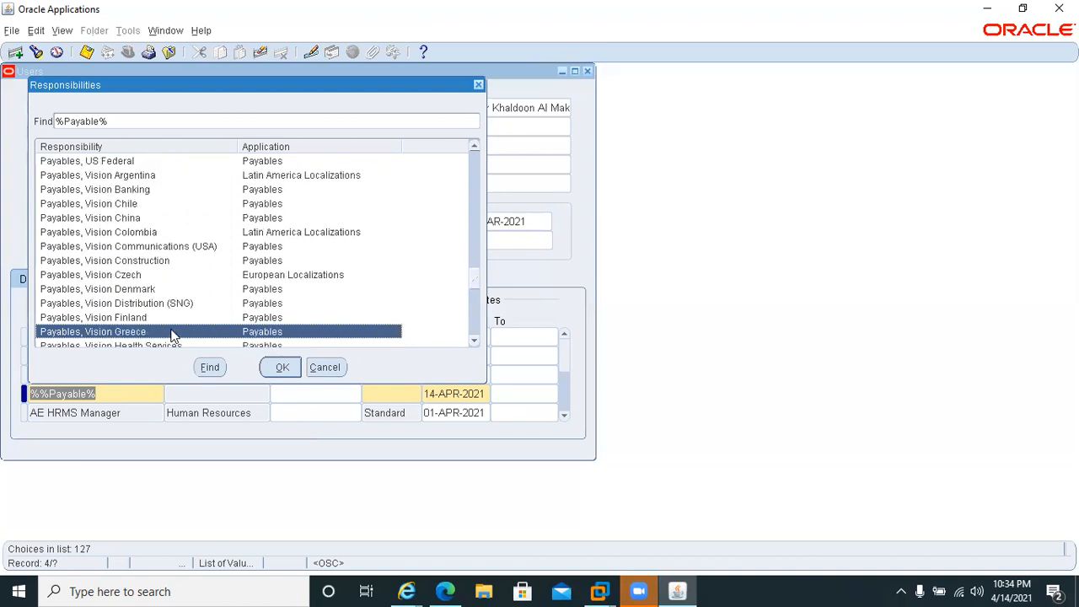
key(Down)
key(Down)
key(Down)
key(Down)
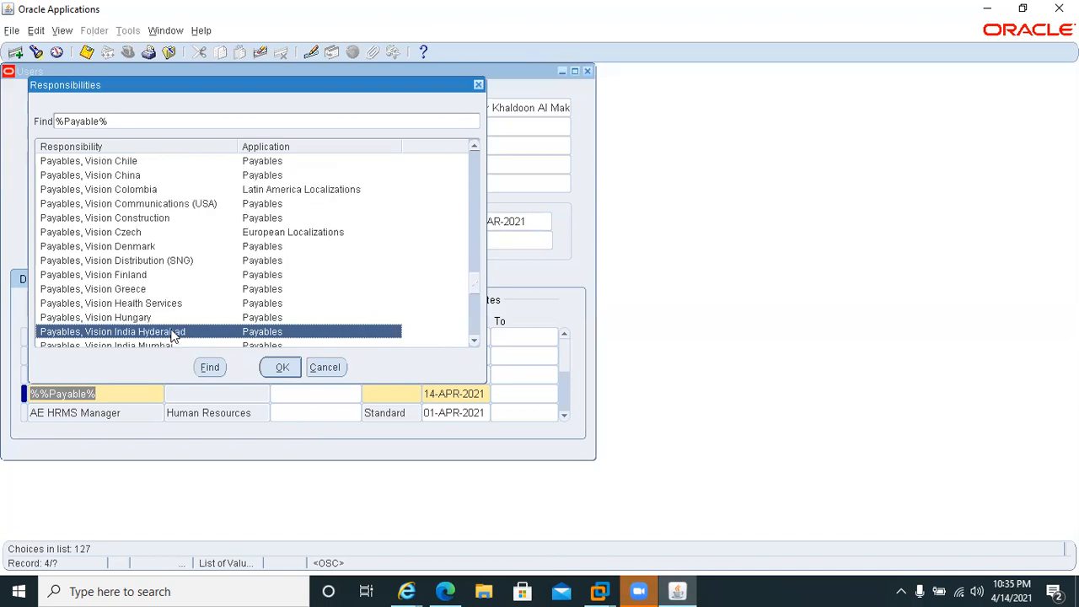
key(Down)
key(Down)
key(Down)
key(Down)
key(Down)
key(Down)
key(Down)
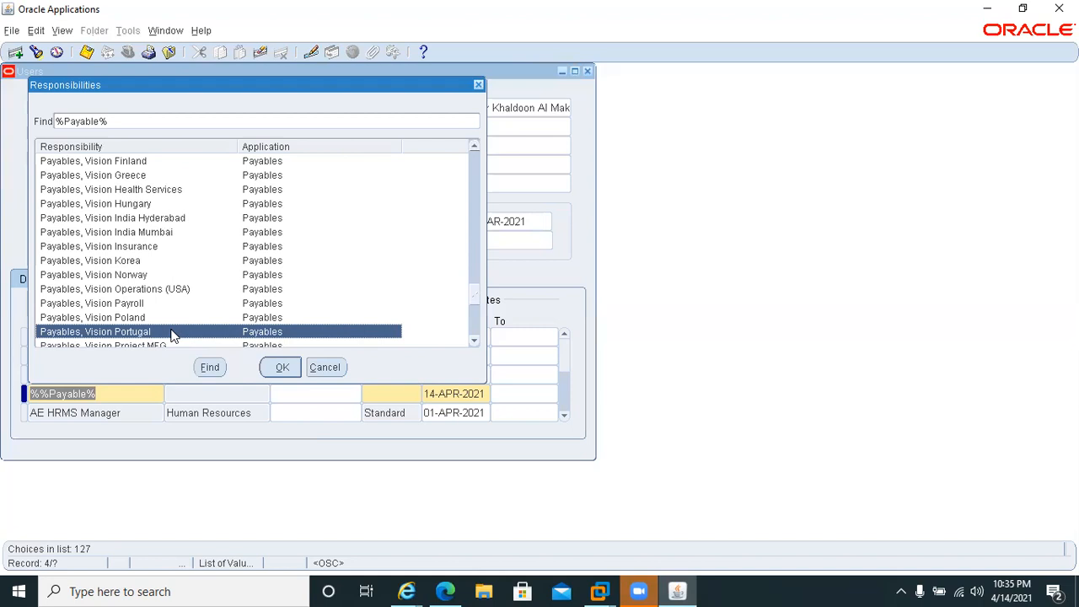
key(Down)
key(Down)
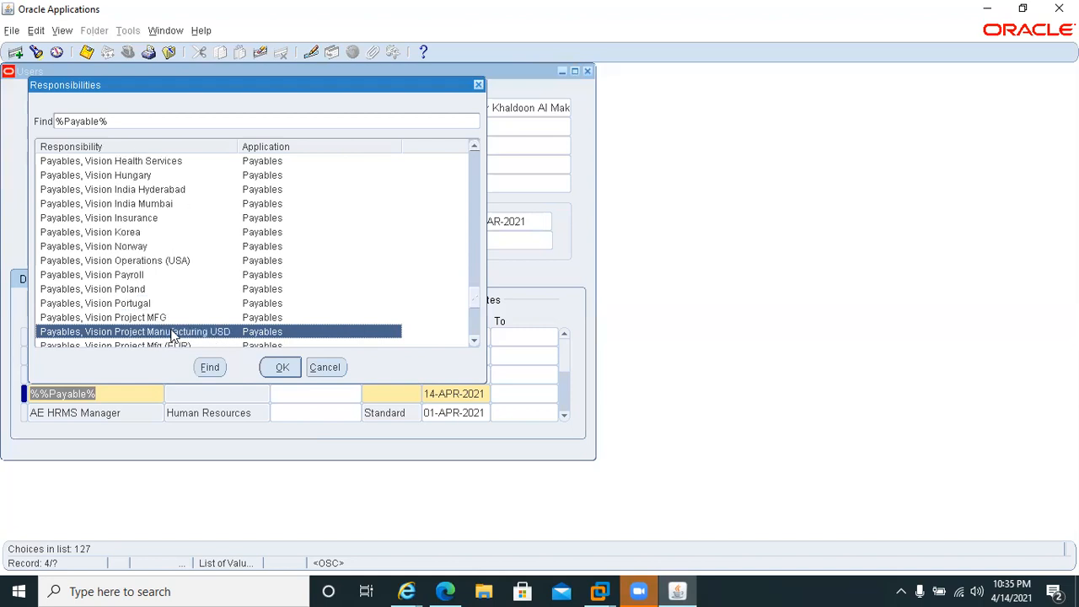
key(Down)
key(Down)
key(Down)
key(Down)
key(Down)
key(Down)
key(Down)
key(Down)
key(Down)
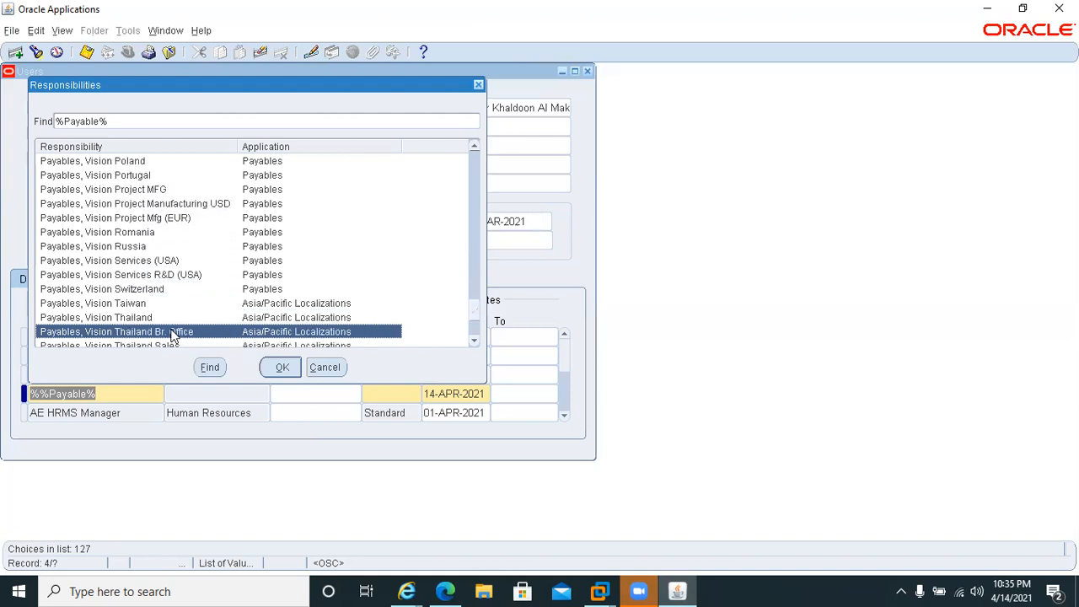
key(Down)
key(Down)
key(Down)
key(Down)
key(Down)
key(Down)
key(Down)
key(Down)
key(Down)
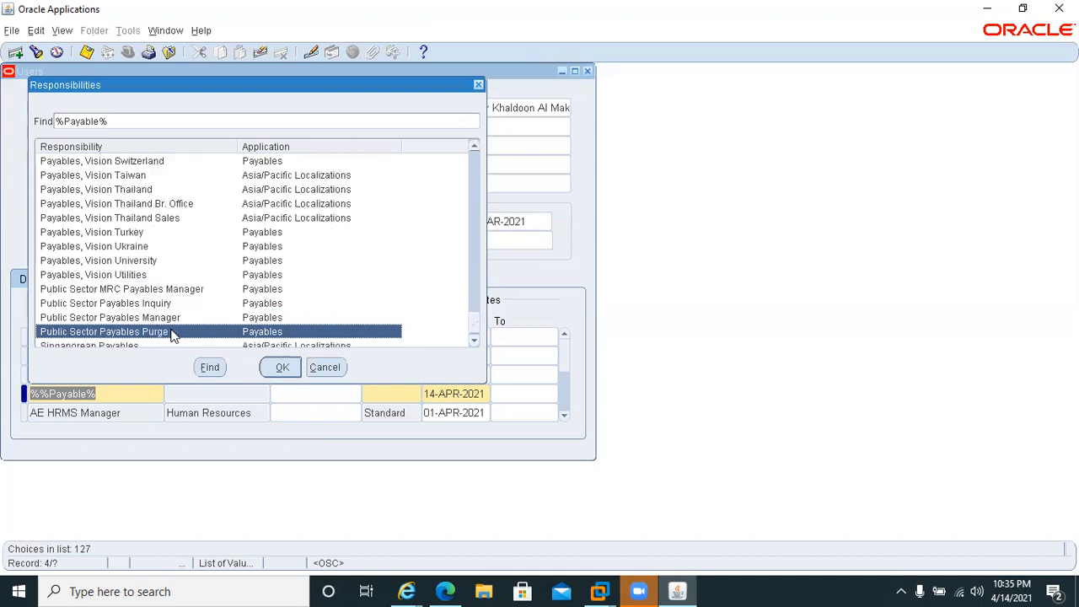
key(Down)
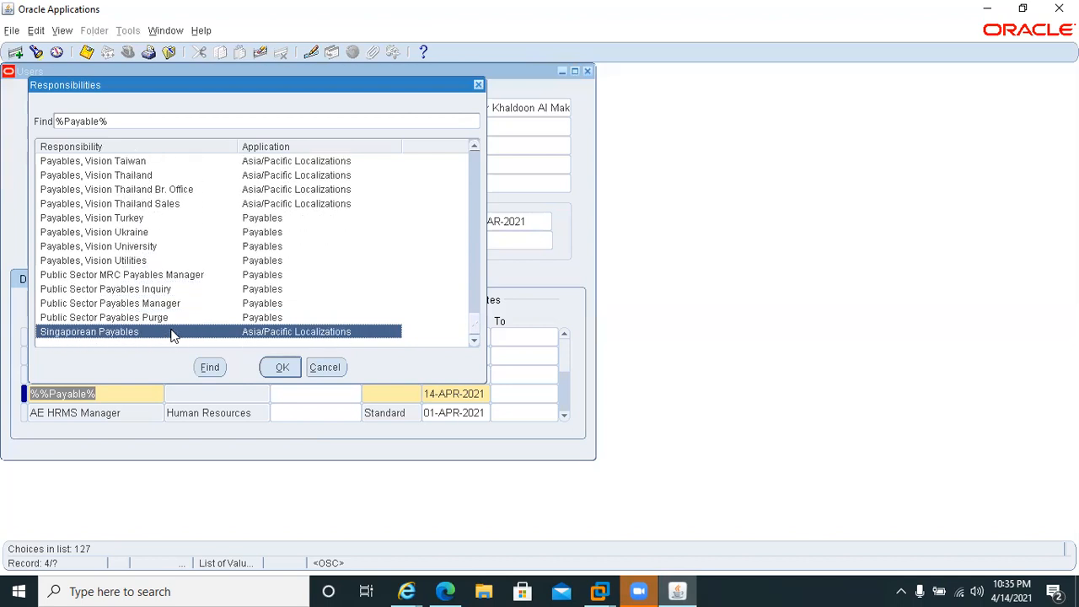
Examine the matching payables responsibilities upward from the end of the list for a suitable manager-level one.
key(Up)
key(Up)
key(Up)
key(Up)
key(Up)
key(Up)
key(Up)
key(Up)
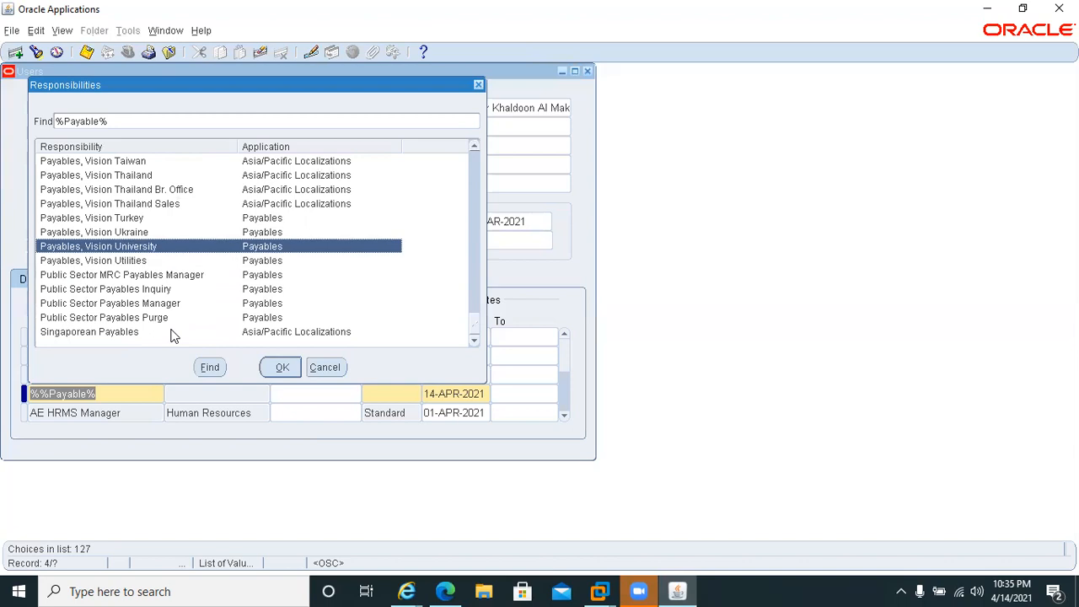
key(Up)
key(Up)
key(Up)
key(Up)
key(Up)
key(Up)
key(Up)
key(Up)
key(Up)
key(Up)
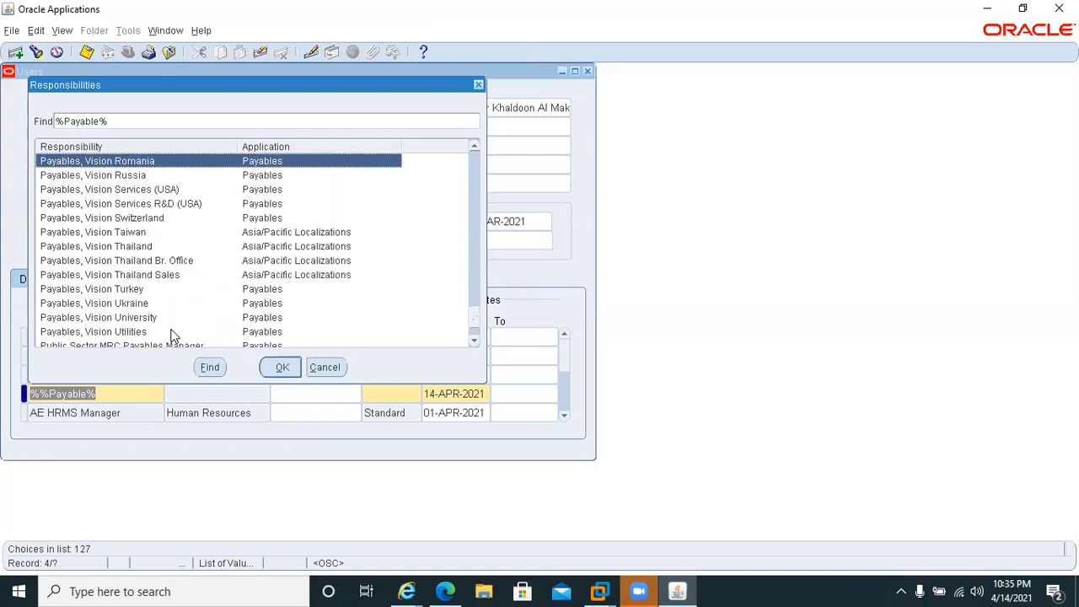
key(Up)
key(Up)
key(Up)
key(Up)
key(Up)
key(Up)
key(Up)
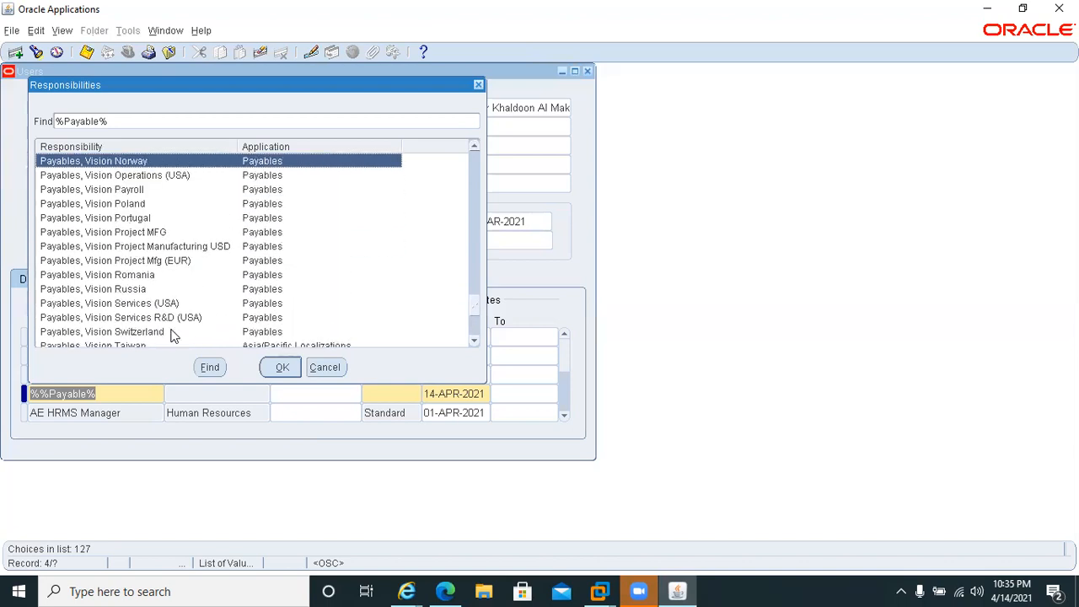
key(Up)
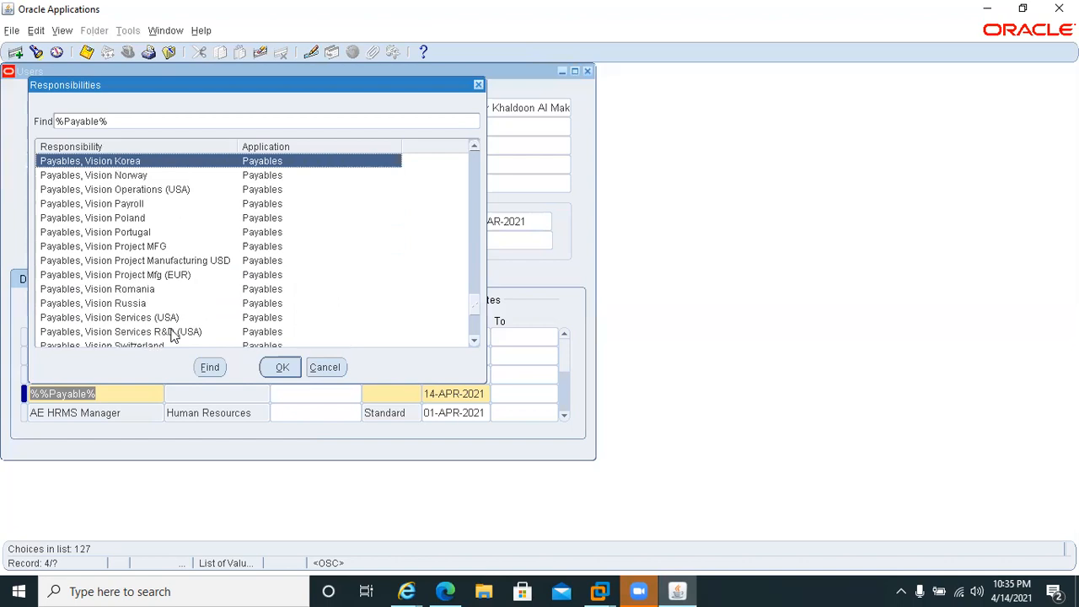
key(Up)
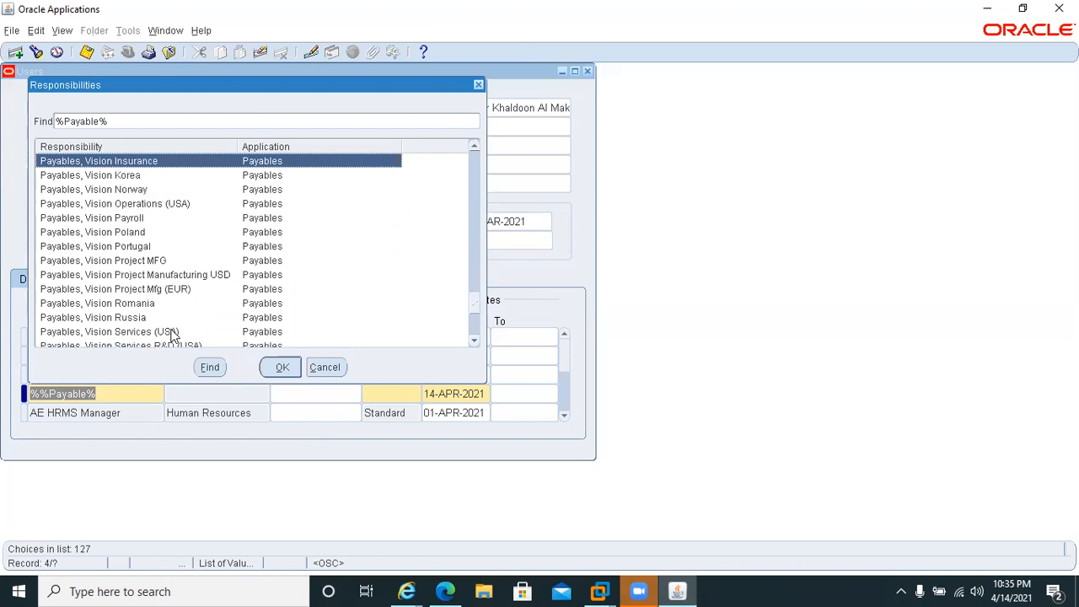
key(Up)
key(Up)
key(Up)
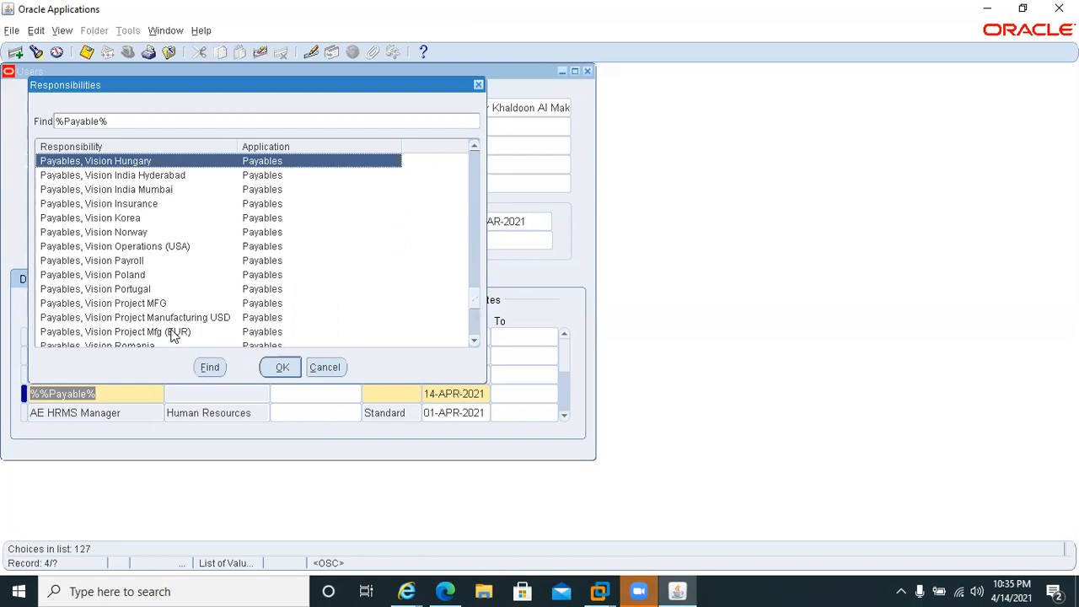
key(Up)
key(Up)
key(Up)
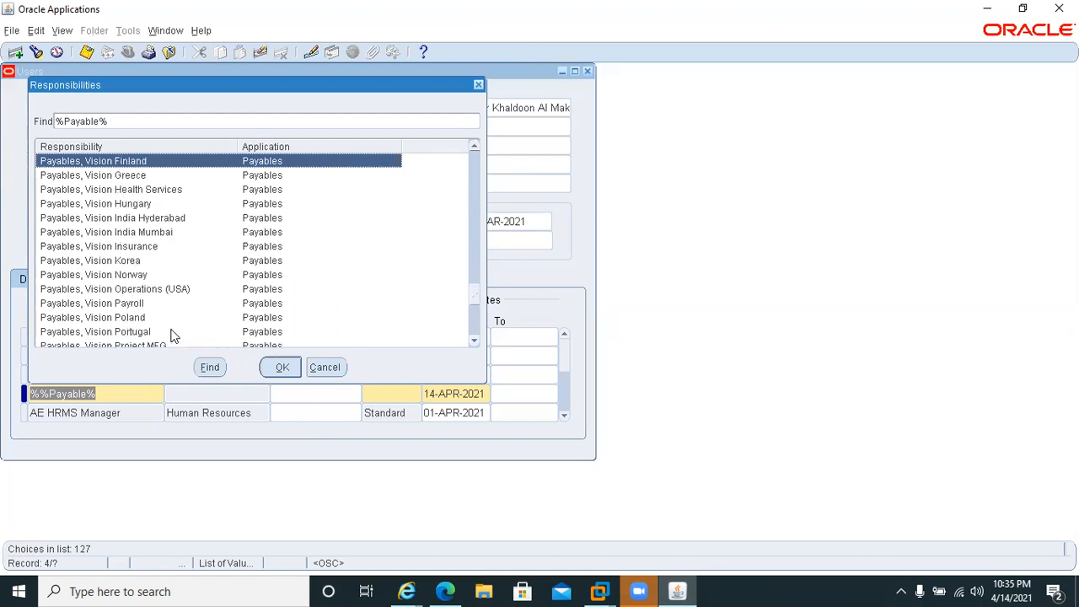
key(Up)
key(Up)
key(Up)
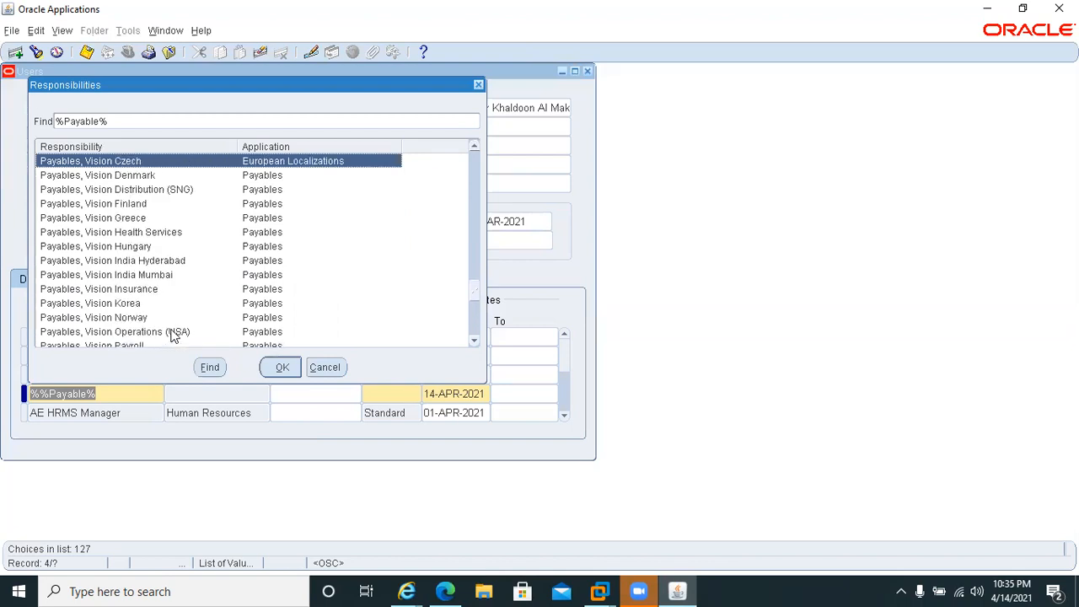
key(Up)
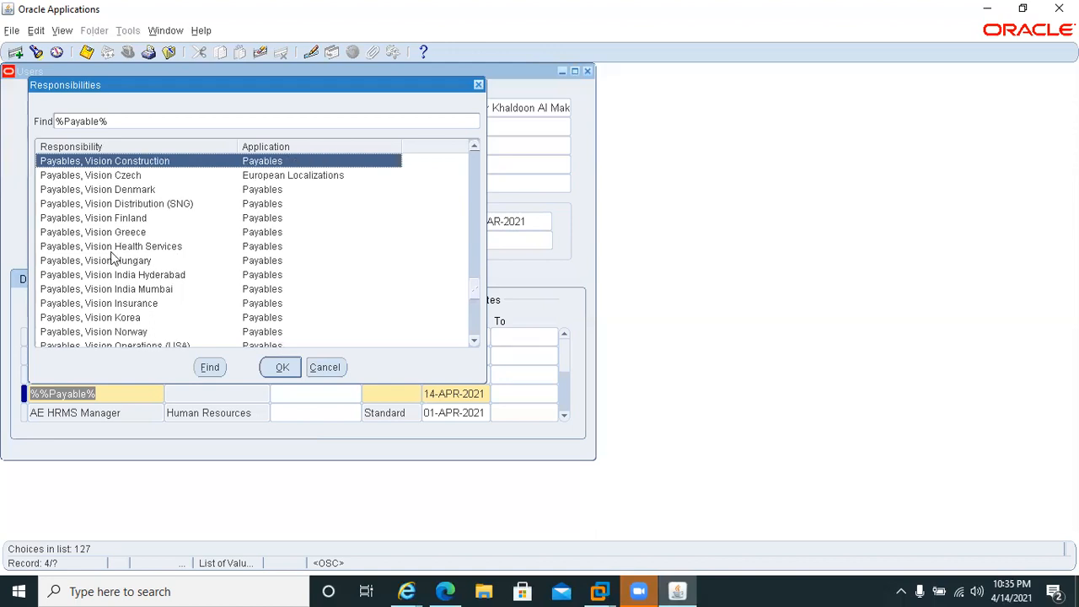
key(Up)
key(Up)
key(Up)
key(Up)
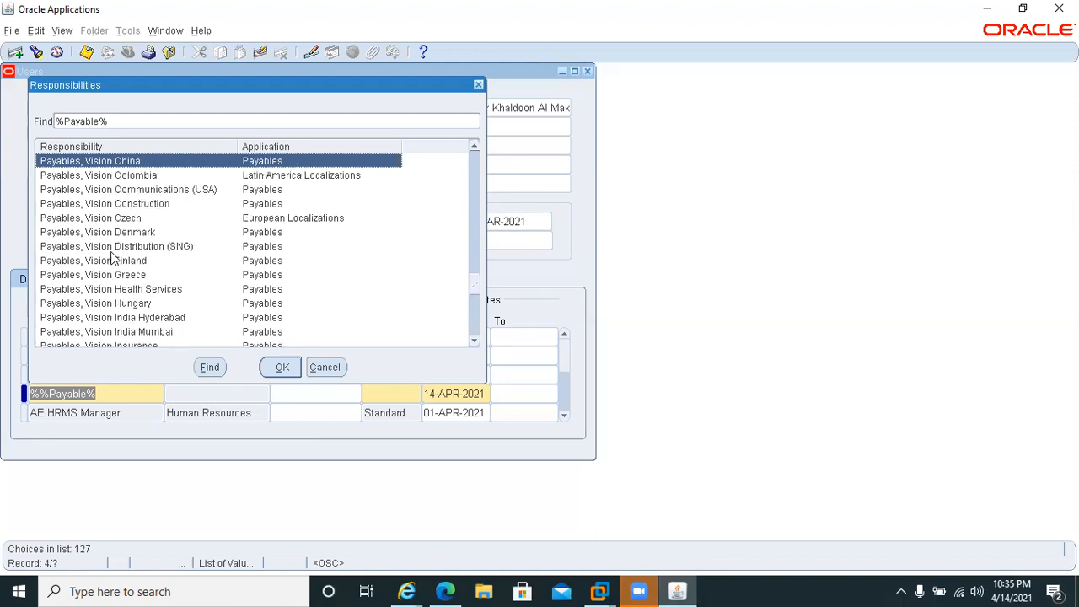
key(Up)
key(Up)
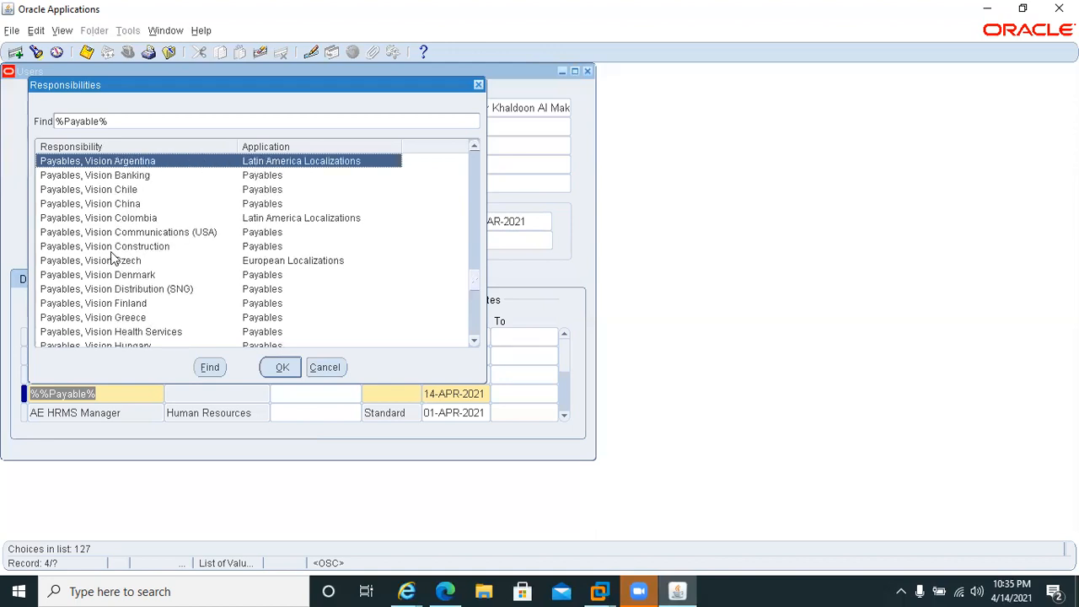
key(Up)
key(Up)
key(Up)
key(Up)
key(Up)
key(Up)
key(Up)
key(Up)
key(Up)
key(Up)
key(Up)
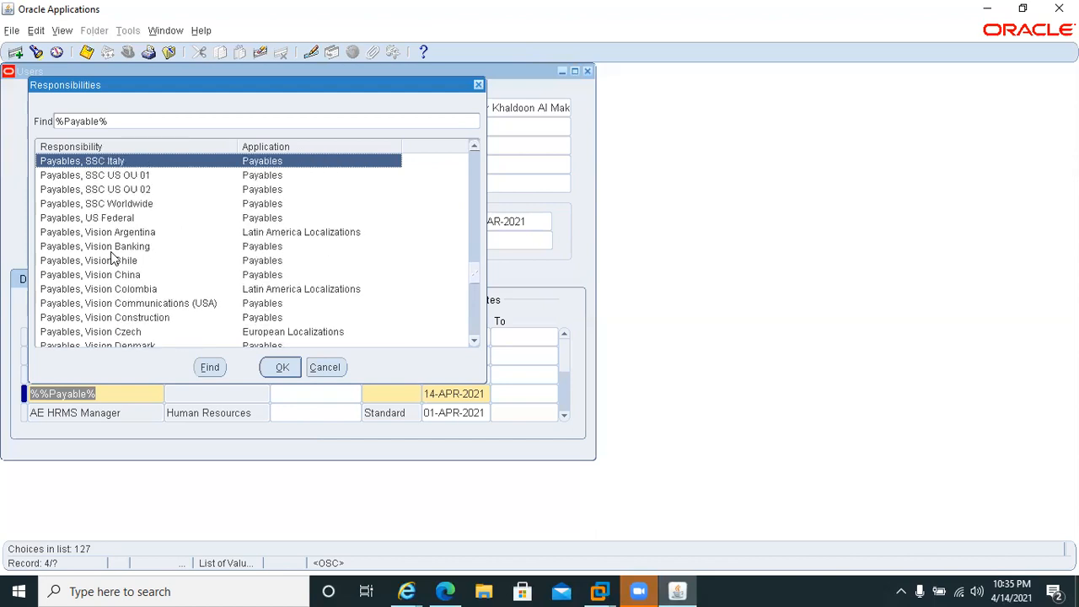
key(Up)
key(Up)
key(Up)
key(Up)
key(Up)
key(Up)
key(Up)
key(Up)
key(Up)
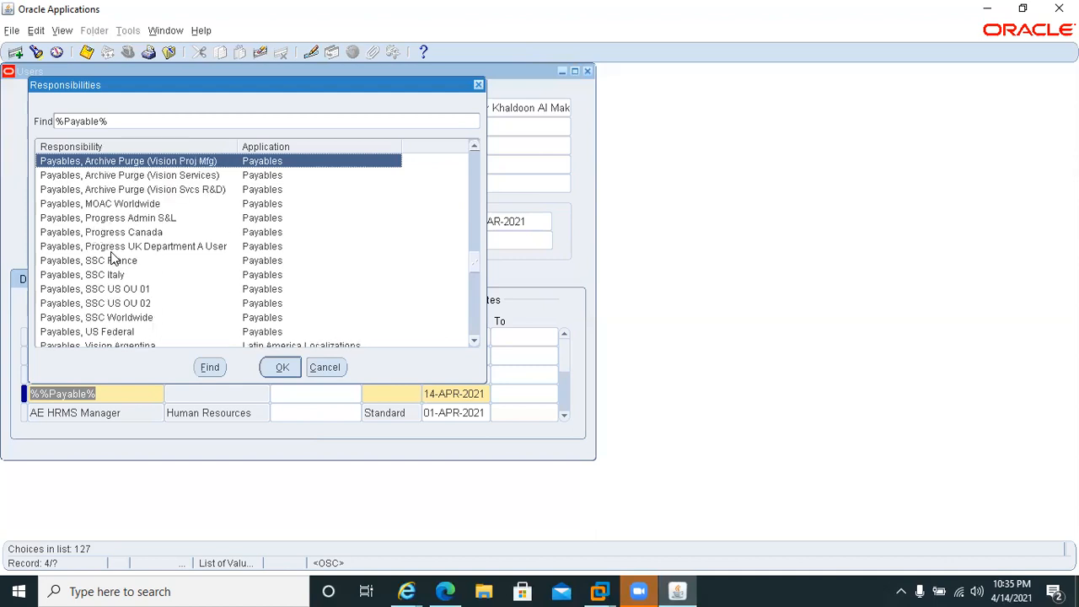
key(Up)
key(Up)
key(Up)
key(Up)
key(Up)
key(Up)
key(Up)
key(Up)
key(Up)
key(Up)
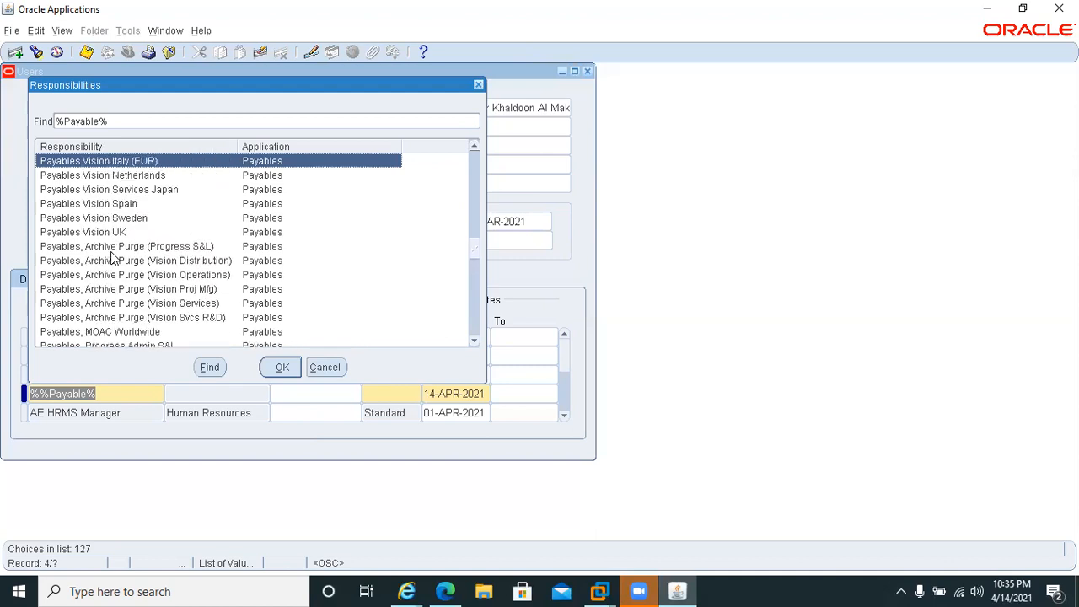
key(Up)
key(Up)
key(Up)
key(Up)
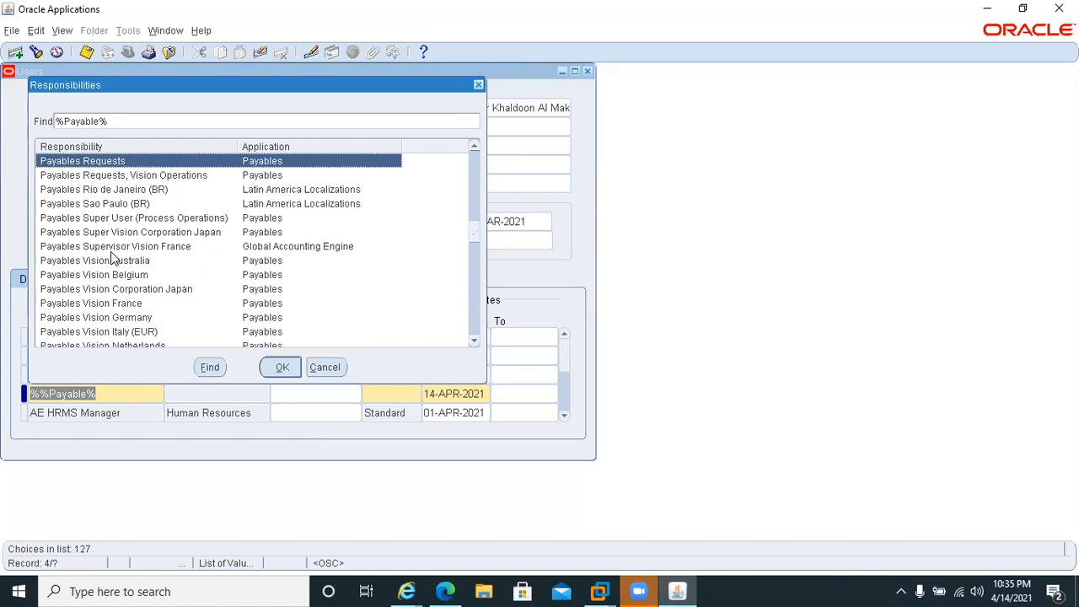
key(Up)
key(Up)
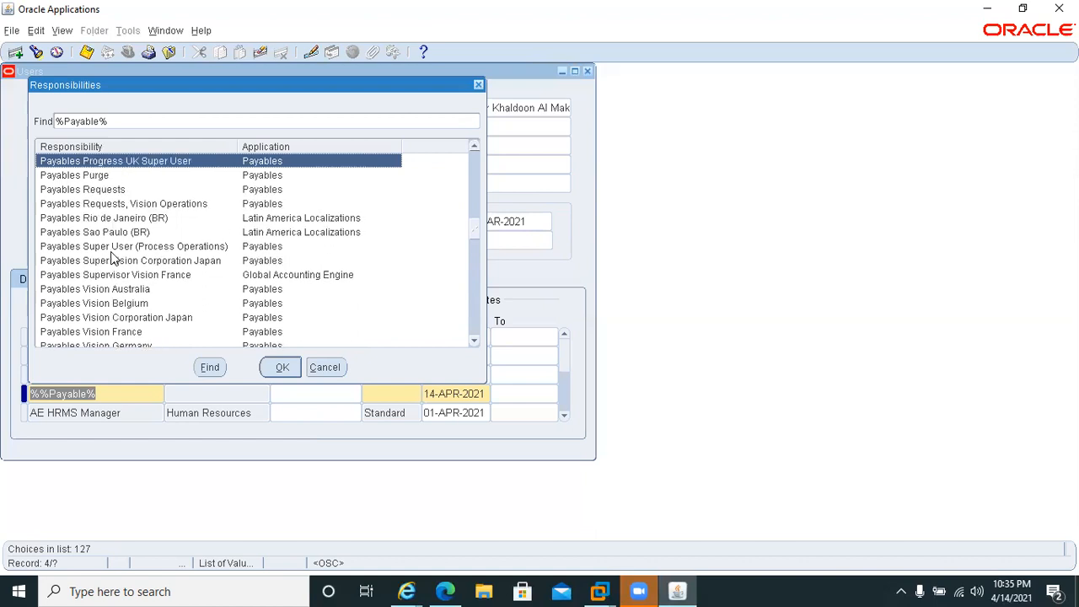
key(Up)
key(Up)
key(Up)
key(Up)
key(Up)
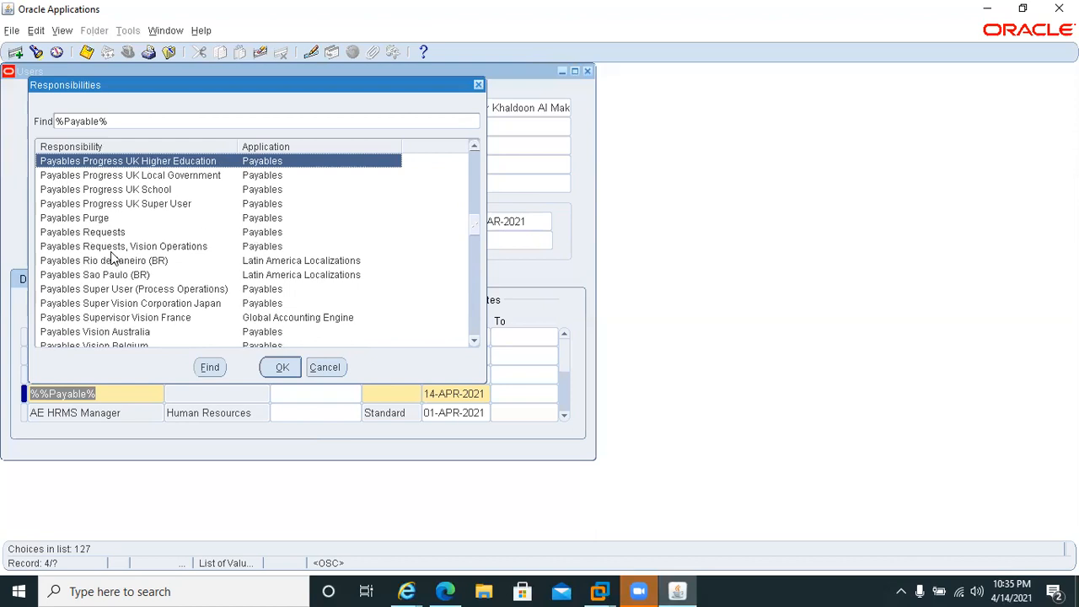
Assign the Payables Manager responsibility to the user's new row, save the record and close the Users form.
key(Up)
key(Up)
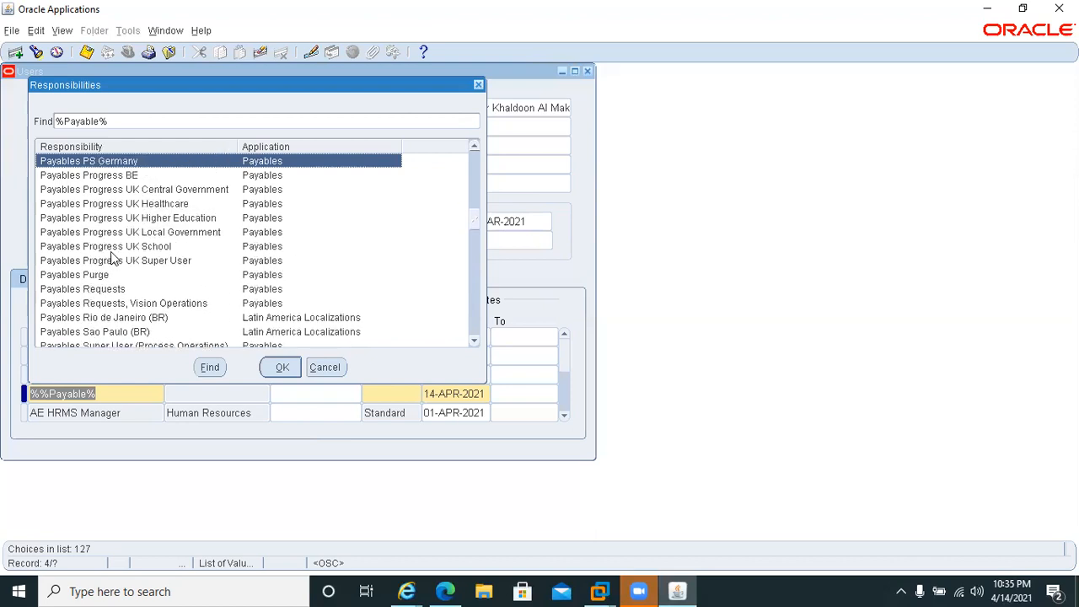
key(Up)
key(Up)
key(Up)
key(Up)
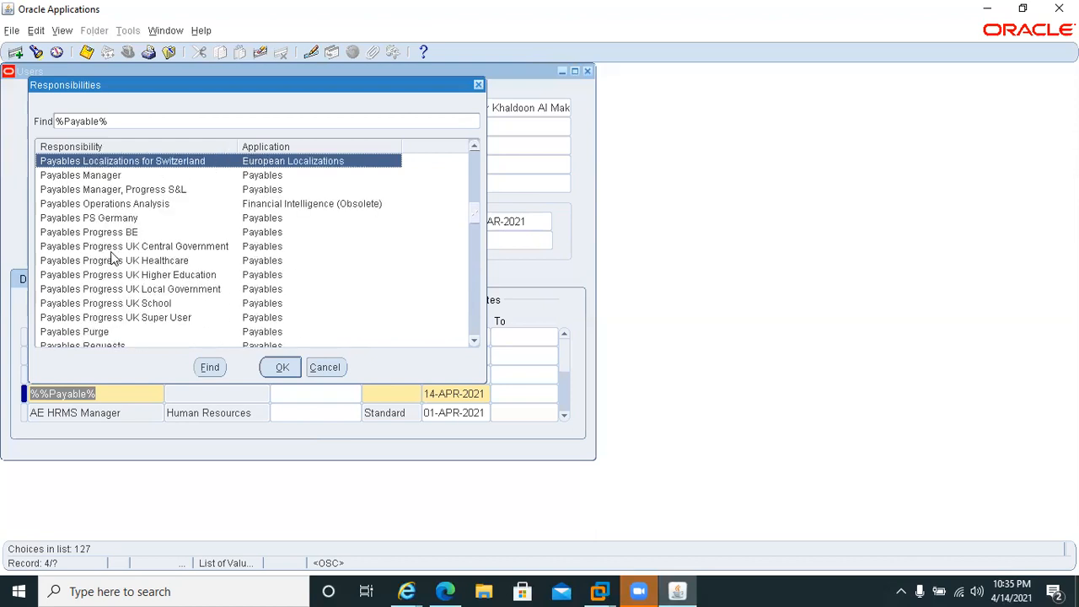
key(Down)
key(Return)
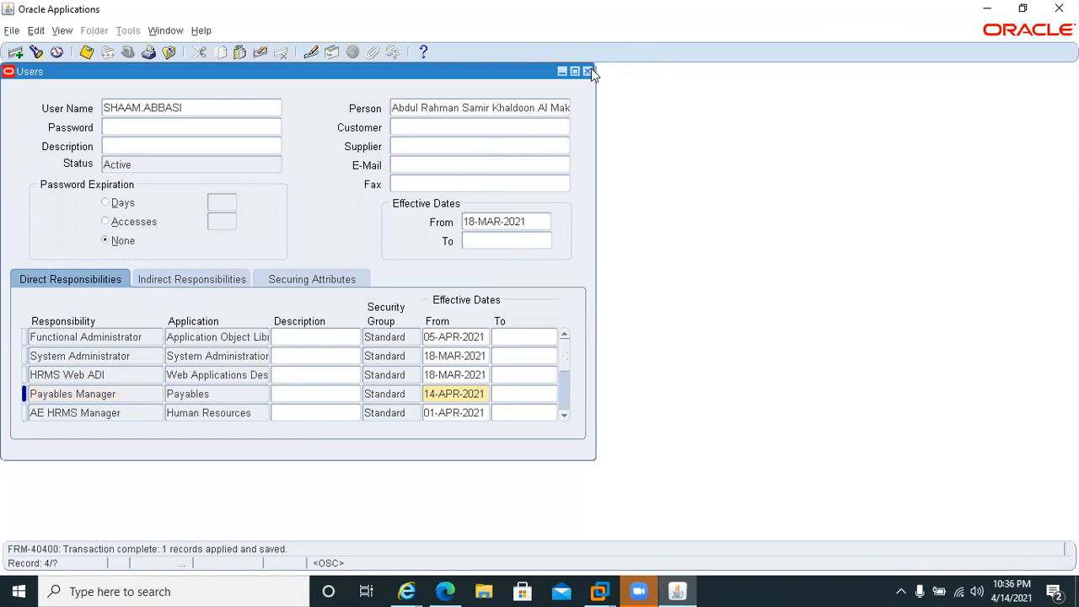
click(587, 71)
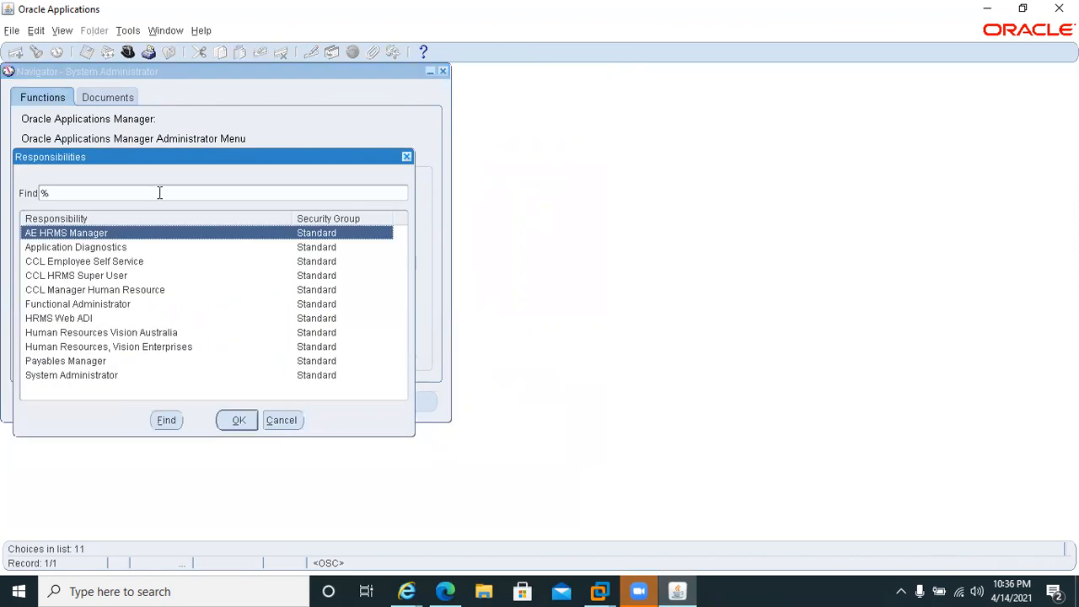
Switch to the Payables Manager responsibility and examine its functions under Payments, Invoices and Accounting.
key(Return)
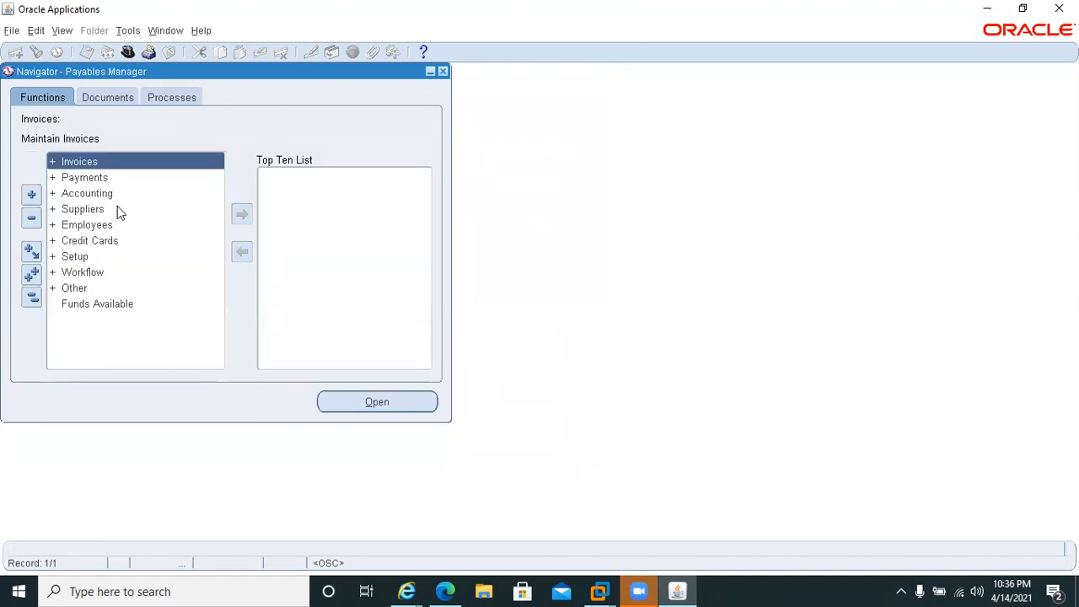
double_click(52, 186)
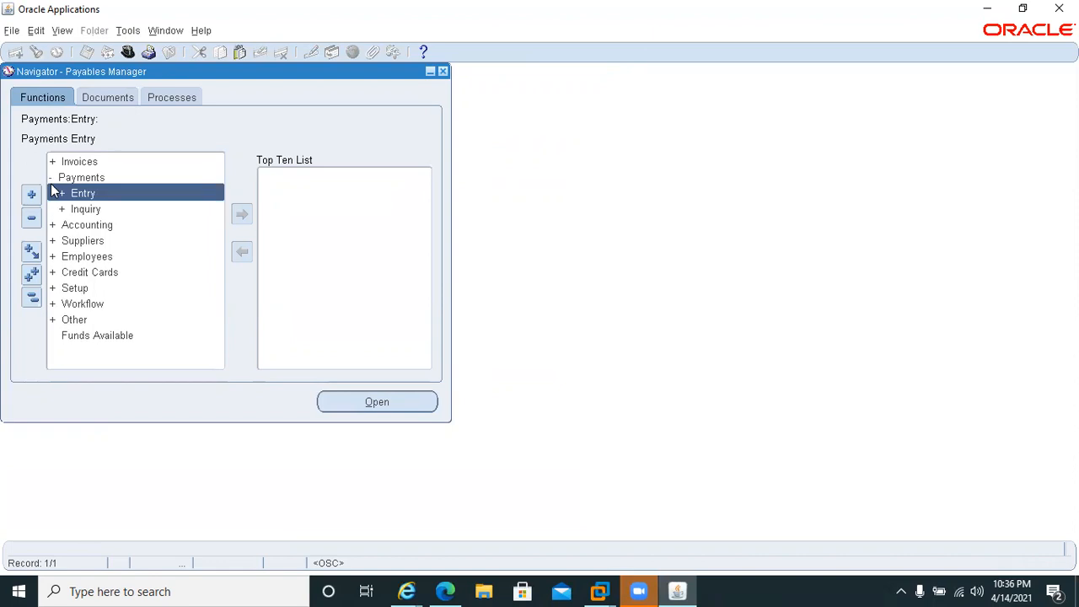
double_click(60, 196)
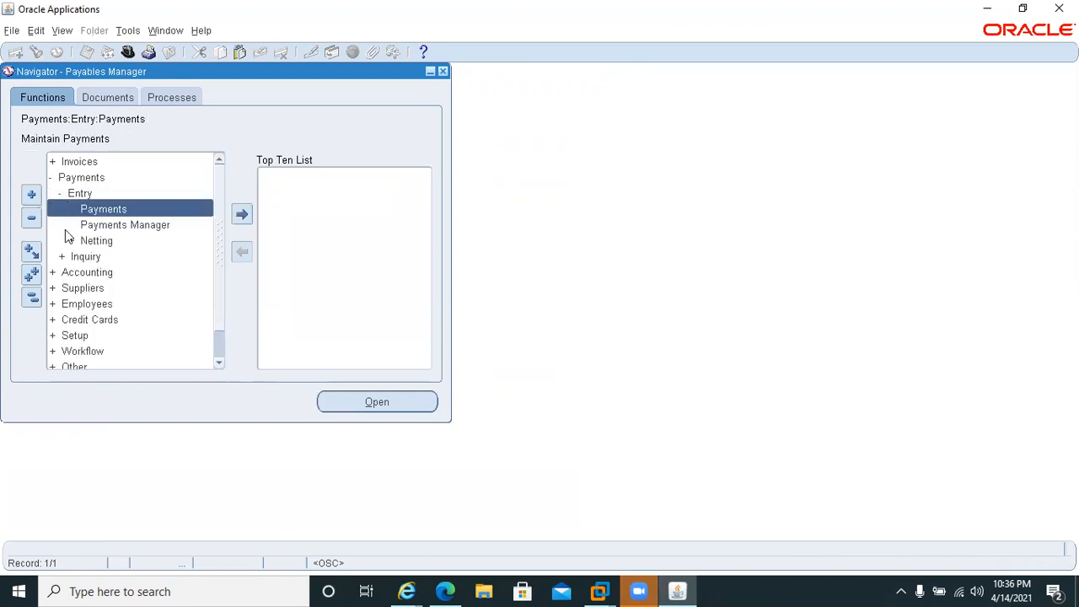
double_click(62, 163)
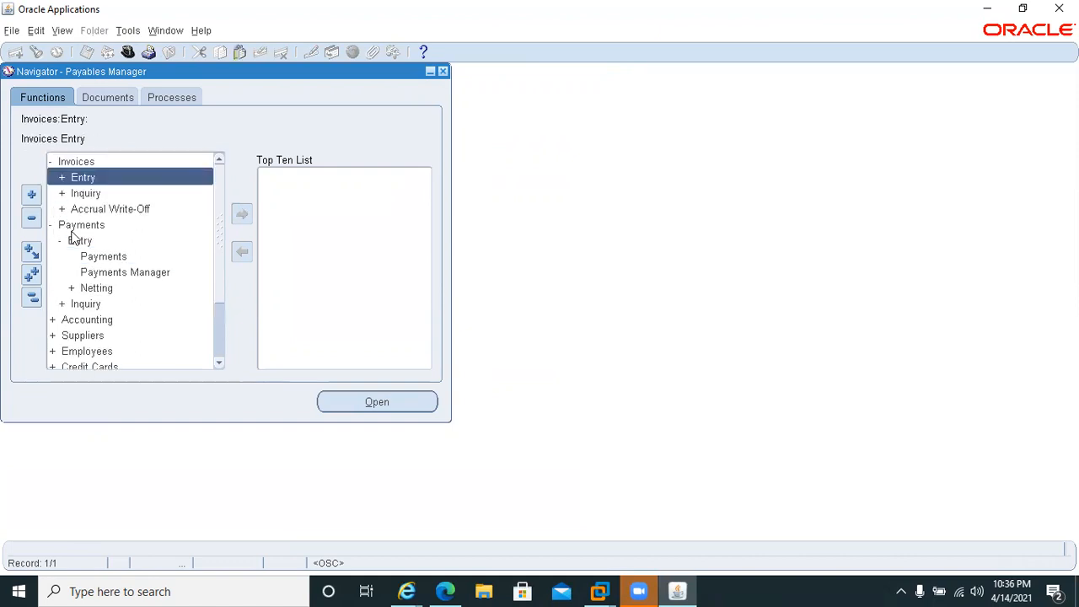
double_click(62, 178)
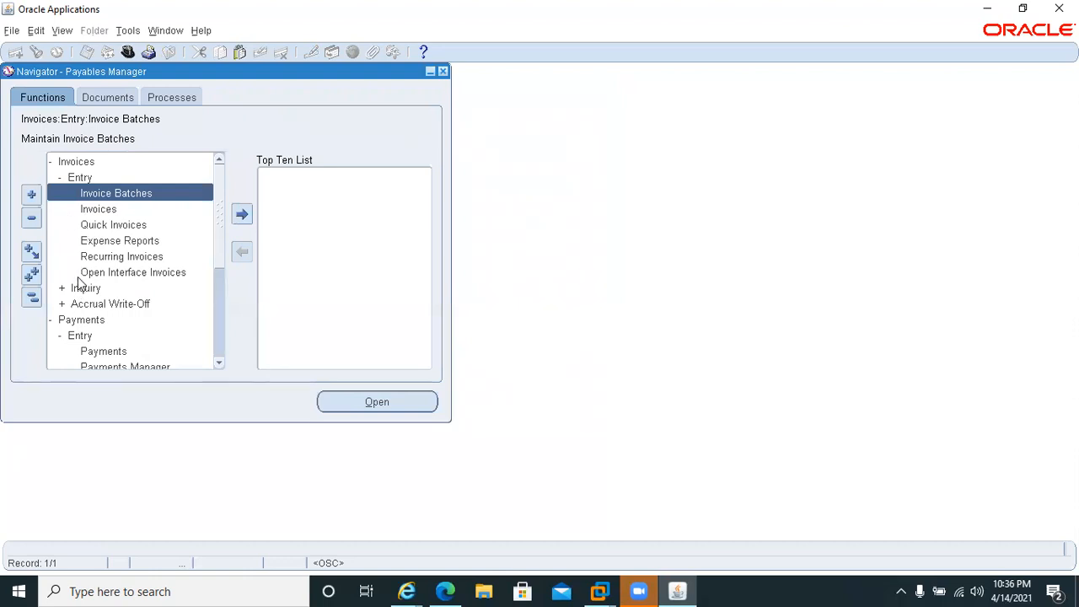
scroll(213, 344, down, 4)
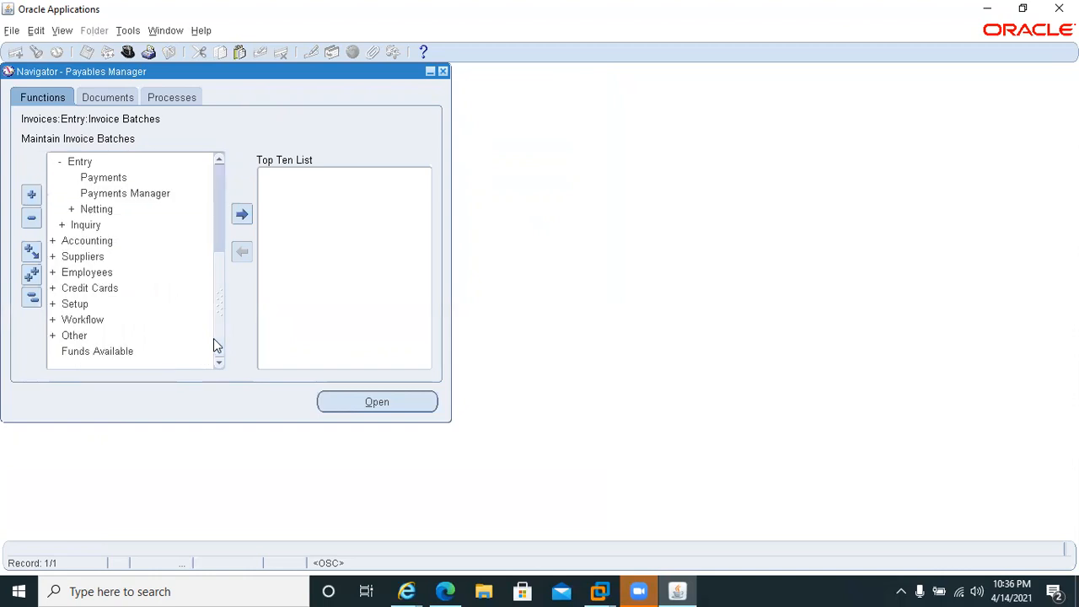
double_click(54, 242)
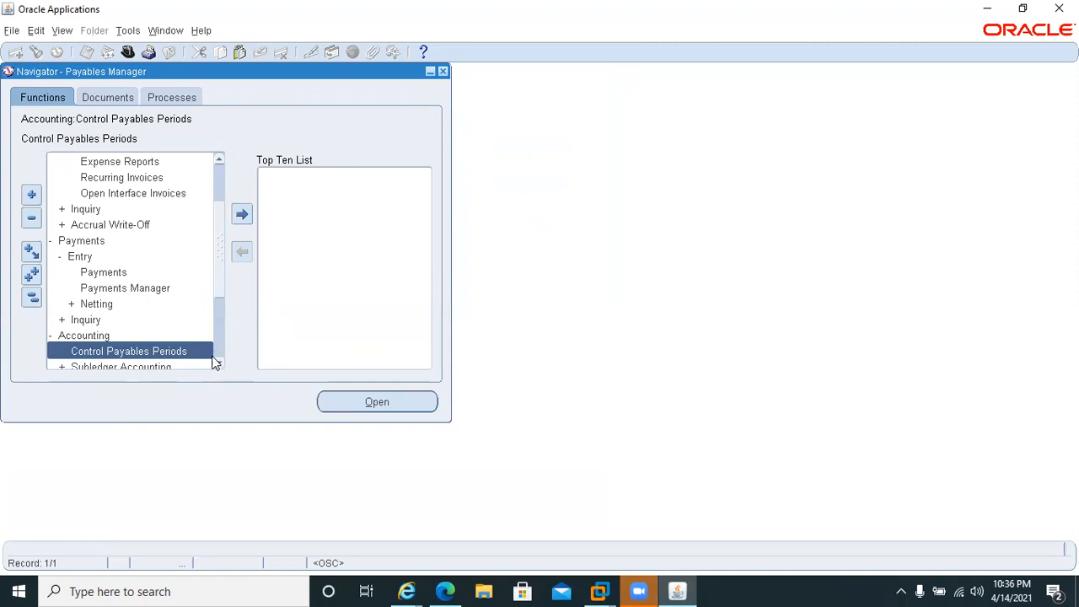
scroll(217, 357, down, 3)
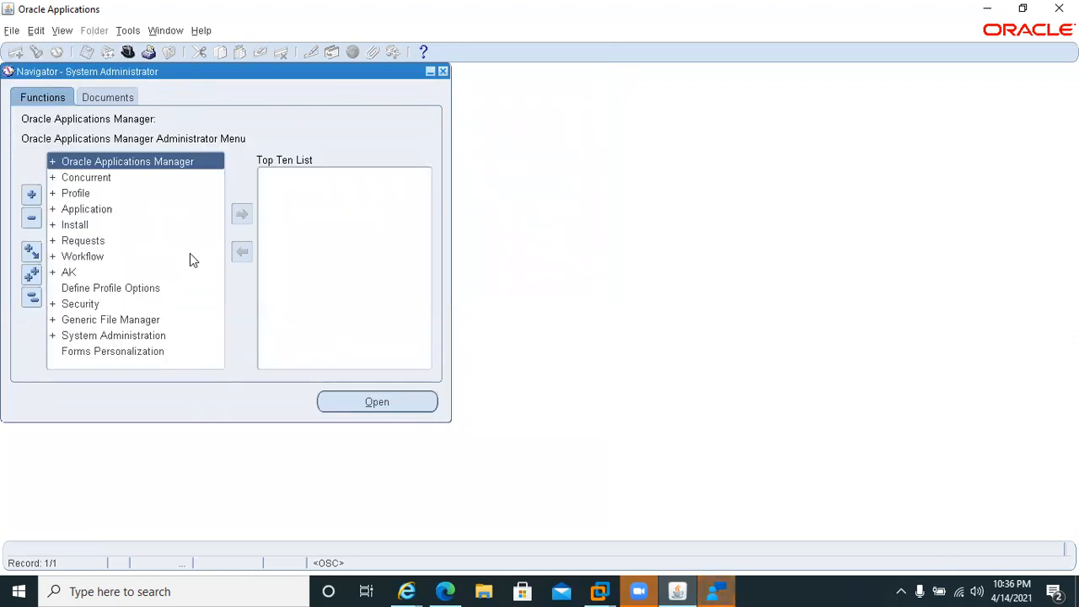
Return to the Users form and retrieve the user account by querying a partial user name with a wildcard.
key(F11)
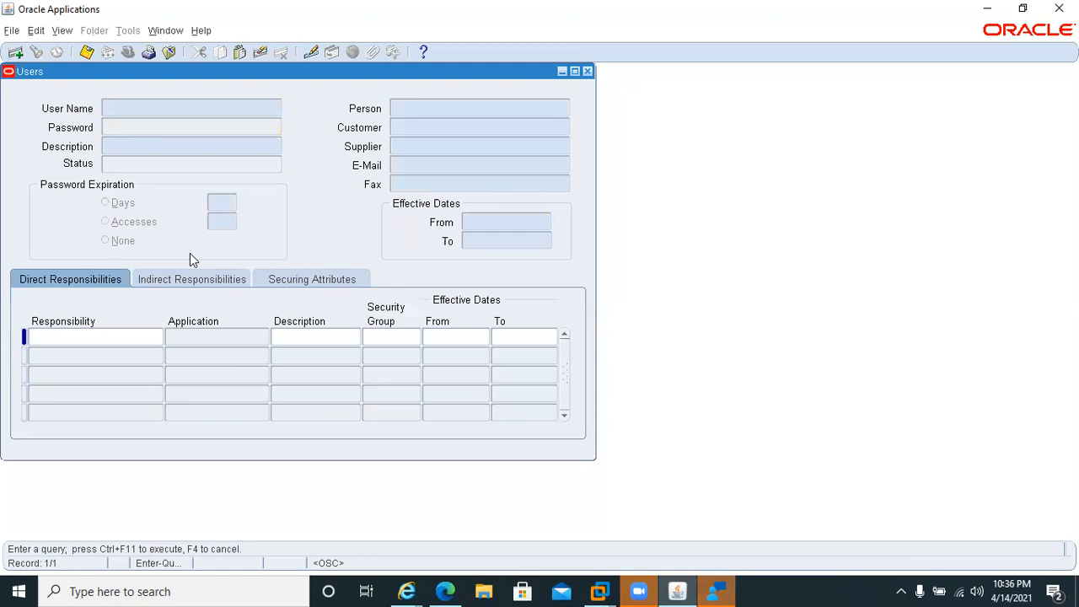
text(SHAMM%)
key(ctrl+F11)
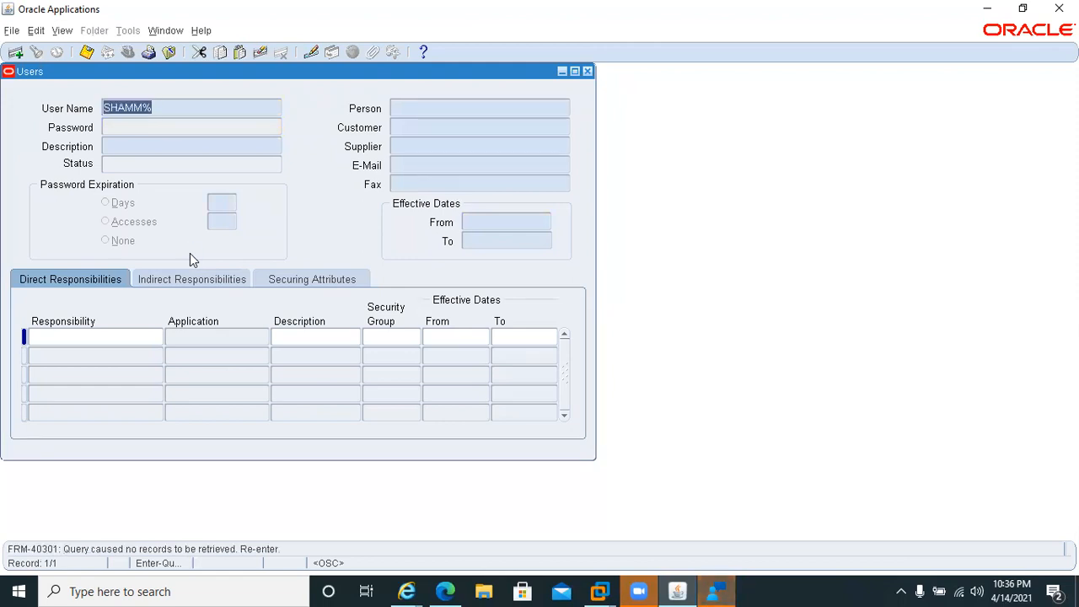
click(129, 104)
key(BackSpace)
key(BackSpace)
key(BackSpace)
text(AM%)
key(ctrl+F11)
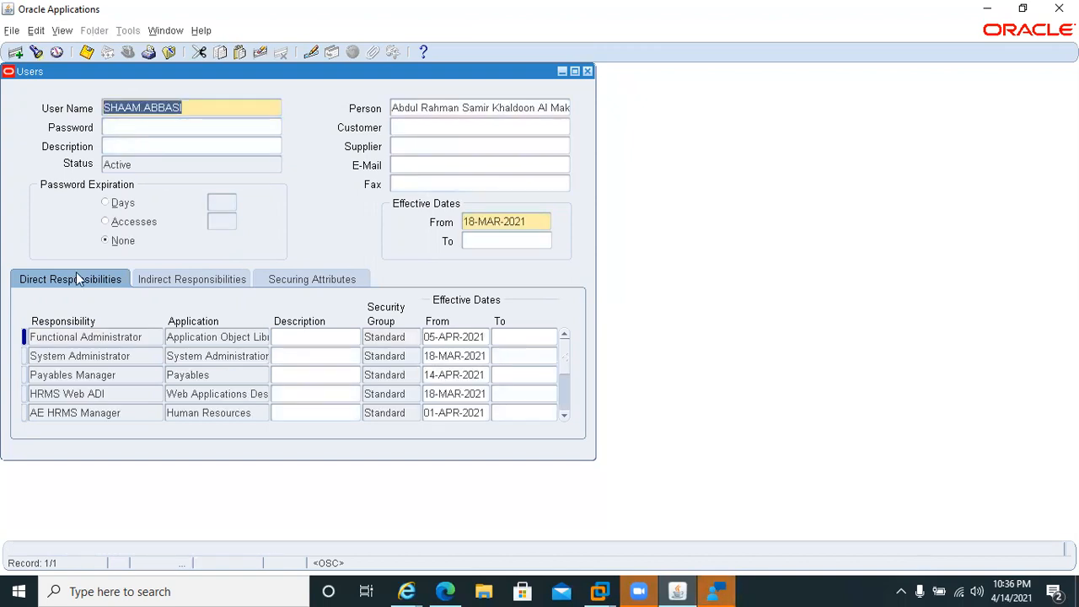
Add a responsibility row below Functional Administrator, look up the pattern %General%Led% and leave the list without choosing one.
click(90, 339)
key(ctrl+Down)
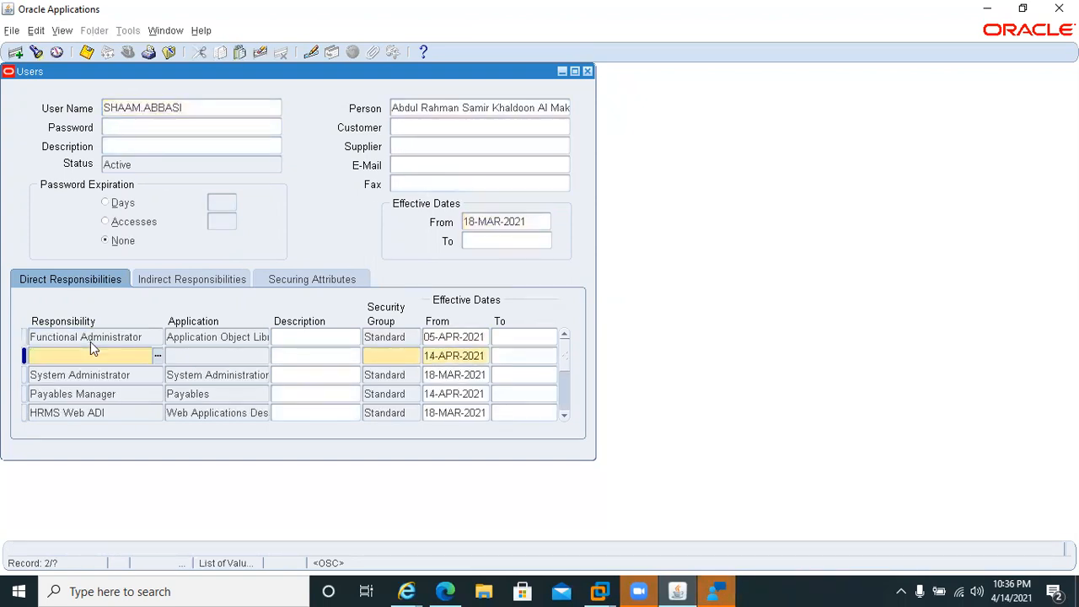
text(%General%Les)
key(Tab)
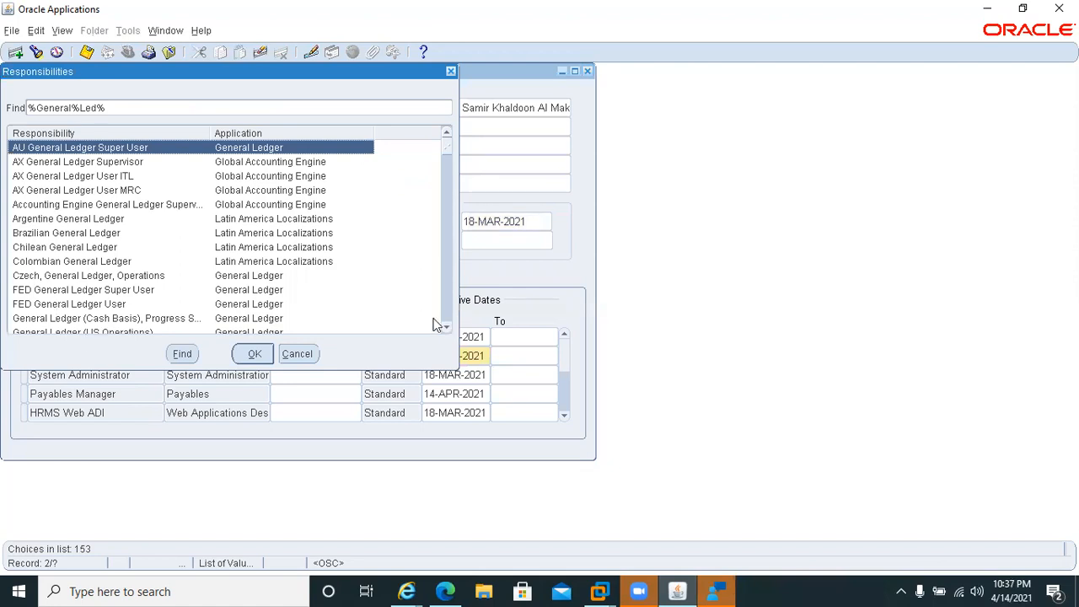
key(Escape)
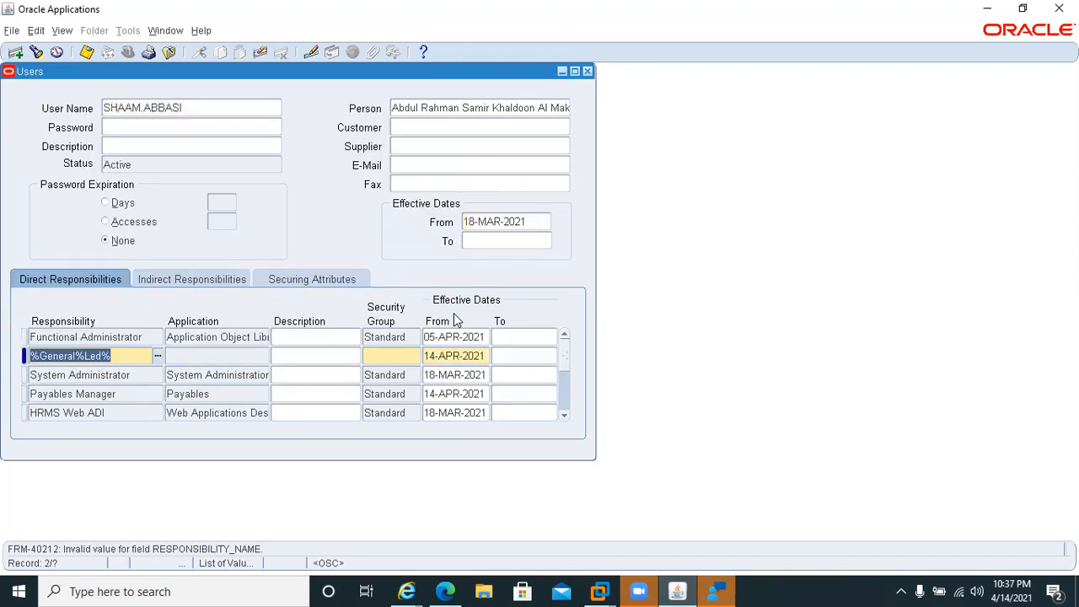
Look up responsibilities matching %General%Led%Vision% for the new row, examine the whole list and leave it without choosing one.
key(Right)
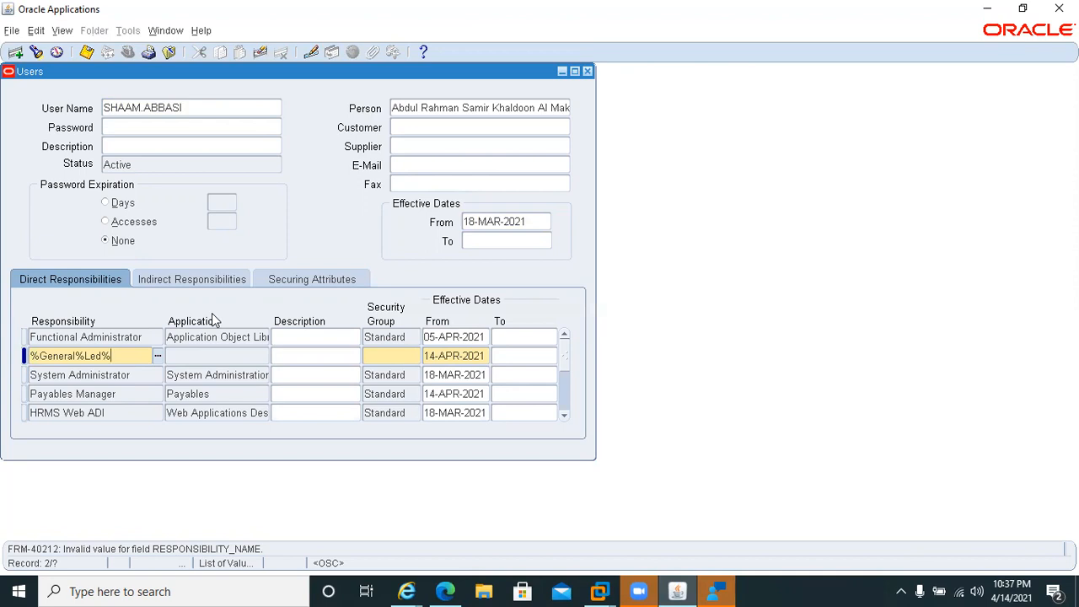
text(Vision%)
key(Tab)
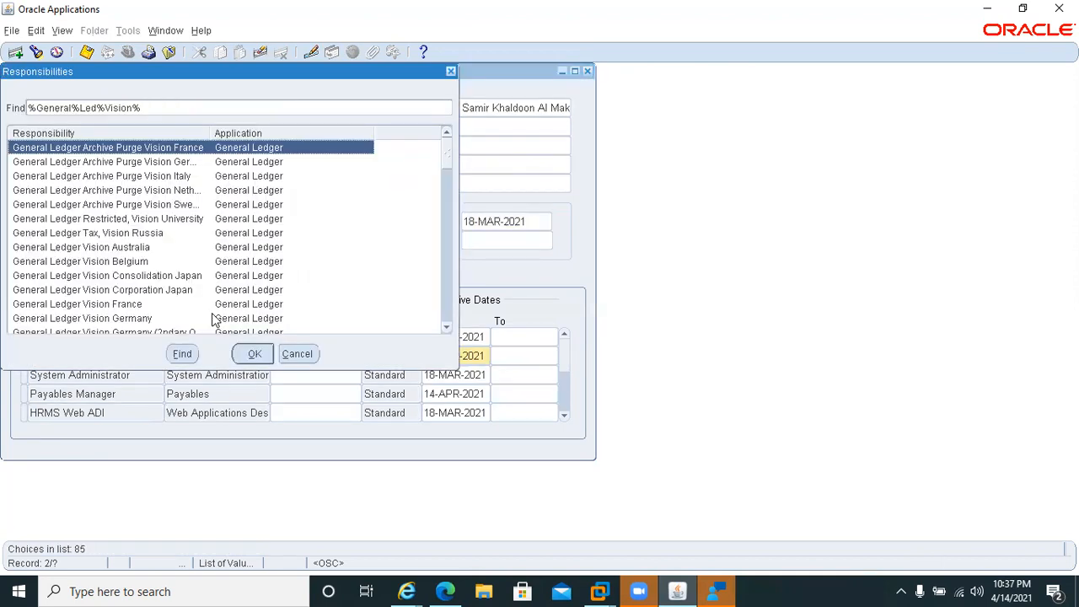
click(446, 330)
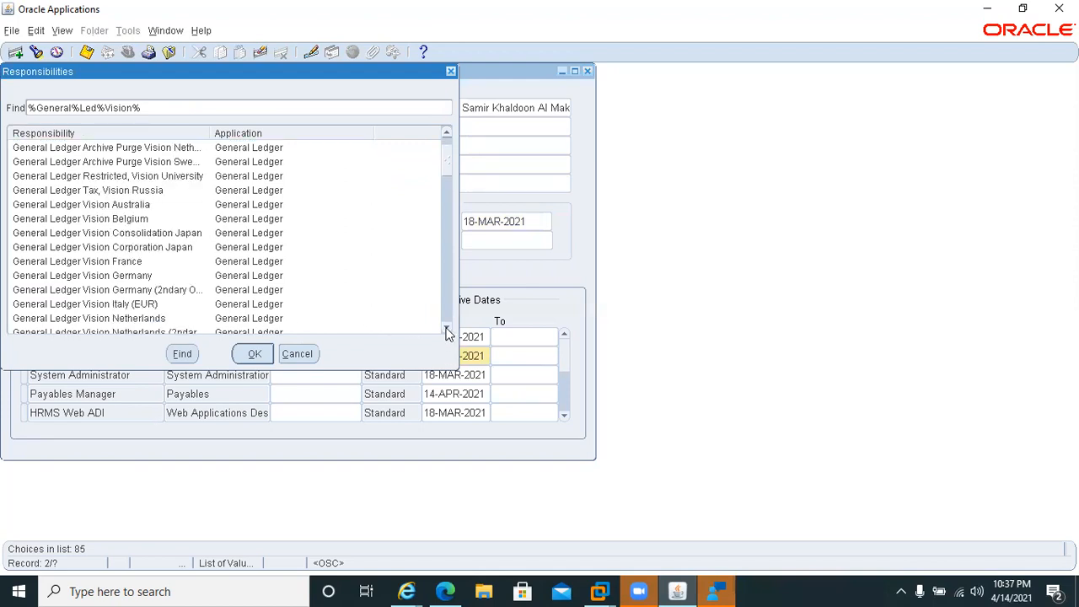
click(447, 330)
click(446, 329)
click(447, 329)
click(447, 330)
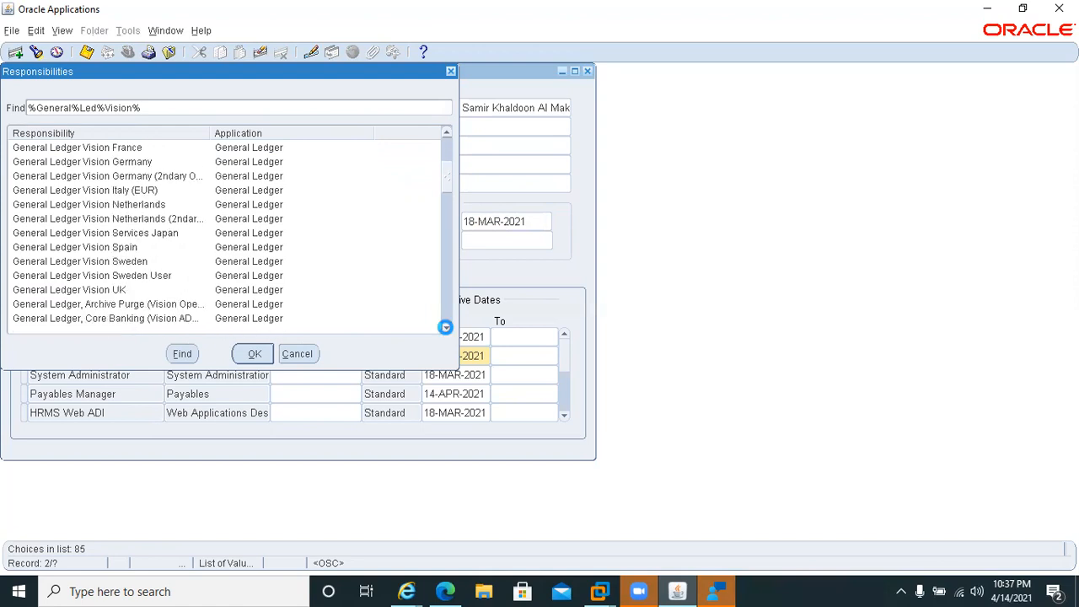
click(447, 330)
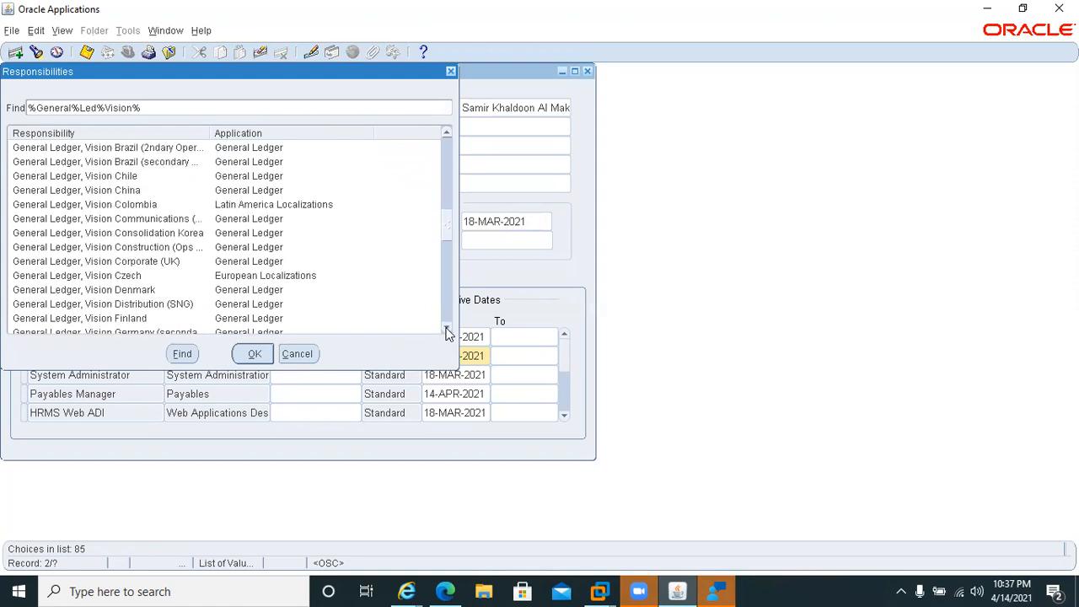
click(447, 330)
click(447, 330)
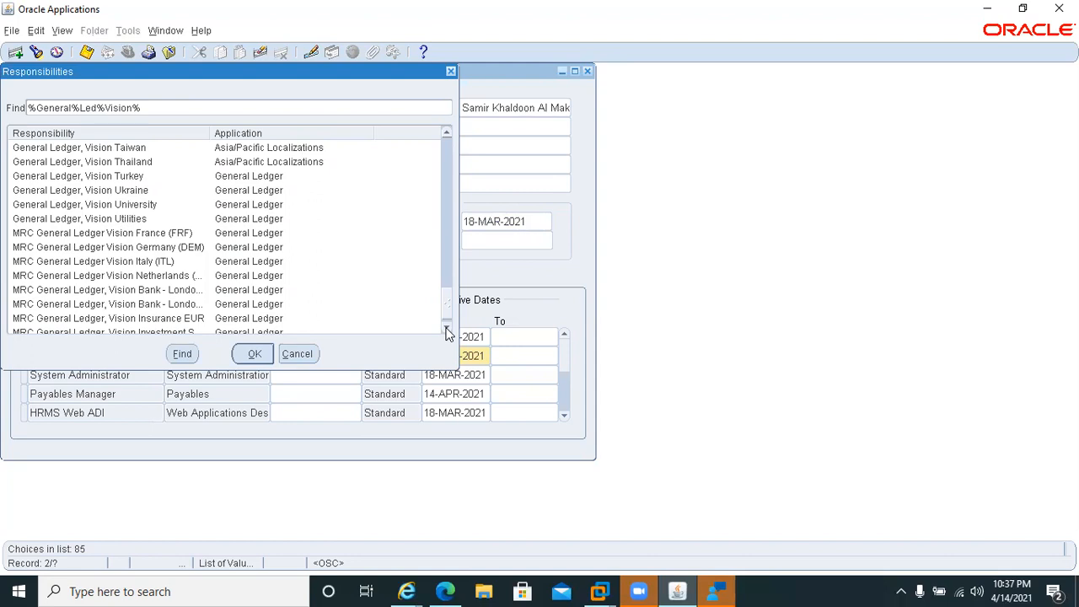
click(447, 330)
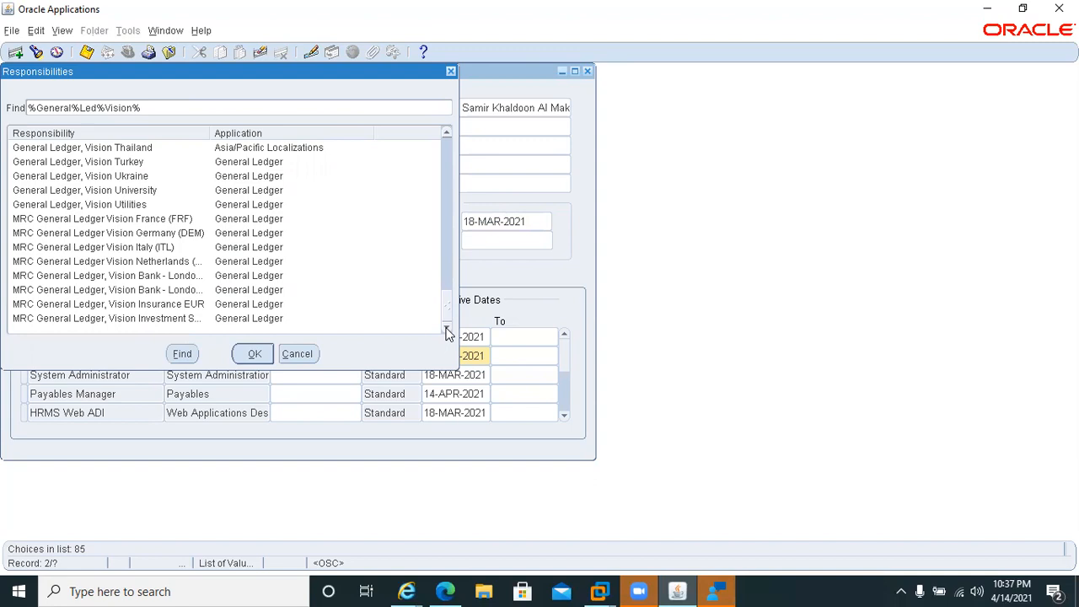
click(447, 134)
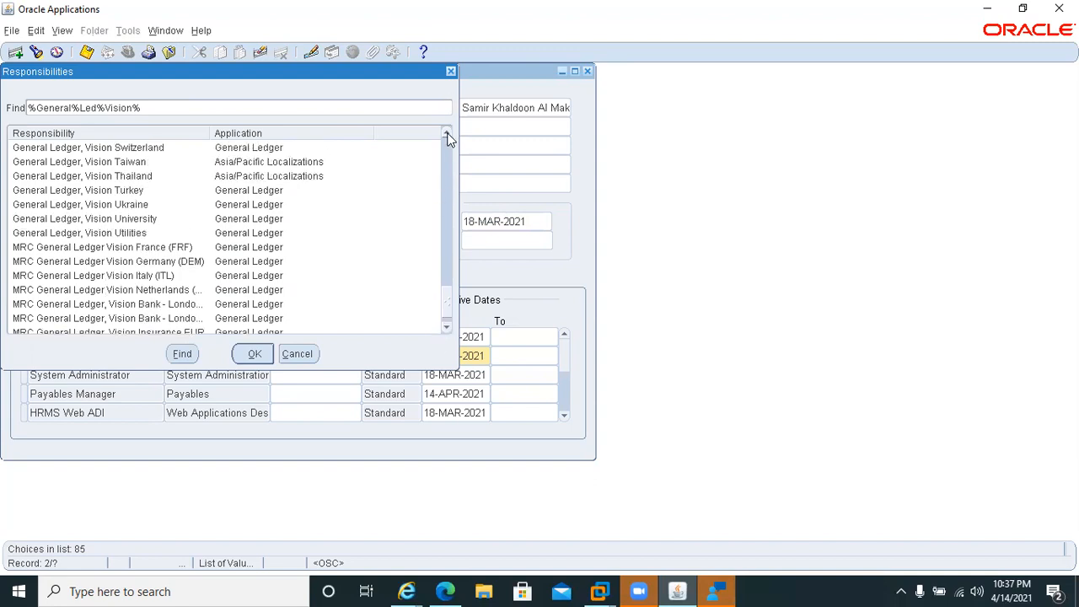
click(447, 136)
click(446, 136)
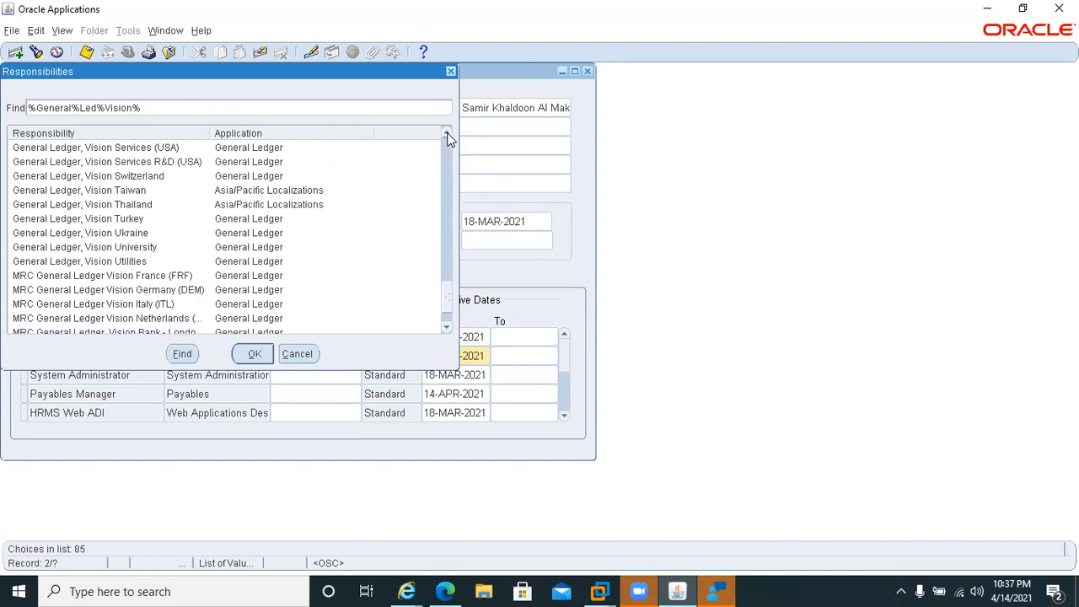
click(447, 136)
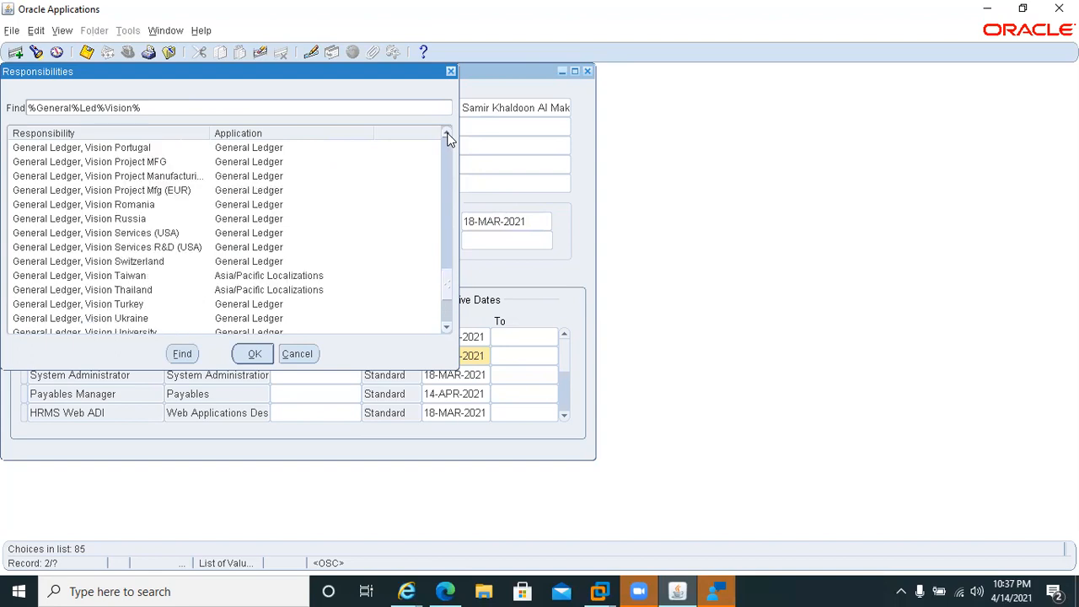
click(446, 136)
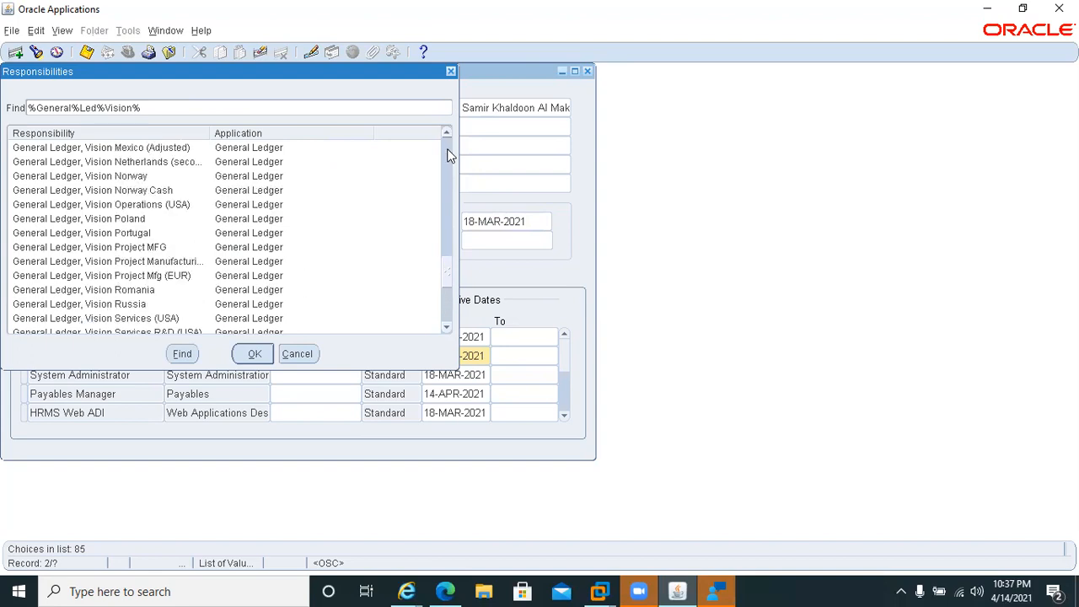
click(447, 155)
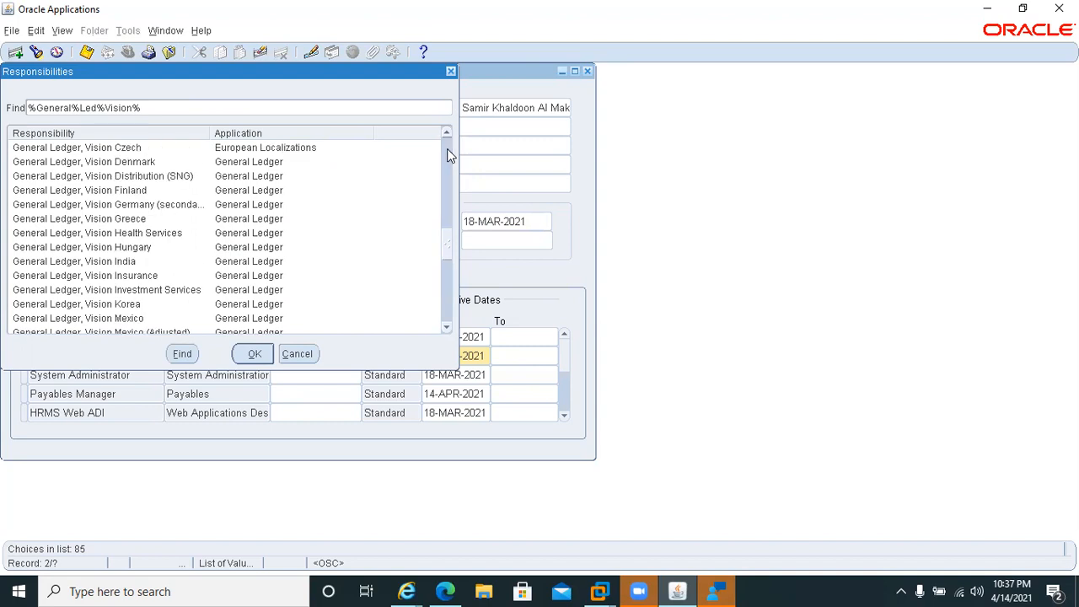
click(447, 155)
click(447, 155)
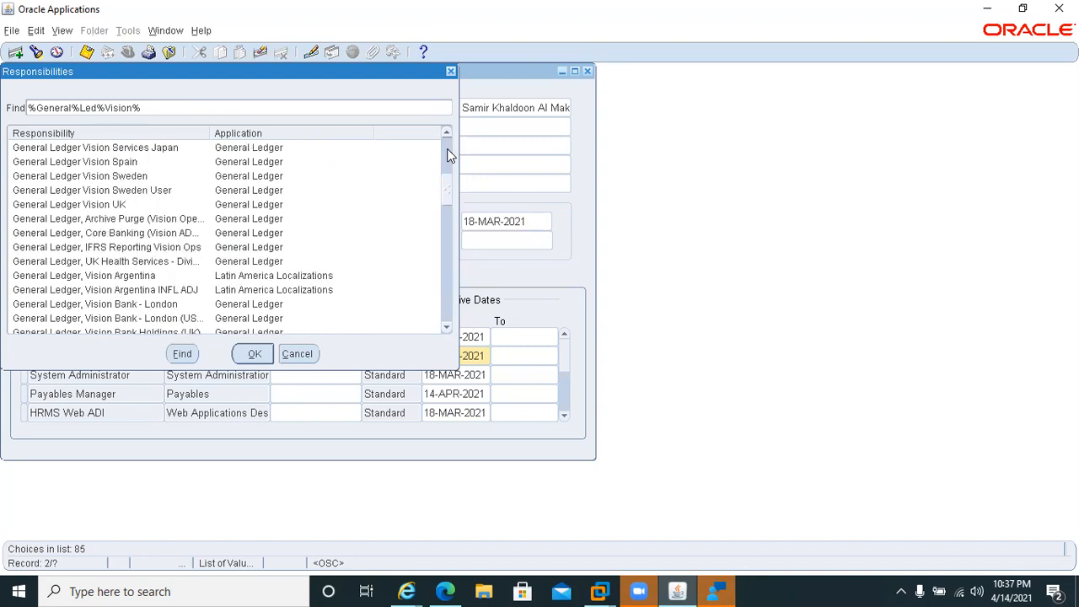
click(447, 155)
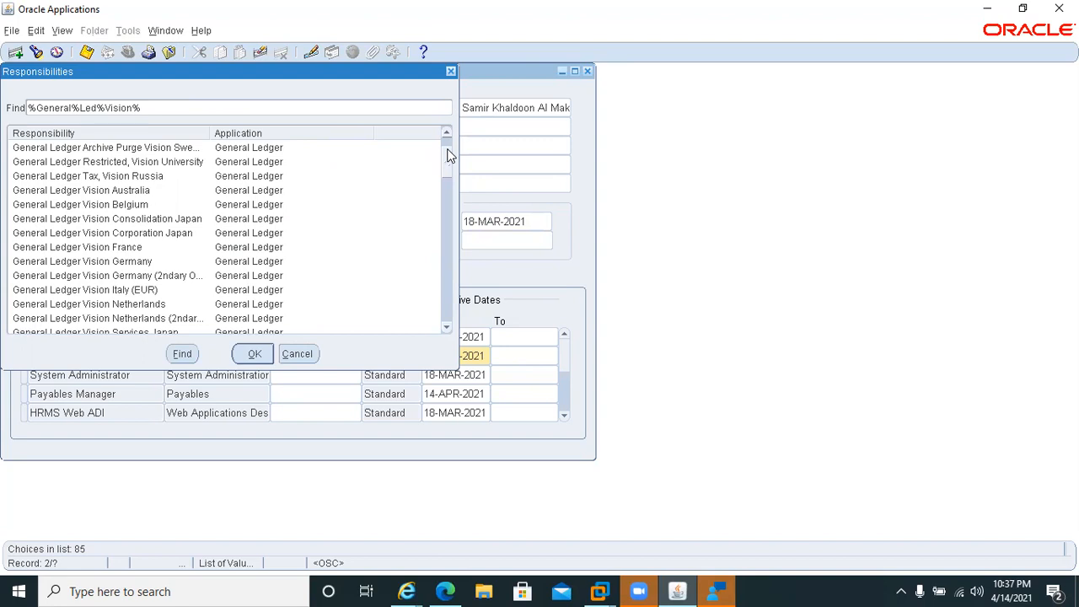
click(447, 155)
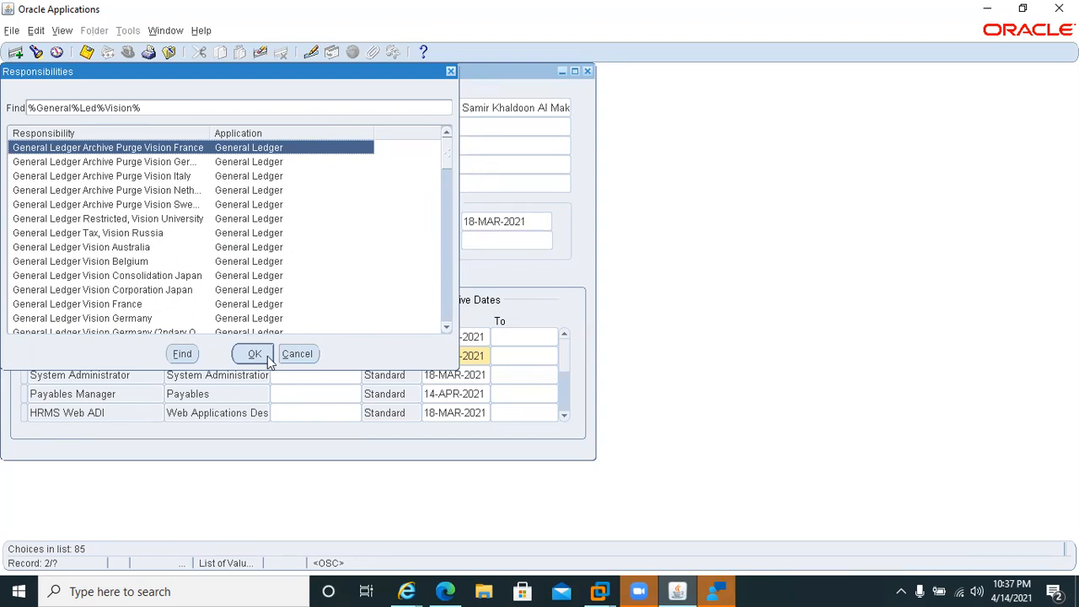
click(451, 72)
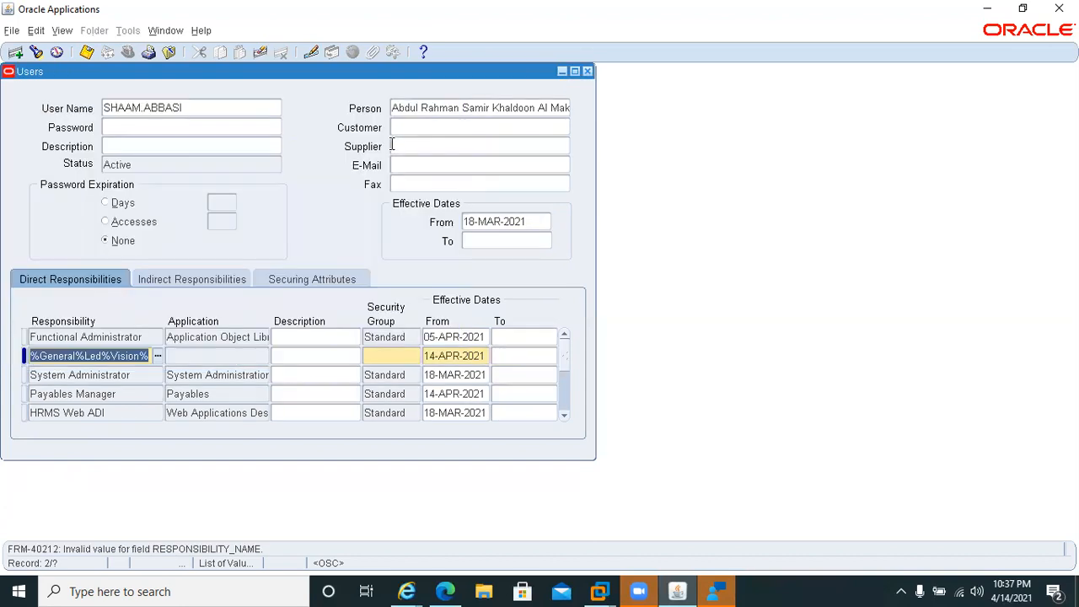
Shorten the new row's search pattern to %General%Led%, assign the General Ledger Super User responsibility and save the record.
click(128, 354)
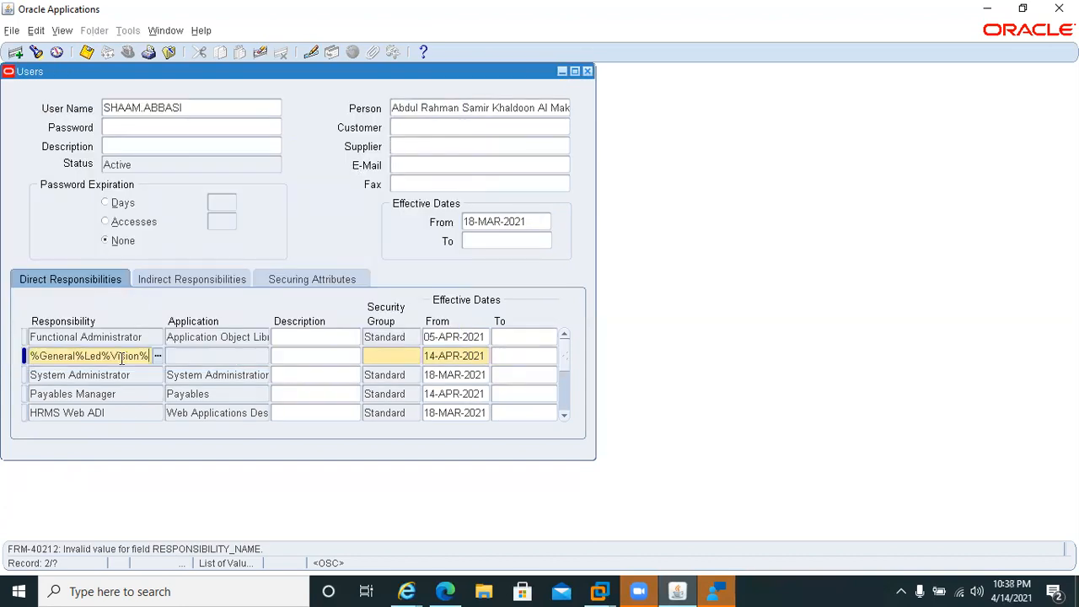
drag(111, 355, 179, 360)
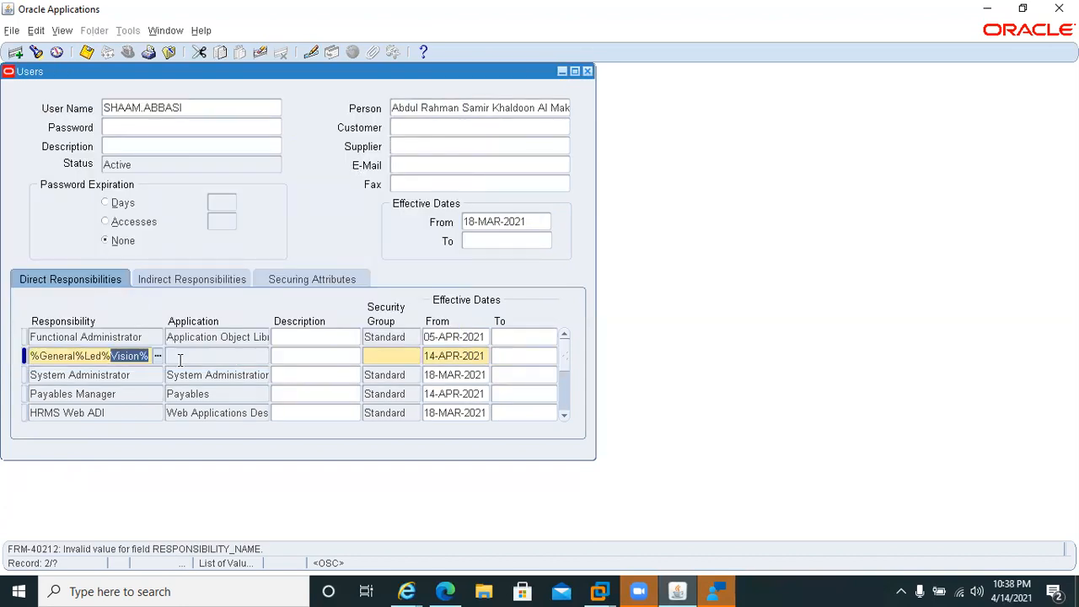
key(BackSpace)
key(Tab)
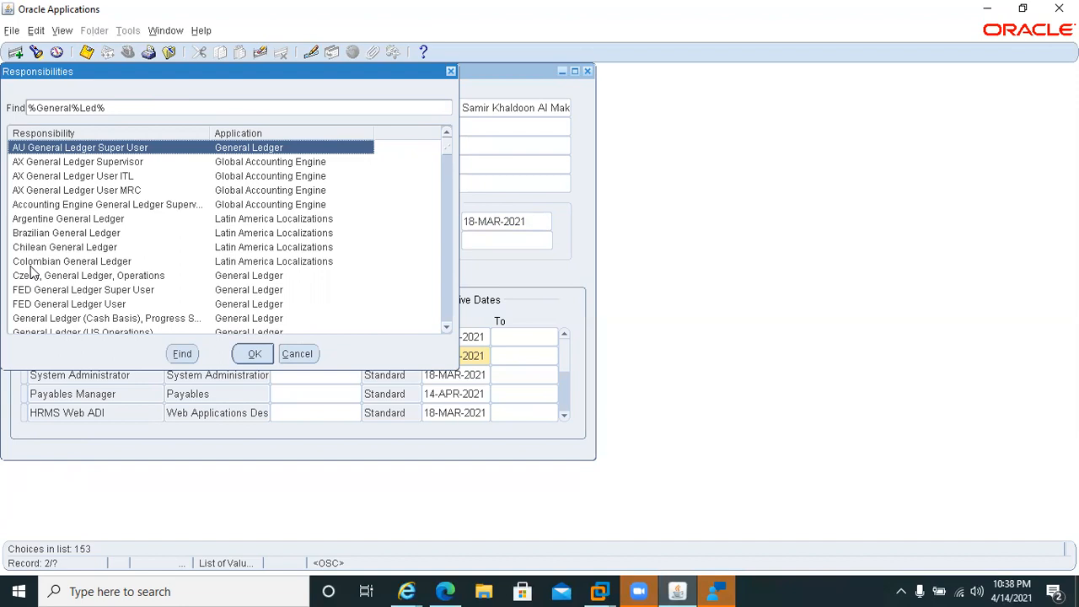
click(49, 292)
key(Down)
key(Down)
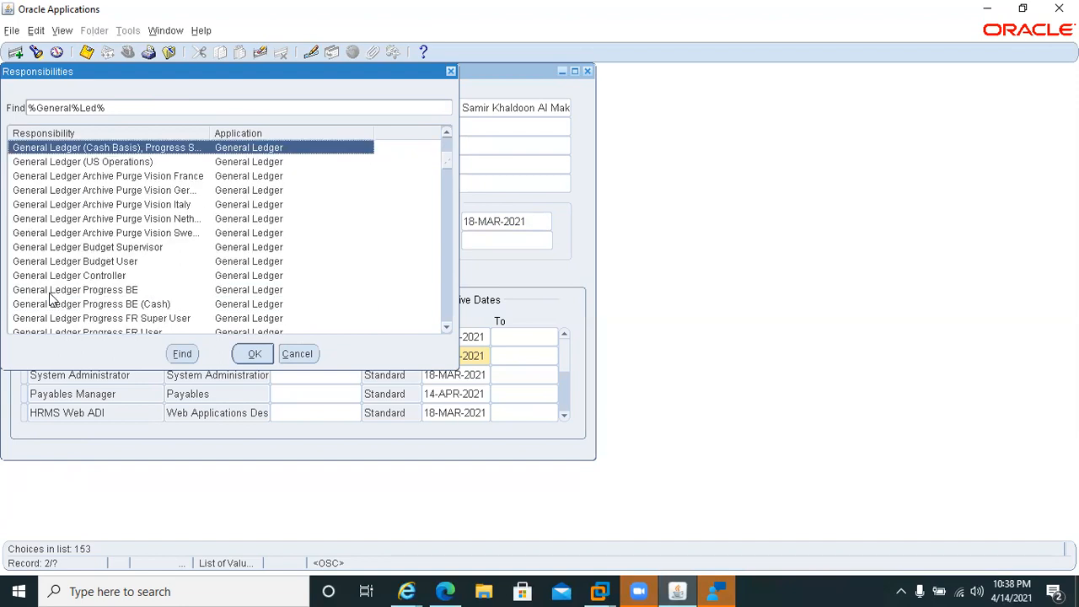
key(Down)
key(Down)
key(Down)
key(Down)
key(Down)
key(Down)
key(Down)
key(Down)
key(Down)
key(Down)
key(Down)
key(Down)
key(Down)
key(Down)
key(Down)
key(Down)
key(Down)
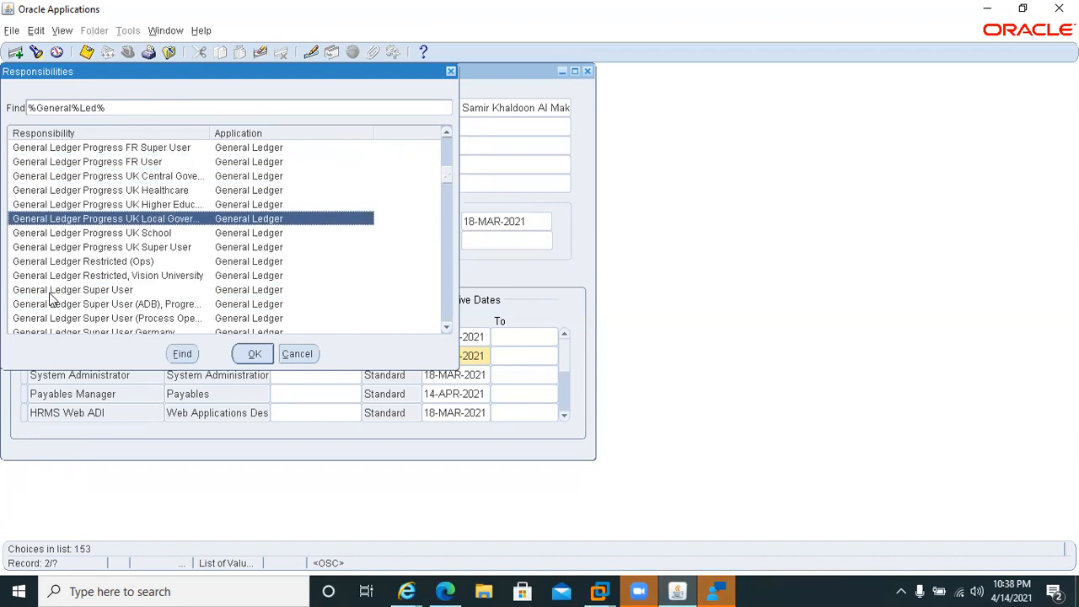
key(Down)
key(Down)
key(Down)
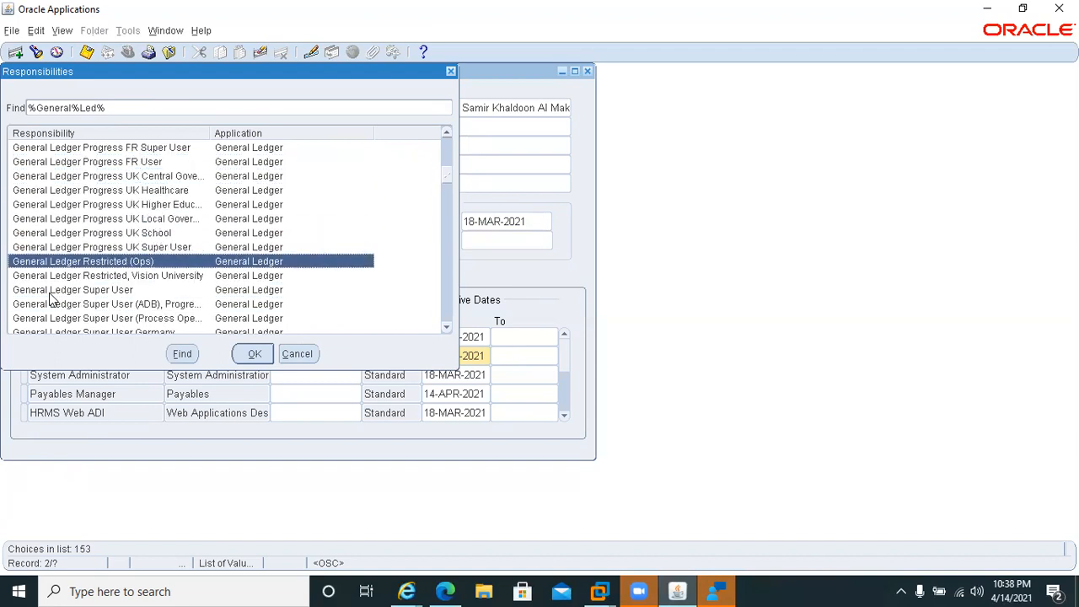
key(Down)
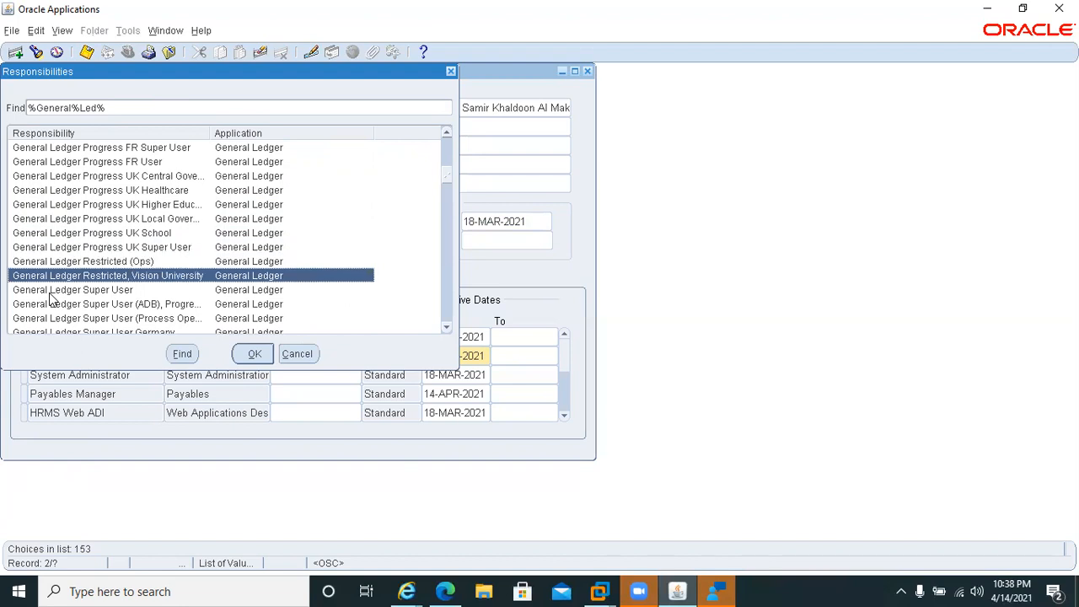
key(Down)
key(Return)
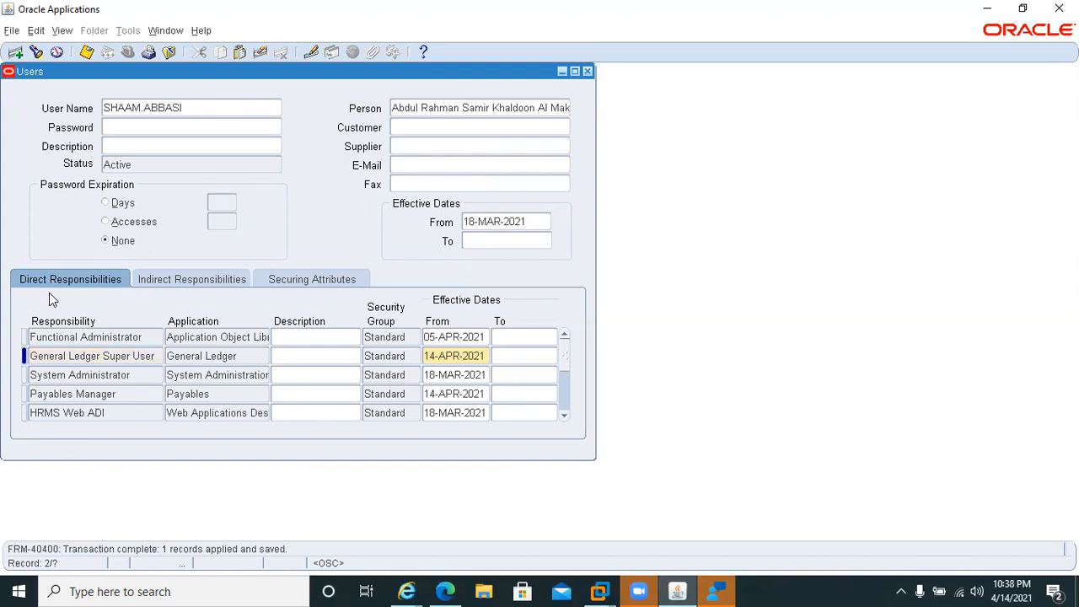
Close the Users form and bring up the list of responsibilities to switch to.
key(F4)
key(alt+f)
key(w)
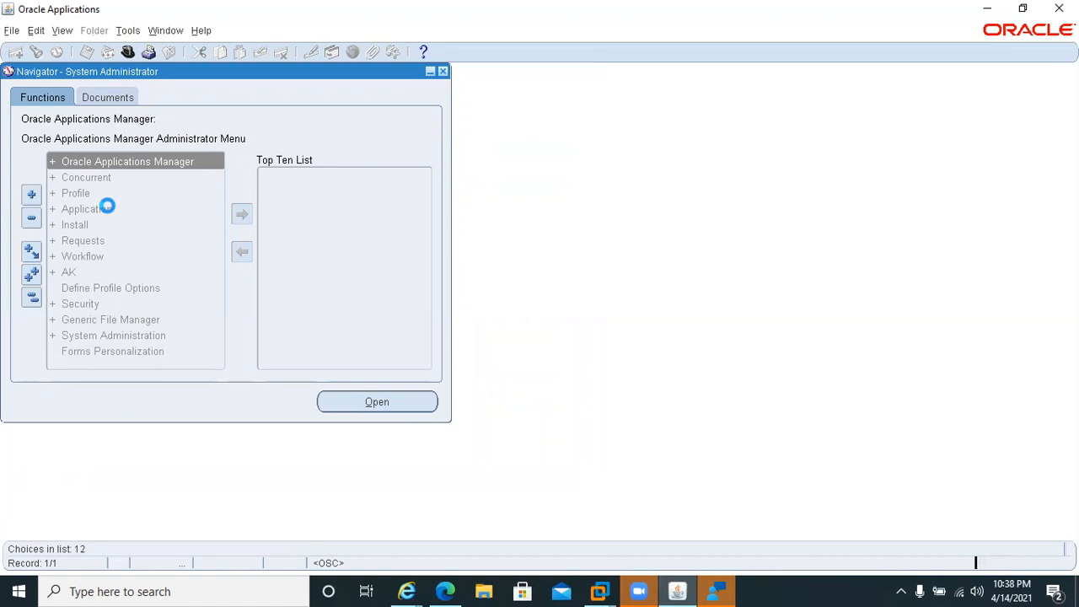
Switch to the General Ledger Super User responsibility and open the Journals Import Run form.
click(719, 590)
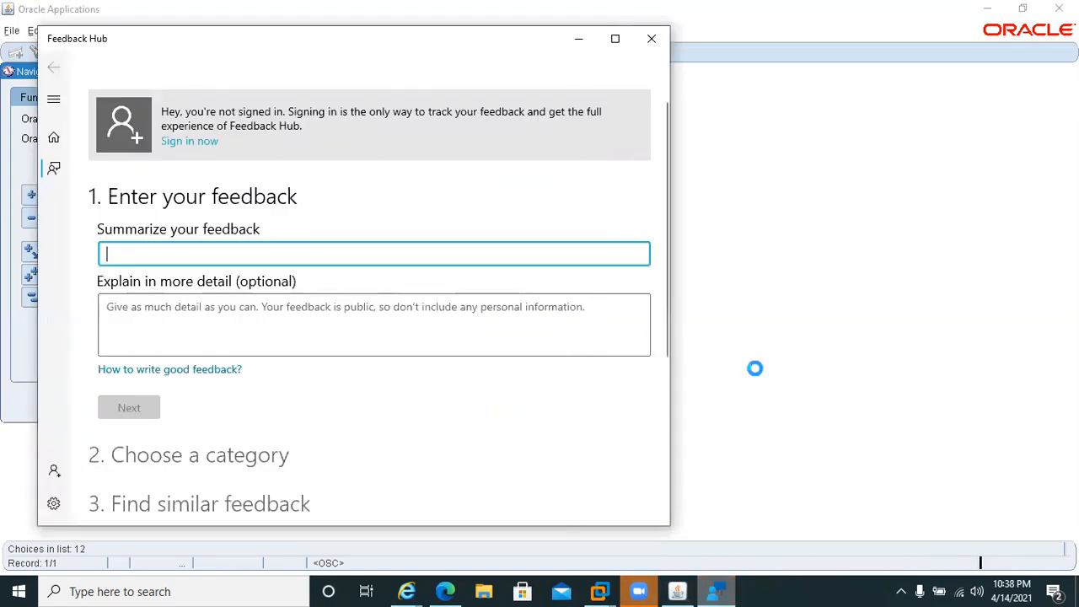
click(806, 294)
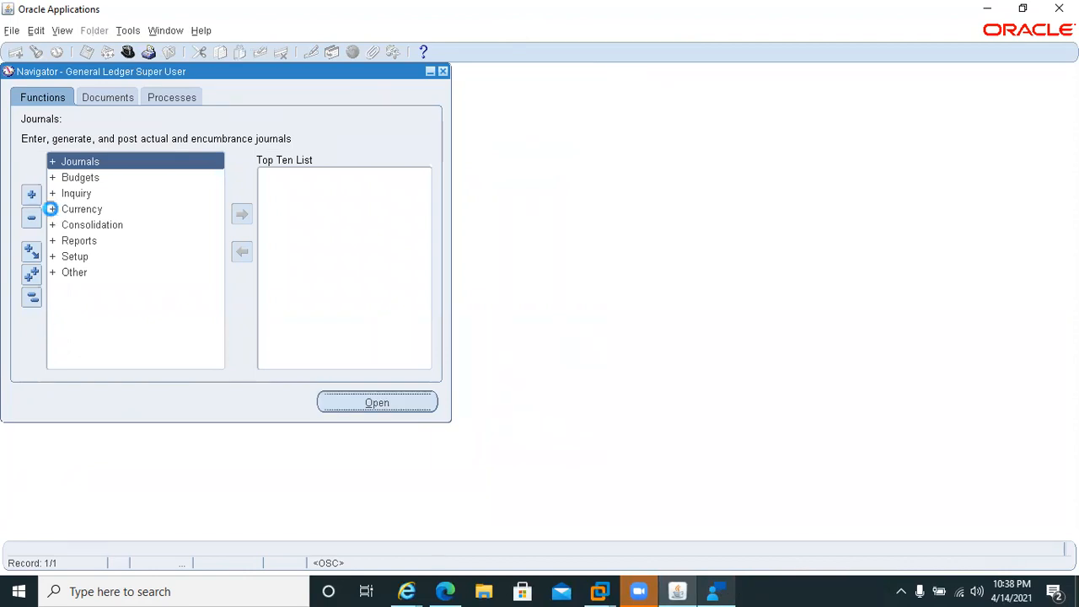
key(Down)
key(Down)
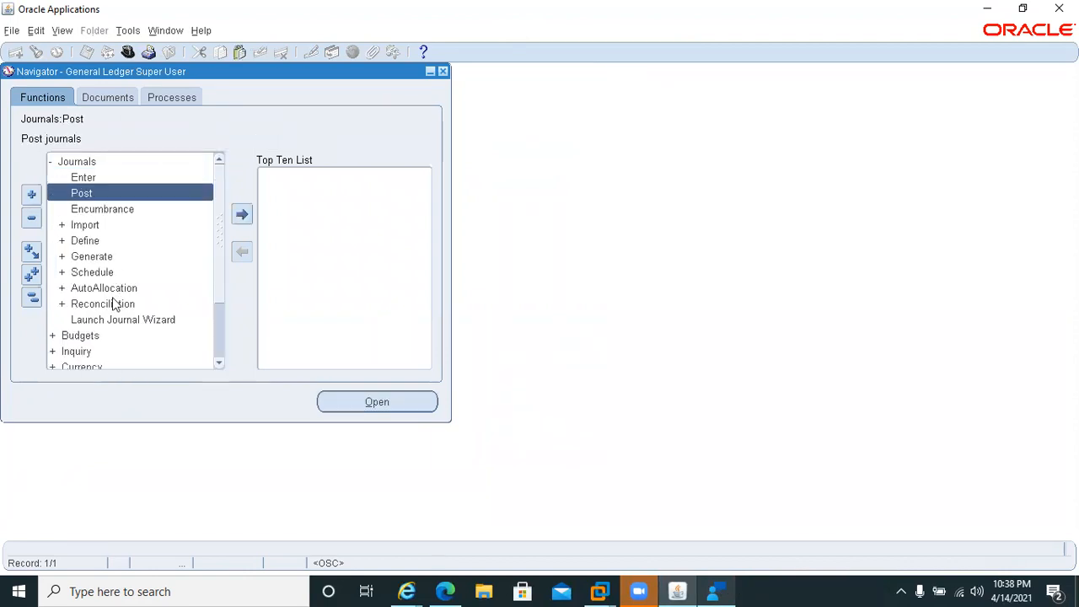
key(Down)
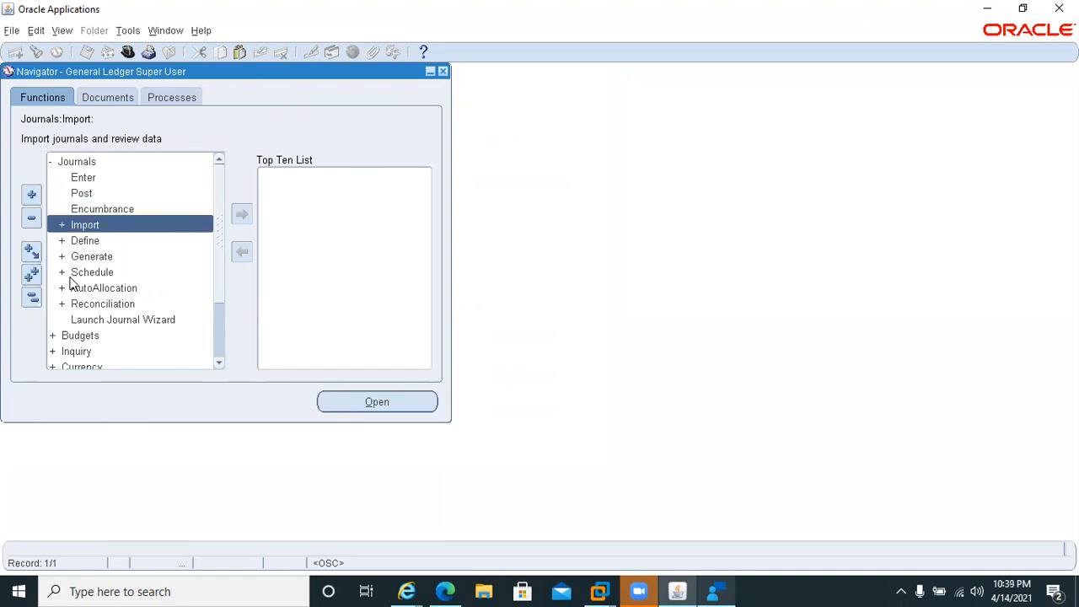
key(Return)
key(Return)
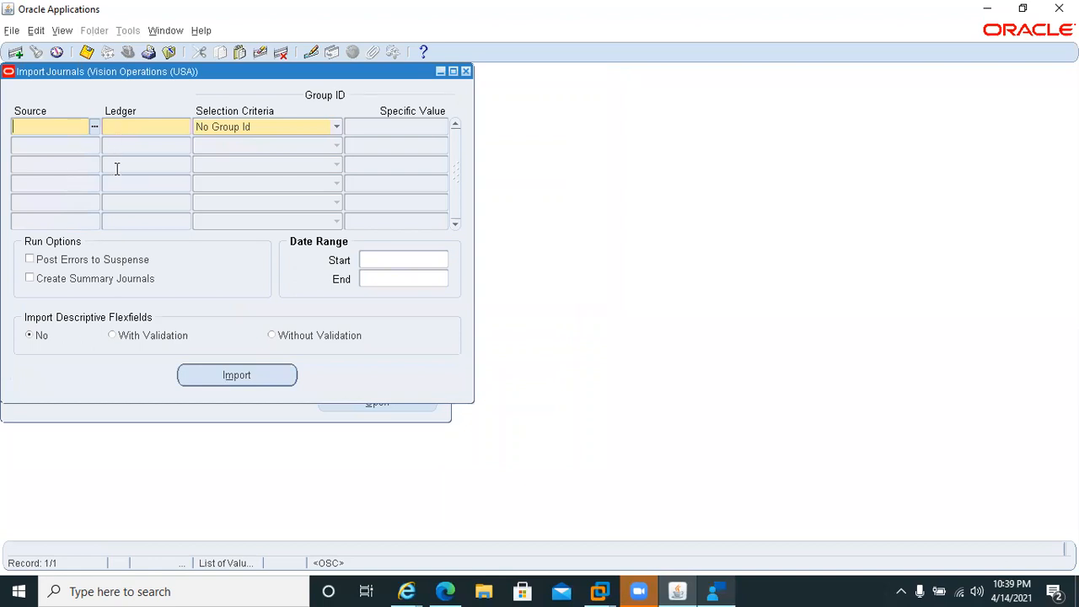
Set the journal import source to Payables, try to look up a ledger for it and close the form without importing.
key(F11)
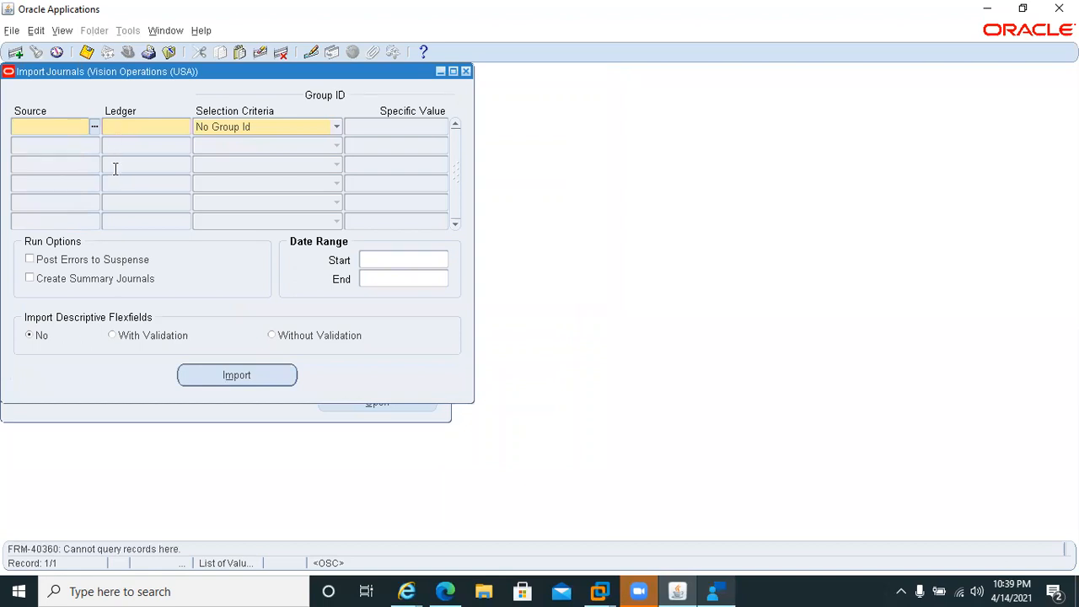
click(94, 126)
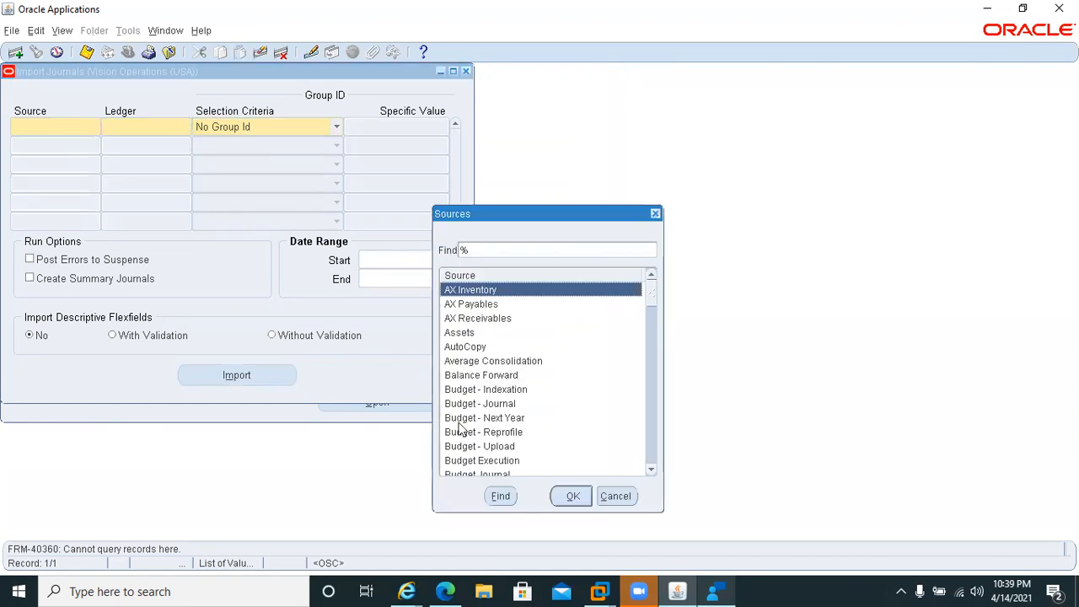
text(p)
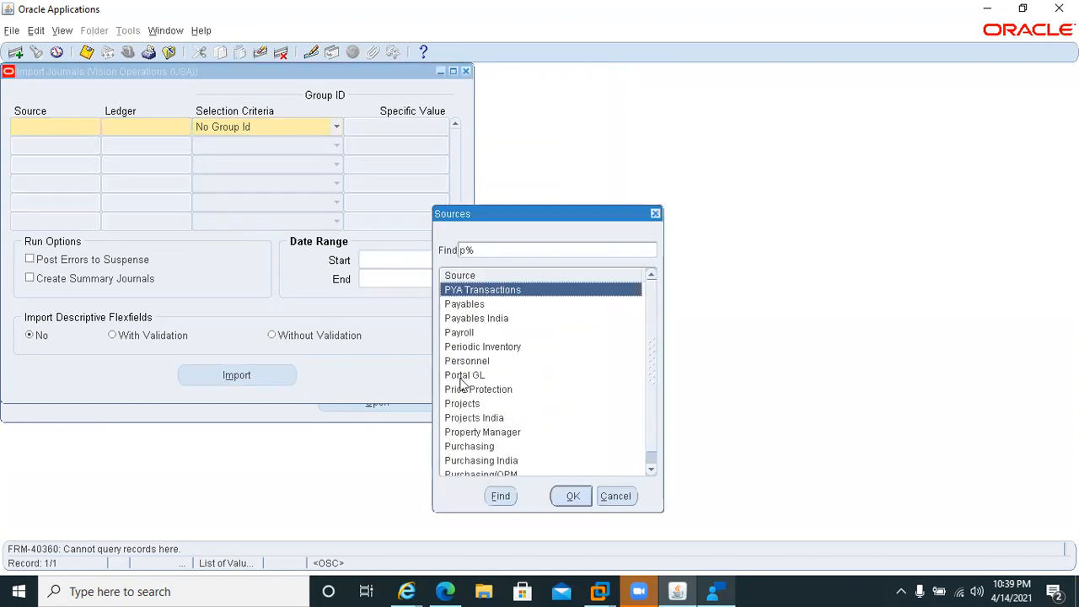
double_click(459, 304)
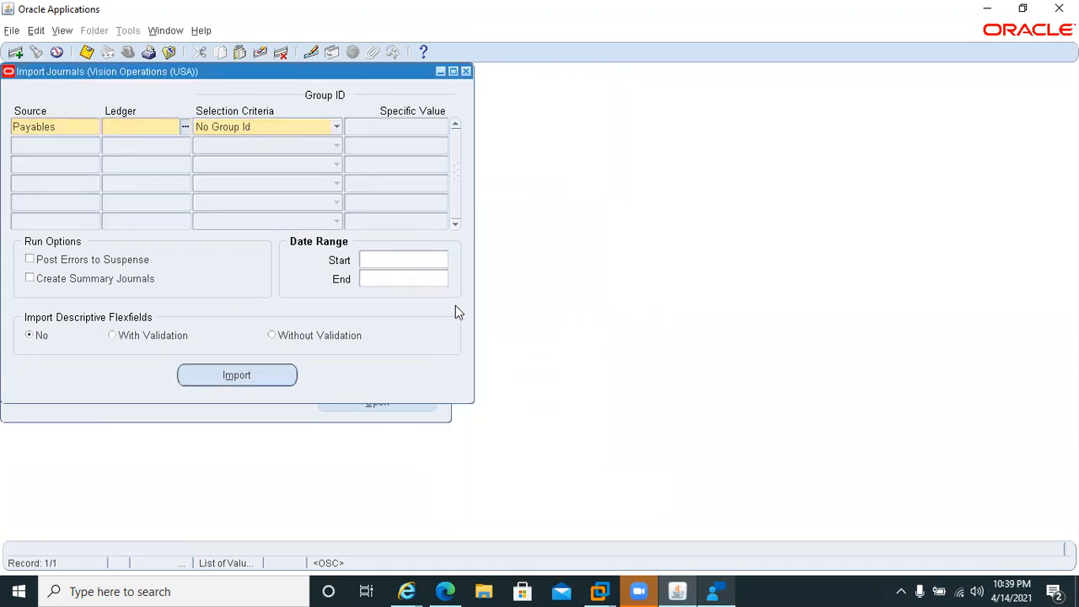
click(185, 125)
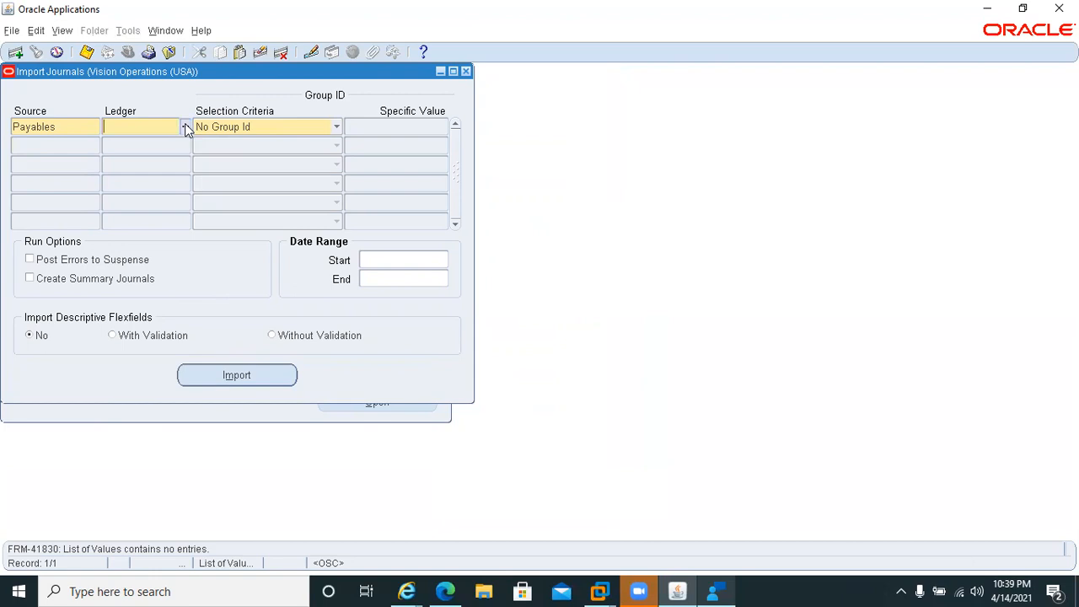
click(466, 72)
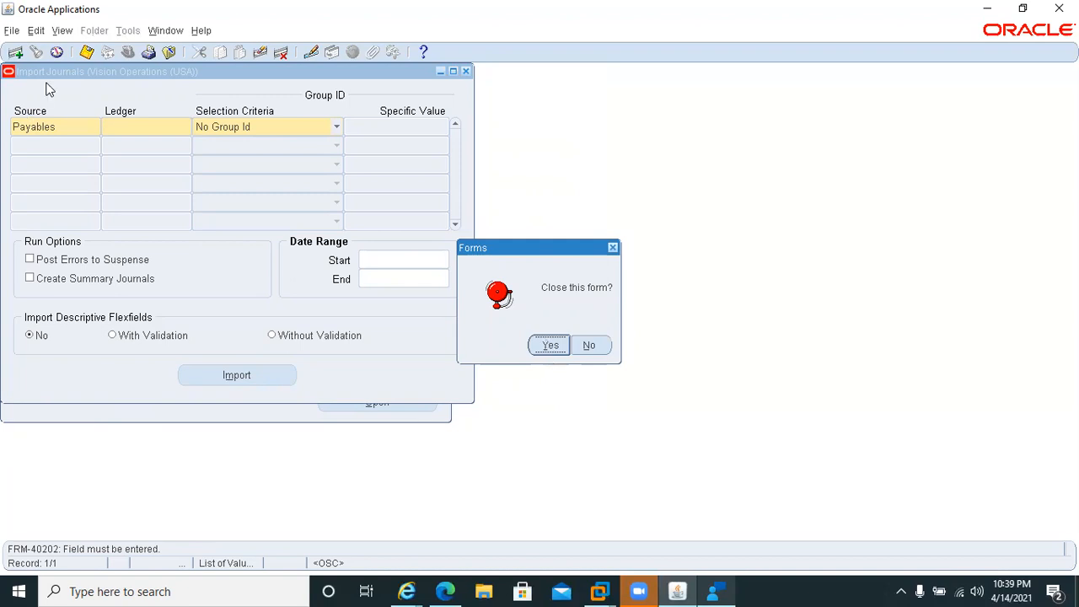
click(546, 345)
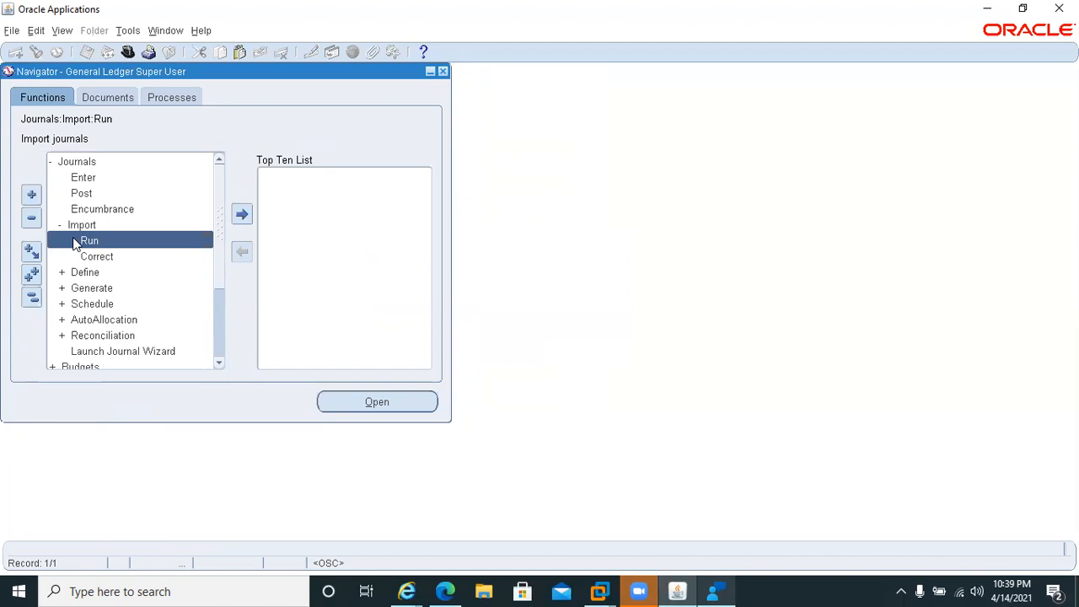
Collapse the Journals functions, expand them again down to Import and reopen the Run form.
click(51, 163)
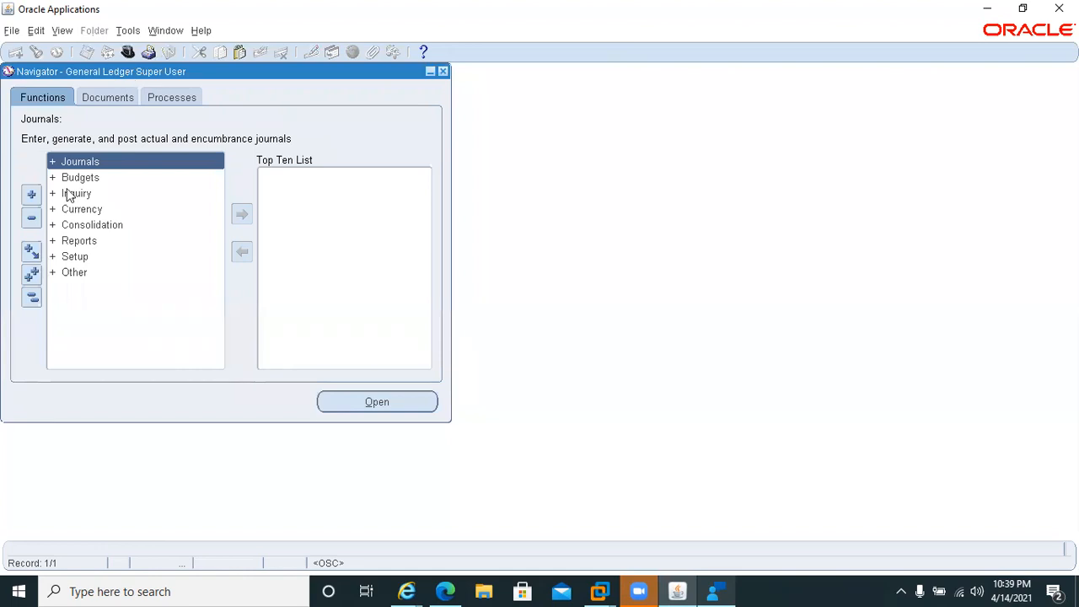
click(55, 164)
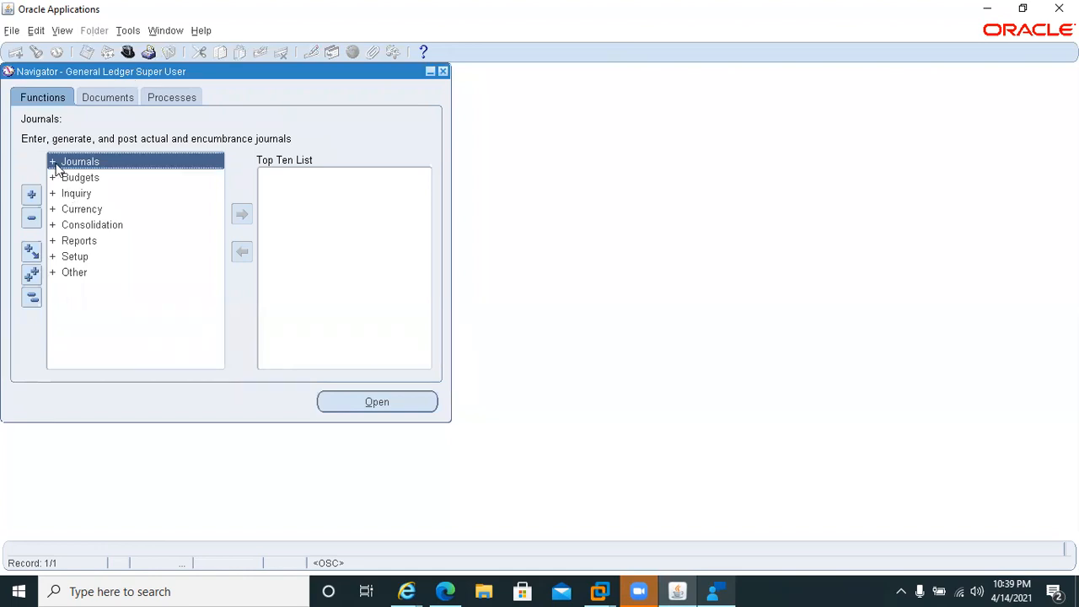
click(55, 163)
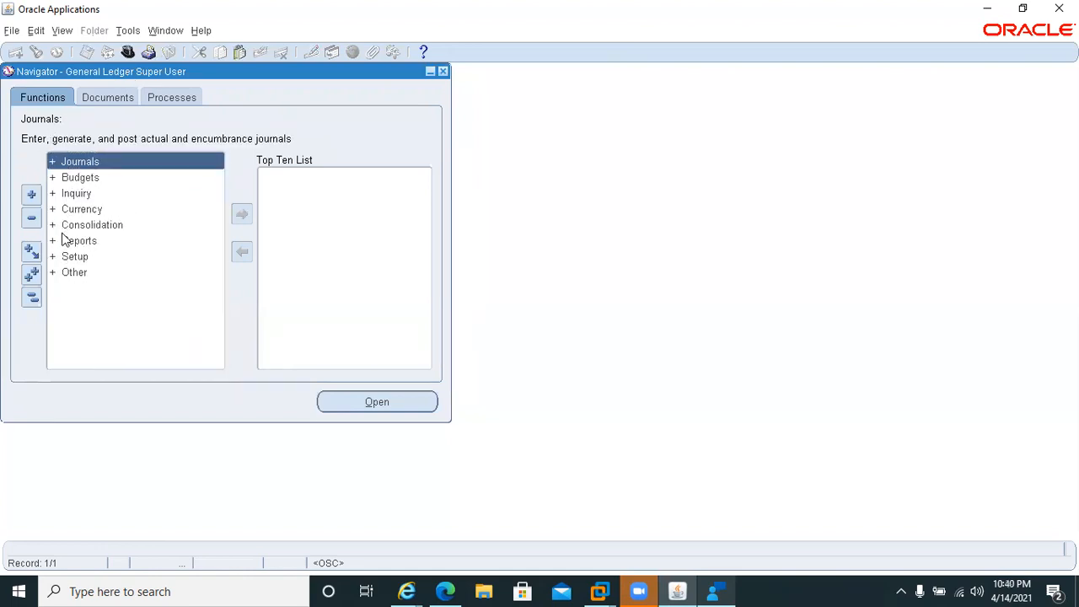
click(66, 226)
click(51, 163)
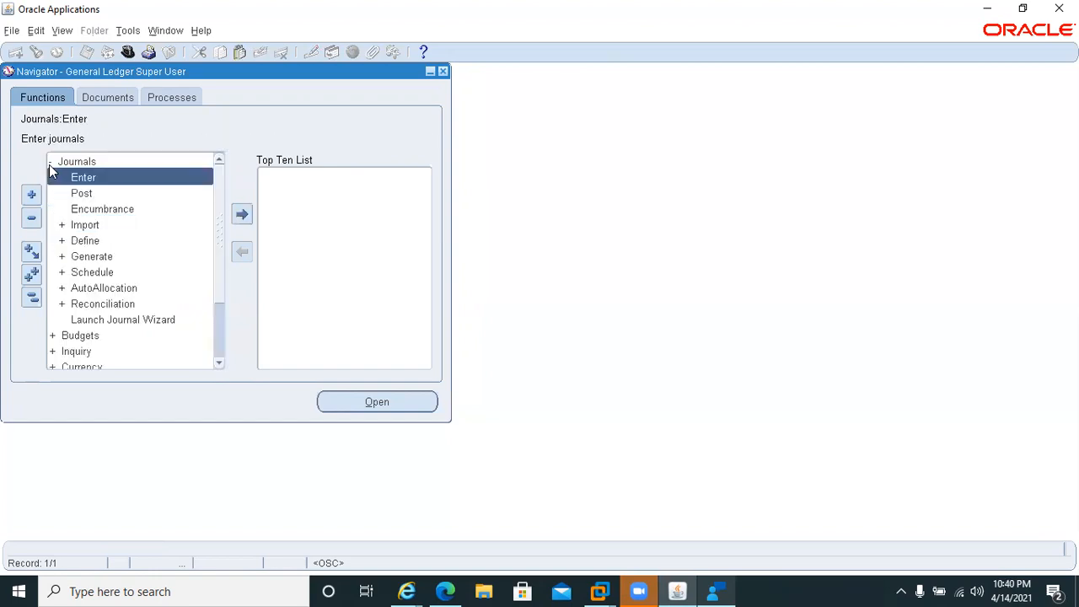
click(59, 226)
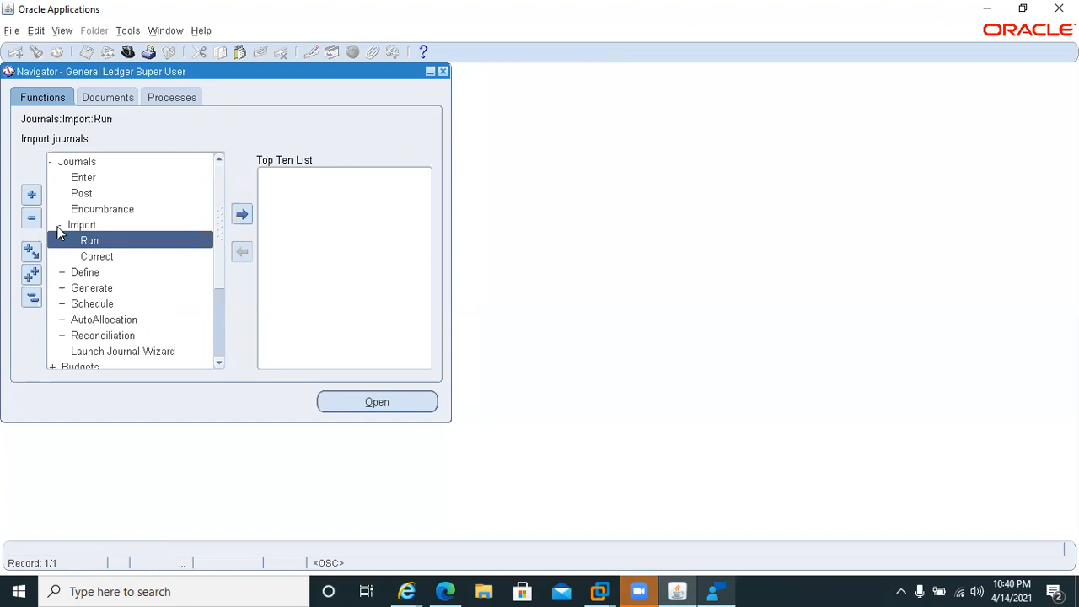
double_click(87, 242)
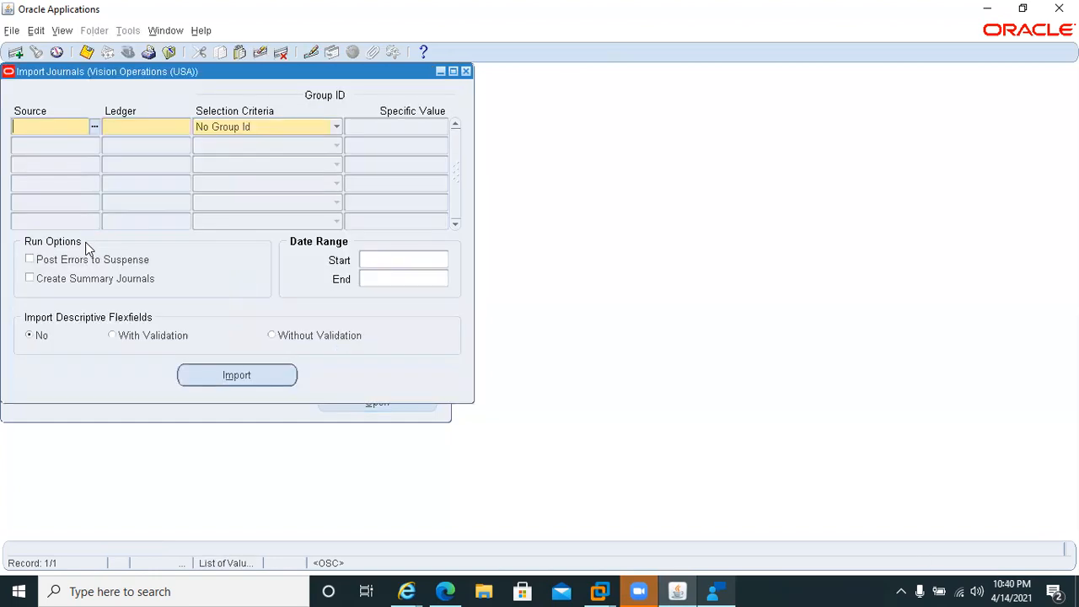
Choose Payroll as the journal import source, try to look up a ledger for it and clear the source.
click(95, 126)
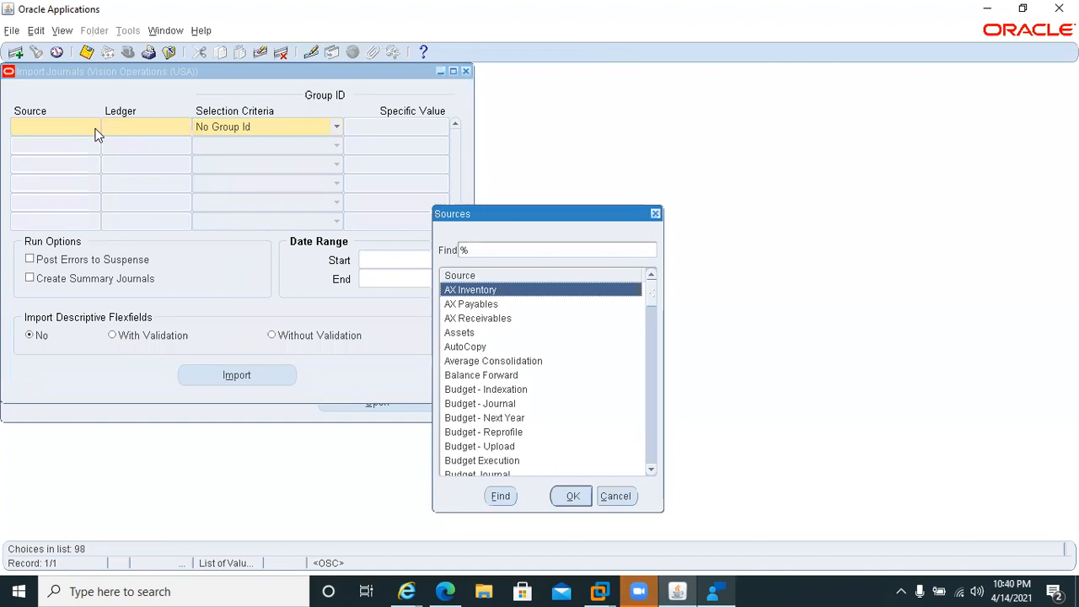
text(pay)
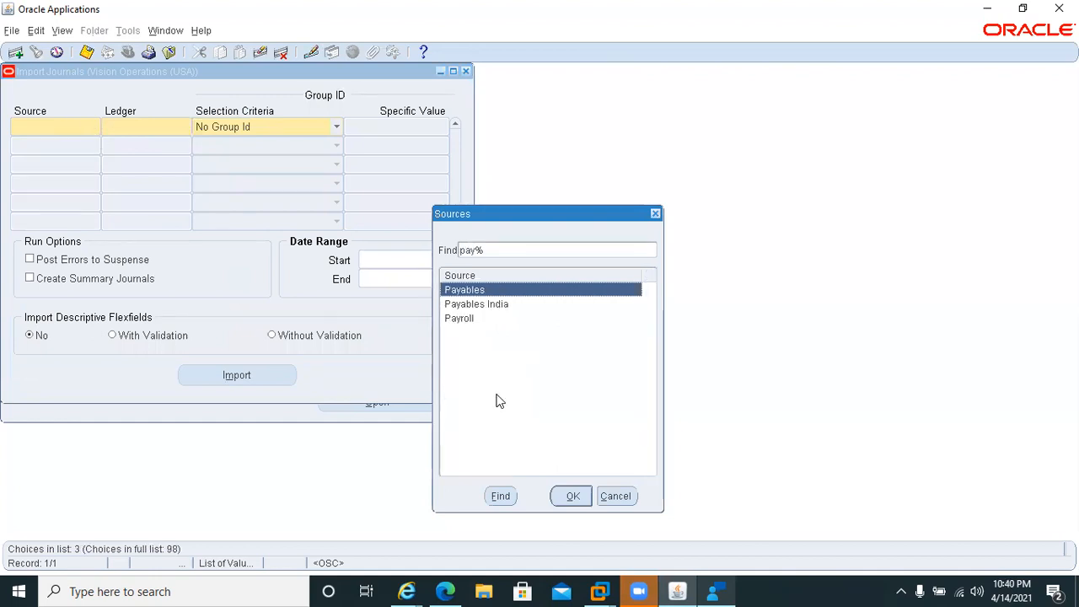
key(Down)
key(Down)
key(Return)
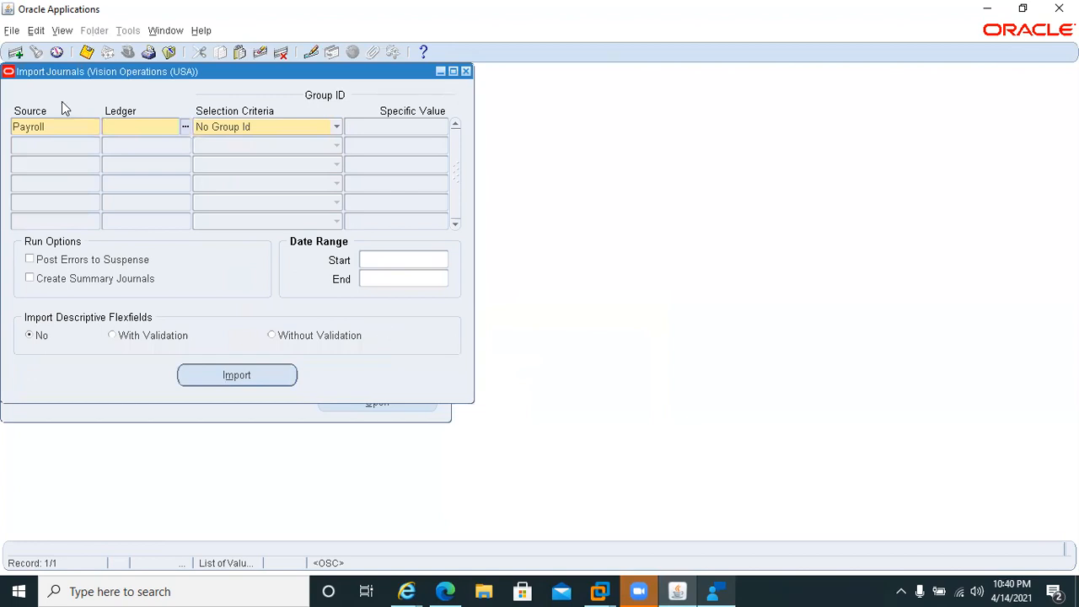
click(184, 128)
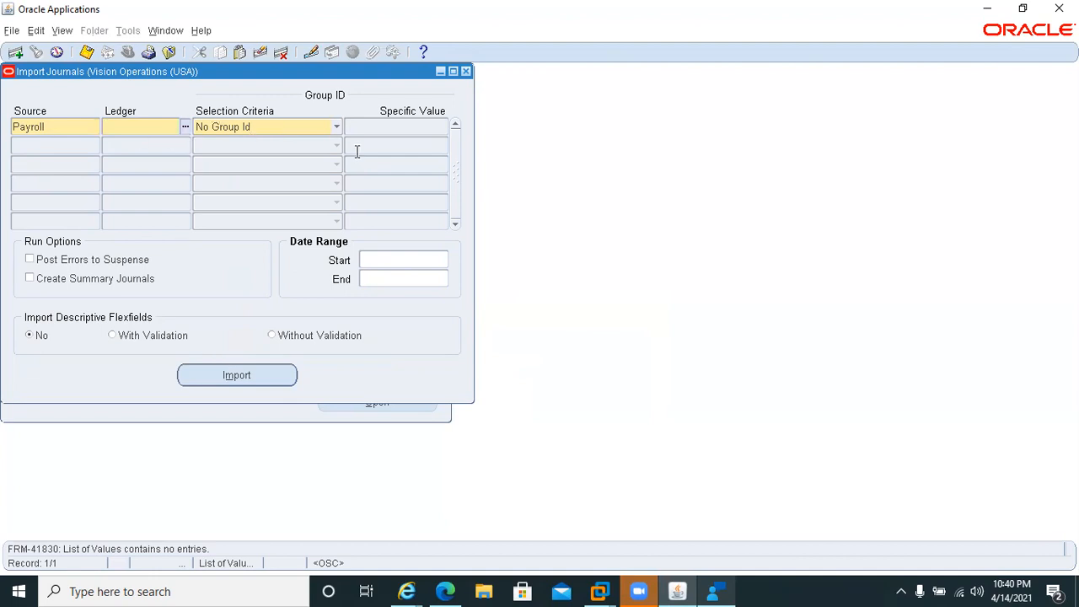
click(258, 205)
click(79, 123)
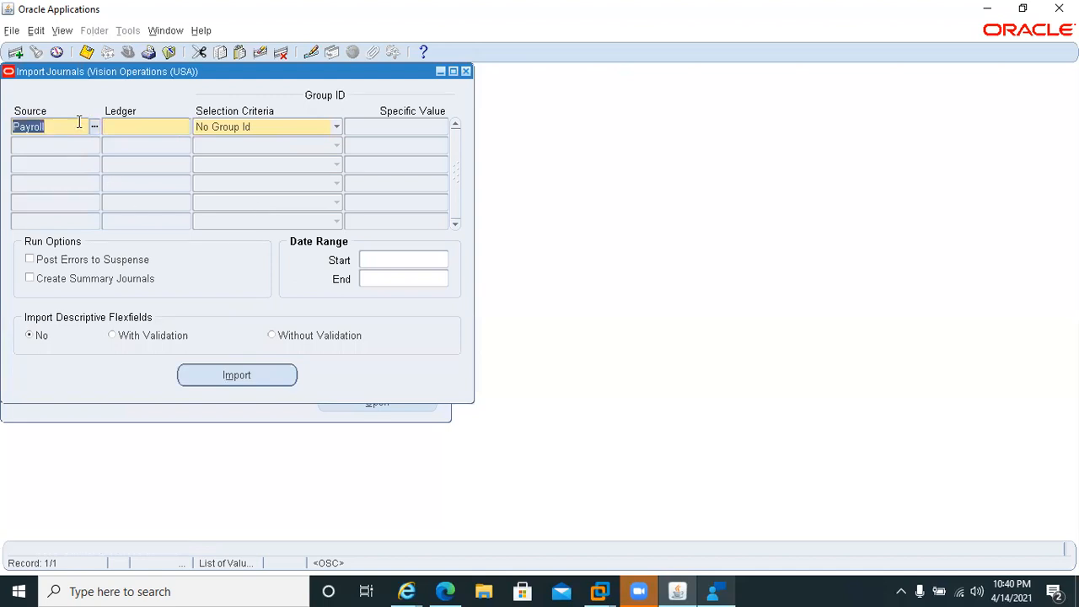
key(BackSpace)
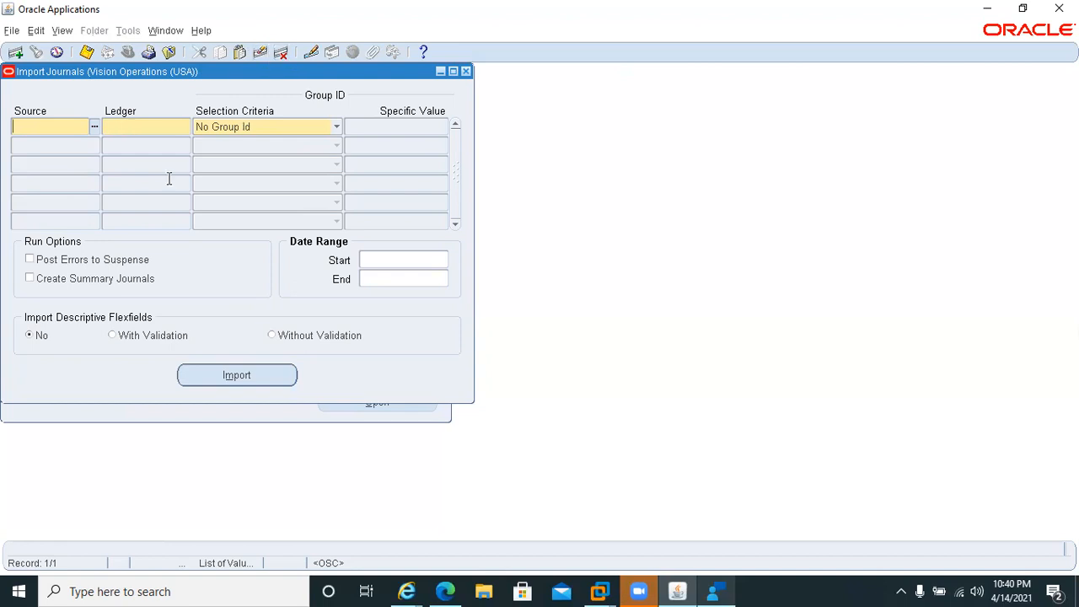
Enter Payroll as the import source again, check the ledger and group ID choices and close the form without importing.
key(F11)
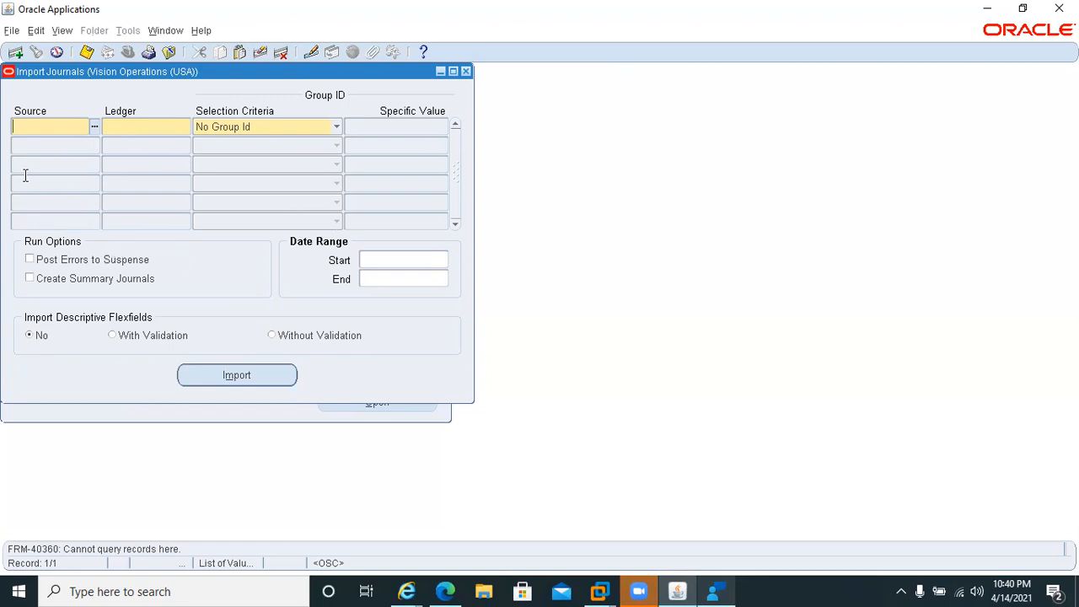
text(pay)
key(Tab)
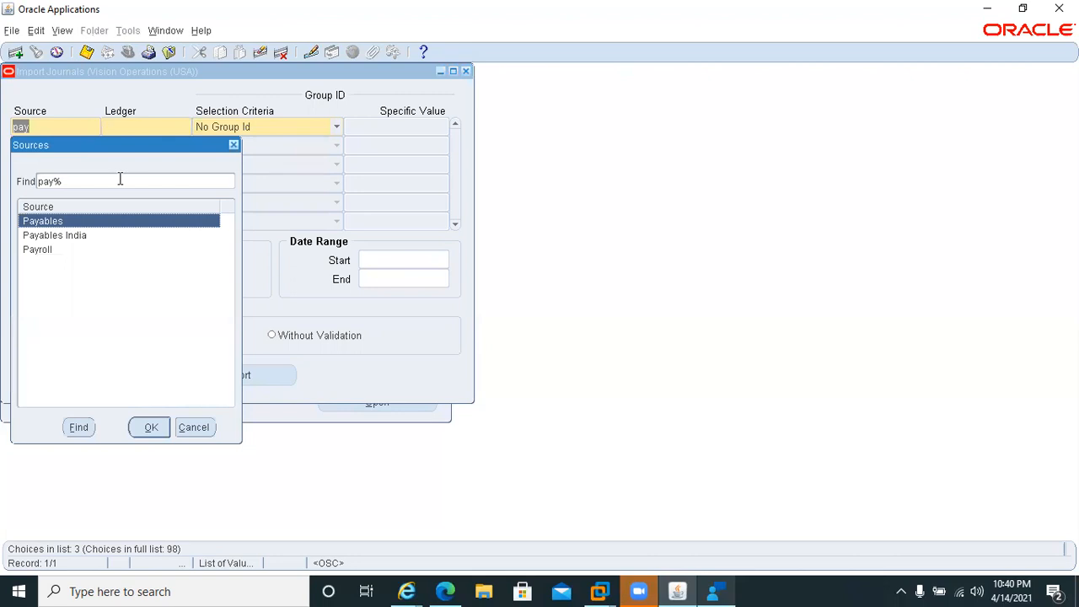
double_click(37, 250)
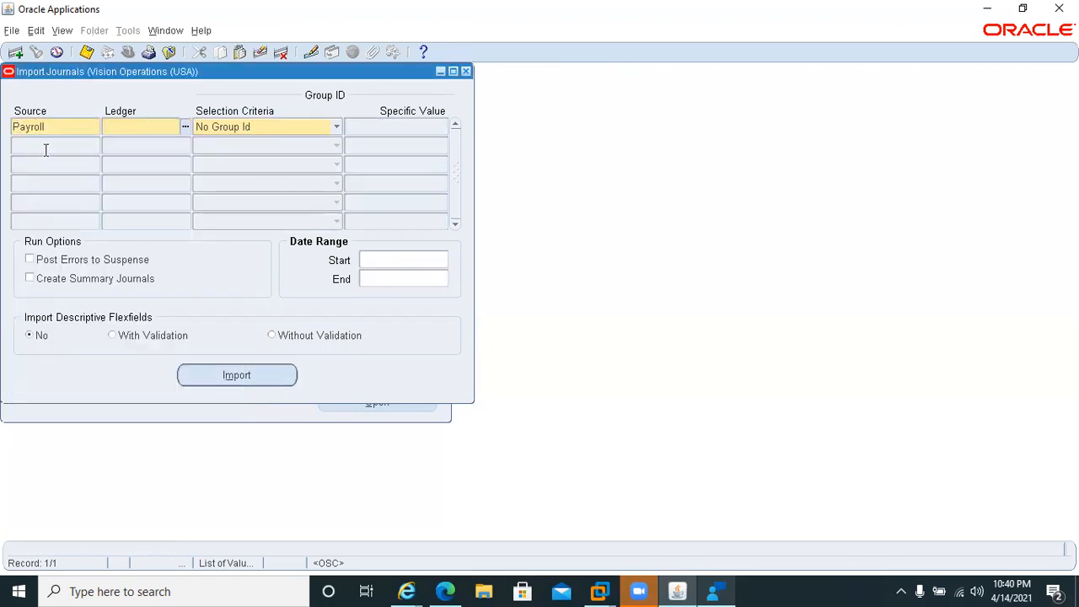
click(185, 127)
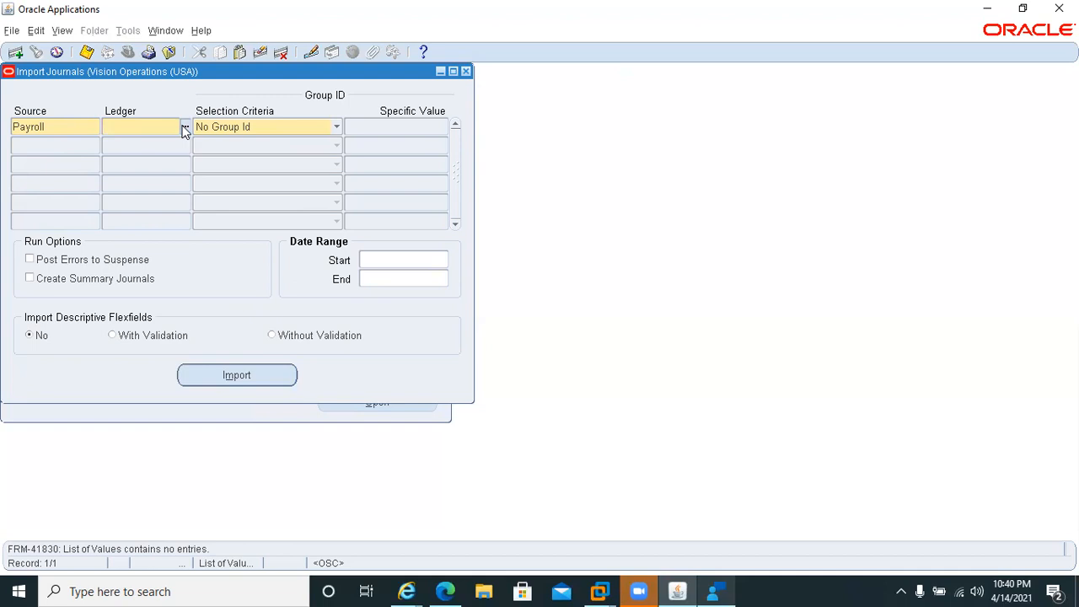
click(336, 129)
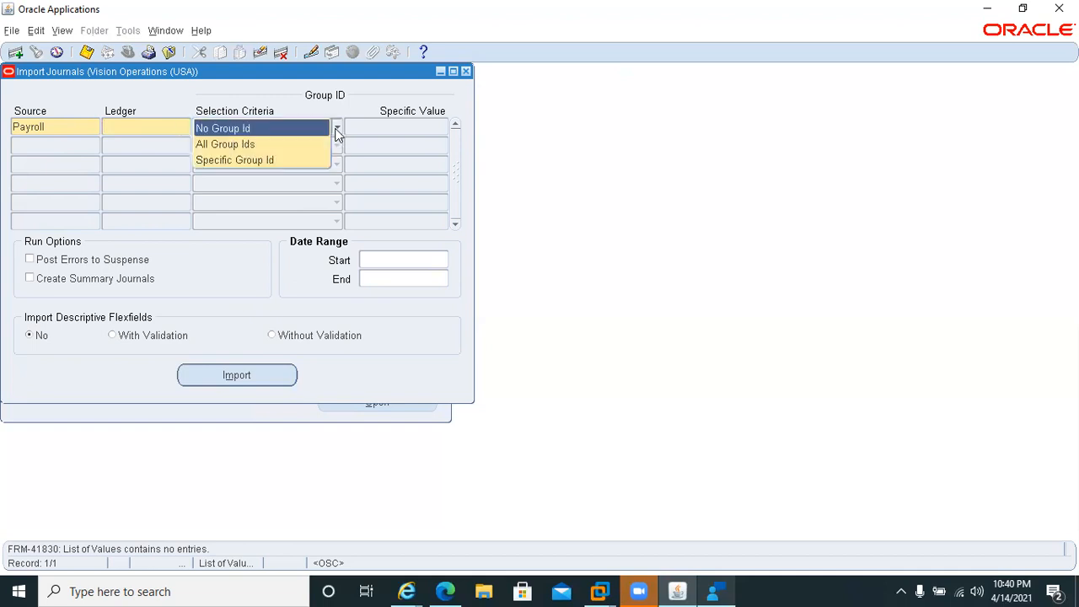
click(394, 146)
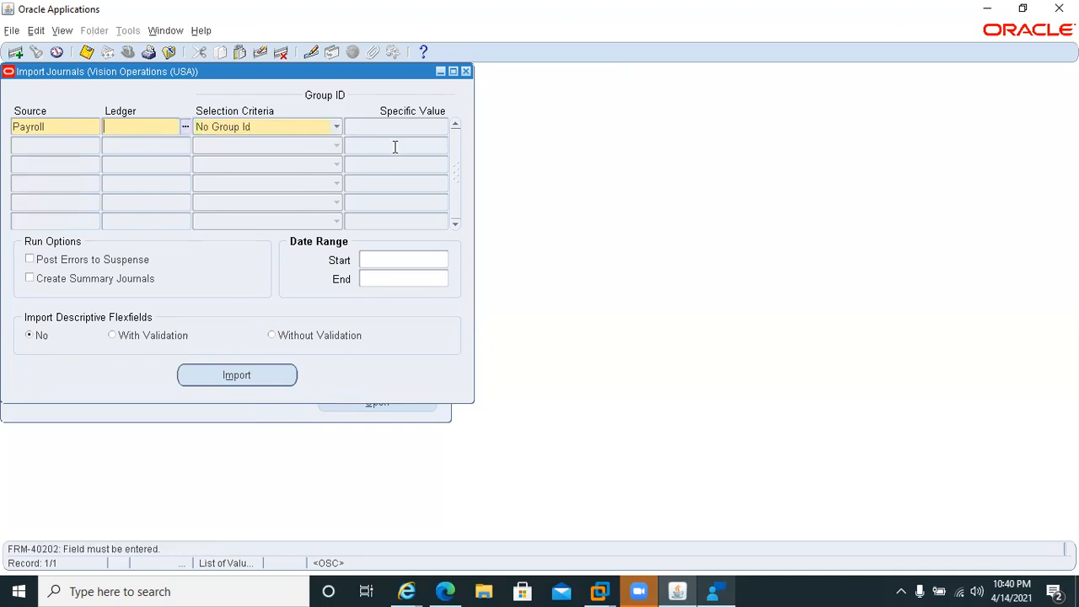
click(465, 72)
key(Return)
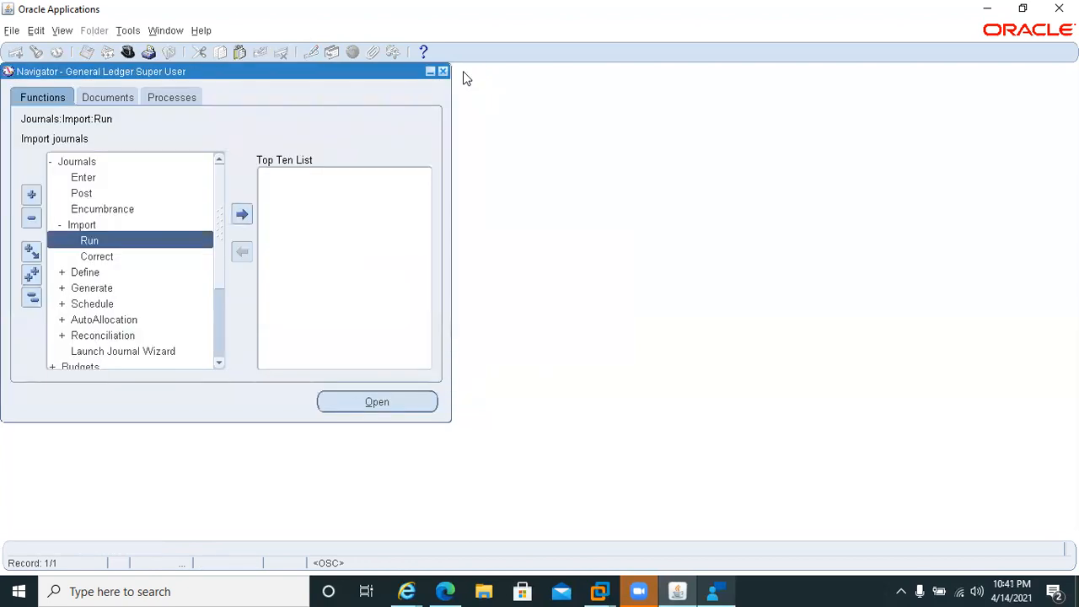
Switch the responsibility to CCL HRMS Super User.
key(alt+f)
text(w)
text(c)
key(Down)
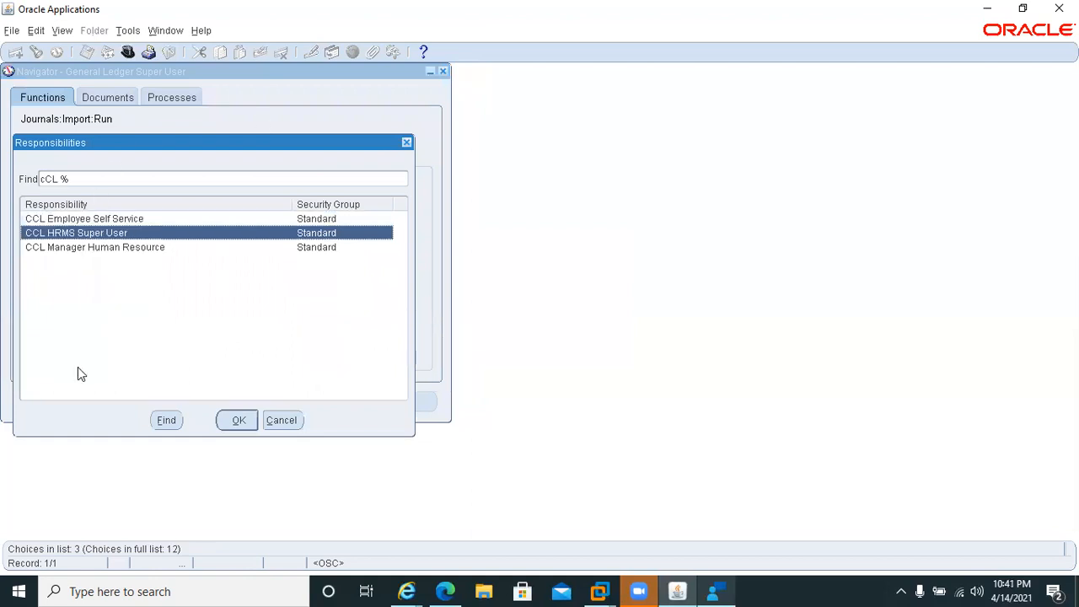
key(Return)
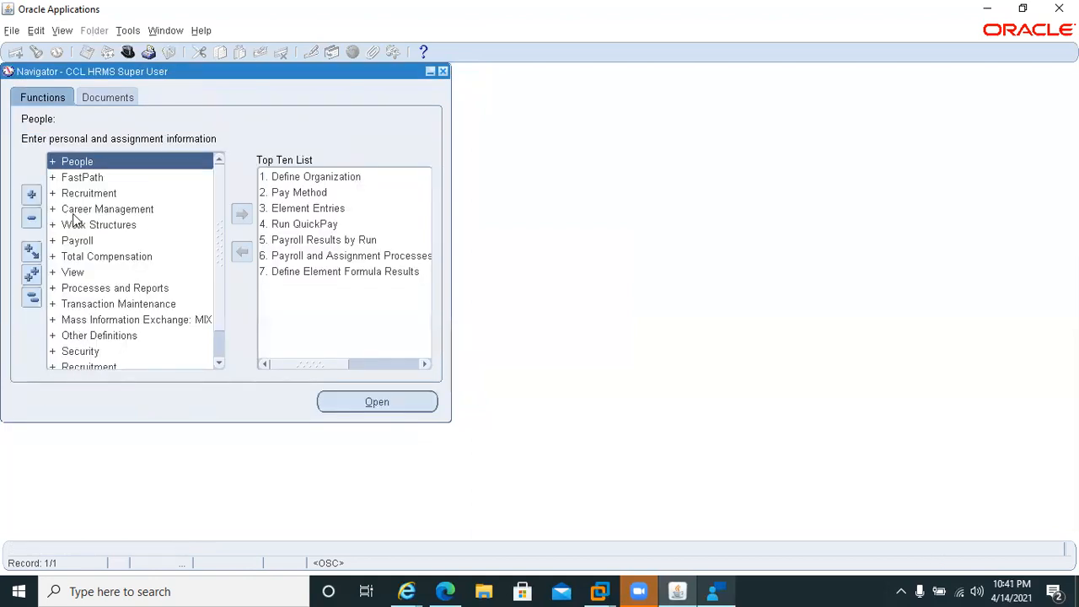
Expand the Payroll functions and open the payroll Description form.
click(67, 242)
double_click(66, 243)
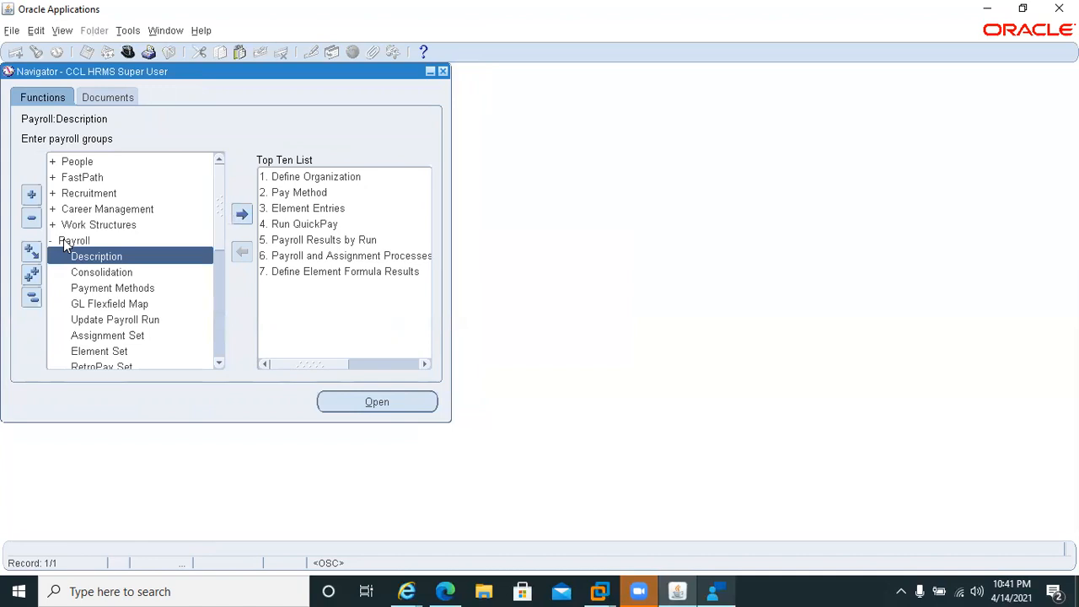
click(67, 259)
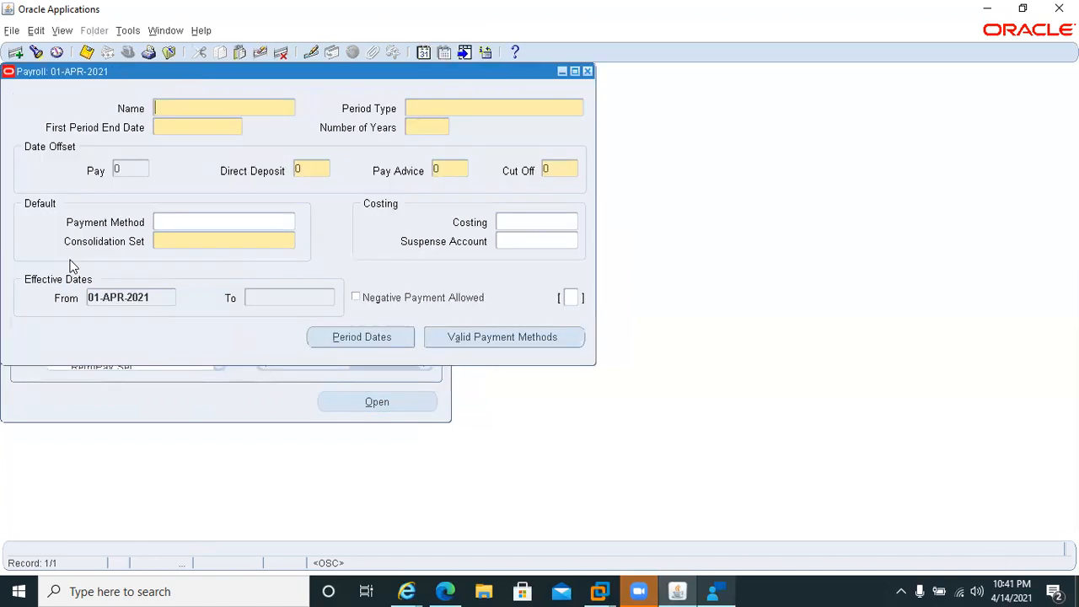
Query the payroll definitions for names matching Month%, review the Monthly Payroll record and close the form.
key(F11)
text(M)
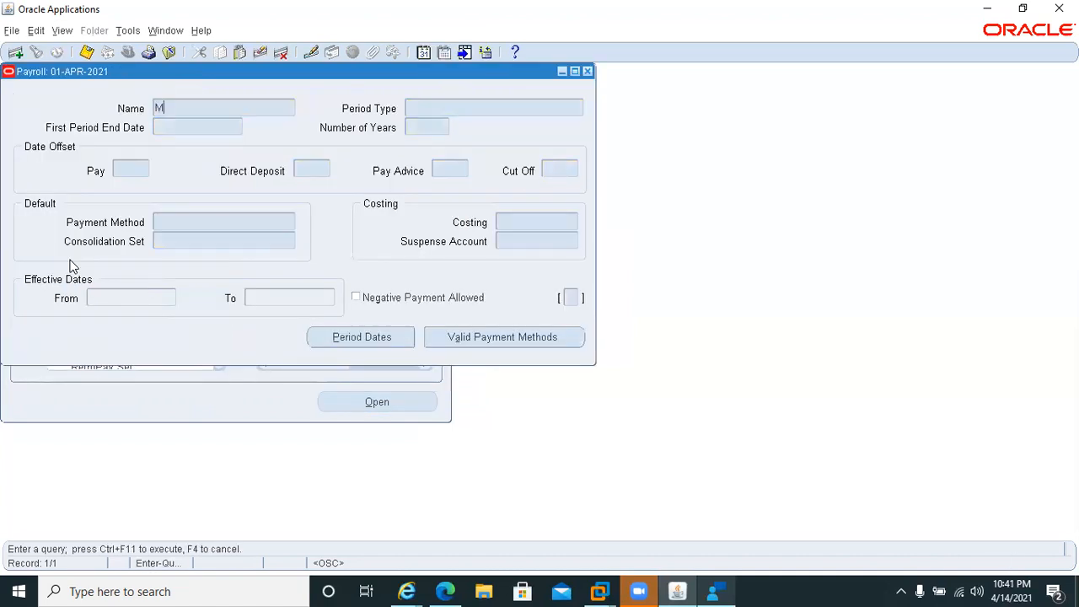
text(onth%)
key(ctrl+F11)
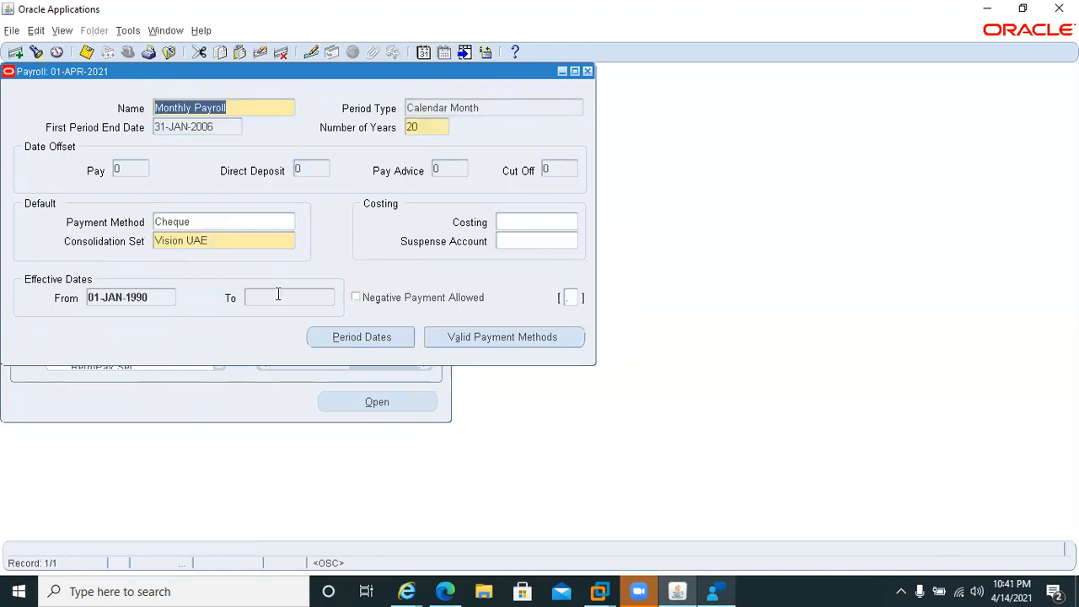
click(587, 72)
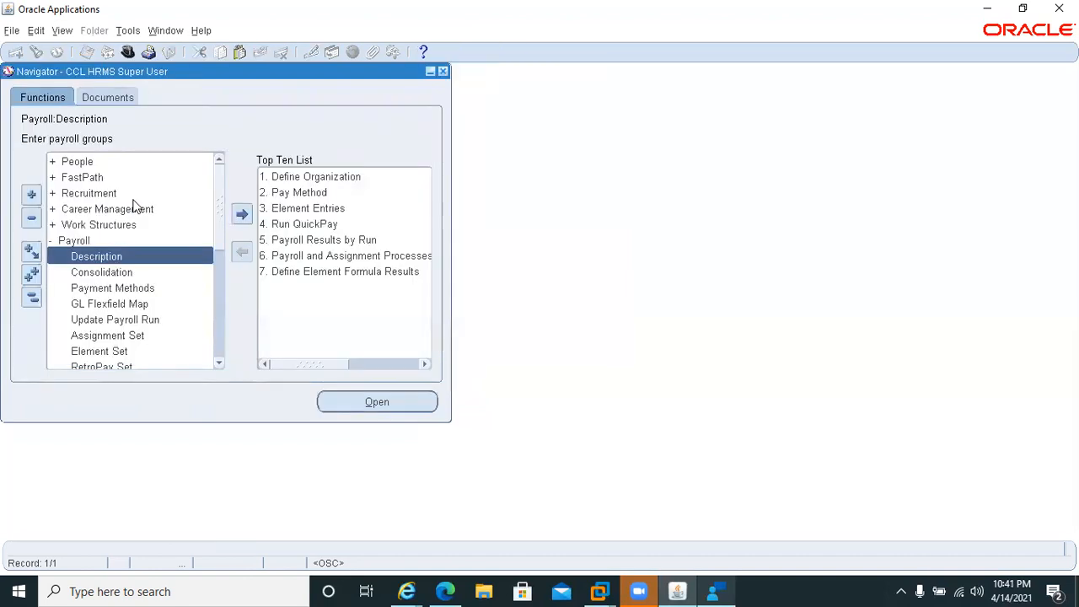
Open the Payment Methods form and query organizational payment methods by name with Mnth%, corrected to Month%.
click(80, 289)
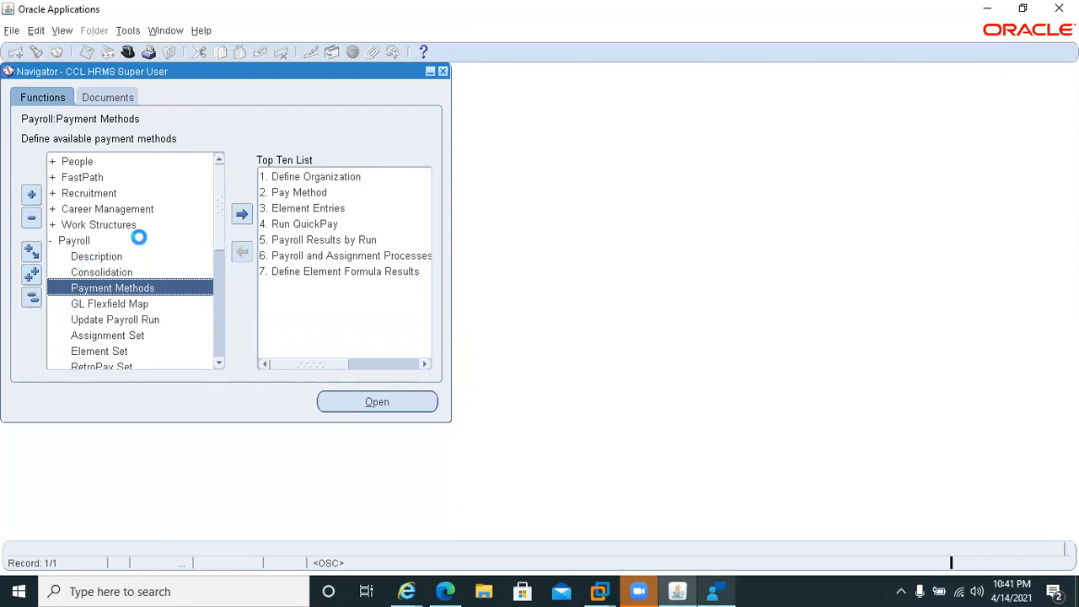
key(F11)
text(Mnth%)
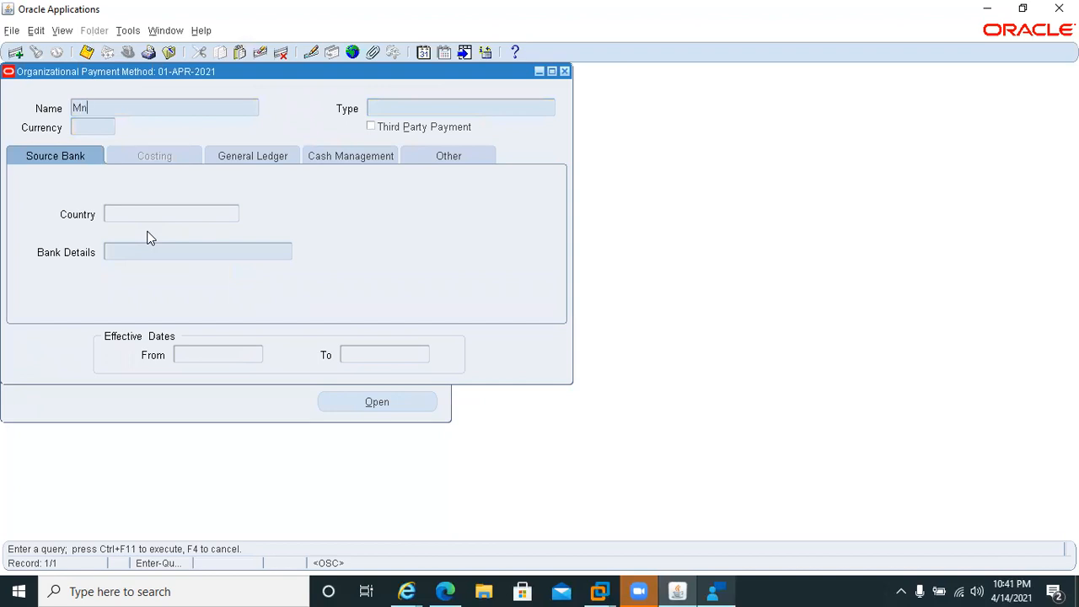
key(ctrl+F11)
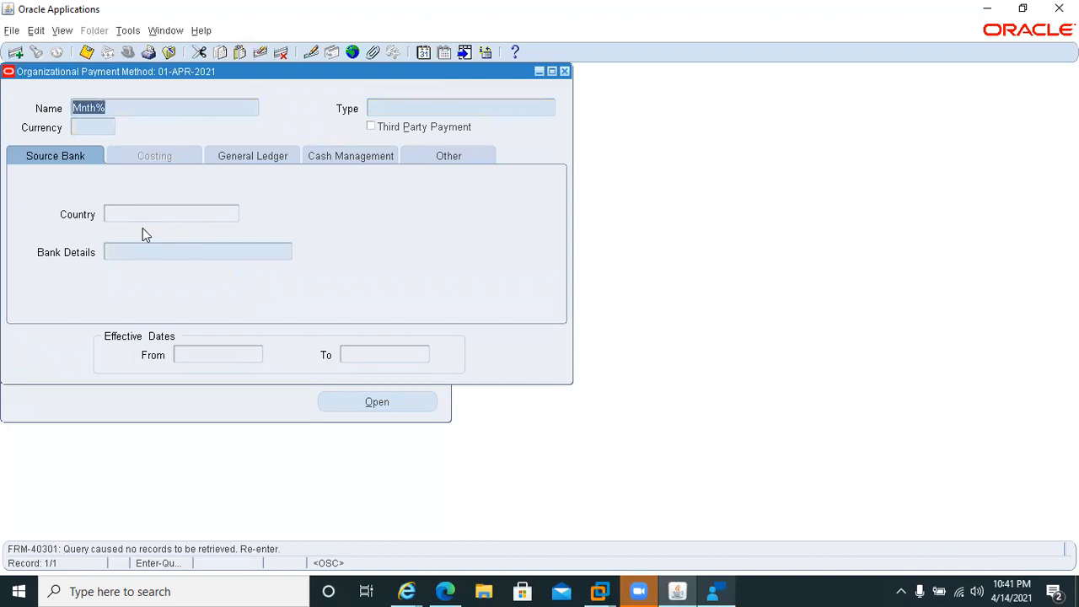
click(82, 107)
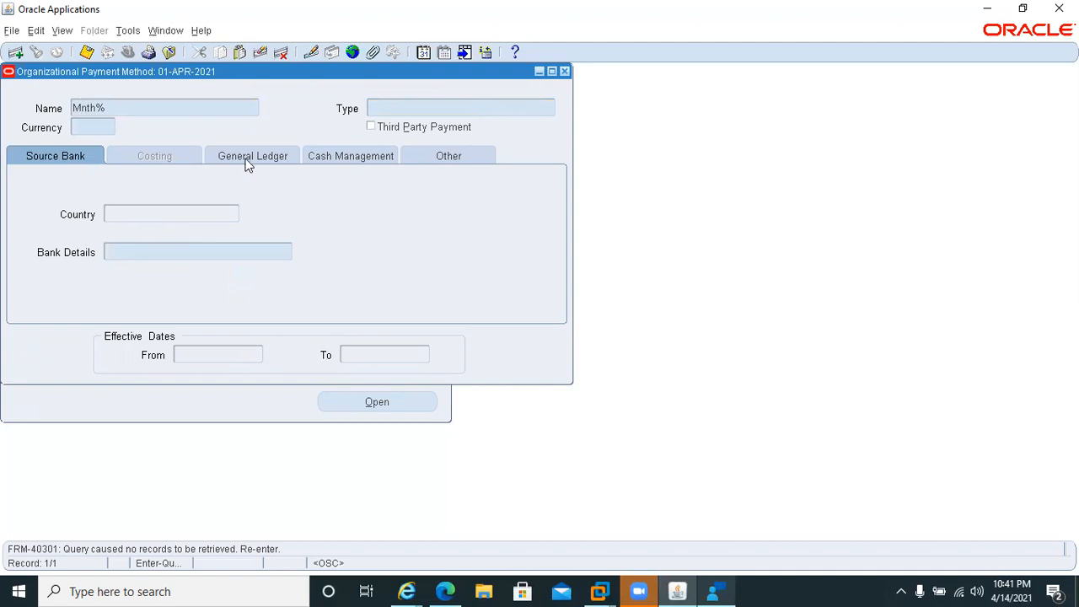
text(o)
key(ctrl+F11)
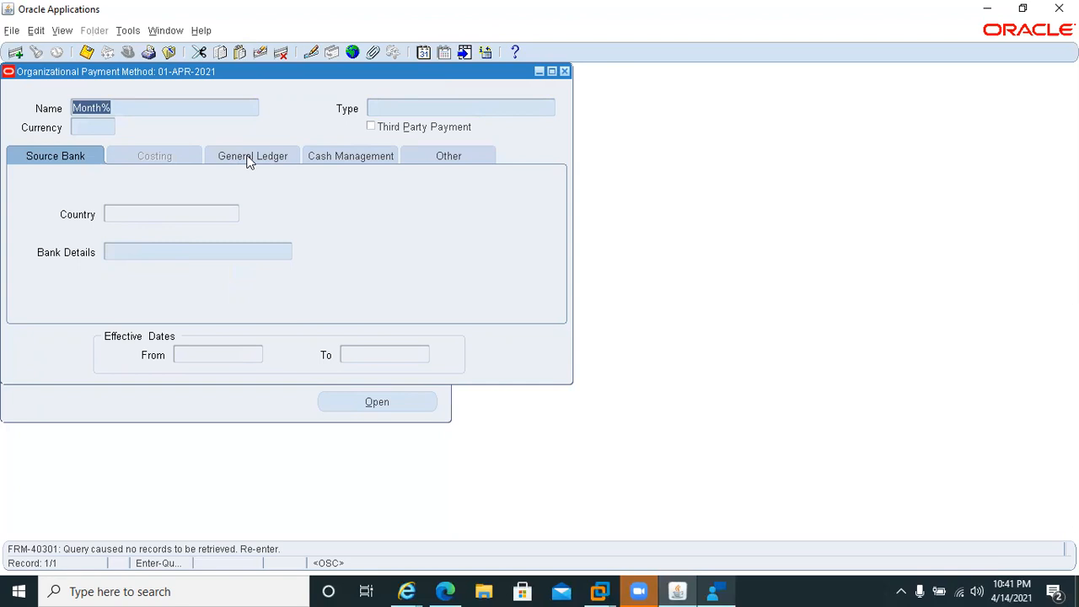
Query the organizational payment methods for names matching Direct%.
key(BackSpace)
text(Direct)
text(%)
key(ctrl+F11)
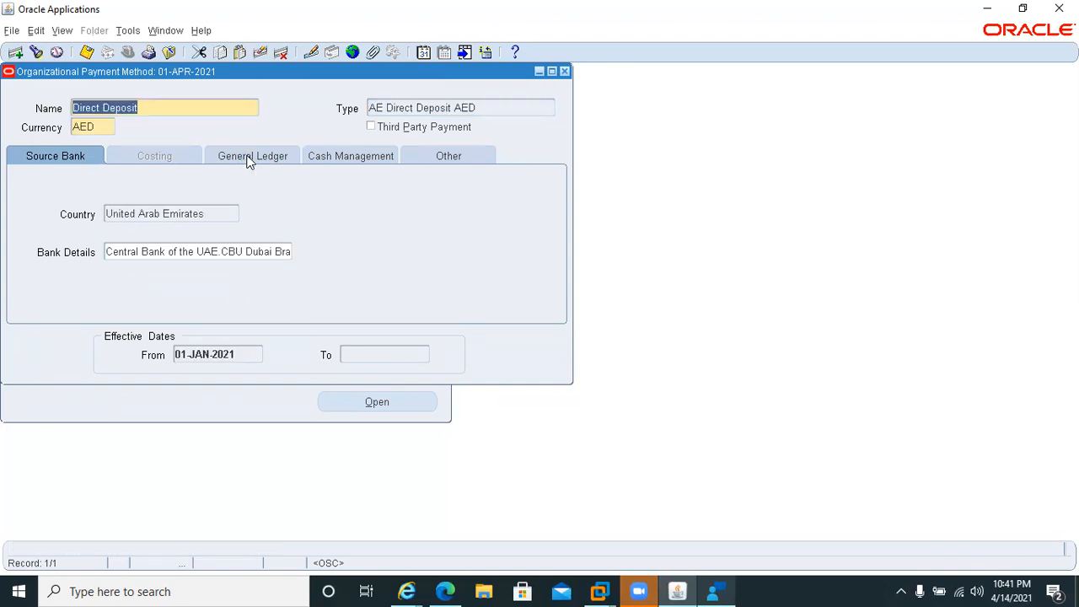
Check the Direct Deposit method's General Ledger details and ledger choices, and close the form without selecting a ledger.
click(250, 158)
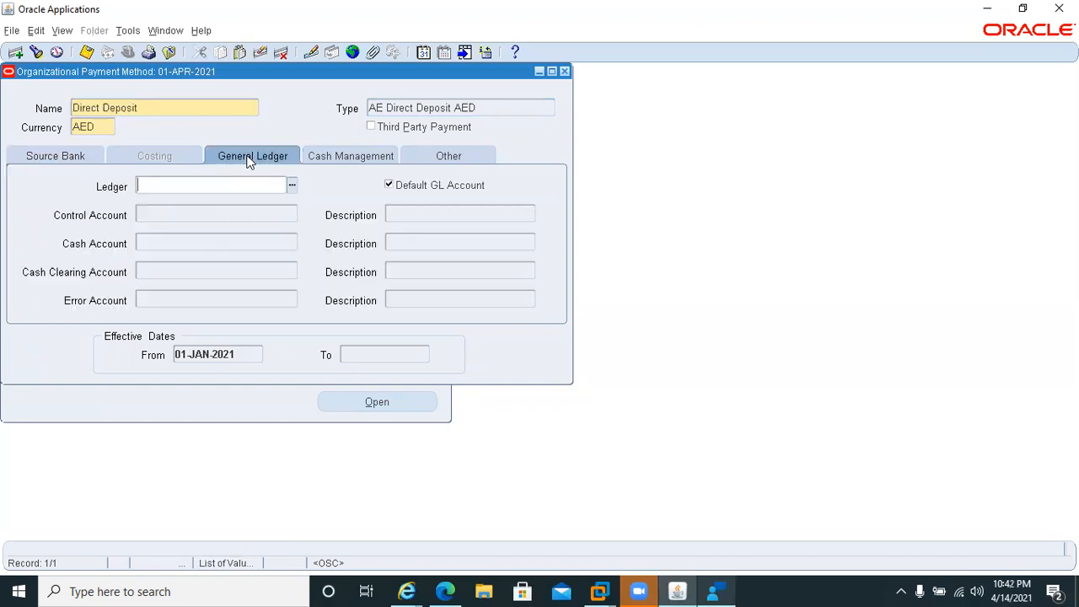
click(291, 186)
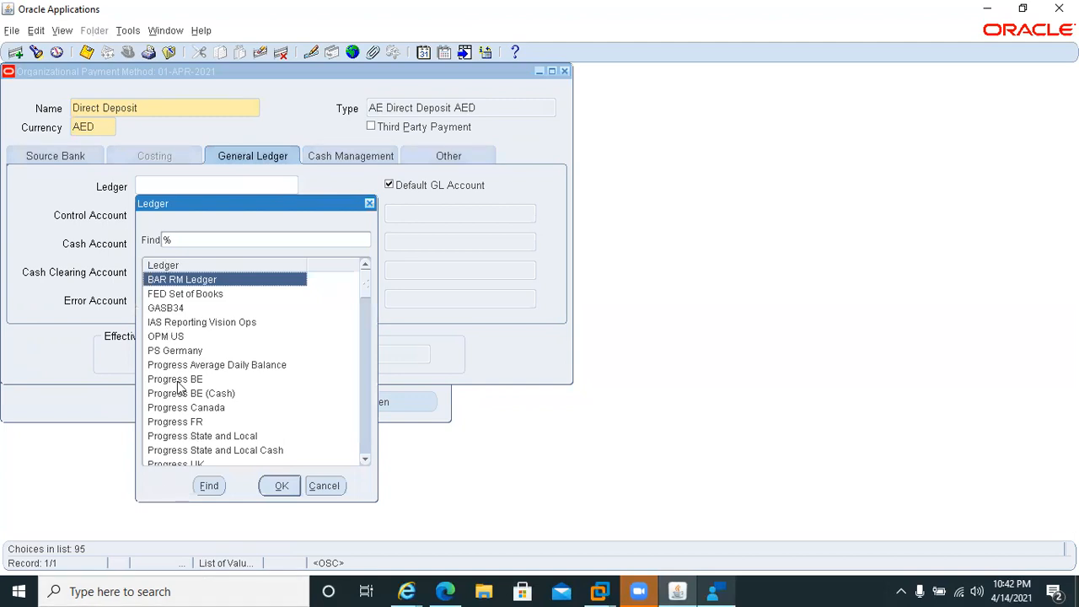
click(334, 486)
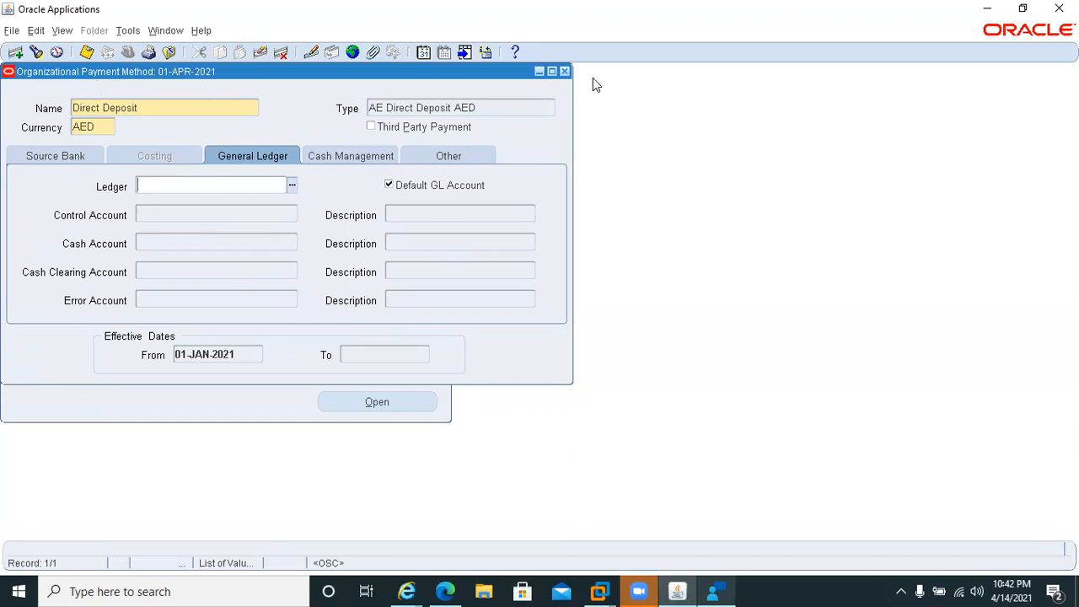
click(564, 72)
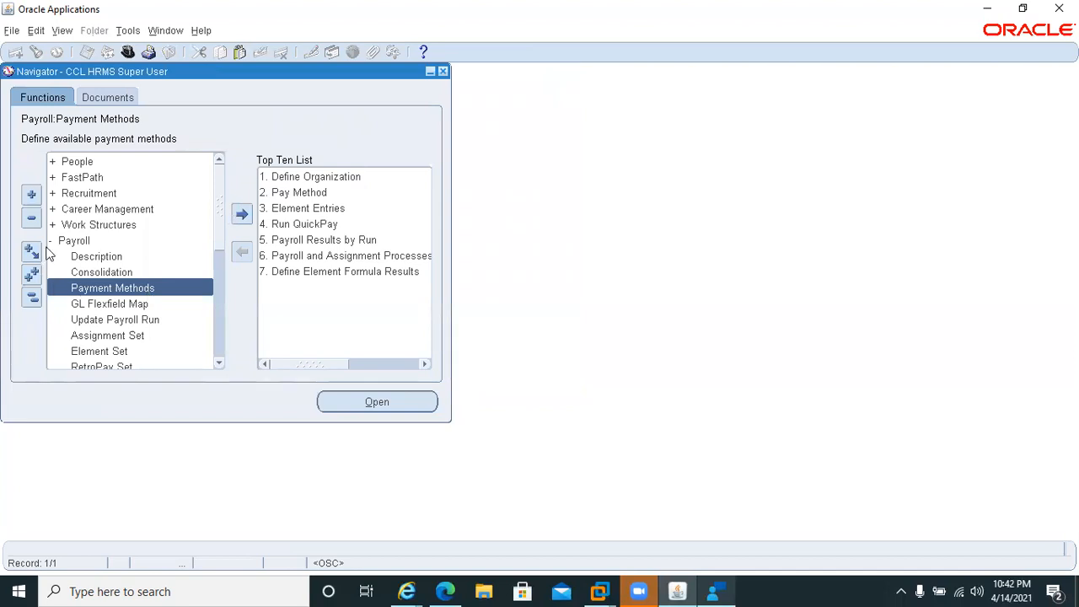
Open the GL Flexfield Map, retrieve all payrolls, go to Monthly Payroll and try to enter its payroll costing segment.
double_click(79, 304)
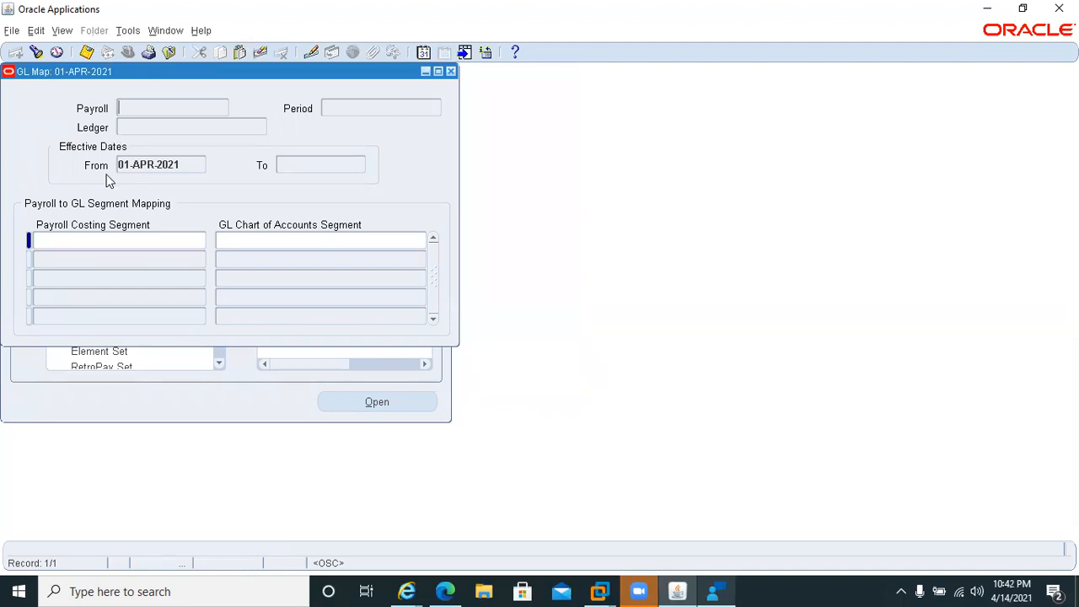
key(ctrl+F11)
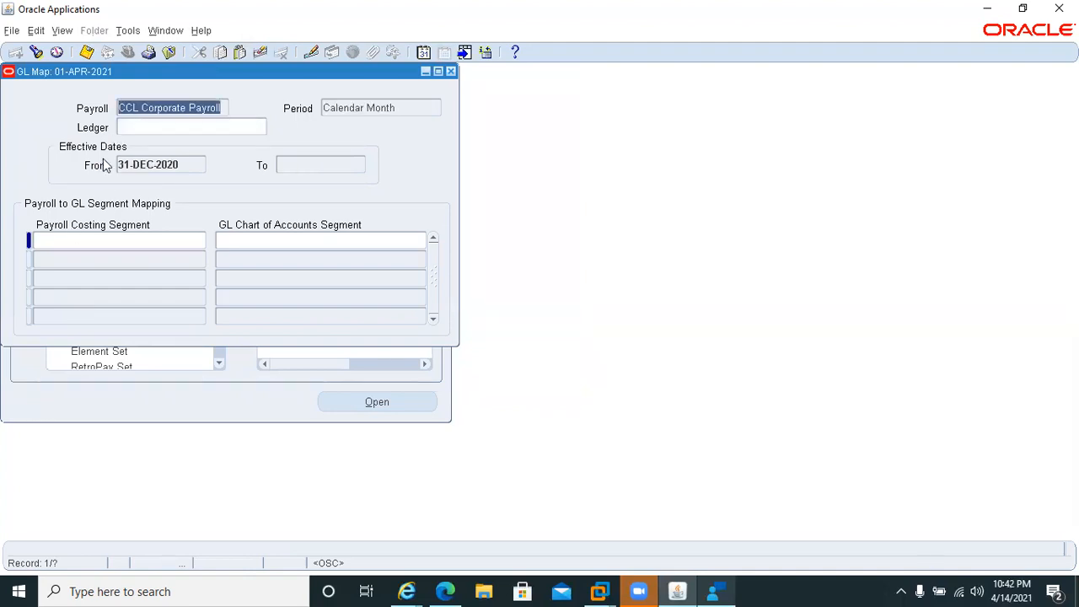
key(Down)
key(Down)
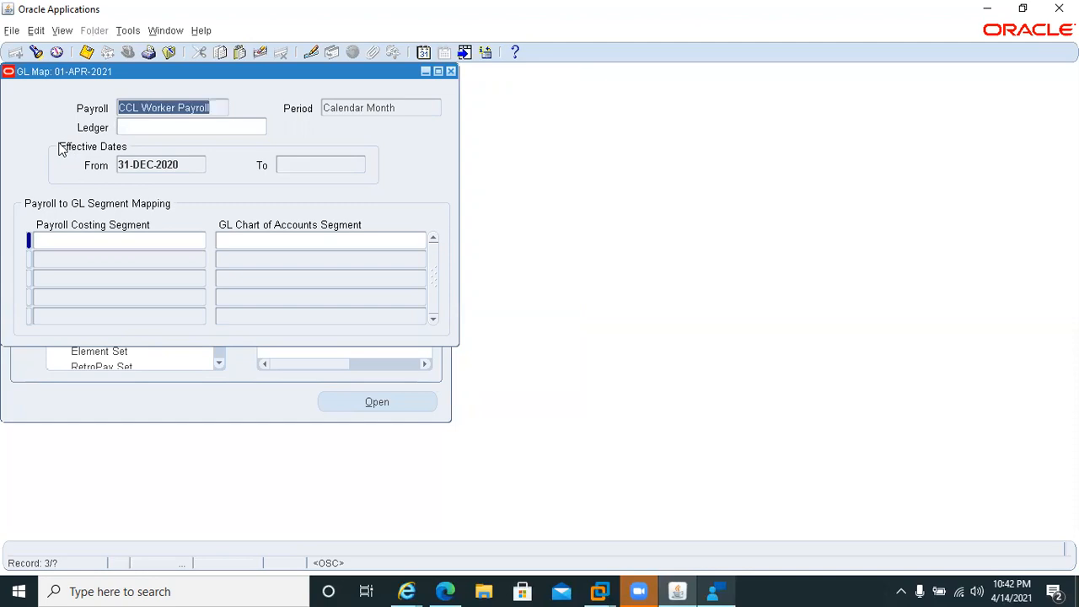
key(Down)
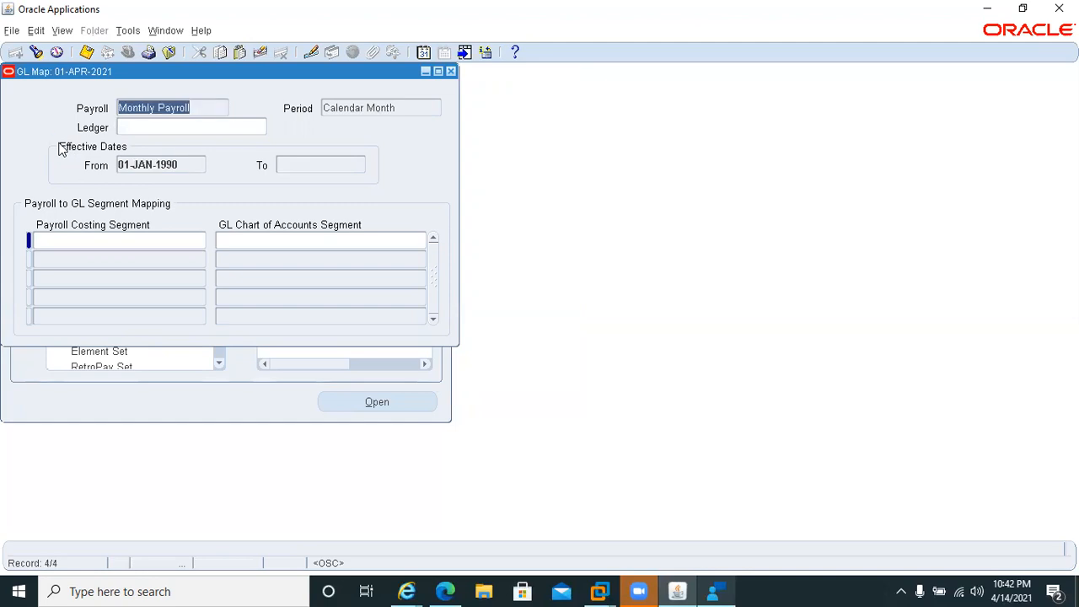
click(60, 241)
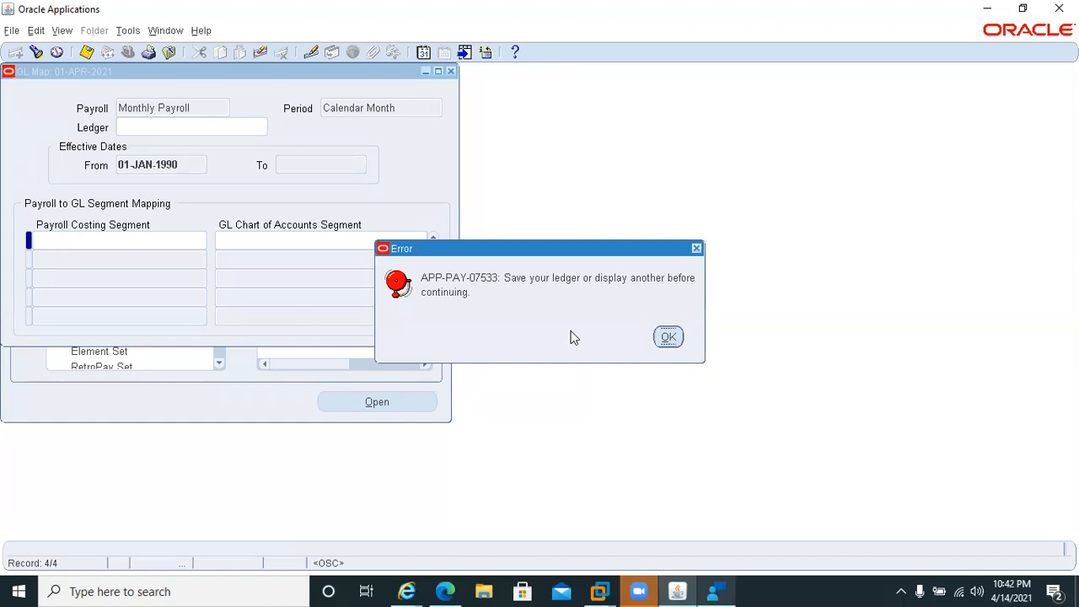
click(668, 338)
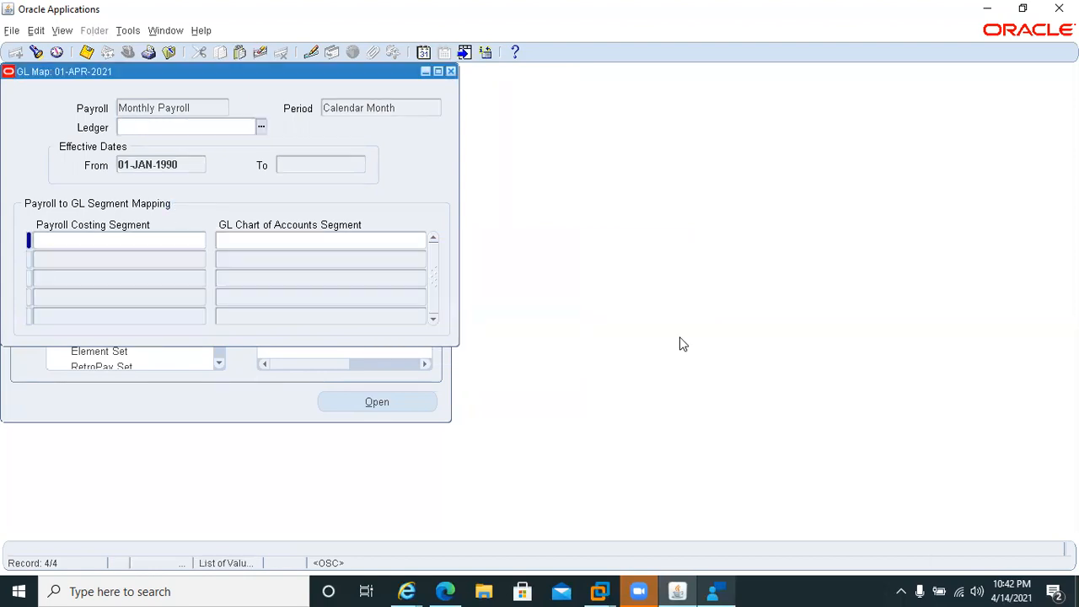
Search the ledger choices for vision in the Monthly Payroll GL map, browse them and close the form without selecting one.
click(261, 127)
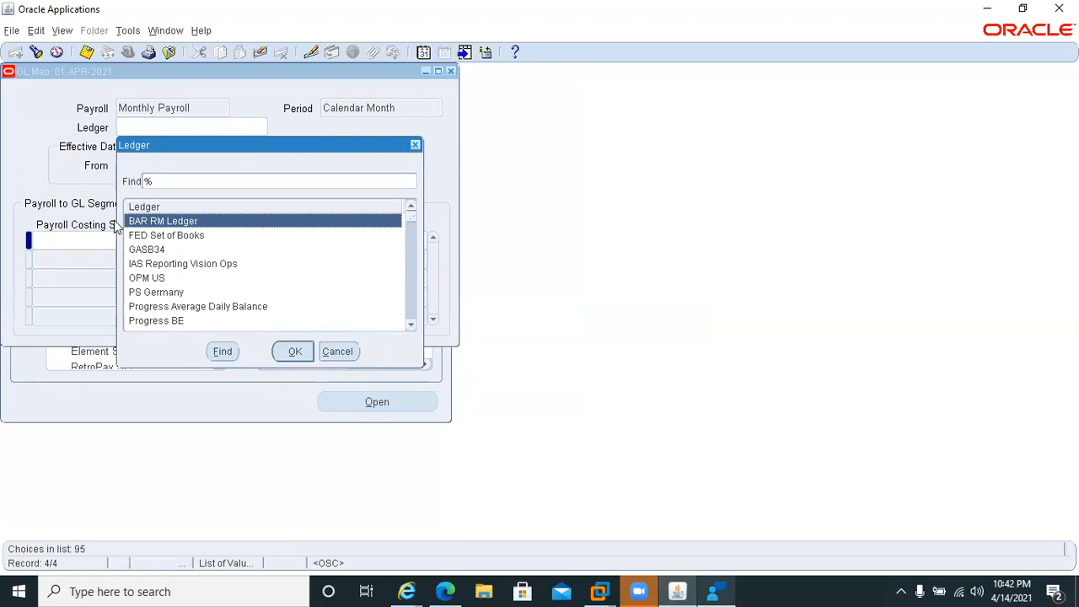
drag(190, 144, 416, 248)
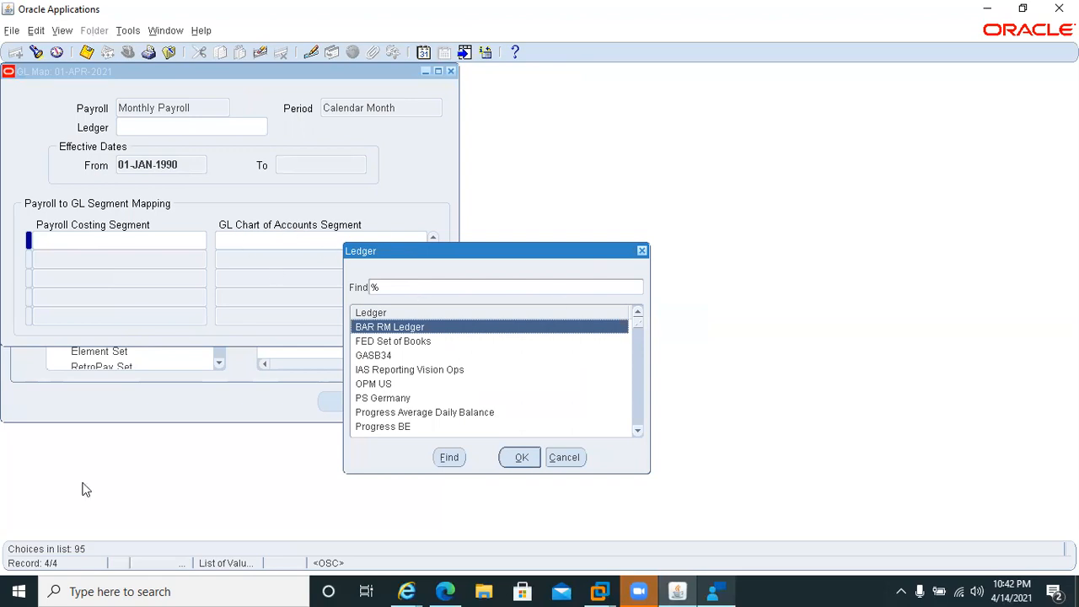
text(vision)
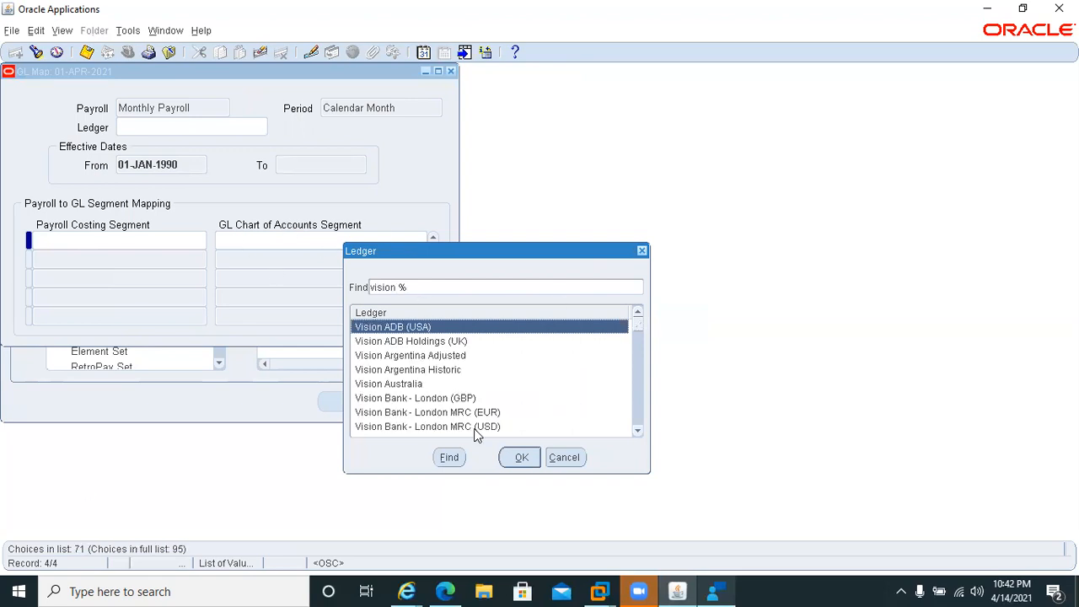
click(638, 415)
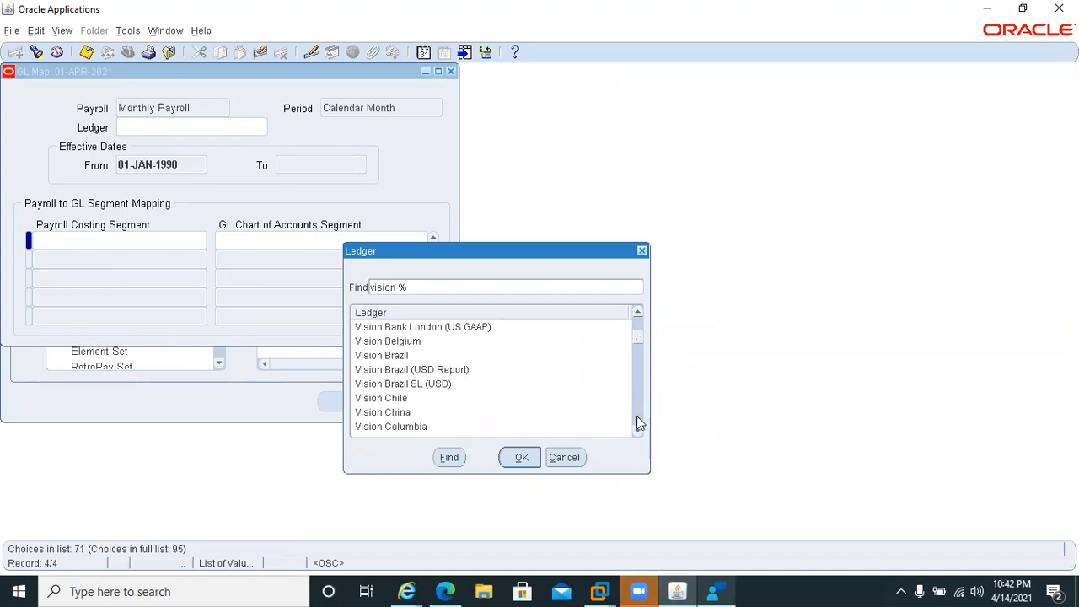
click(638, 424)
click(637, 416)
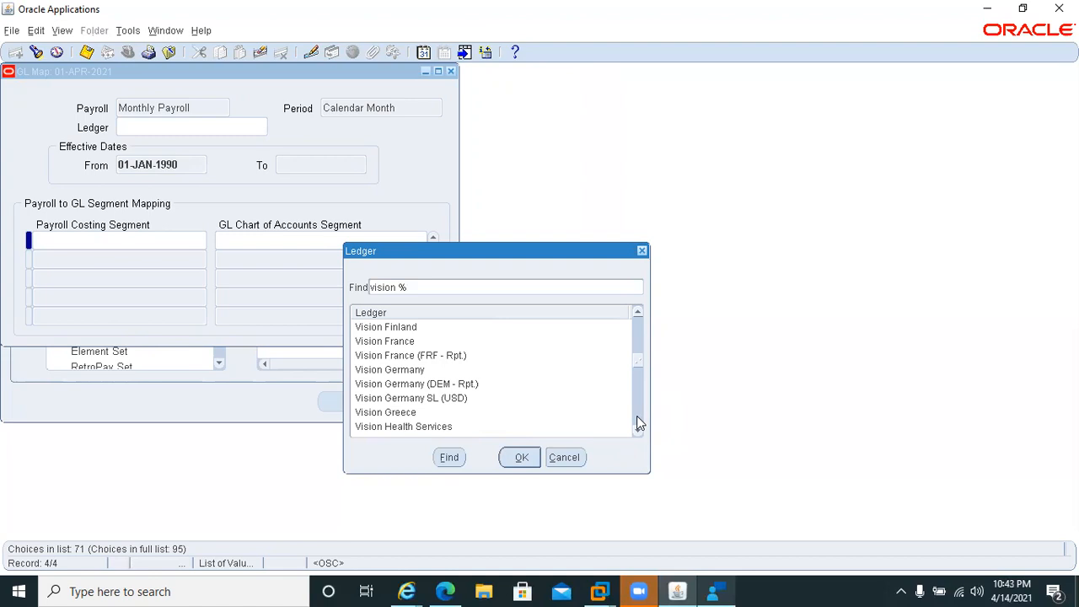
click(637, 417)
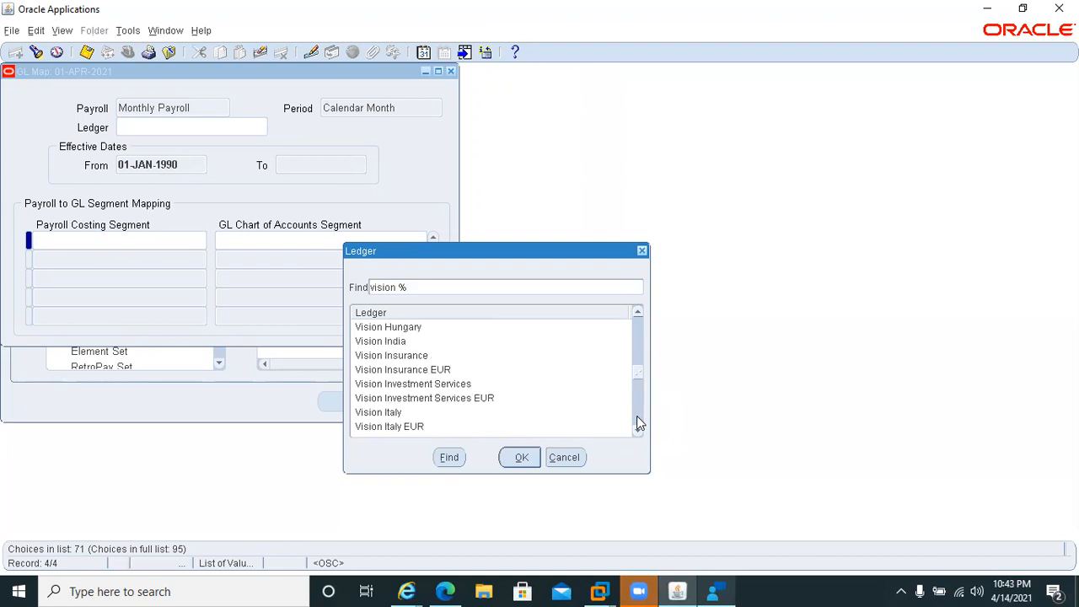
click(636, 415)
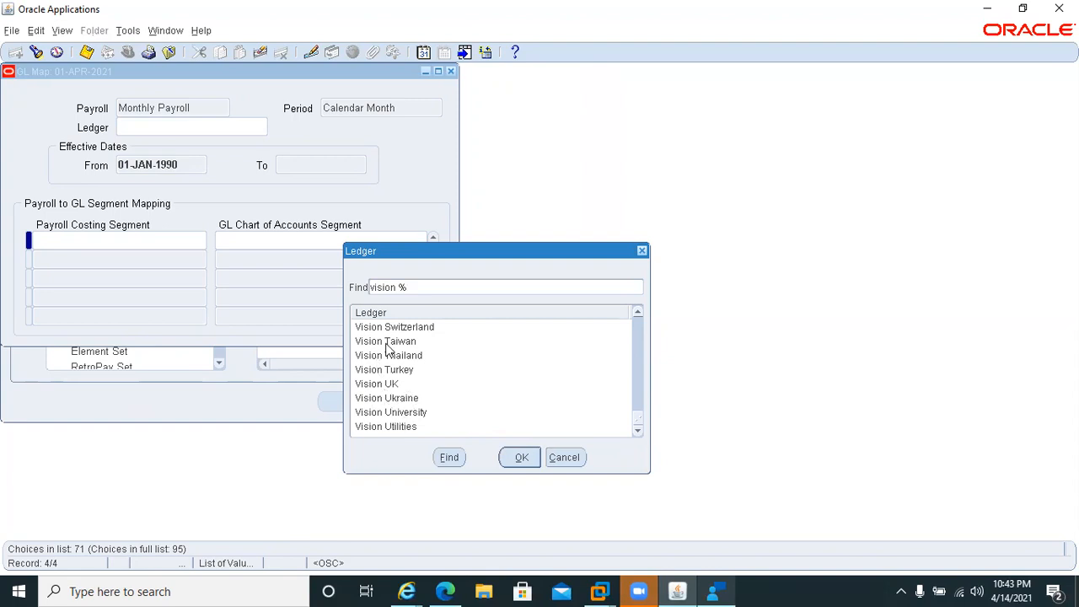
click(576, 459)
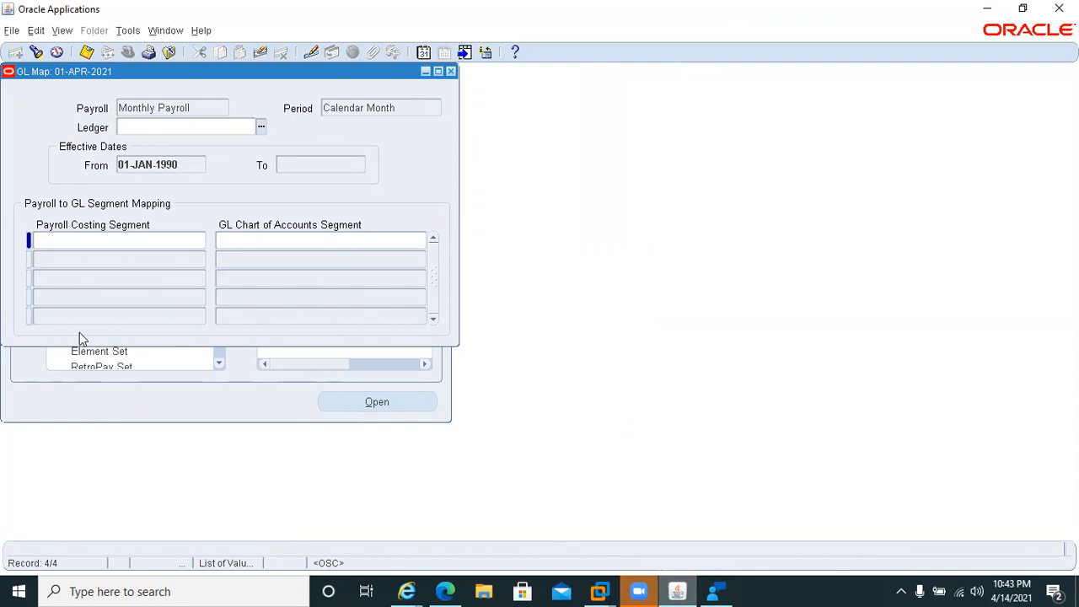
click(451, 71)
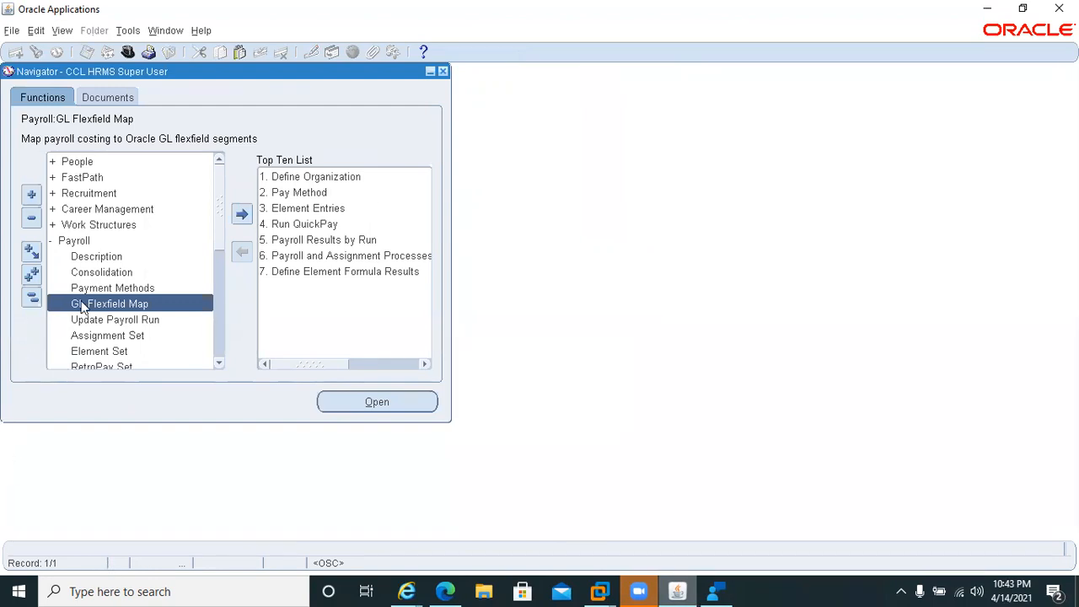
Collapse the Payroll branch in the Navigator's function list.
click(50, 241)
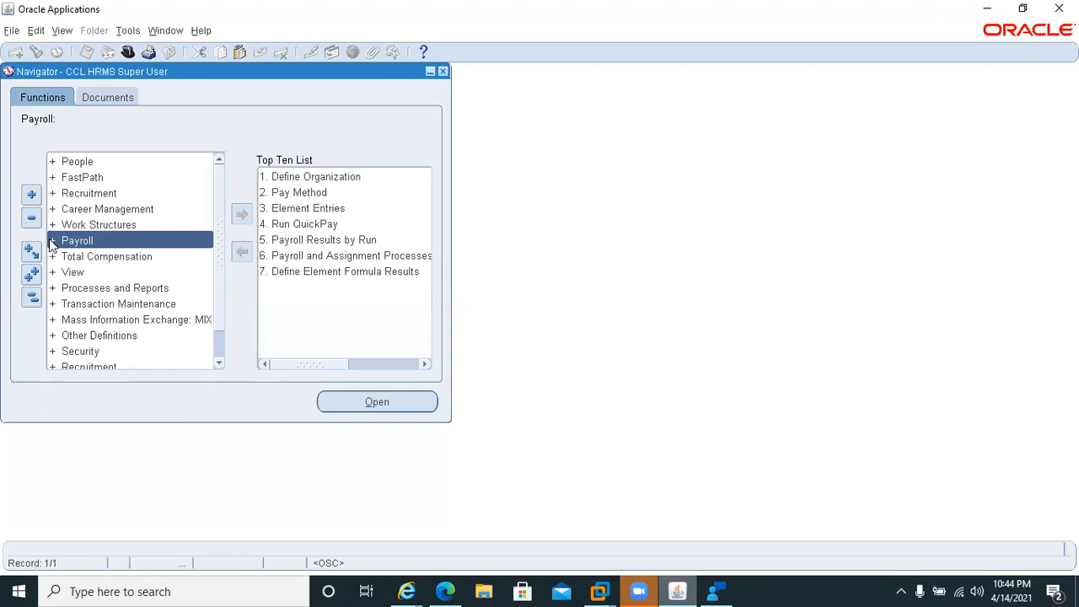
click(72, 241)
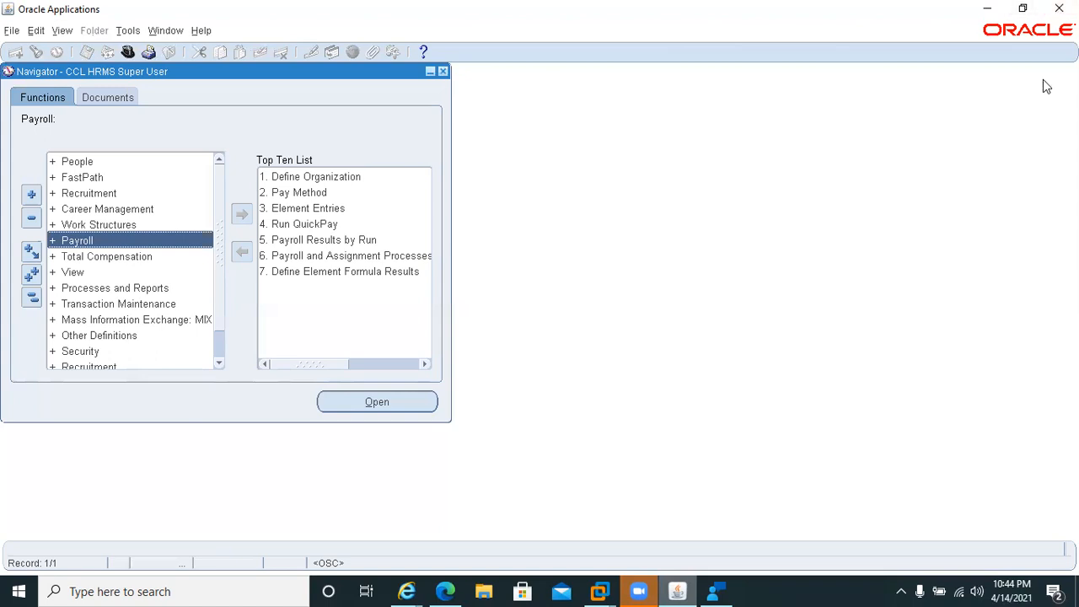
click(968, 41)
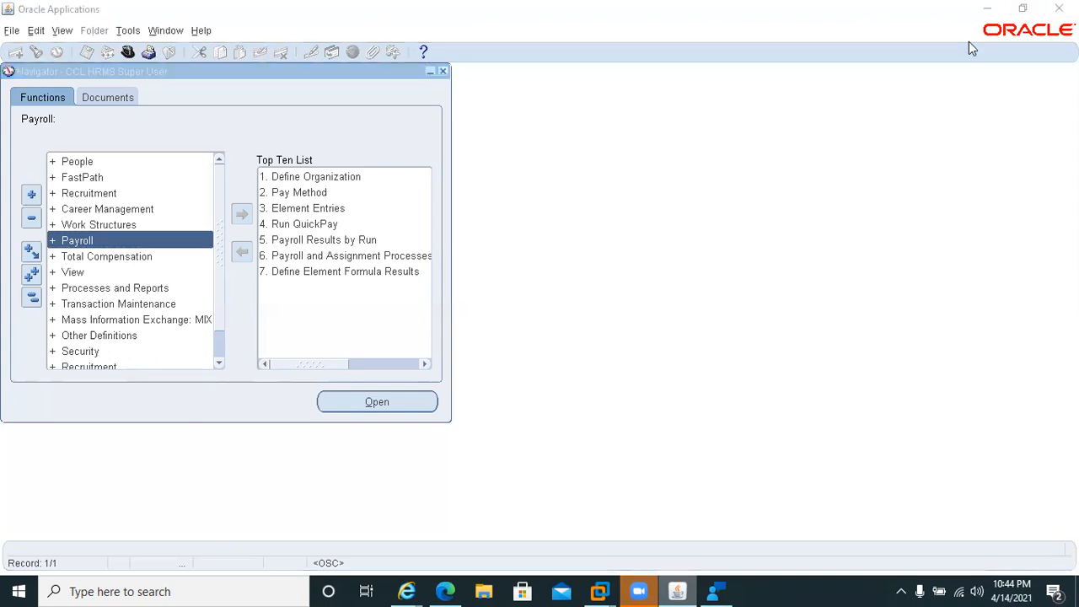